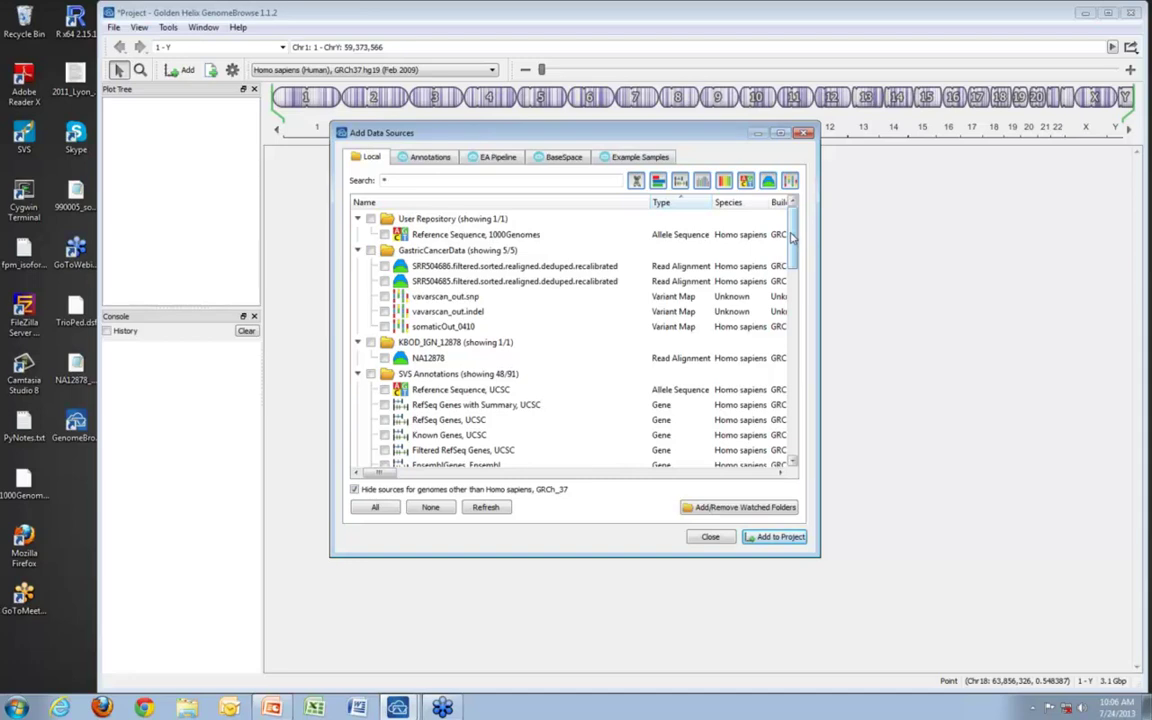
# Step: Browse the local, Annotations, EA Pipeline, BaseSpace and Example Samples data sources to see what can be added
pyautogui.moveTo(791, 236); pyautogui.dragTo(796, 262)
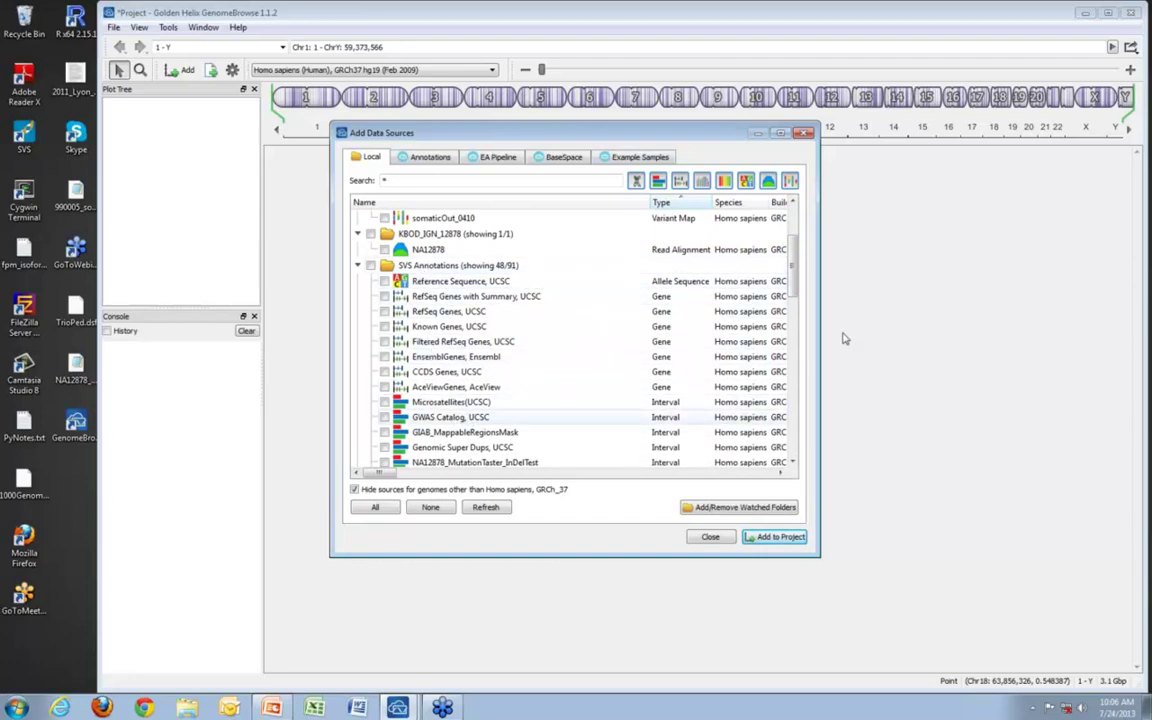
pyautogui.moveTo(795, 277); pyautogui.dragTo(765, 313)
pyautogui.scroll(3, 765, 313)
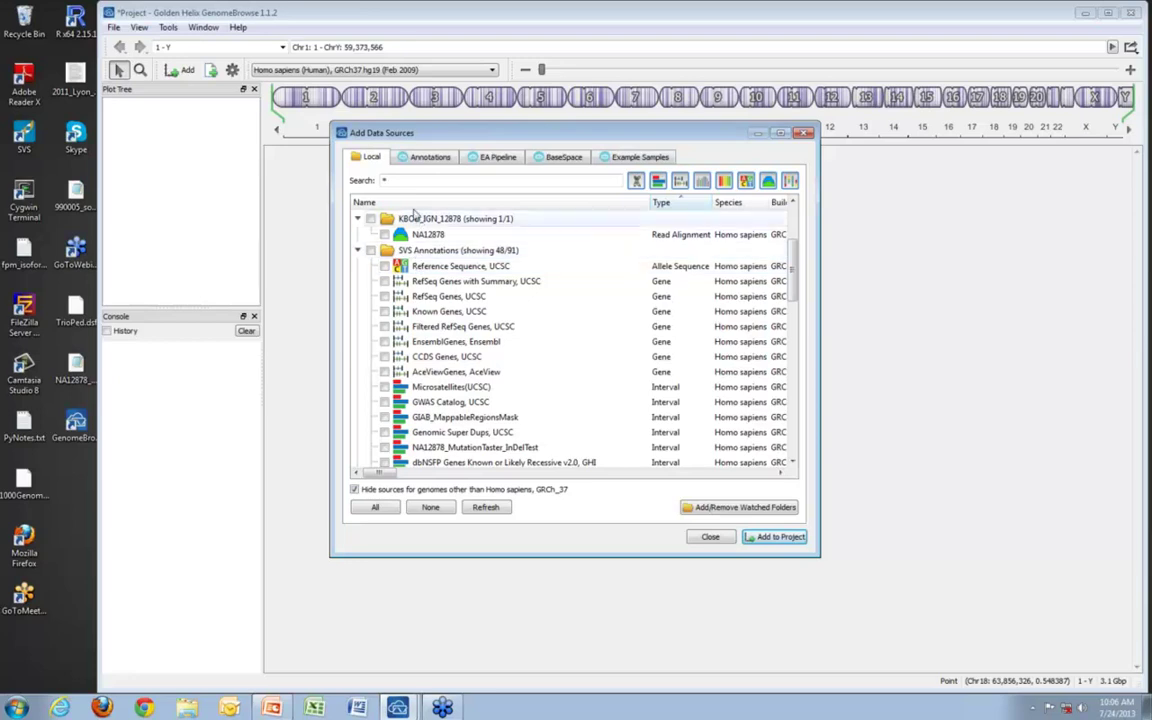
pyautogui.click(419, 160)
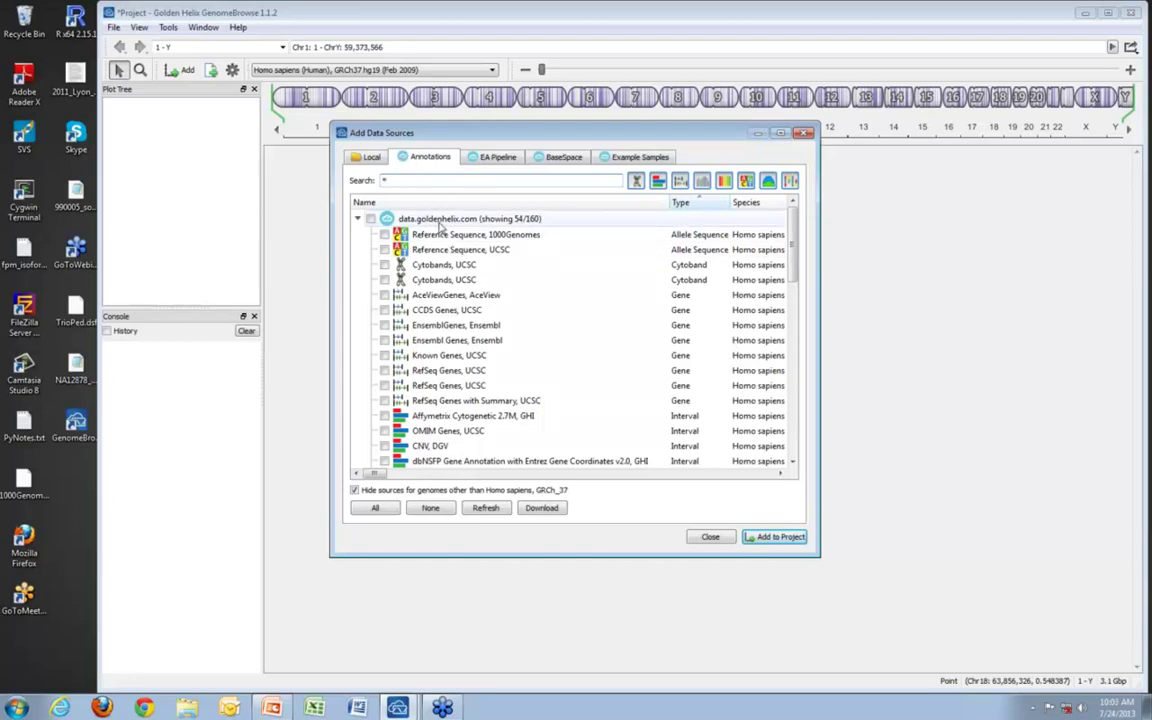
pyautogui.scroll(-1, 797, 227)
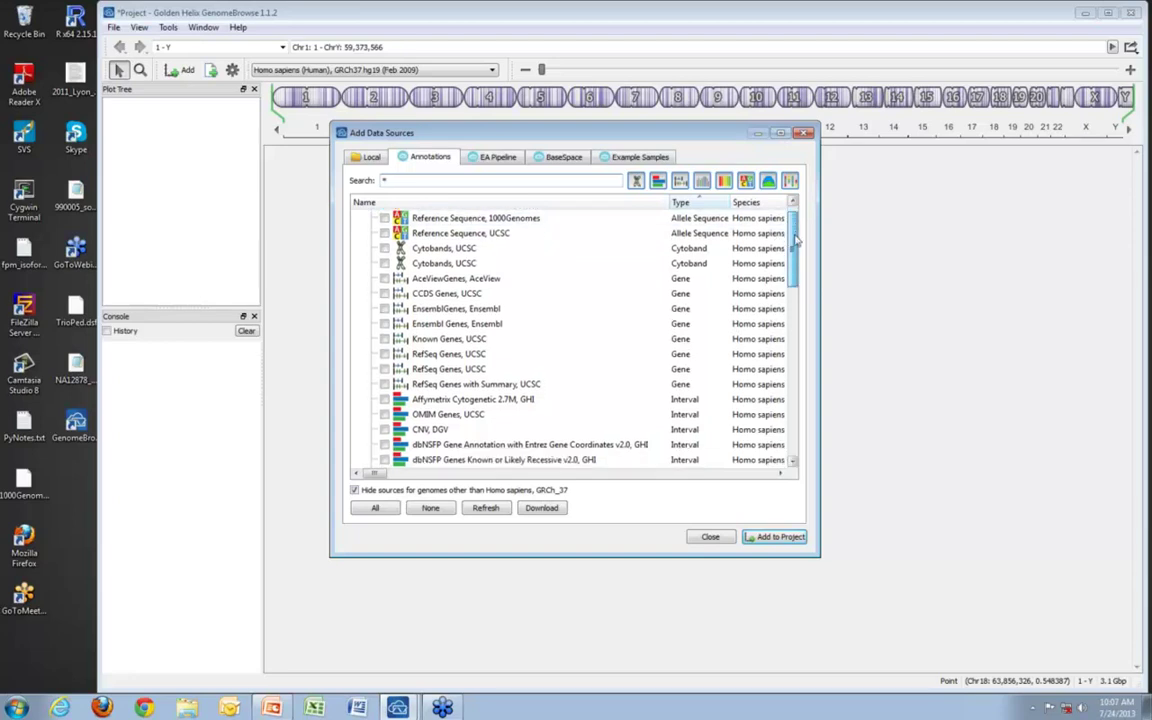
pyautogui.scroll(-10, 797, 227)
pyautogui.scroll(10, 758, 242)
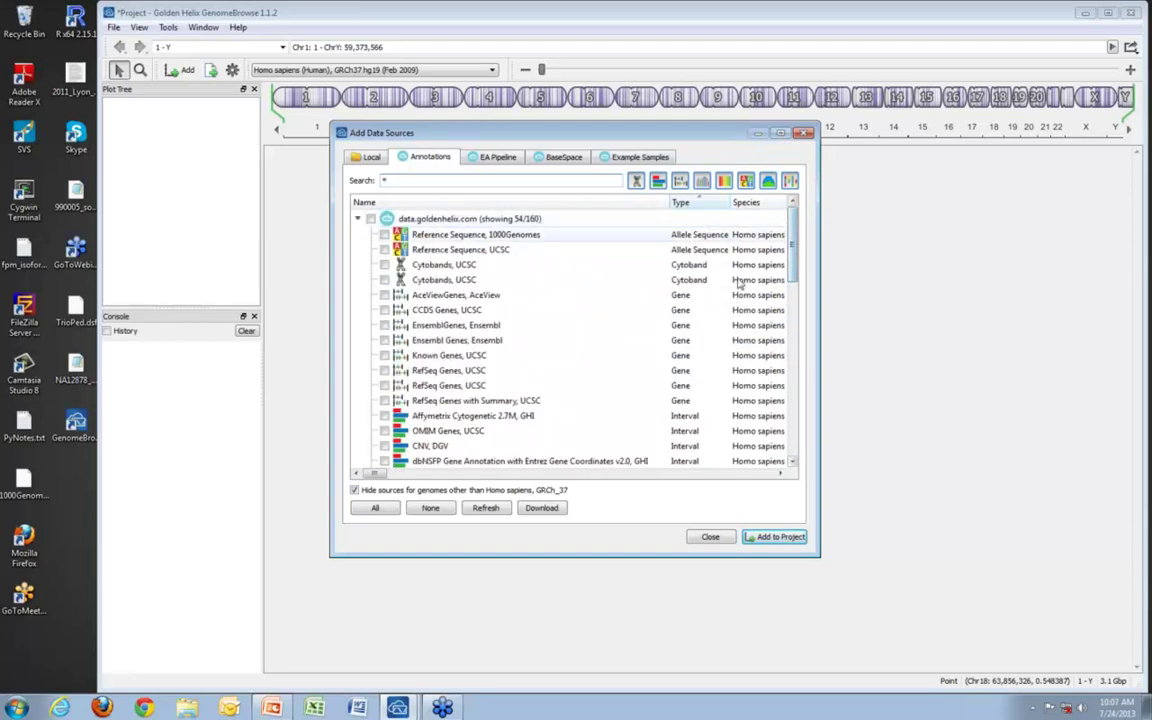
pyautogui.click(491, 160)
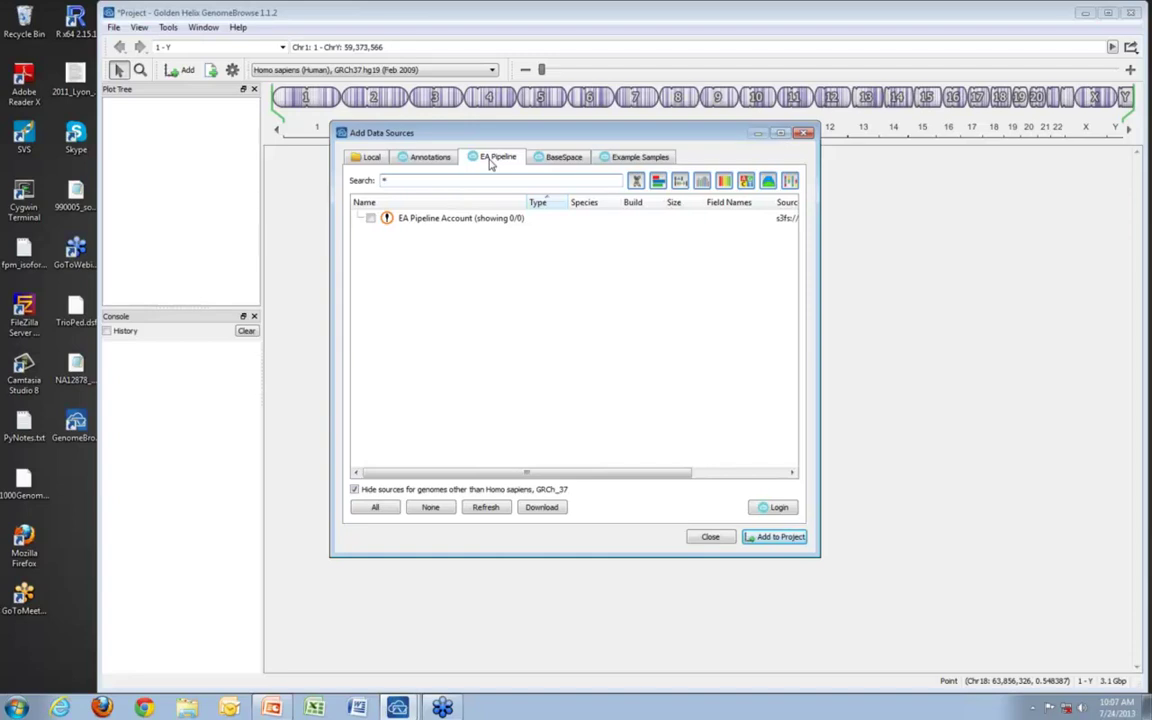
pyautogui.click(565, 164)
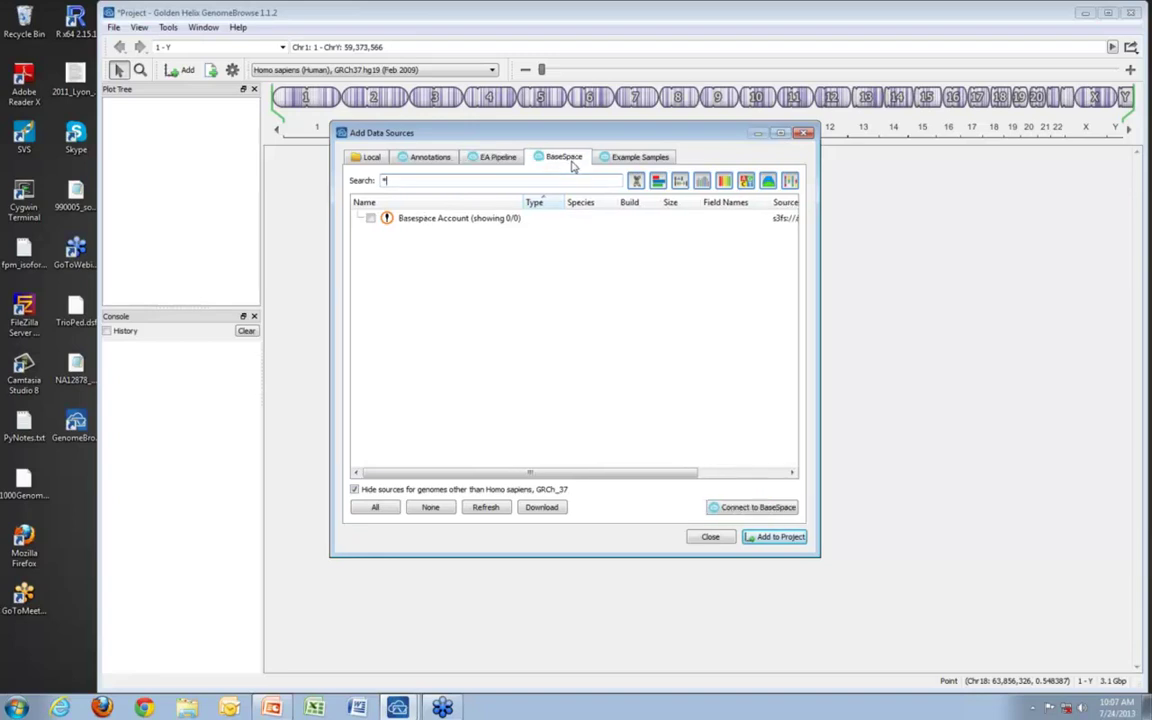
pyautogui.click(628, 160)
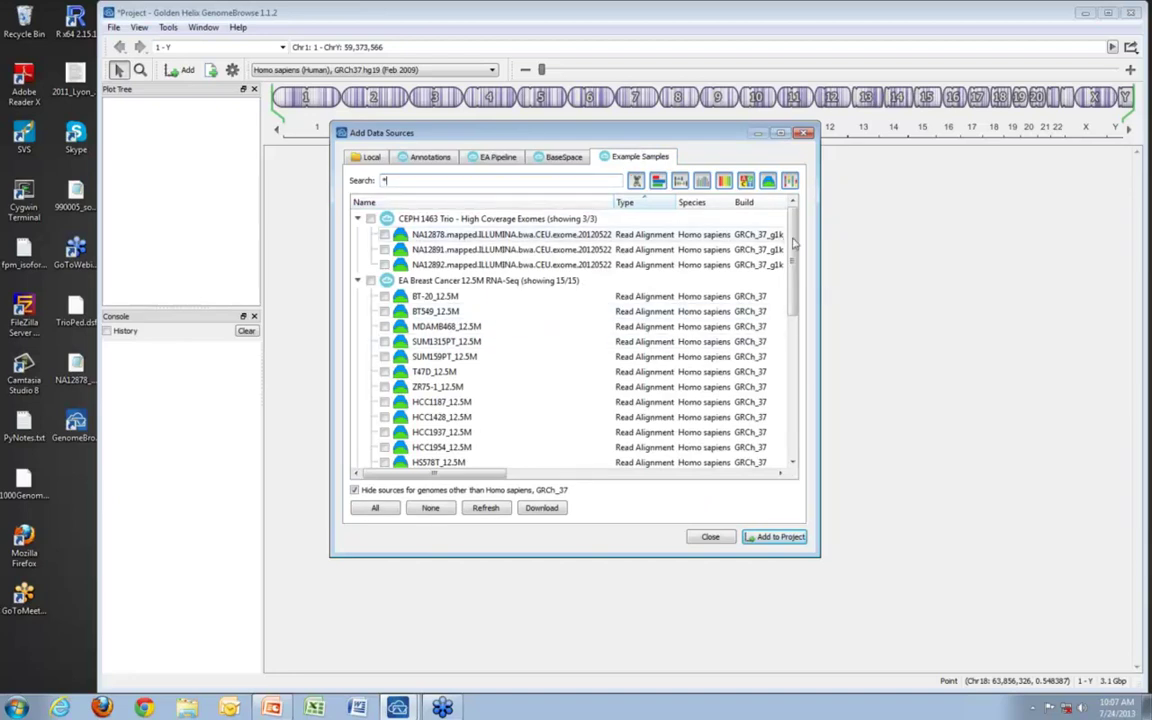
pyautogui.scroll(-5, 795, 242)
pyautogui.scroll(5, 795, 242)
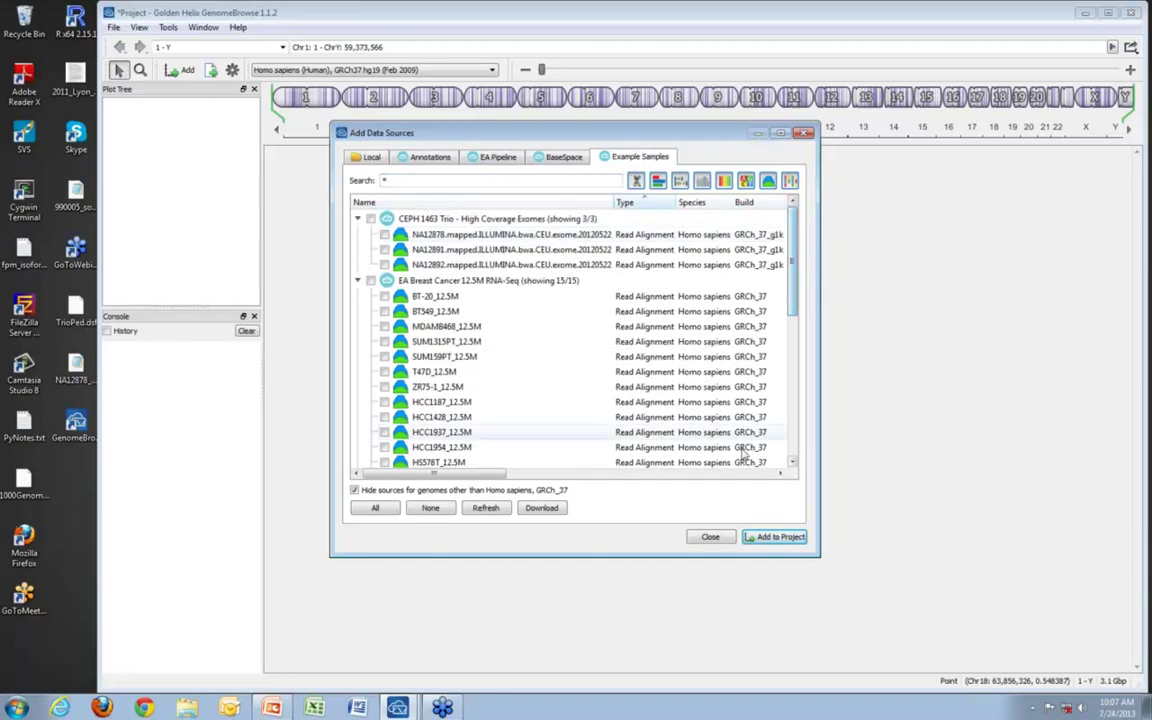
pyautogui.click(729, 539)
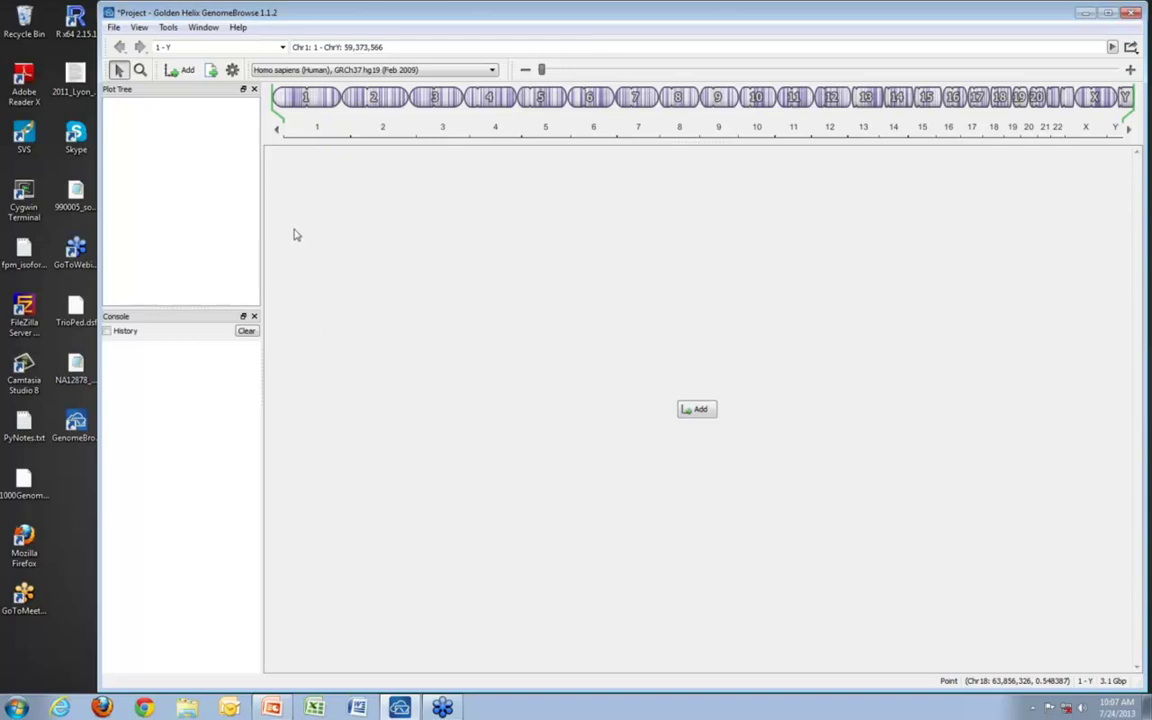
# Step: Add D:/ProjectData/GBwebinar as a watched local data folder named GBwebinar, filling in its path token
pyautogui.click(186, 74)
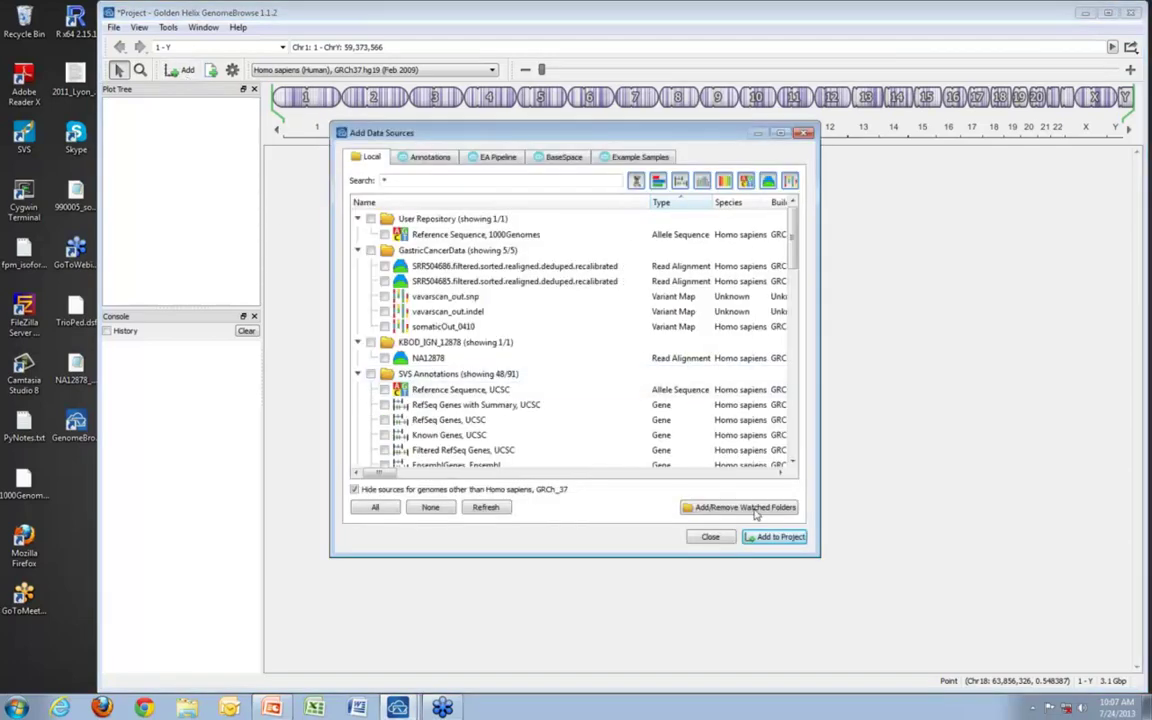
pyautogui.click(735, 508)
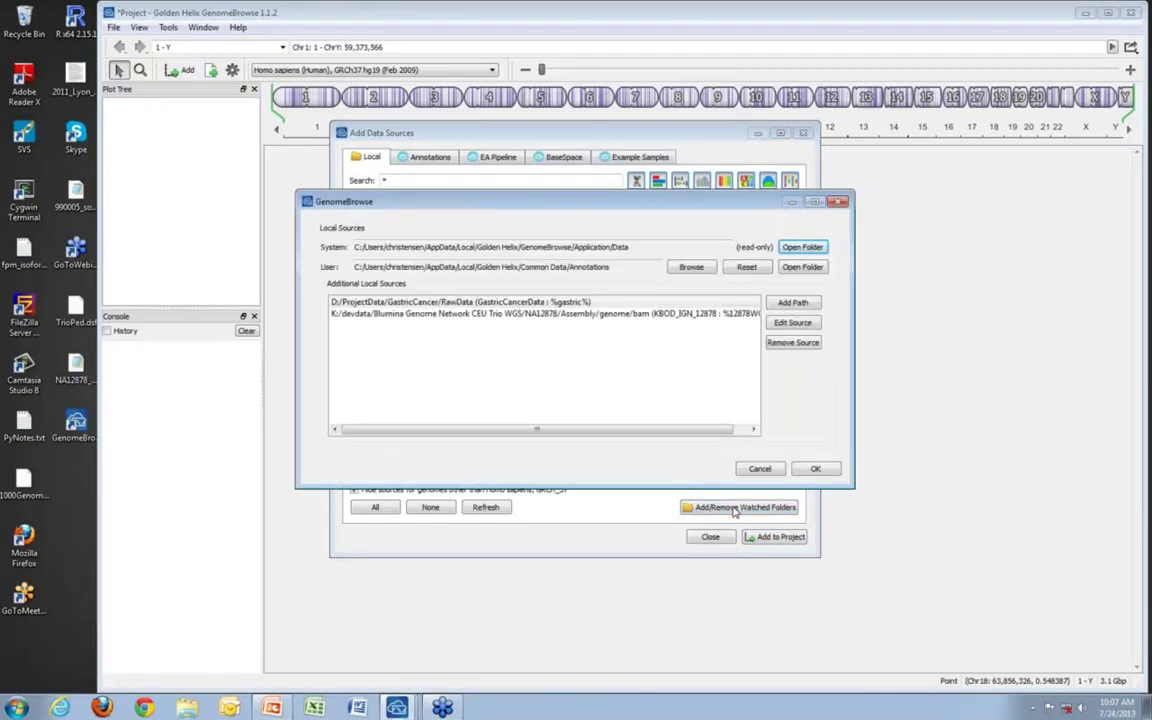
pyautogui.click(800, 305)
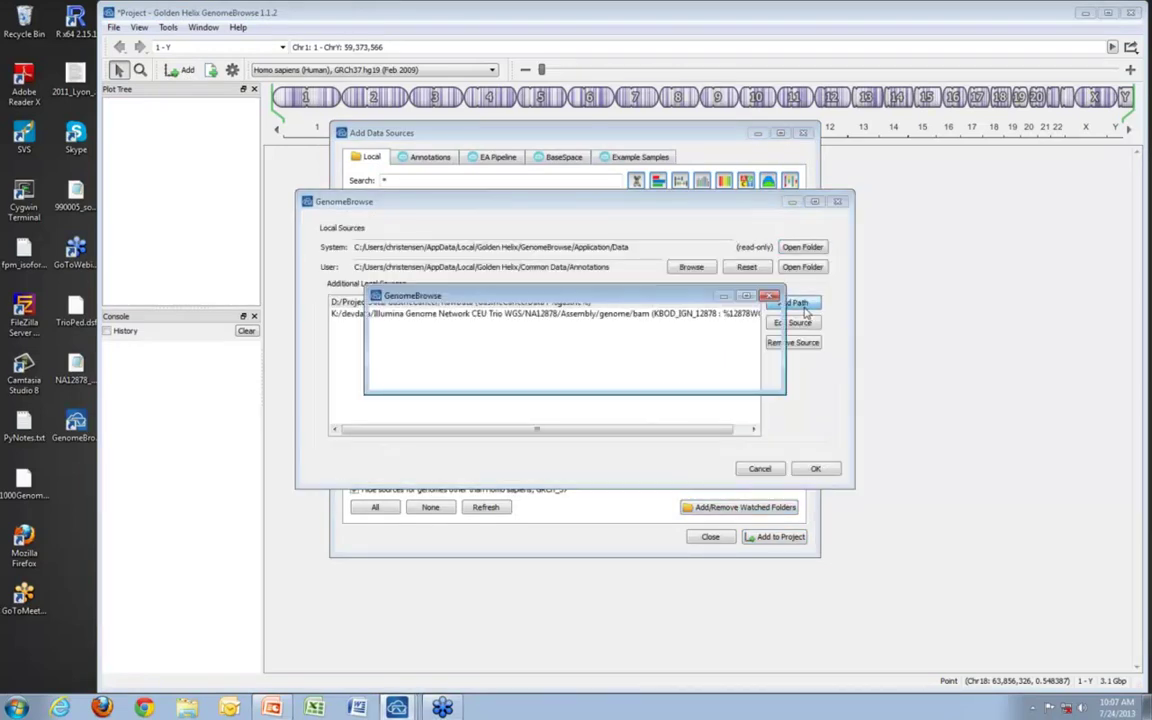
pyautogui.click(745, 338)
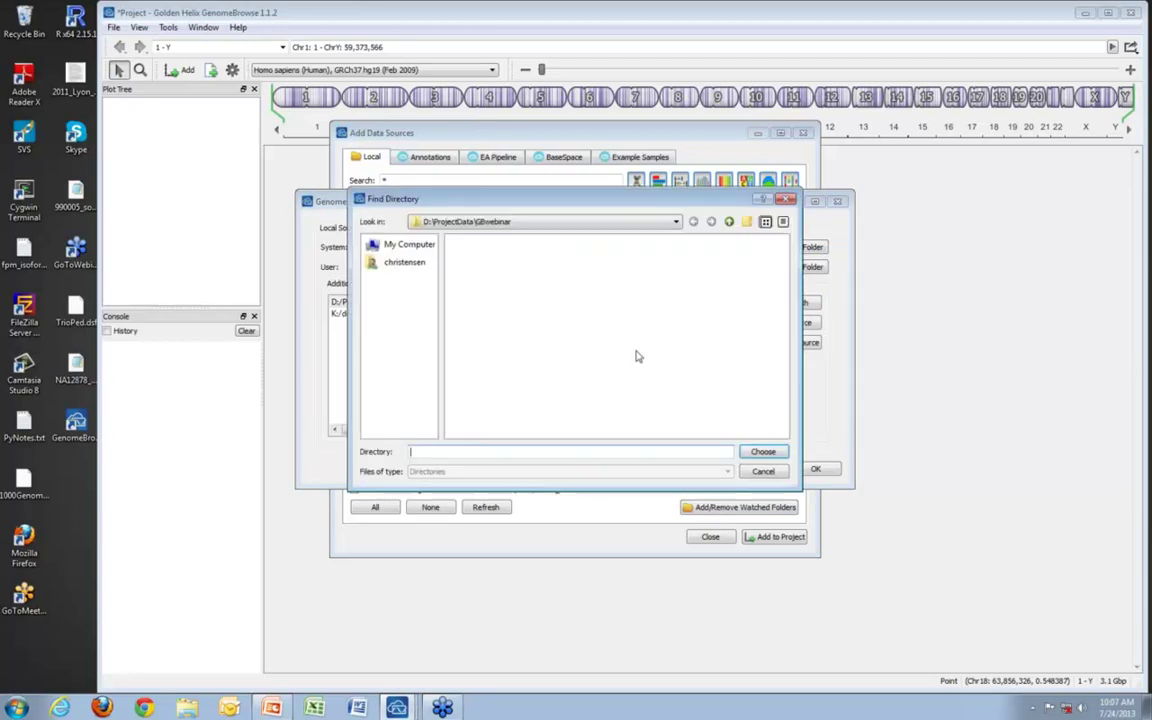
pyautogui.click(763, 452)
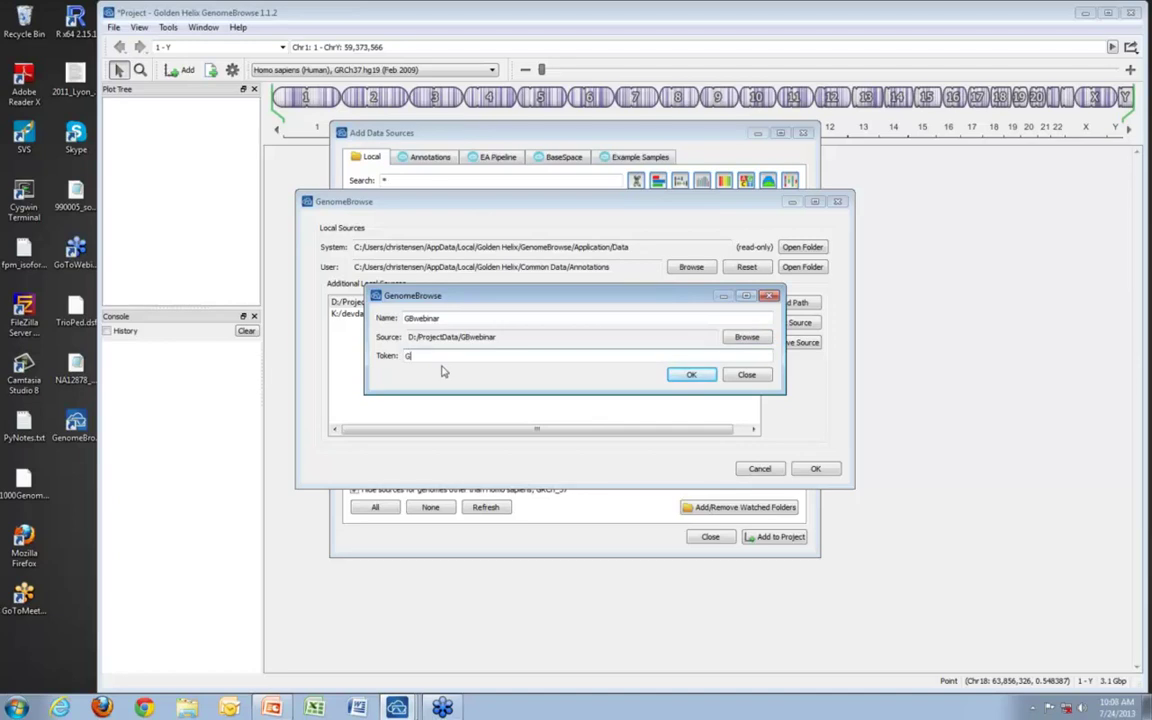
pyautogui.press('Return')
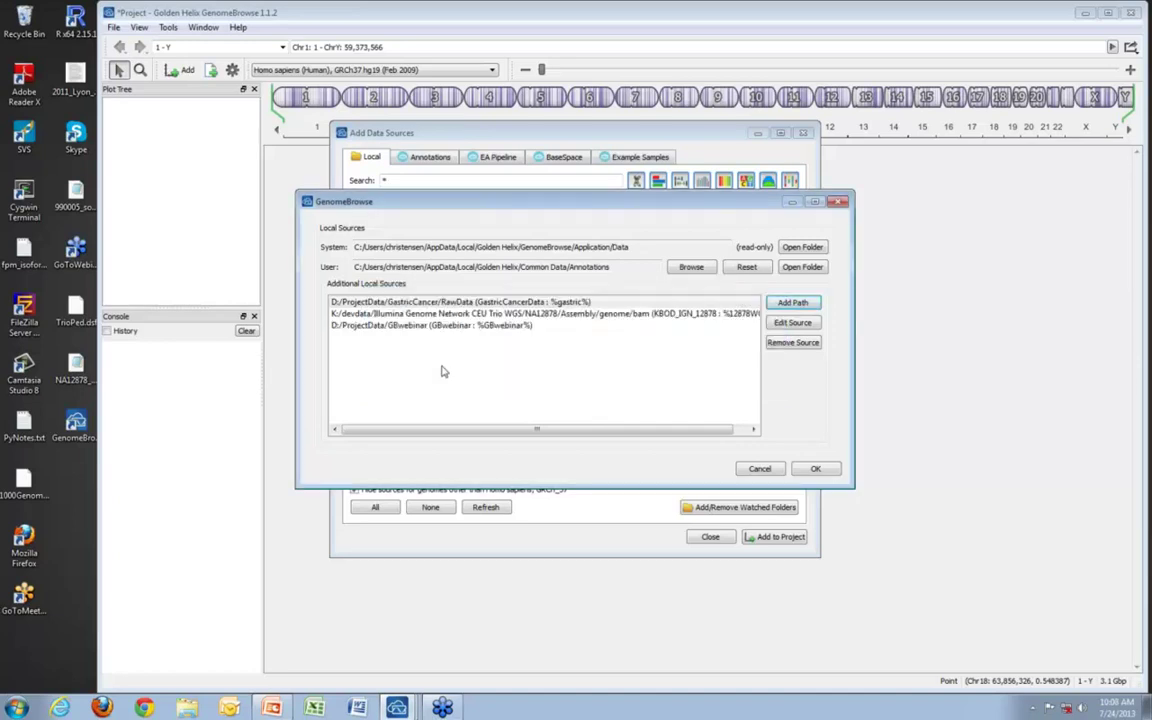
pyautogui.click(816, 470)
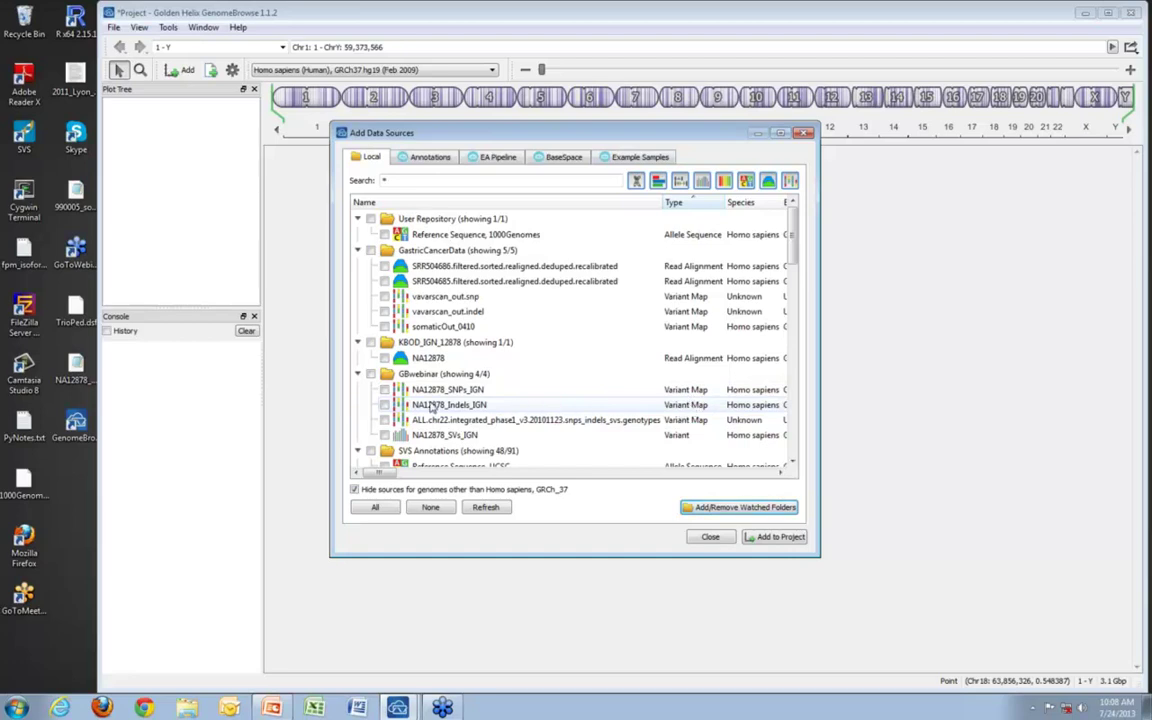
# Step: Add NA12878_SNPs_IGN, NA12878_Indels_IGN, NA12878_SVs_IGN, the NA12878 read alignment, UCSC Reference Sequence and UCSC RefSeq Genes with Summary to the project
pyautogui.moveTo(433, 389); pyautogui.dragTo(433, 404)
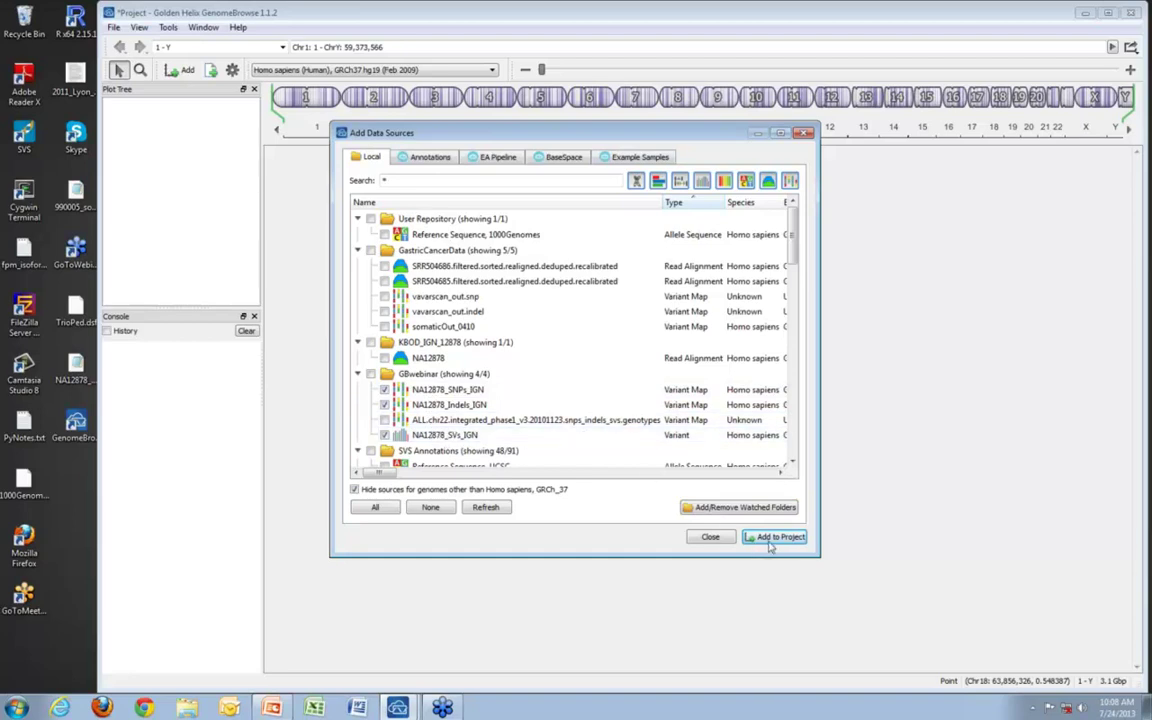
pyautogui.click(385, 359)
pyautogui.scroll(-1, 702, 354)
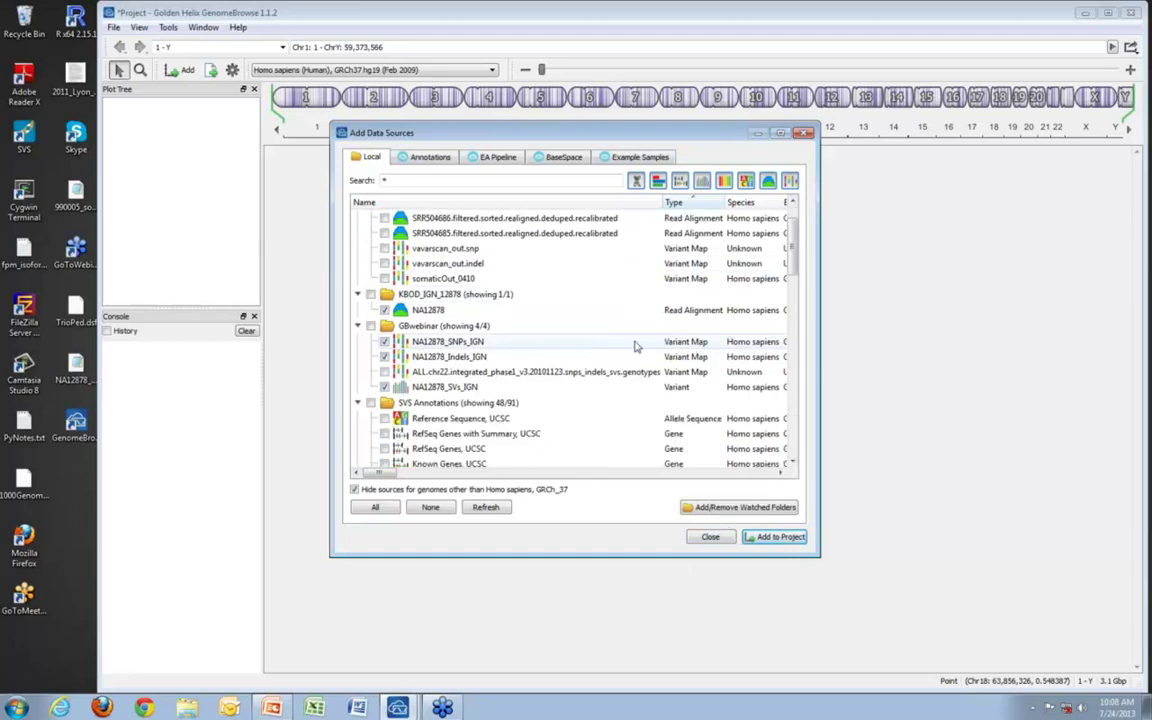
pyautogui.scroll(-1, 635, 346)
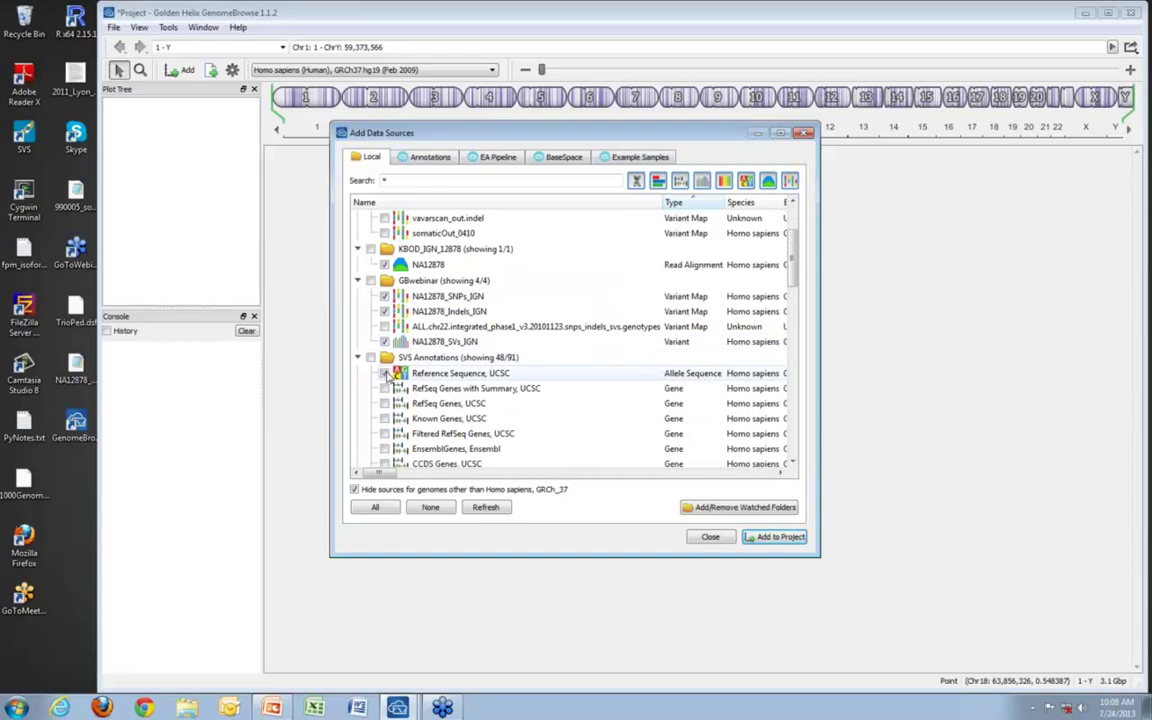
pyautogui.click(385, 373)
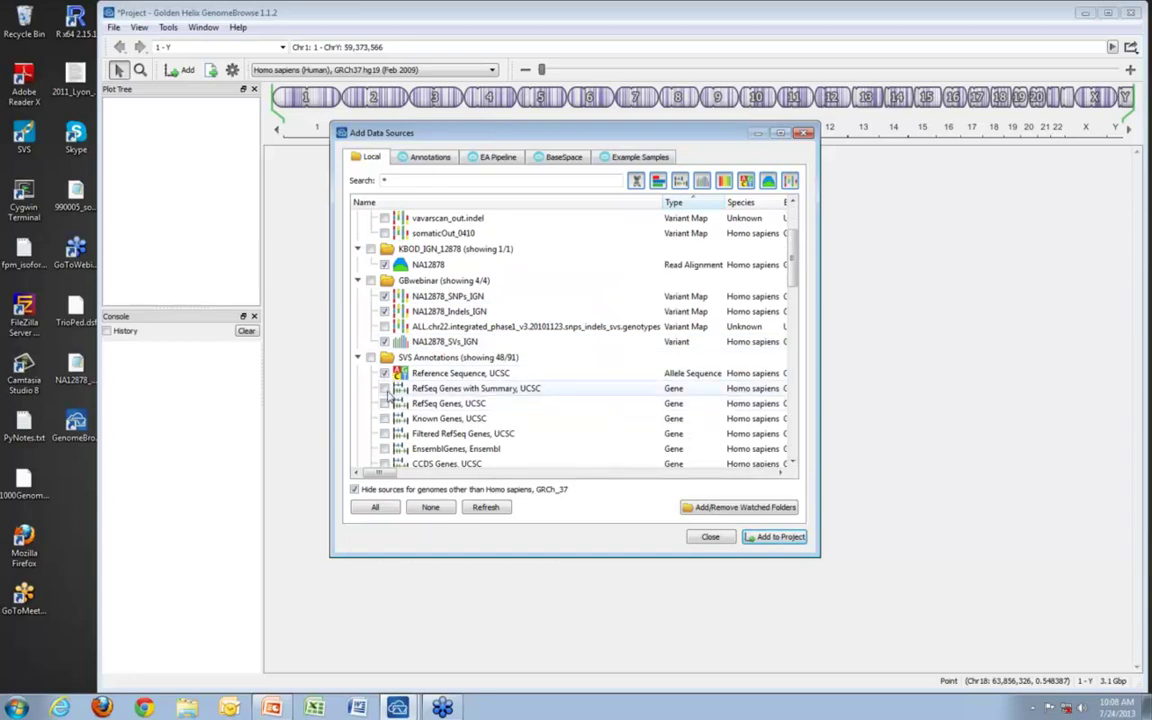
pyautogui.click(385, 389)
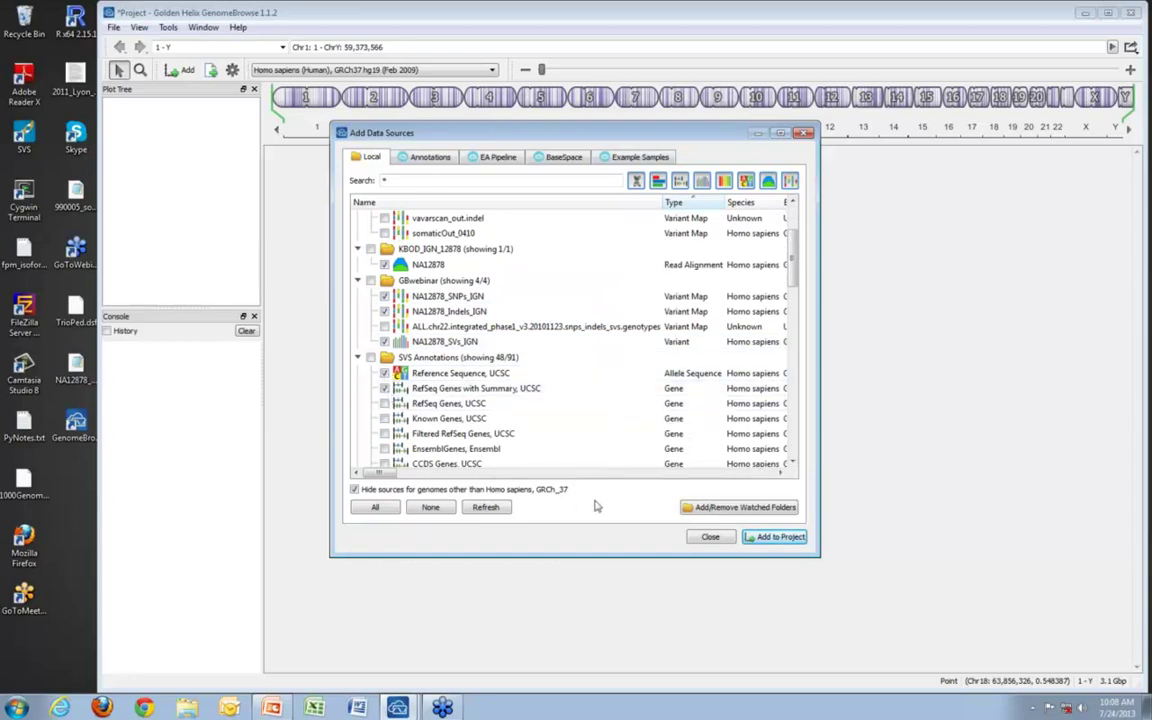
pyautogui.click(763, 539)
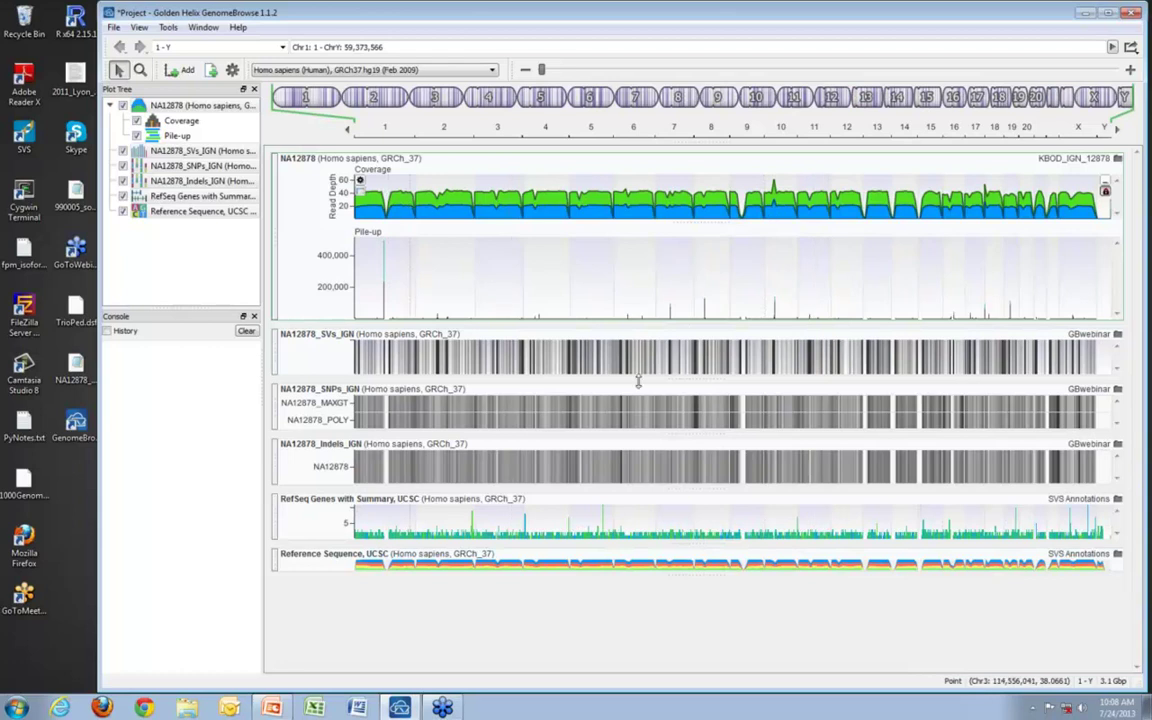
# Step: Enlarge the NA12878 pile-up plot and zoom into chromosome 6 around 105,581,600 until individual reads are distinguishable
pyautogui.moveTo(707, 329); pyautogui.dragTo(707, 466)
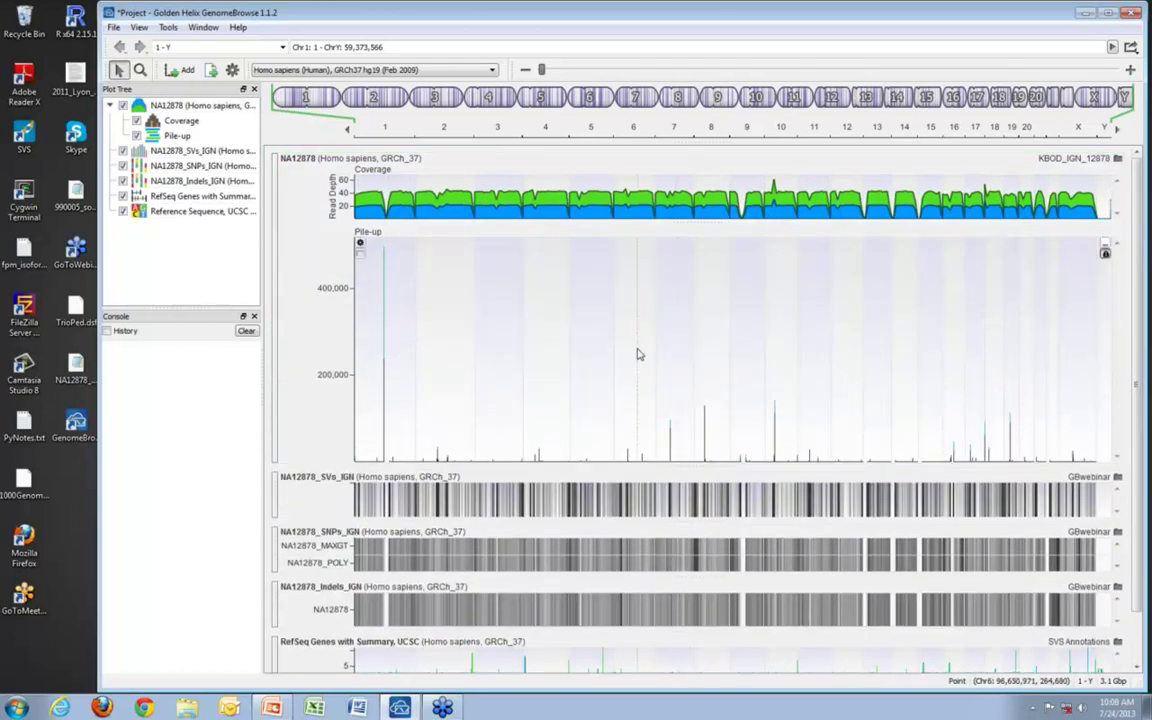
pyautogui.scroll(5, 638, 353)
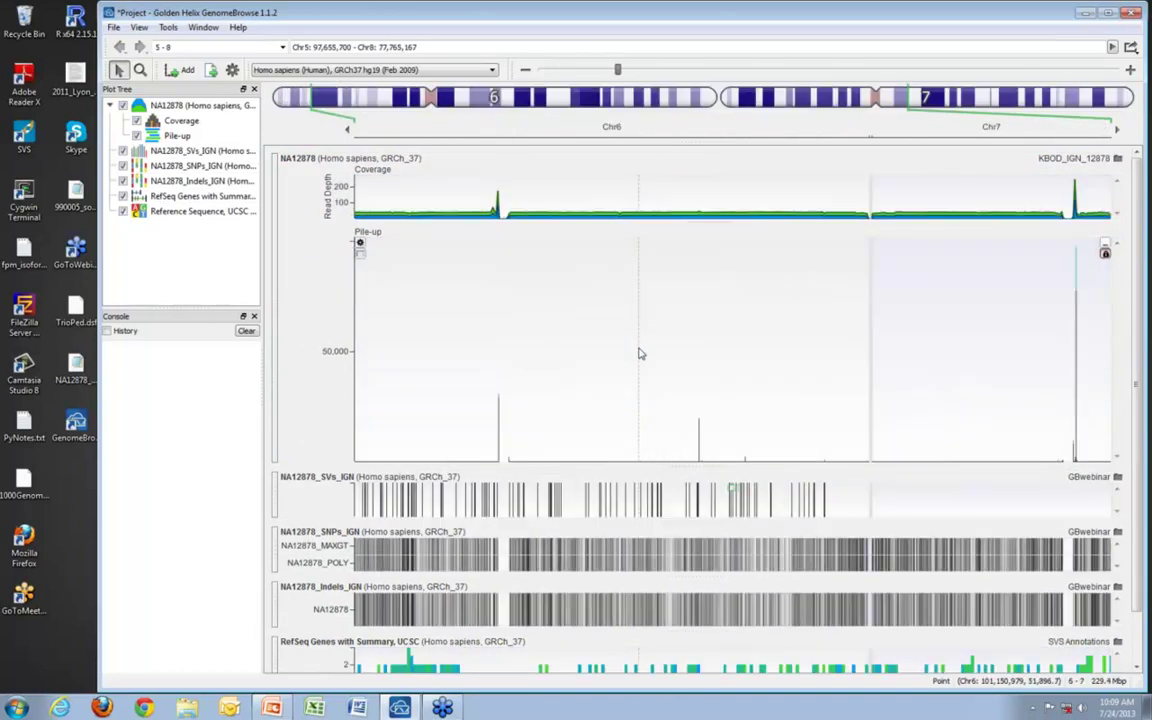
pyautogui.scroll(5, 705, 350)
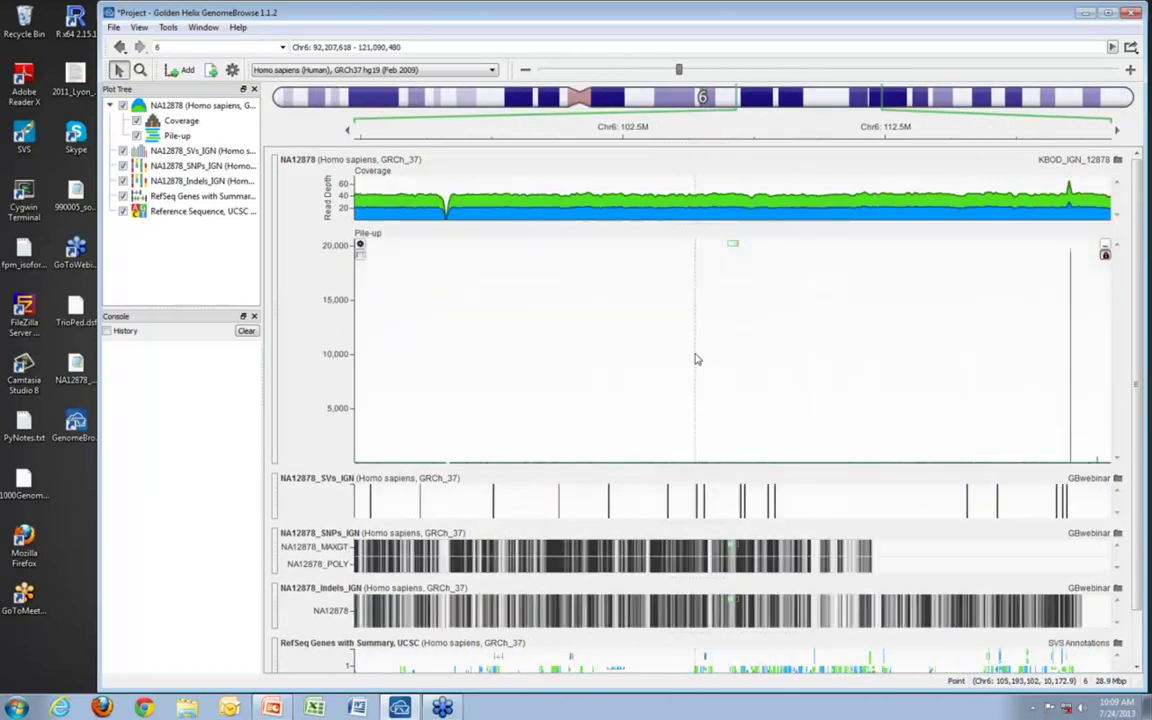
pyautogui.scroll(2, 710, 412)
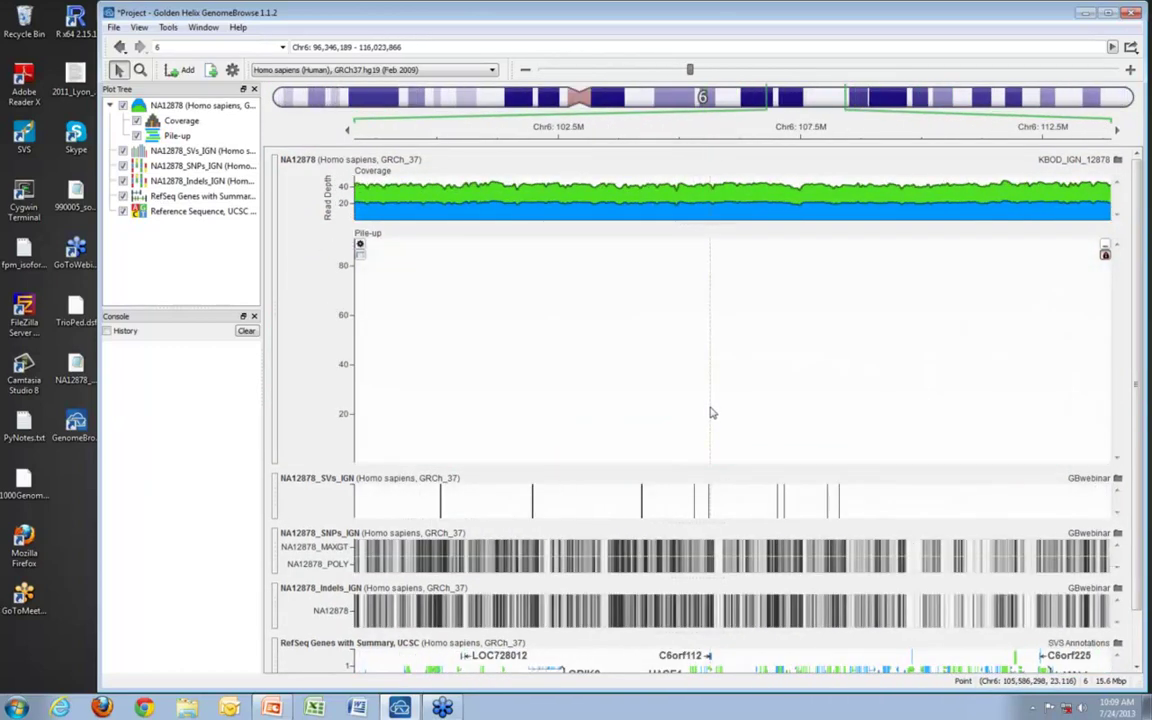
pyautogui.scroll(3, 710, 412)
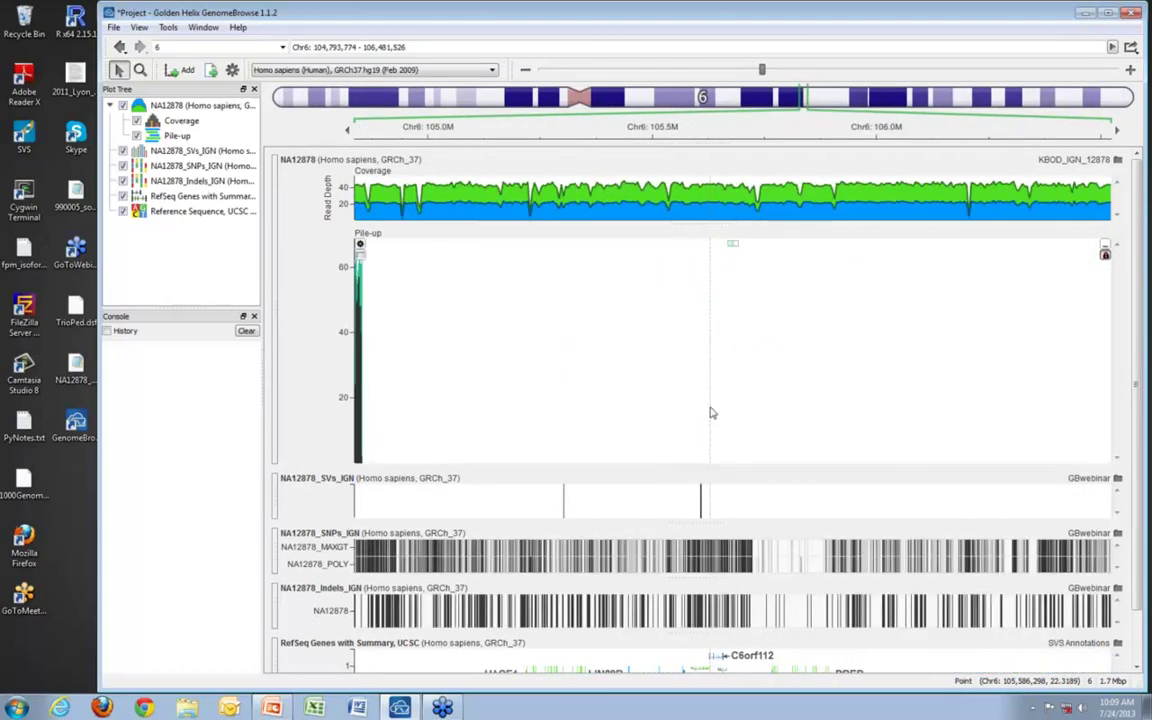
pyautogui.scroll(3, 710, 412)
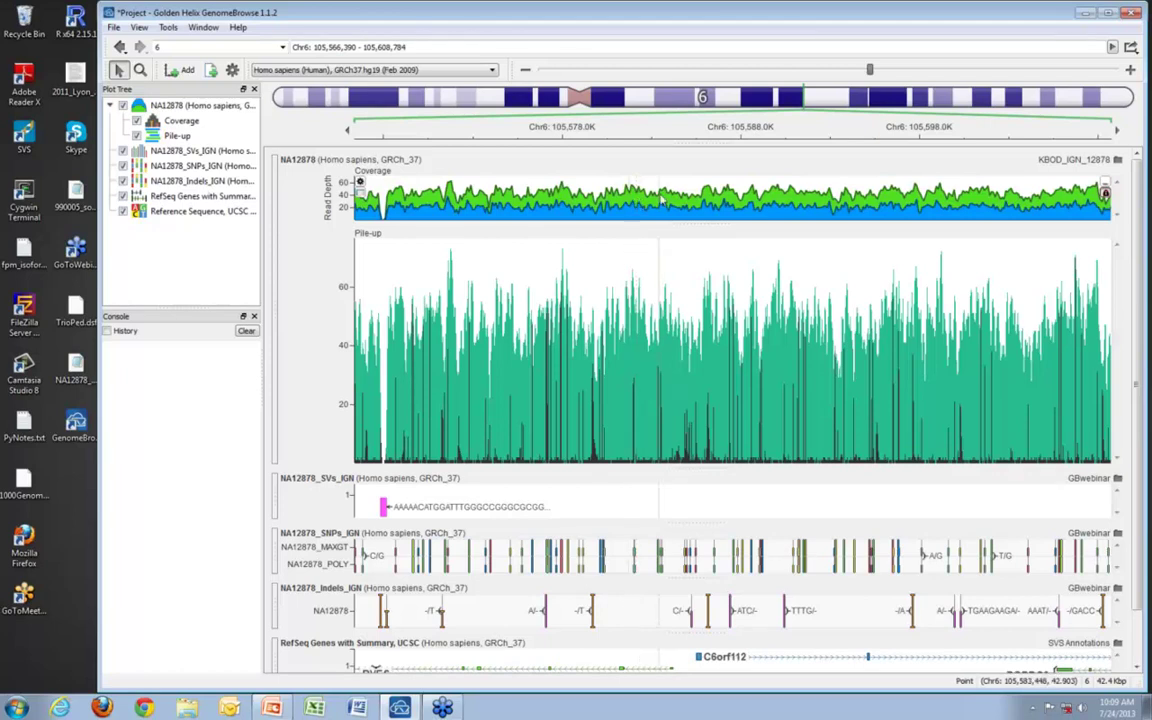
pyautogui.scroll(5, 622, 211)
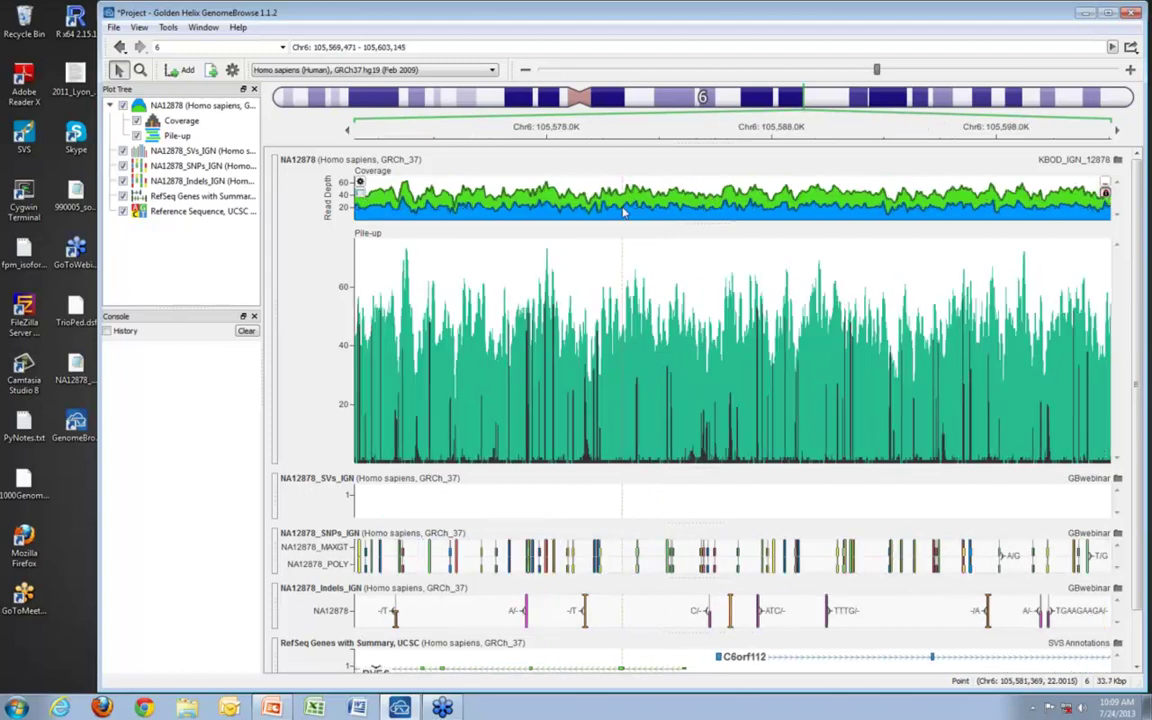
pyautogui.scroll(2, 632, 224)
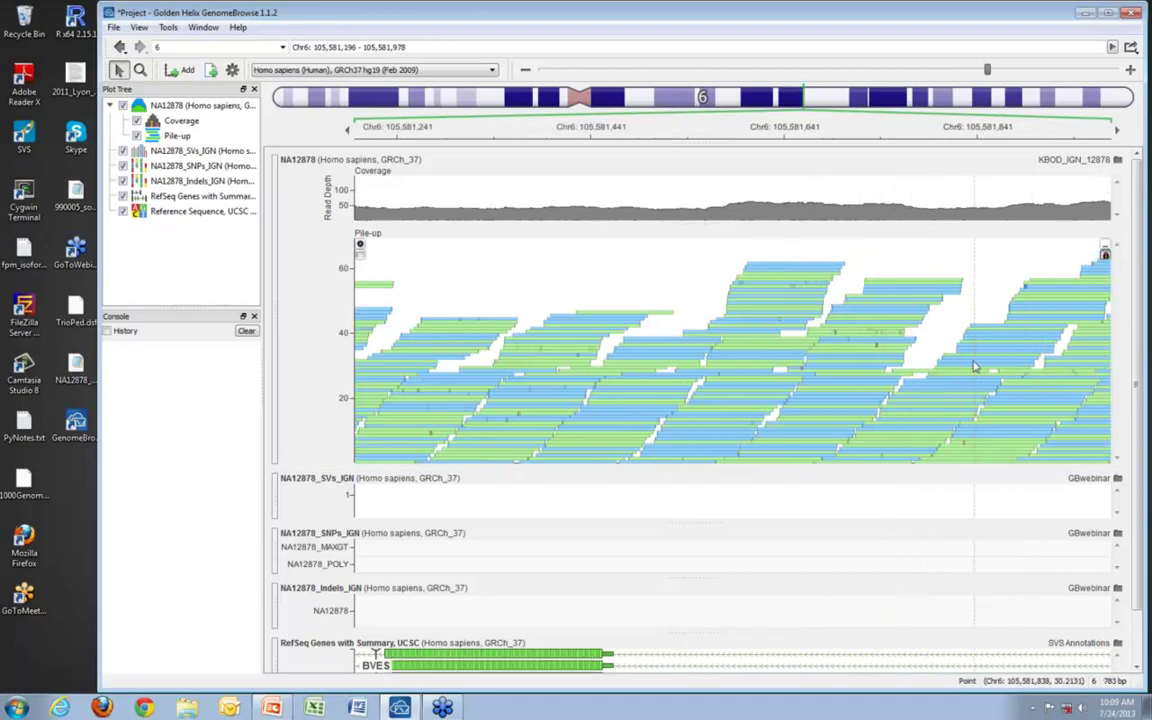
# Step: Examine the T/C and C/T SNPs near Chr6: 105,582,041 in the pile-up at close range, checking the mismatched bases in individual reads
pyautogui.scroll(2, 976, 372)
pyautogui.moveTo(976, 372); pyautogui.dragTo(545, 362)
pyautogui.click(874, 355)
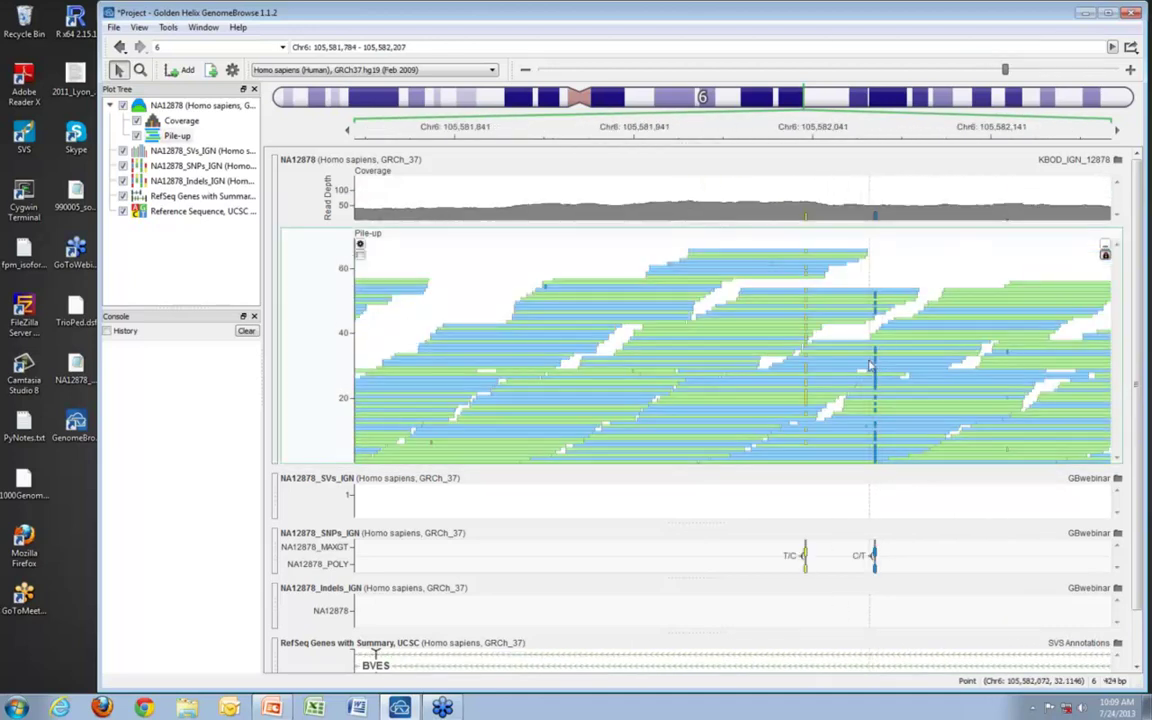
pyautogui.moveTo(828, 378); pyautogui.dragTo(816, 380)
pyautogui.moveTo(673, 385); pyautogui.dragTo(650, 360)
pyautogui.scroll(2, 648, 362)
pyautogui.scroll(1, 644, 364)
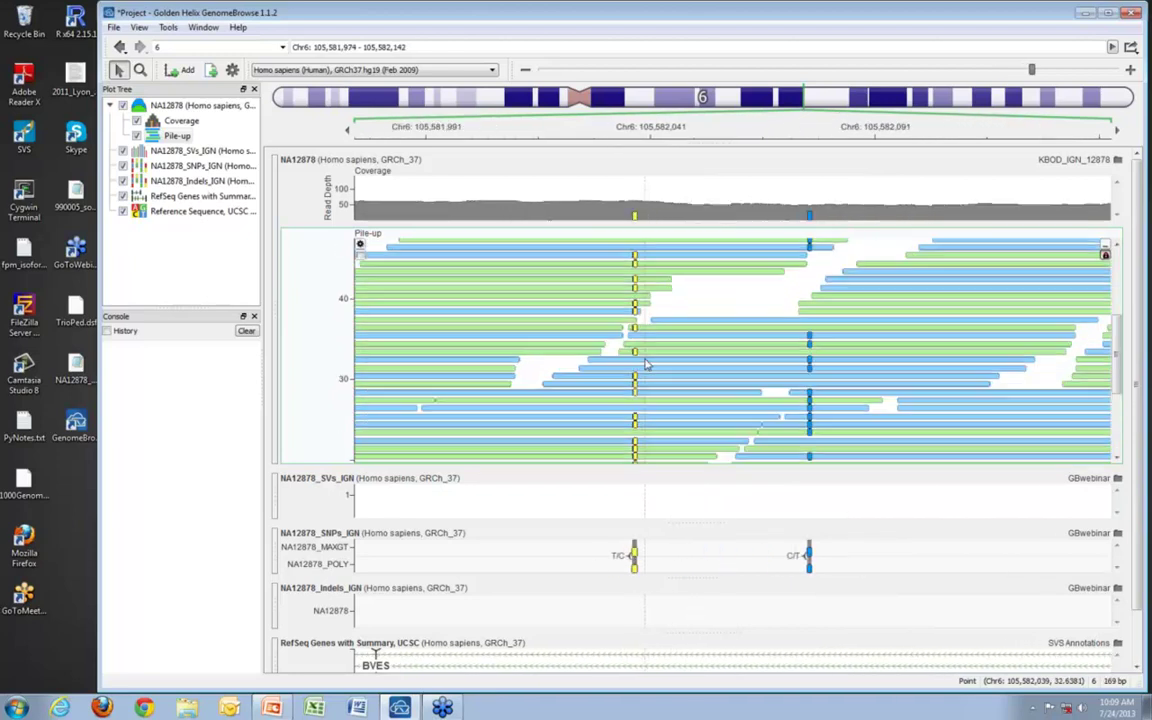
pyautogui.click(636, 300)
pyautogui.click(634, 374)
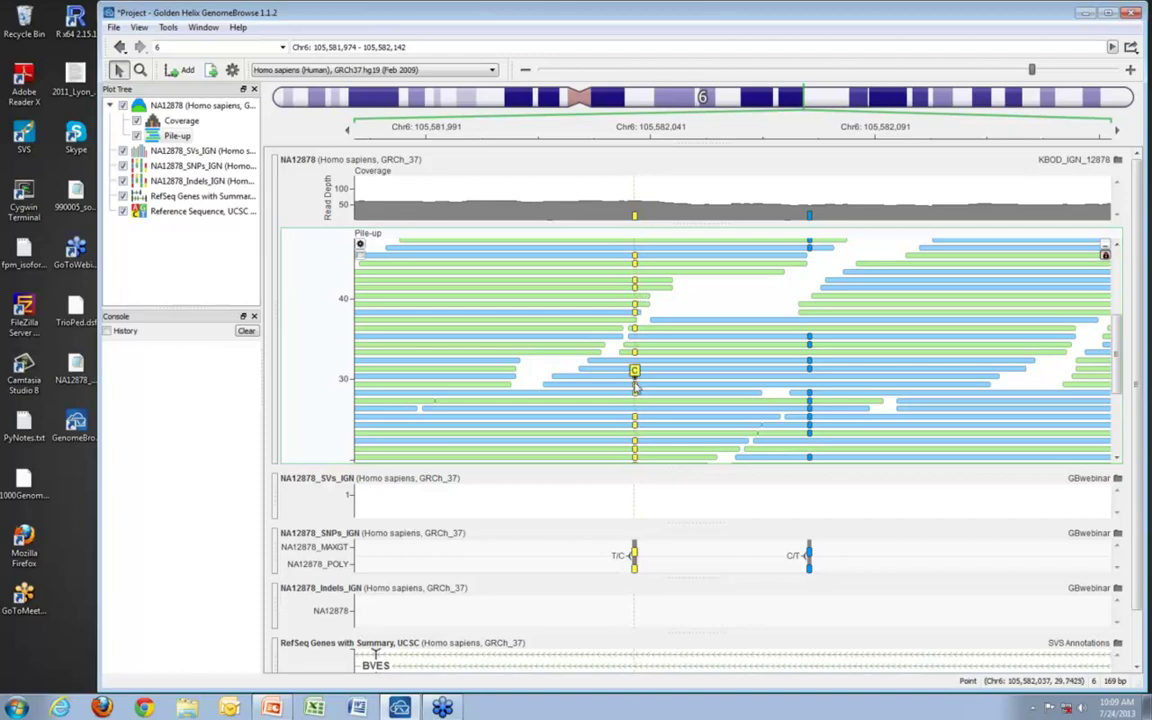
pyautogui.click(635, 316)
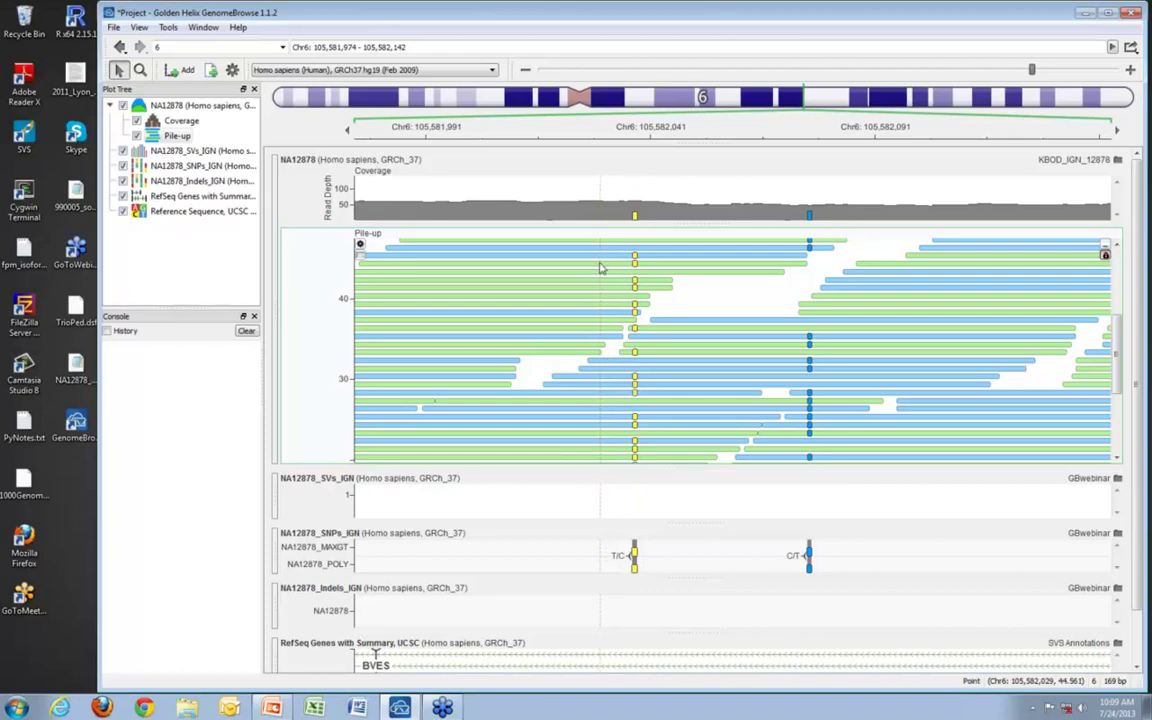
# Step: Enlarge the Coverage plot and the console, and list the match and mismatch counts for the T/C position Chr6: 105,582,037
pyautogui.click(677, 222)
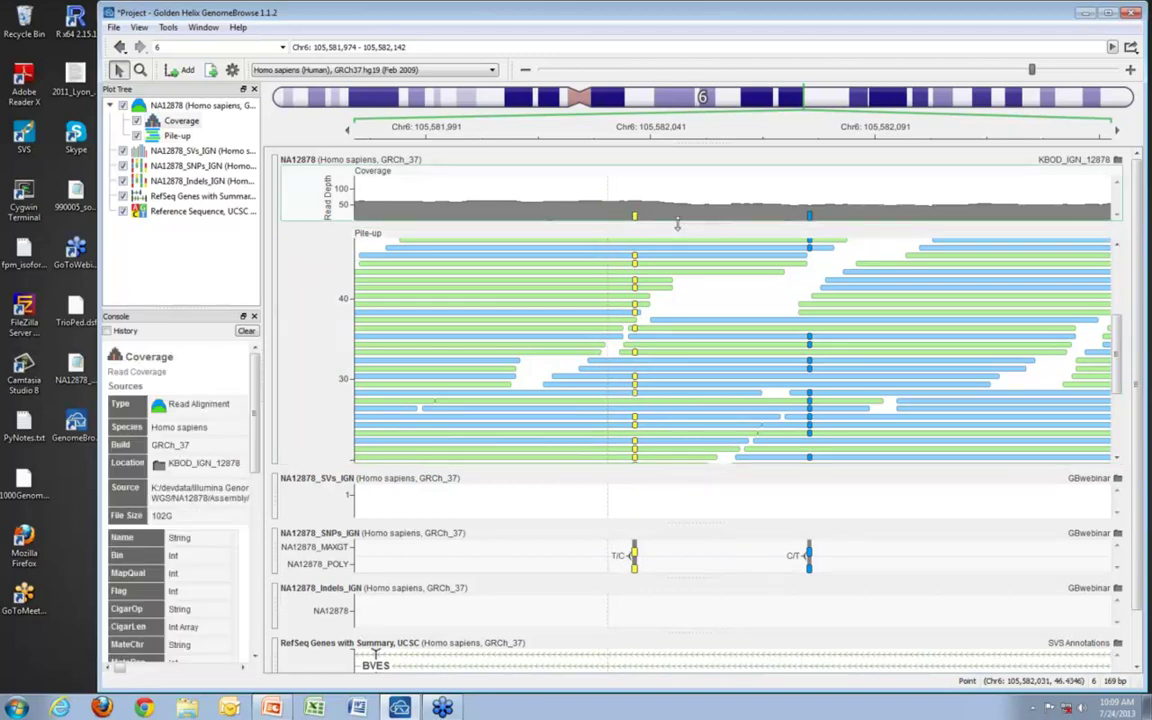
pyautogui.moveTo(677, 222); pyautogui.dragTo(637, 257)
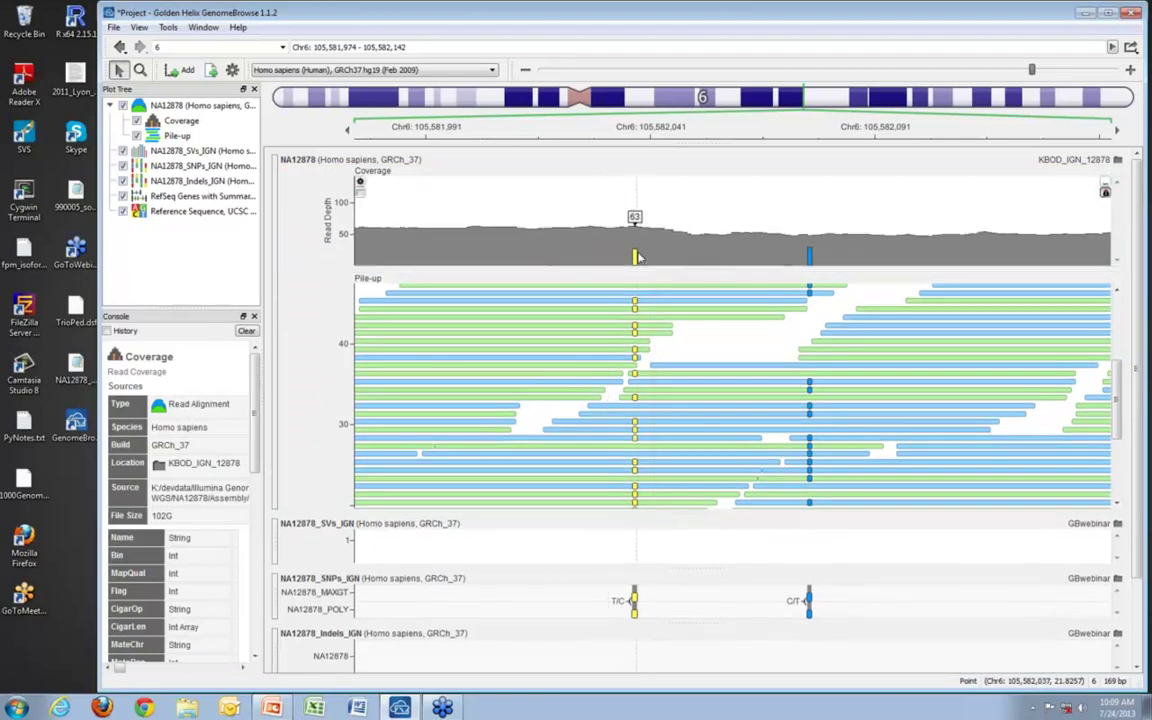
pyautogui.scroll(3, 637, 257)
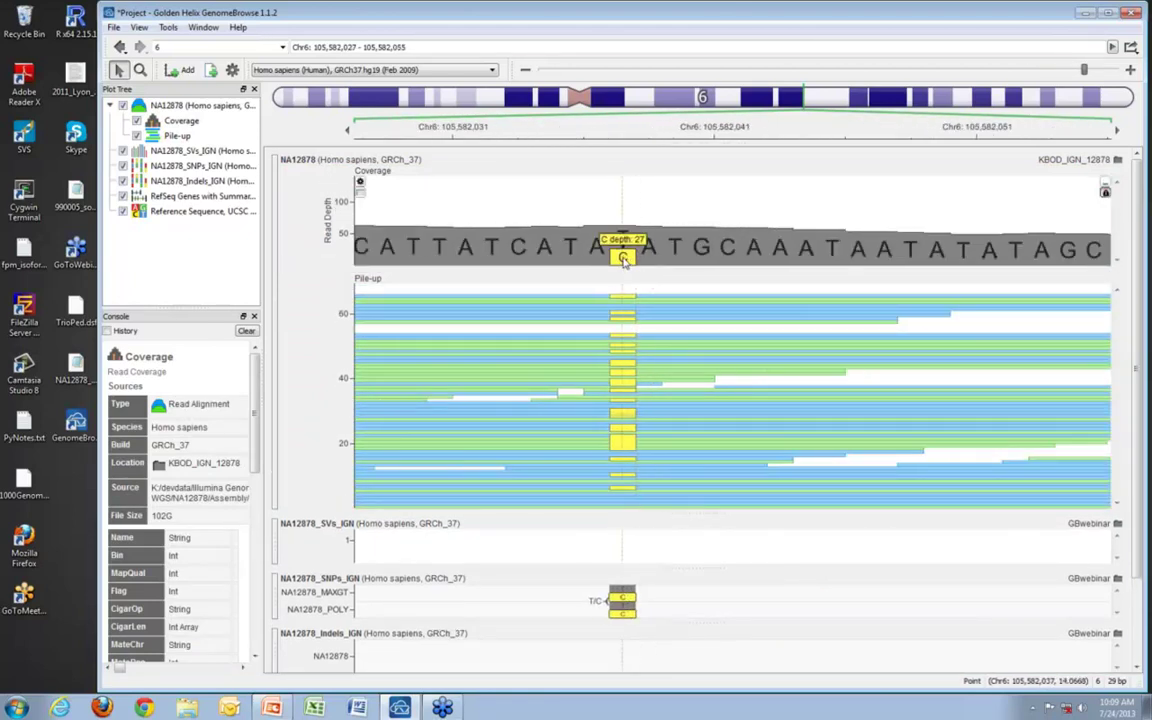
pyautogui.click(623, 258)
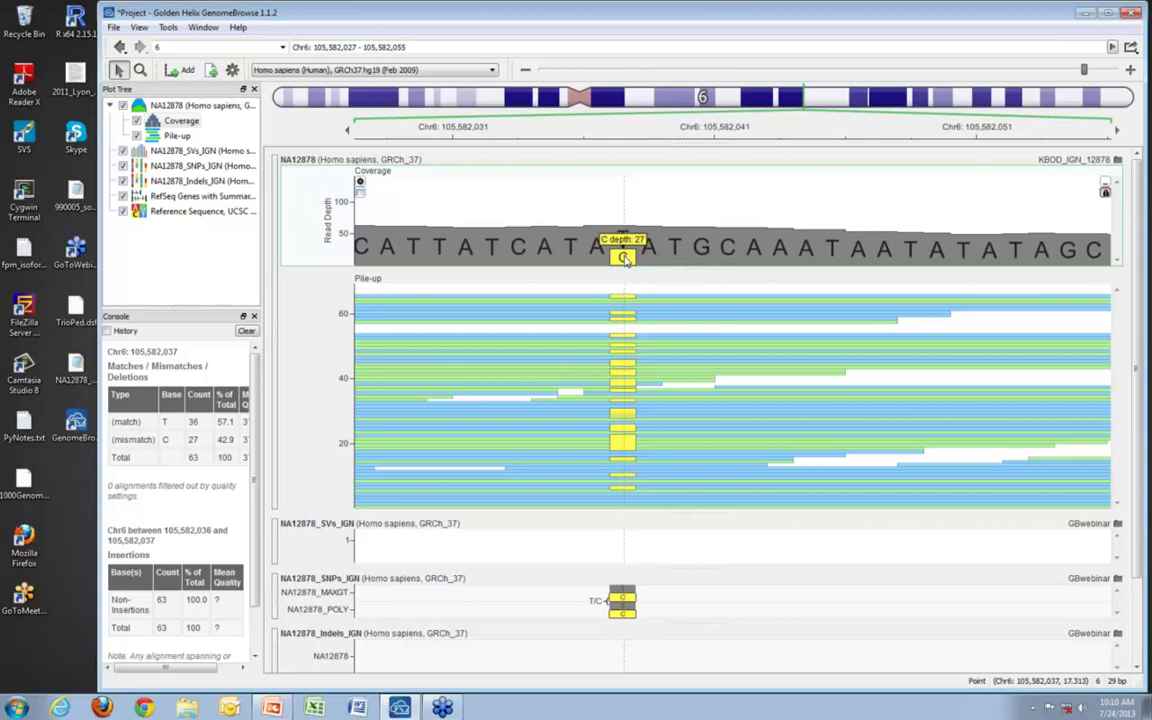
pyautogui.moveTo(178, 309); pyautogui.dragTo(177, 172)
pyautogui.moveTo(269, 402); pyautogui.dragTo(335, 400)
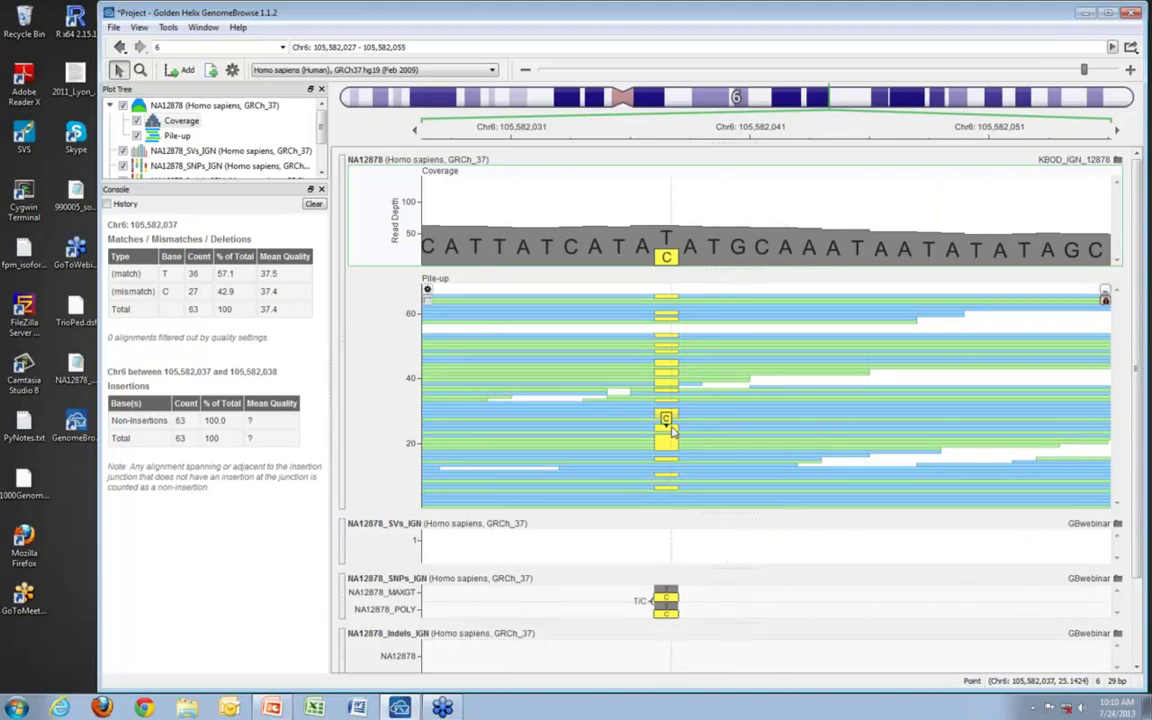
# Step: Enlarge the pile-up at base level and review one forward-to-reverse paired read's full alignment record, from mapping quality to tag fields
pyautogui.scroll(3, 663, 411)
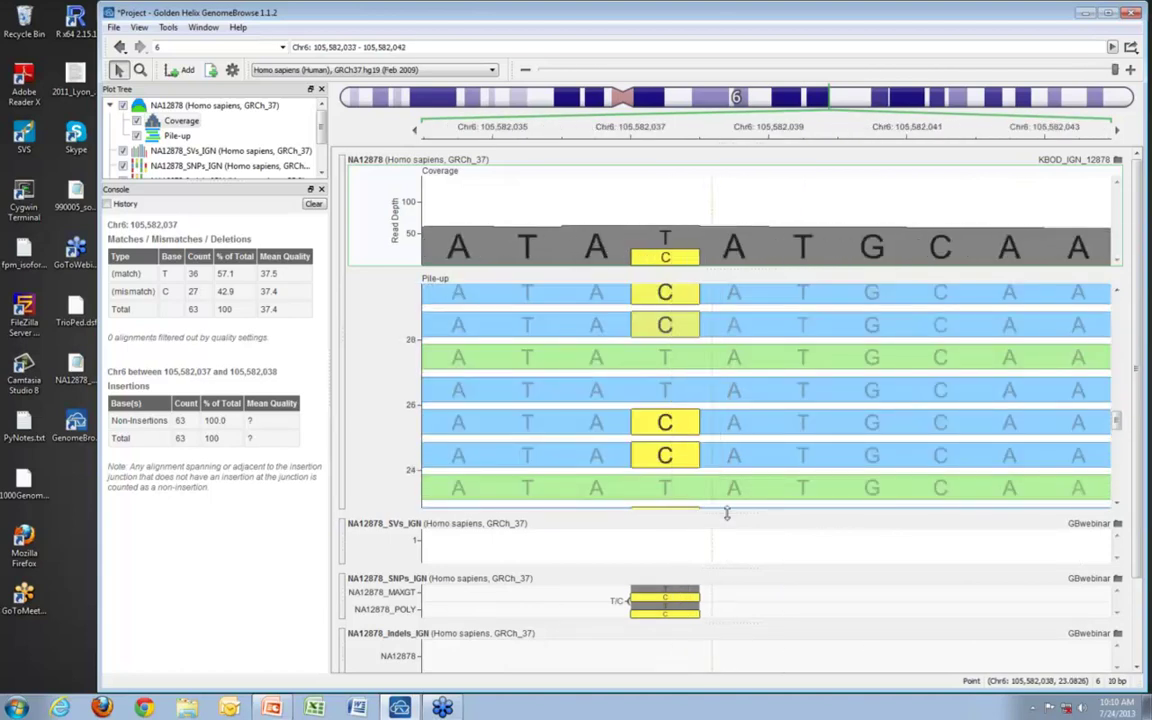
pyautogui.moveTo(736, 509); pyautogui.dragTo(738, 652)
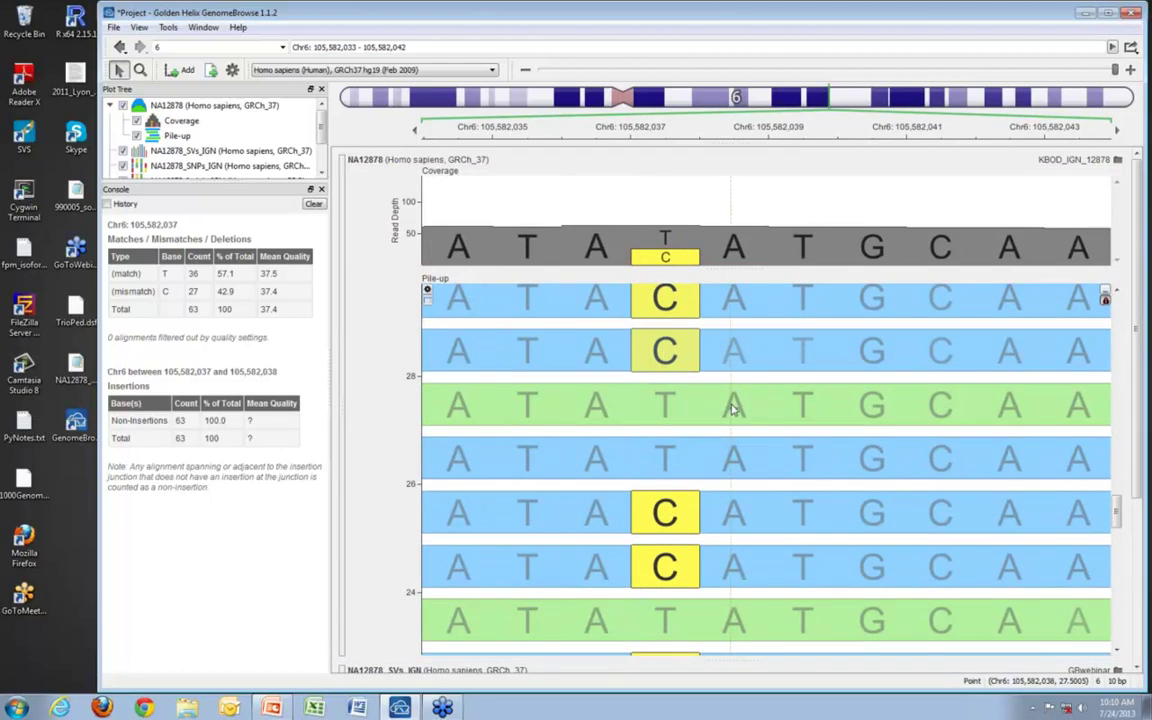
pyautogui.click(524, 420)
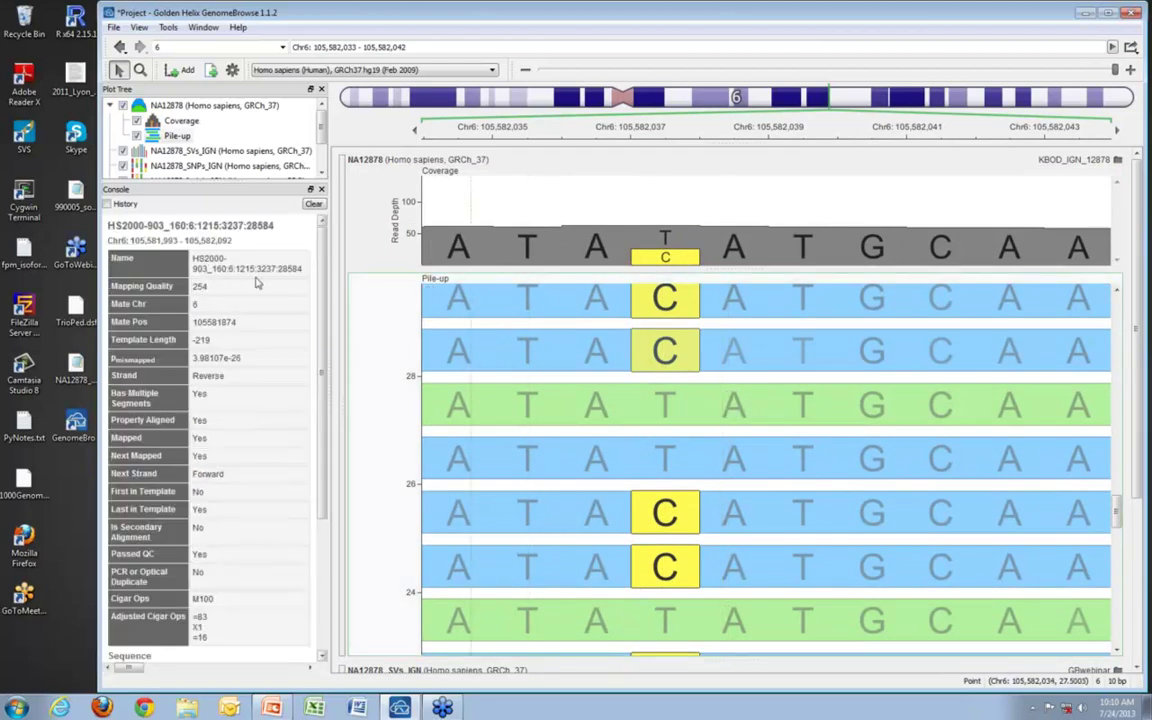
pyautogui.moveTo(325, 354); pyautogui.dragTo(338, 510)
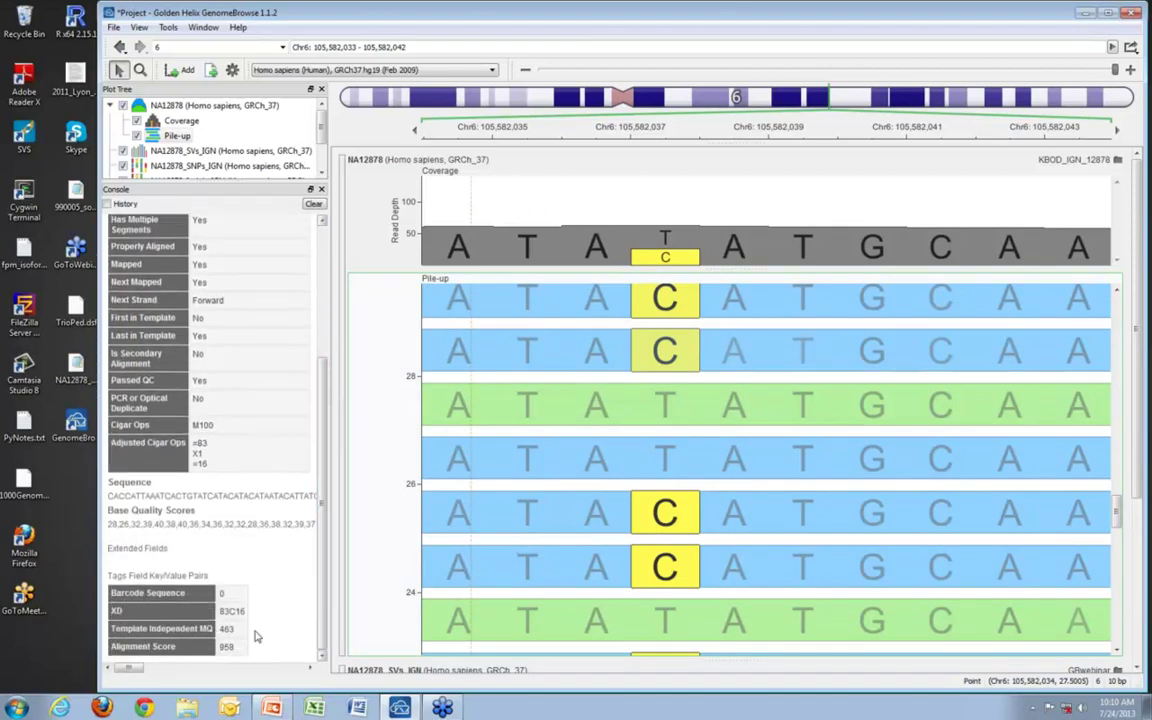
pyautogui.scroll(10, 326, 563)
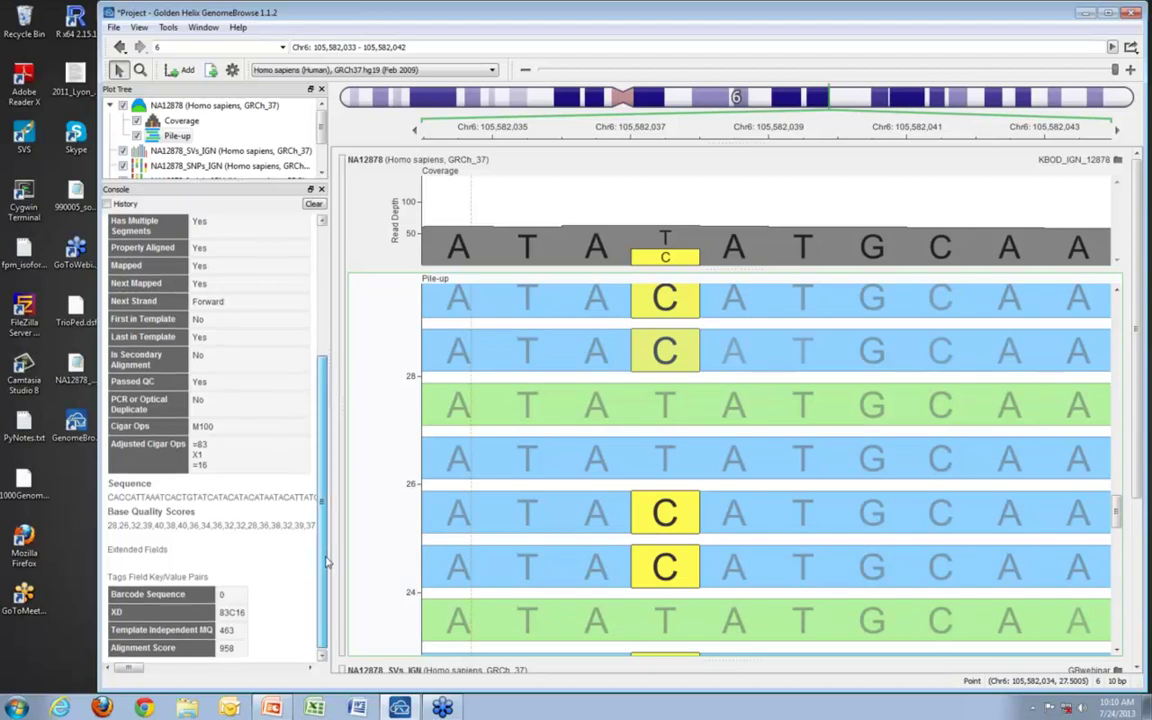
# Step: View the table of NA12878 alignment records from the pile-up over Chr6: 105,579,872 - 105,583,558, and close it
pyautogui.scroll(-1, 800, 510)
pyautogui.scroll(-5, 798, 507)
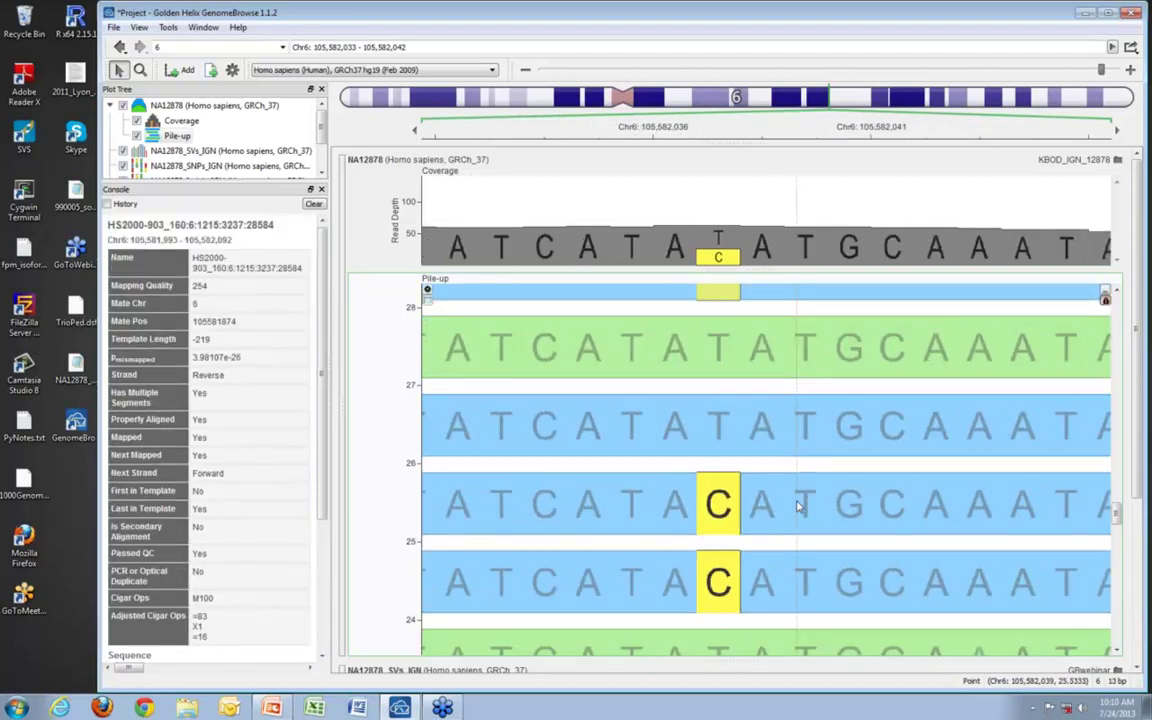
pyautogui.scroll(-4, 822, 492)
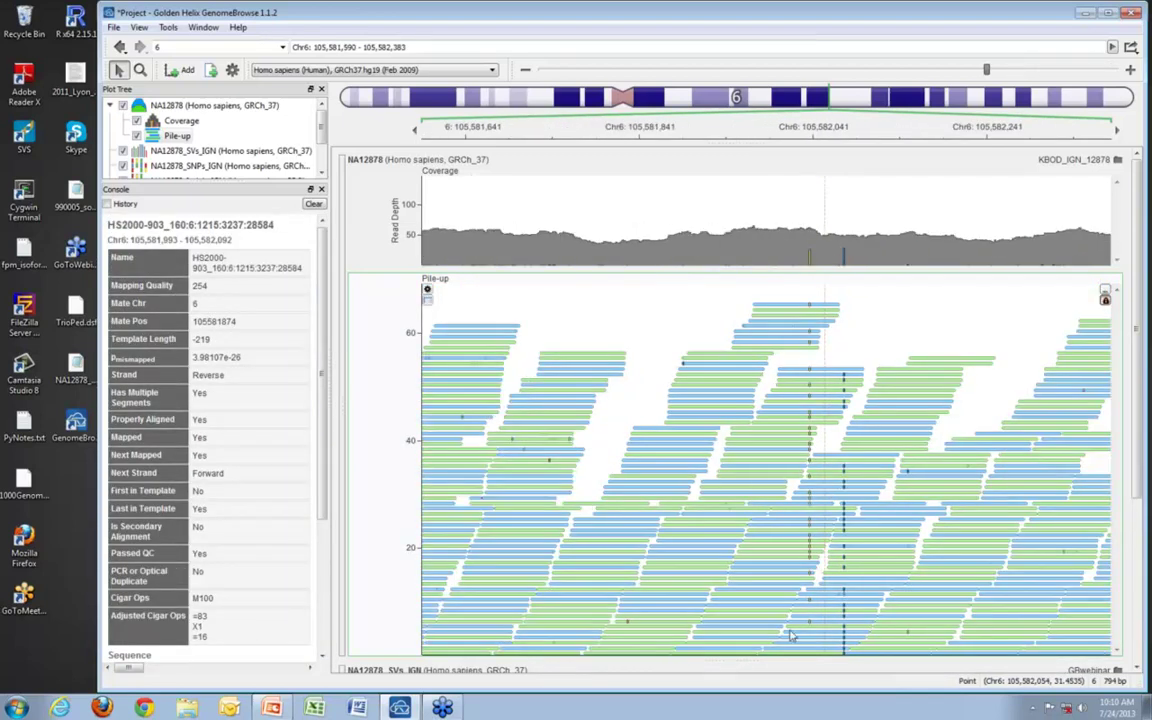
pyautogui.scroll(-2, 835, 520)
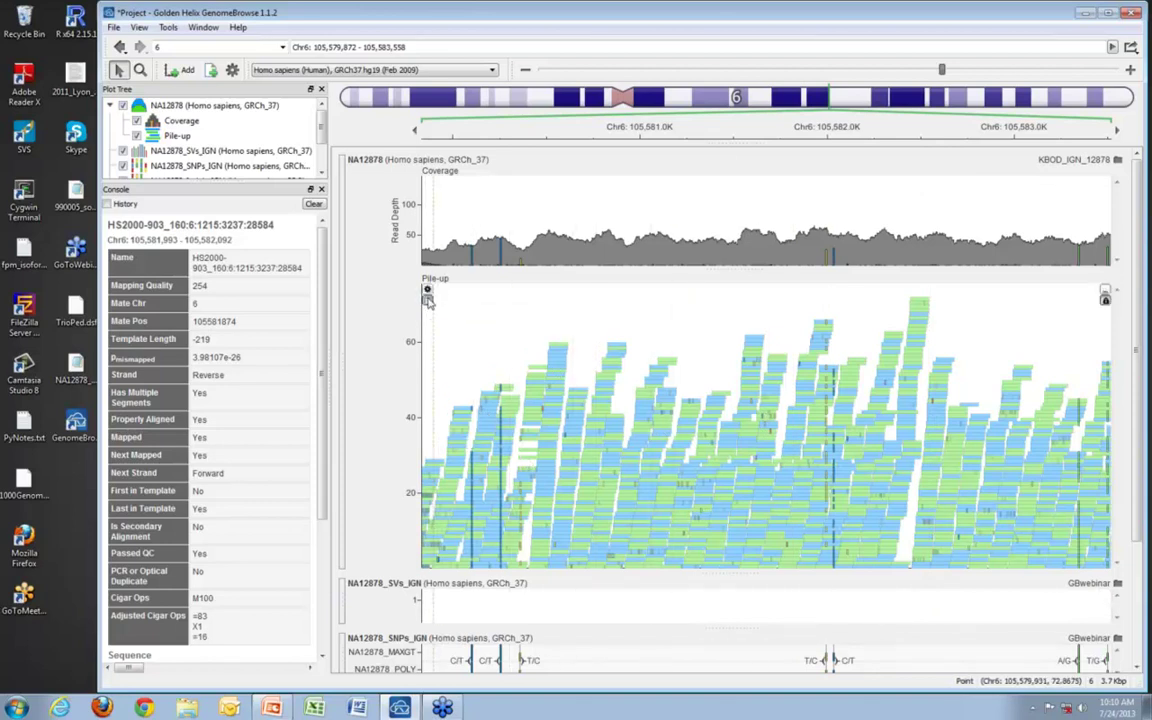
pyautogui.click(428, 298)
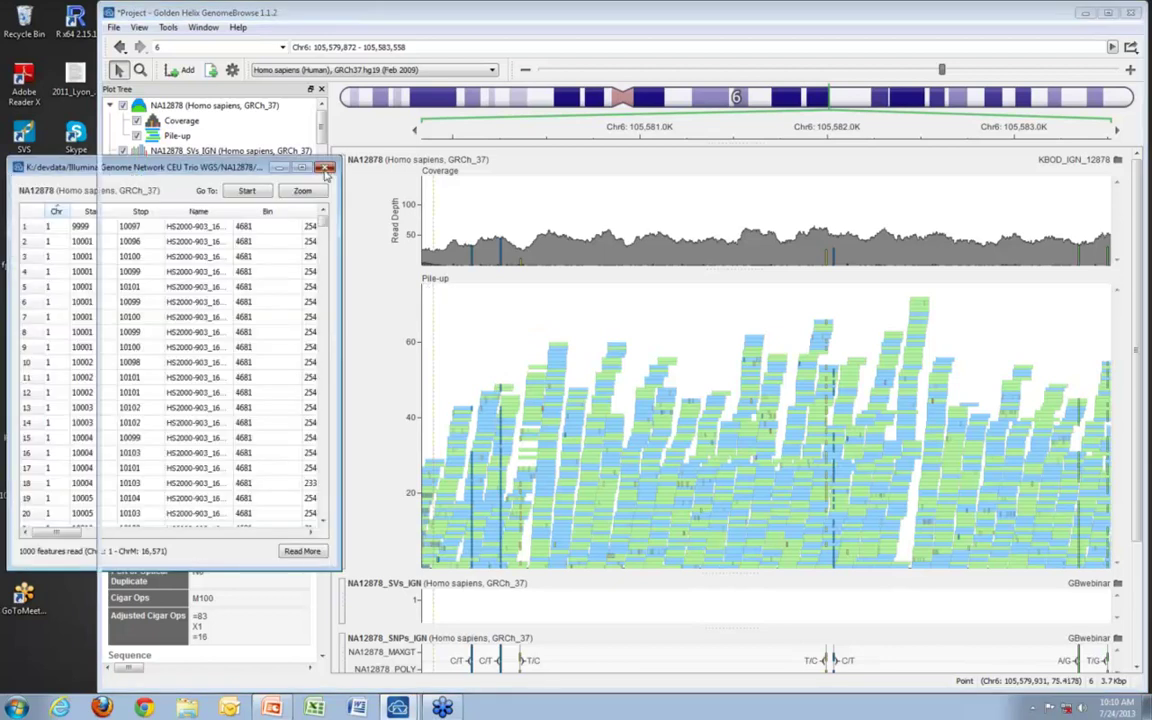
pyautogui.click(572, 442)
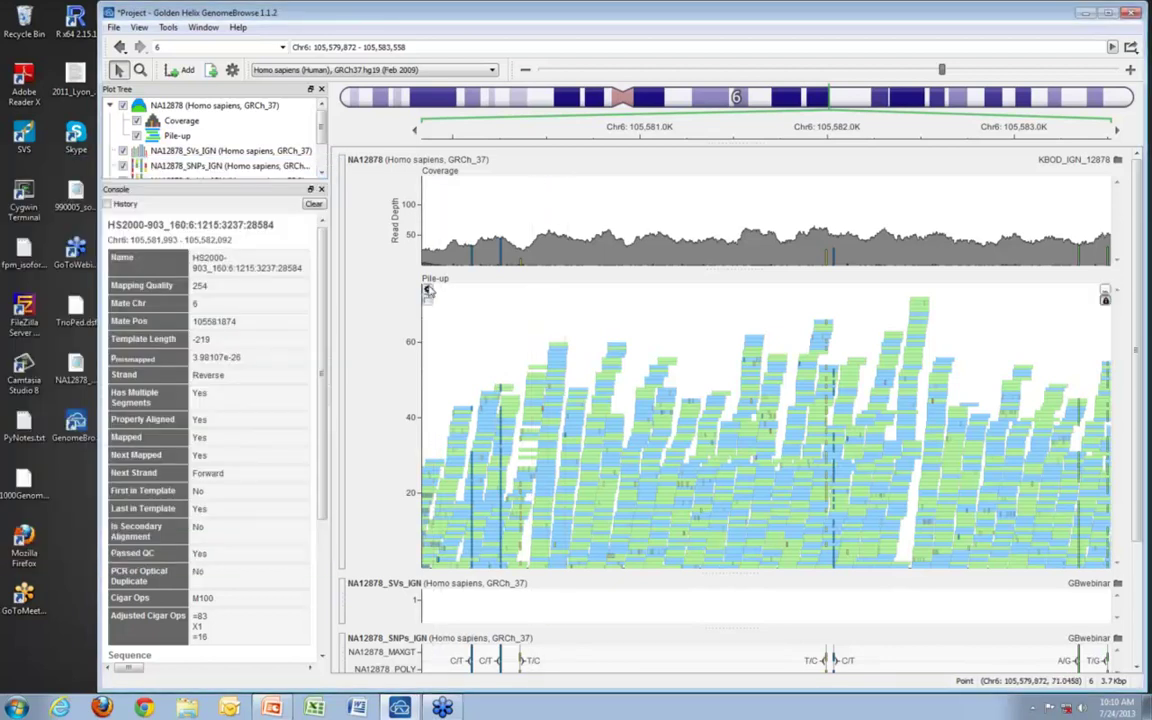
# Step: Set the pile-up to emphasize Strand and stack the reads Split By Strand
pyautogui.click(428, 290)
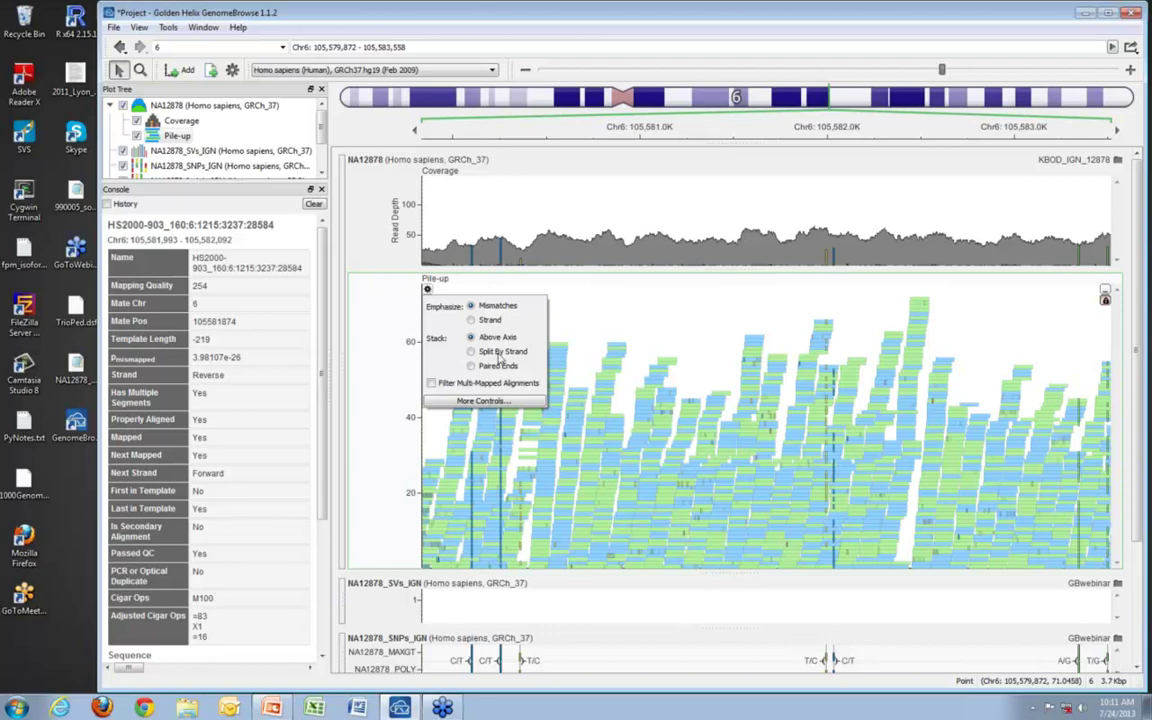
pyautogui.click(471, 320)
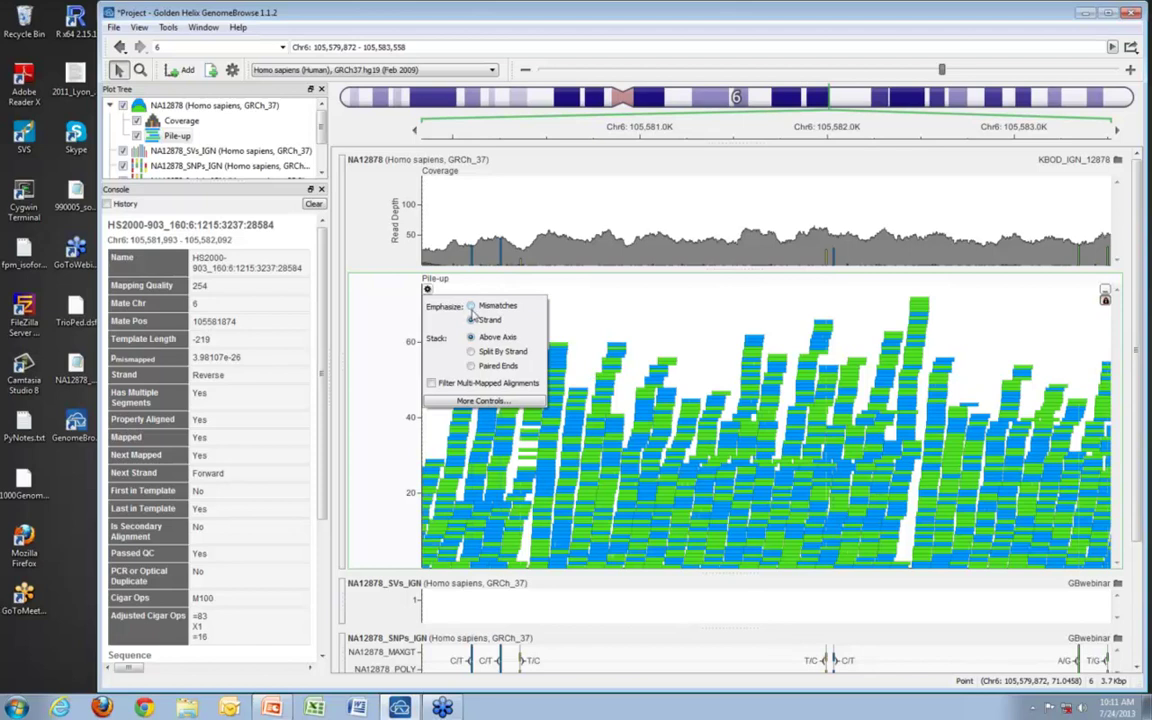
pyautogui.click(471, 352)
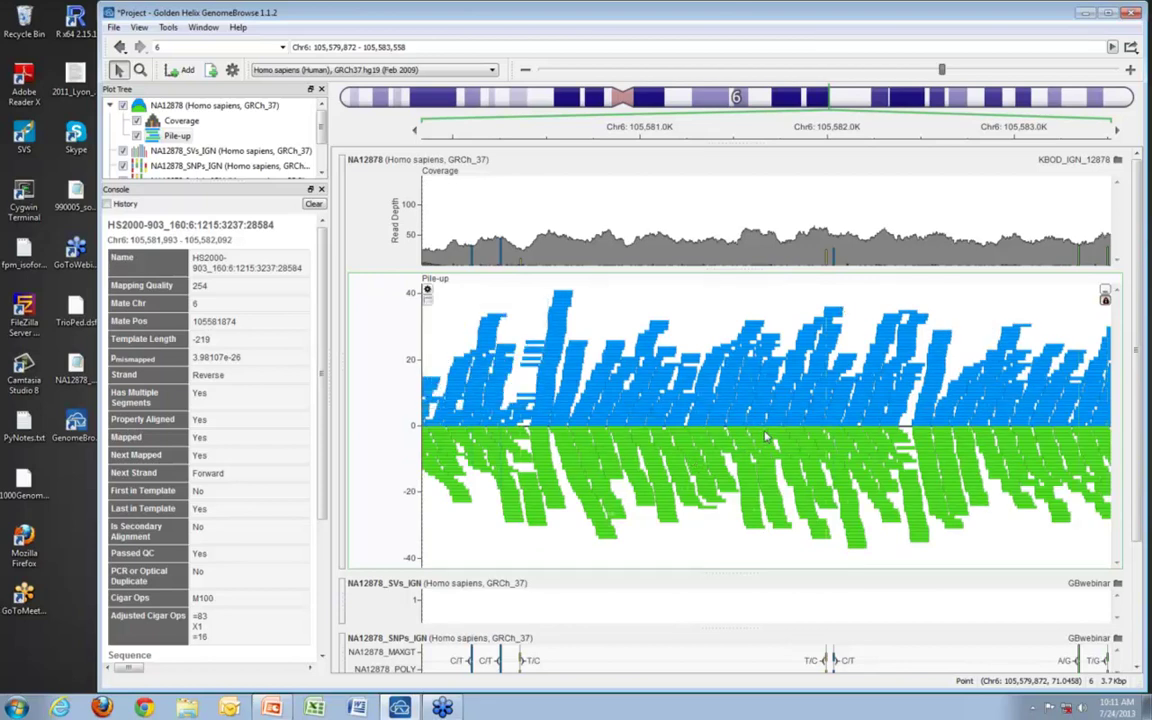
# Step: Stack the pile-up by Paired Ends and emphasize Mismatches while viewing Chr6: 105,550,150 - 105,563,743
pyautogui.scroll(-5, 740, 450)
pyautogui.scroll(2, 771, 455)
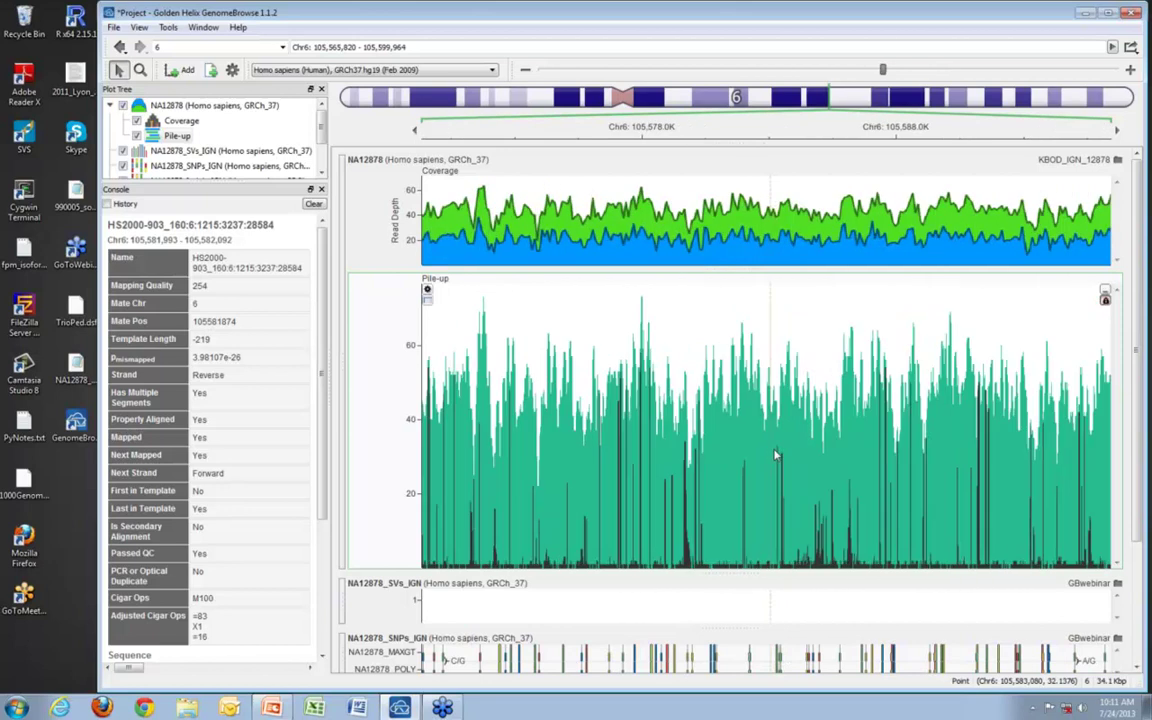
pyautogui.moveTo(507, 436); pyautogui.dragTo(701, 435)
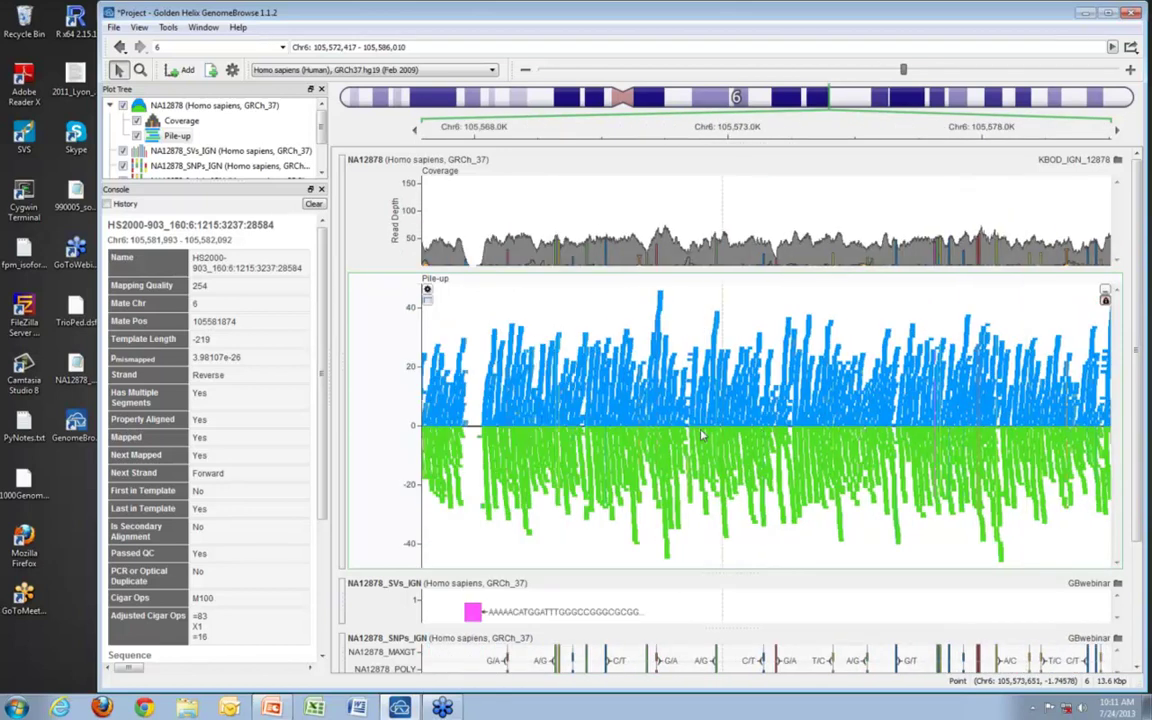
pyautogui.moveTo(583, 437); pyautogui.dragTo(886, 400)
pyautogui.moveTo(572, 406); pyautogui.dragTo(960, 453)
pyautogui.click(427, 290)
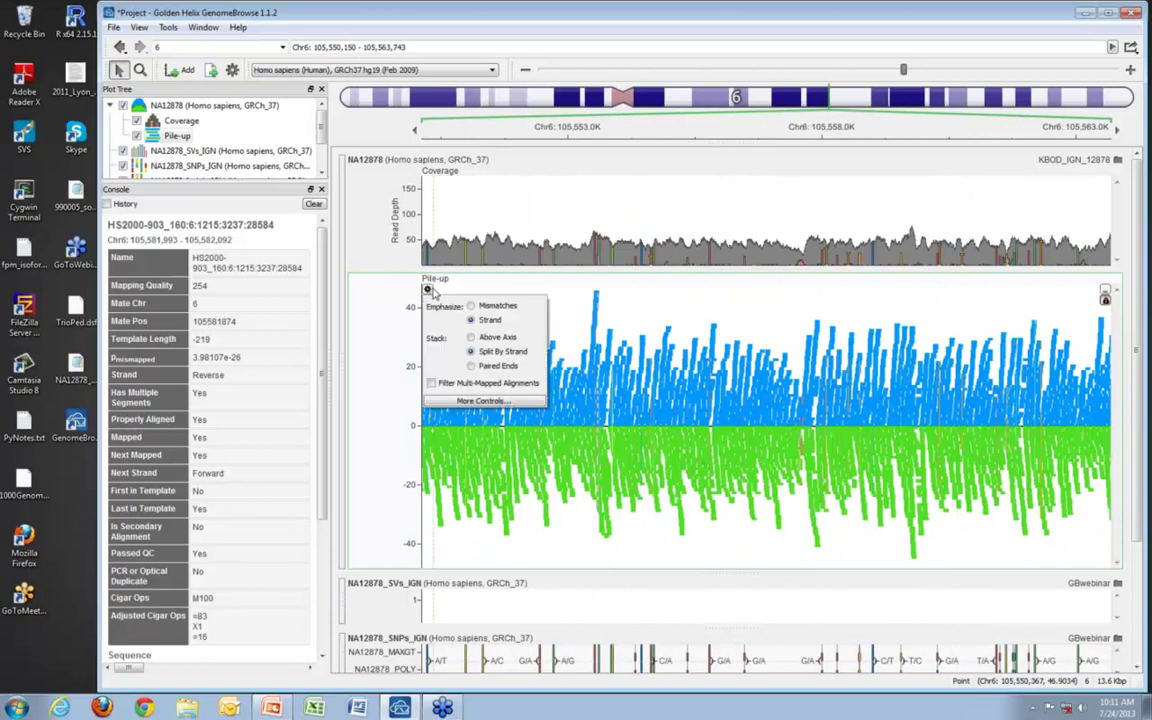
pyautogui.click(471, 366)
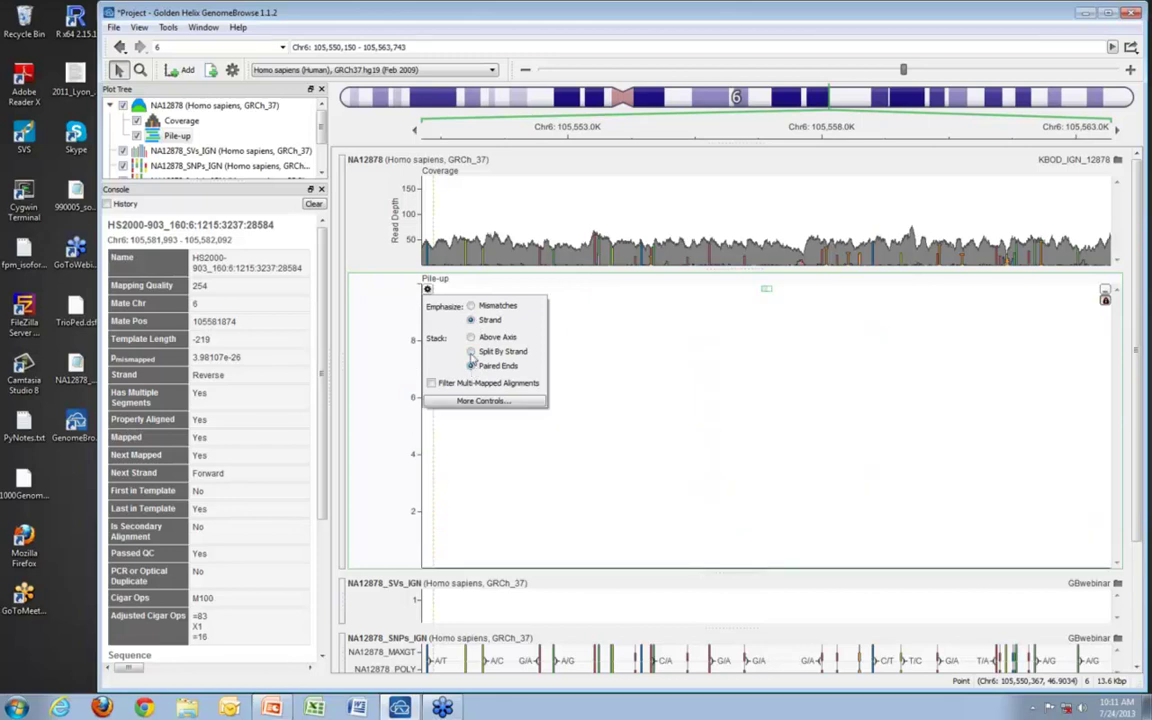
pyautogui.click(471, 306)
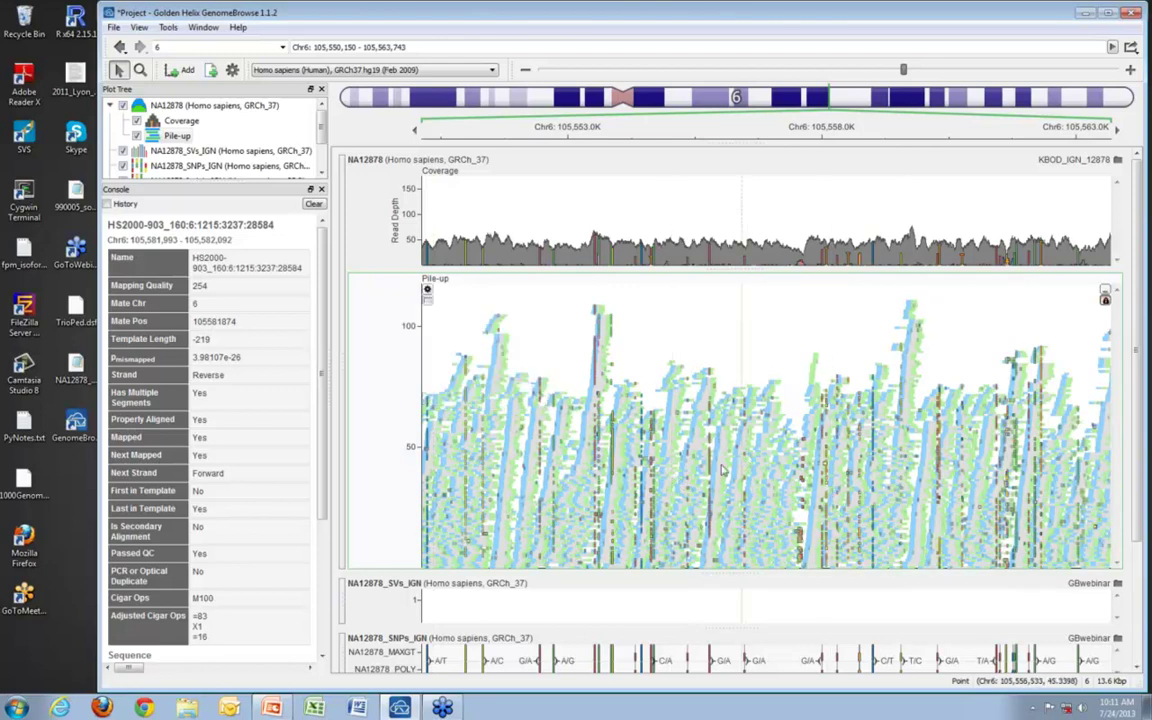
# Step: Examine how mates are linked in the paired-end pile-up, first closely near Chr6: 105,553,691 and over the wider surrounding region
pyautogui.scroll(6, 600, 530)
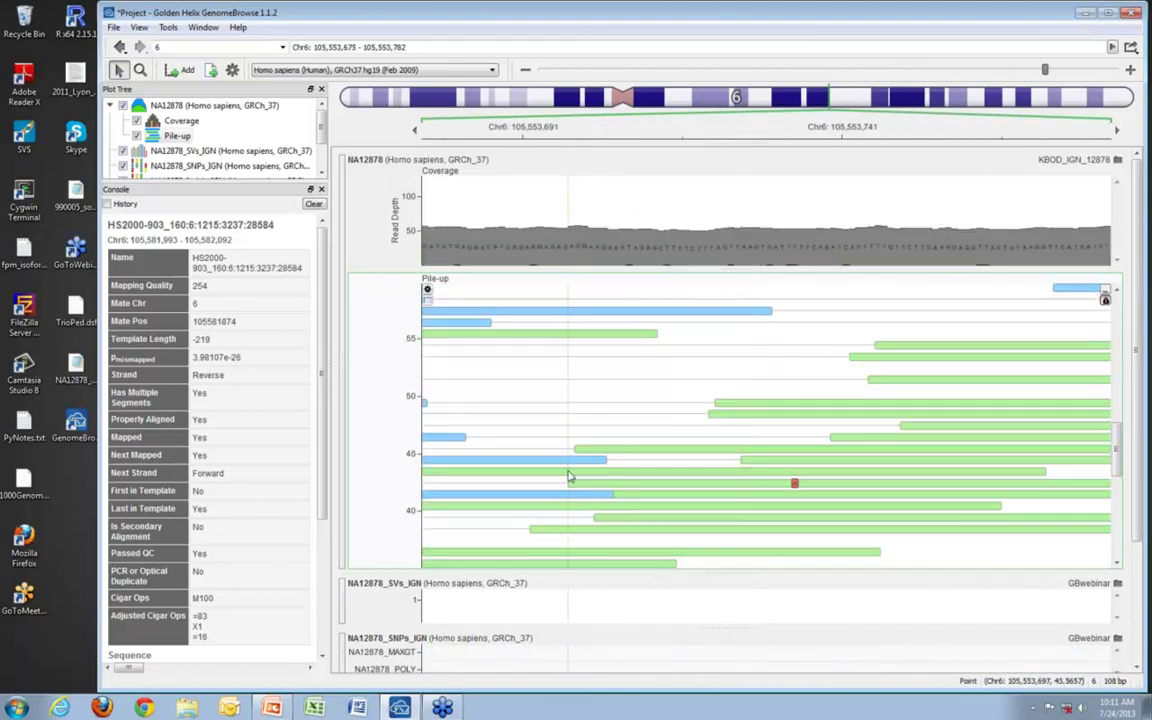
pyautogui.moveTo(571, 478); pyautogui.dragTo(802, 481)
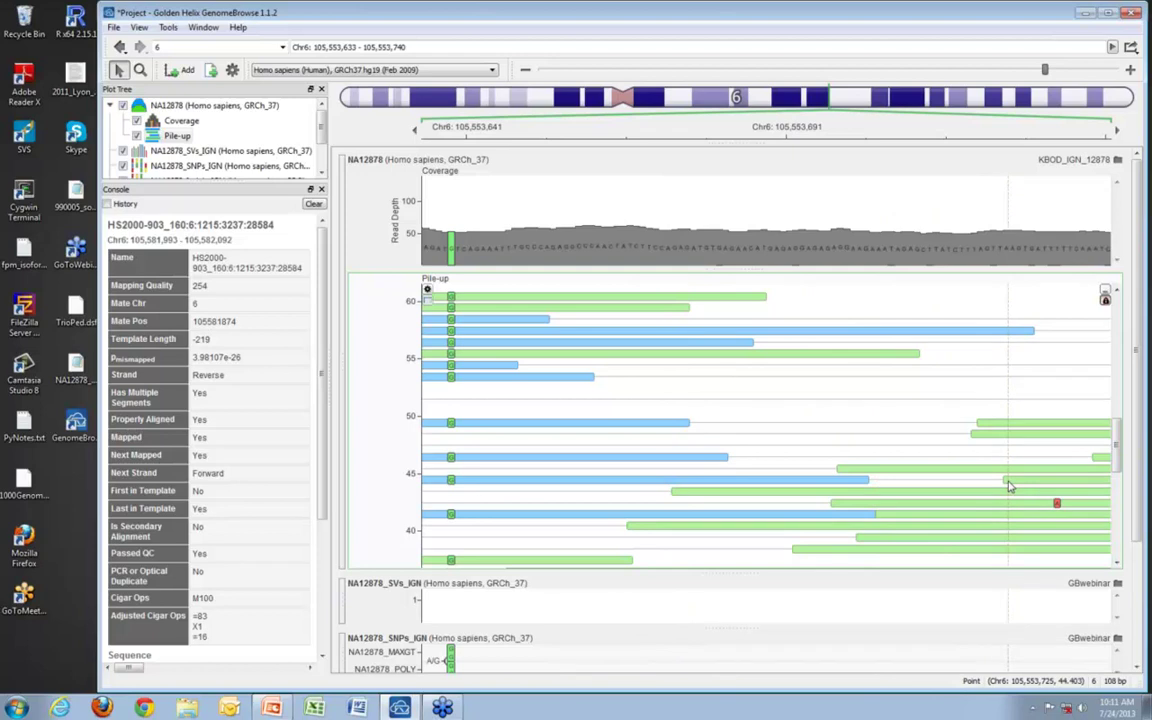
pyautogui.scroll(-5, 1009, 487)
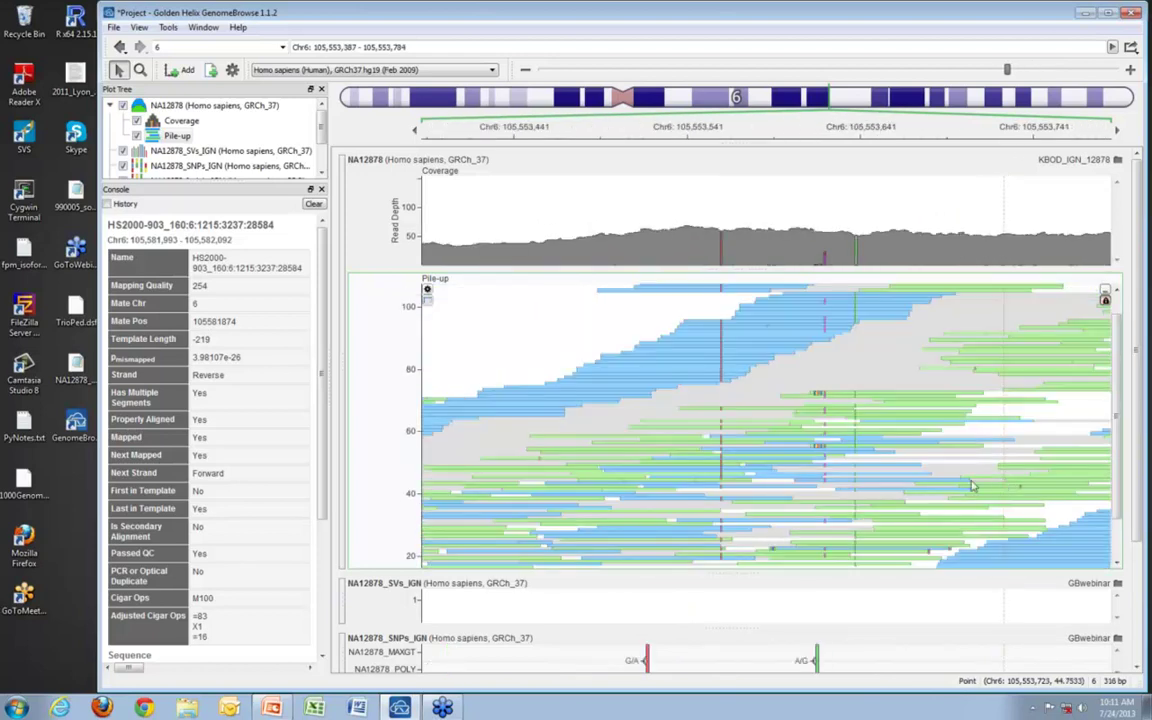
pyautogui.scroll(-2, 845, 473)
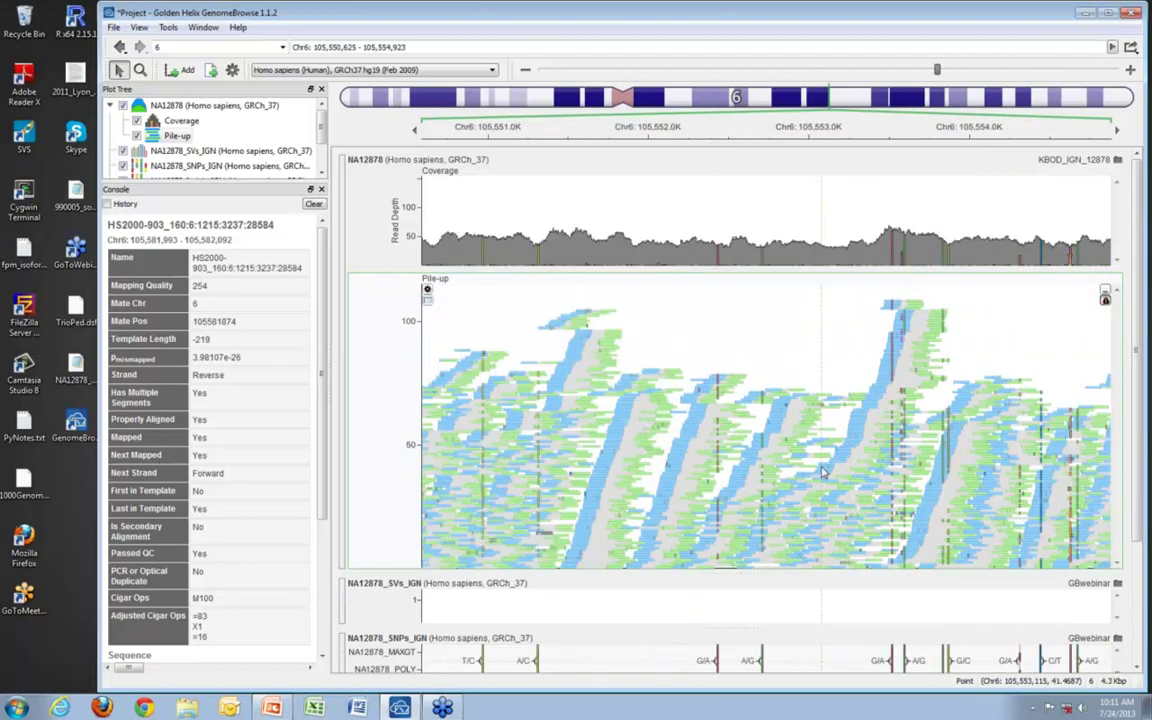
pyautogui.scroll(-2, 822, 472)
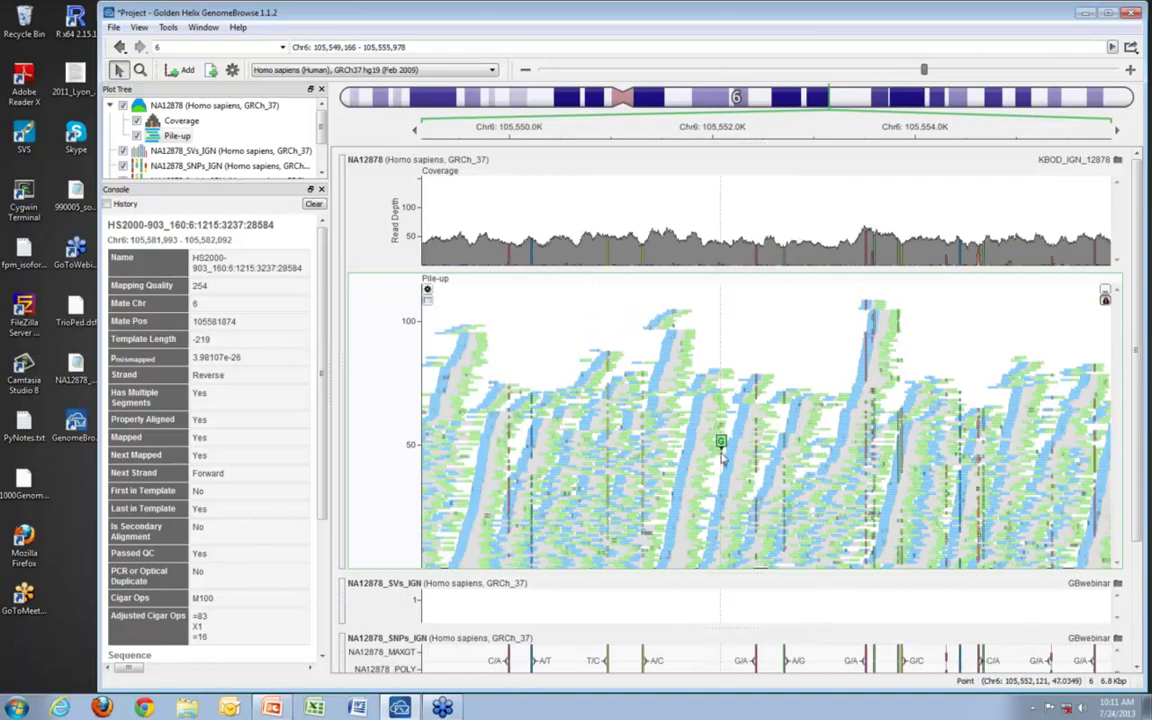
pyautogui.scroll(-4, 722, 457)
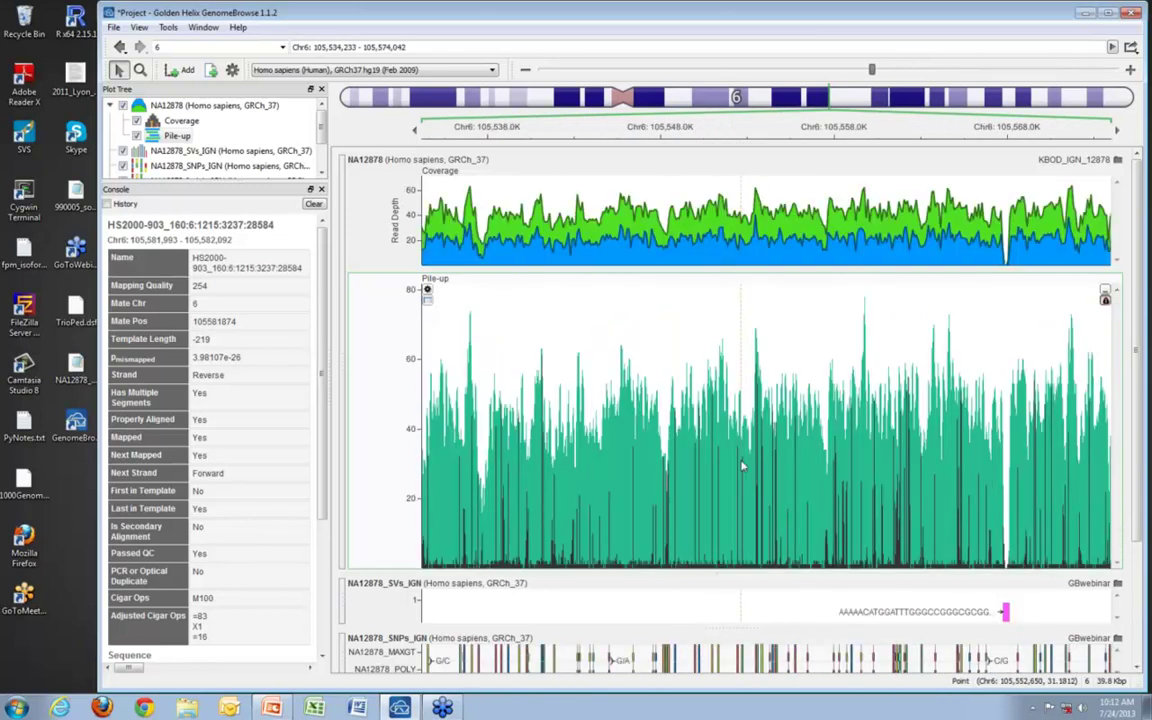
pyautogui.scroll(5, 742, 465)
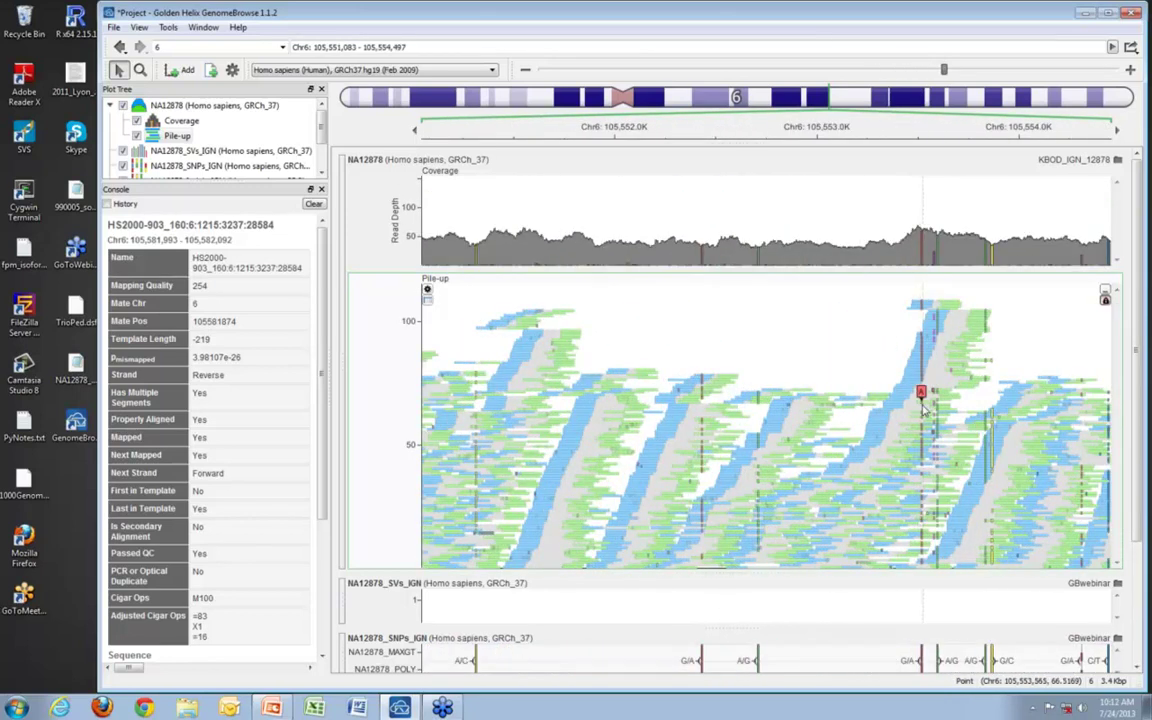
# Step: Examine the read pairs along Chr6: 105,552,000 to 105,556,000, checking the G/A and A/G SNPs near 105,553,641 at close range
pyautogui.press('Right')
pyautogui.press('Right')
pyautogui.press('Right')
pyautogui.press('Right')
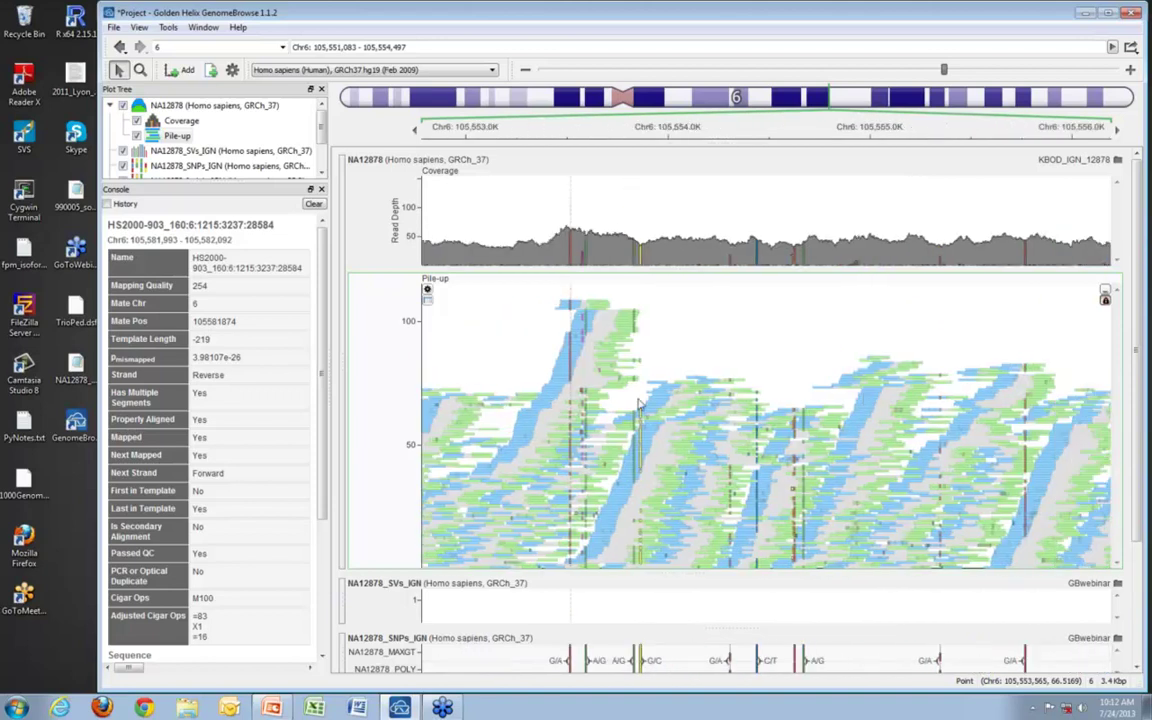
pyautogui.press('Right')
pyautogui.press('Right')
pyautogui.press('Right')
pyautogui.press('Right')
pyautogui.press('Right')
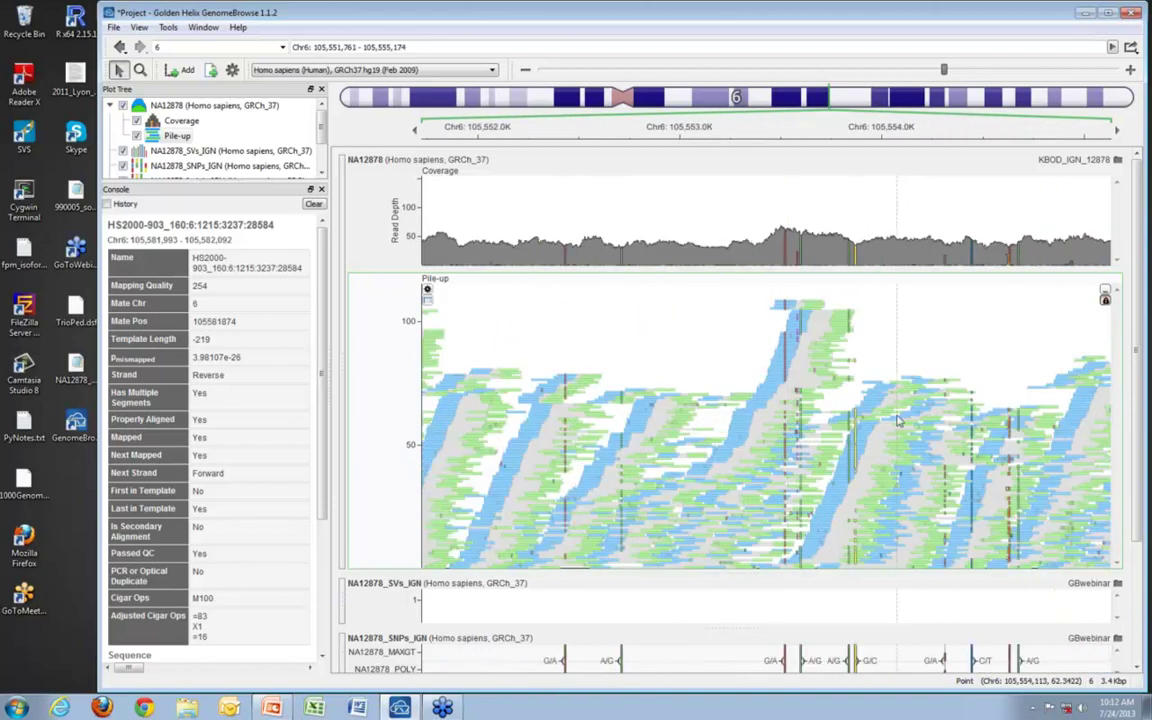
pyautogui.scroll(-1, 897, 421)
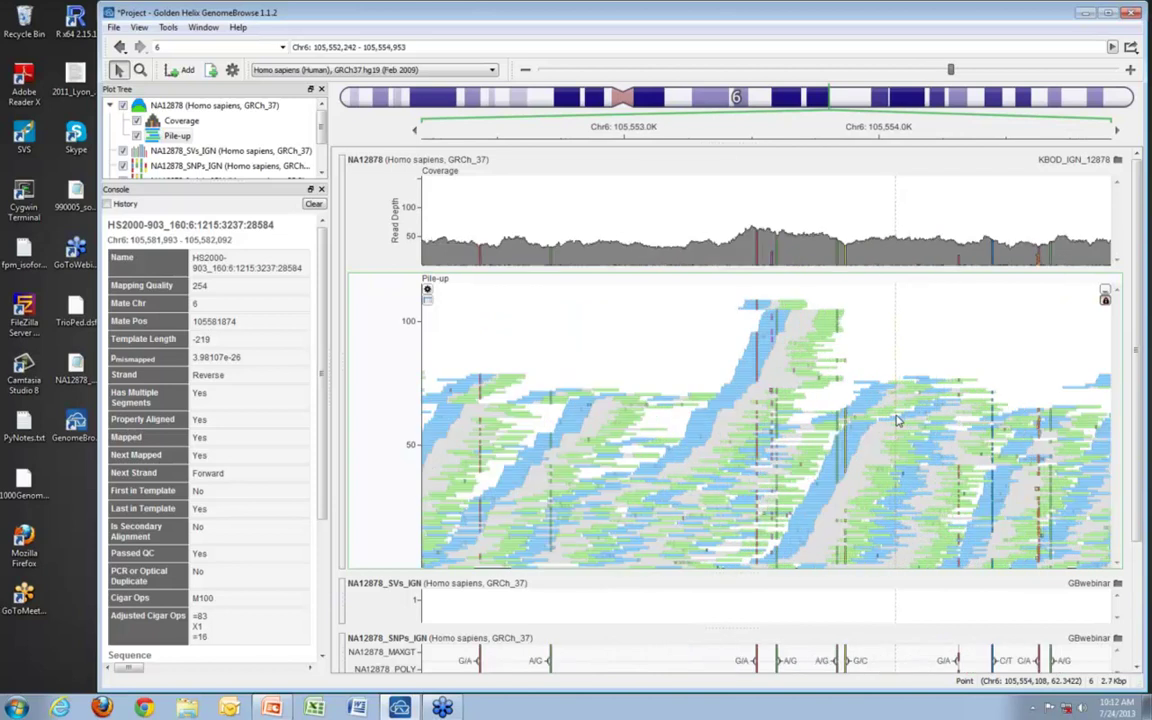
pyautogui.scroll(-3, 897, 421)
pyautogui.scroll(7, 897, 421)
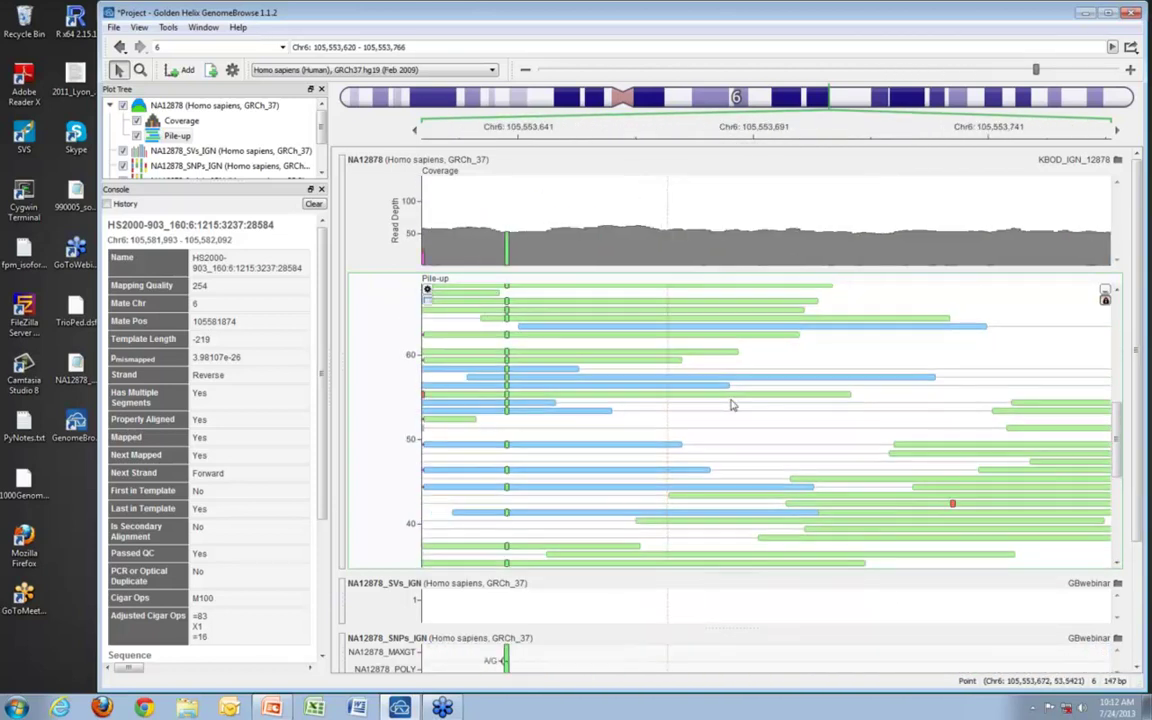
pyautogui.moveTo(731, 405); pyautogui.dragTo(852, 465)
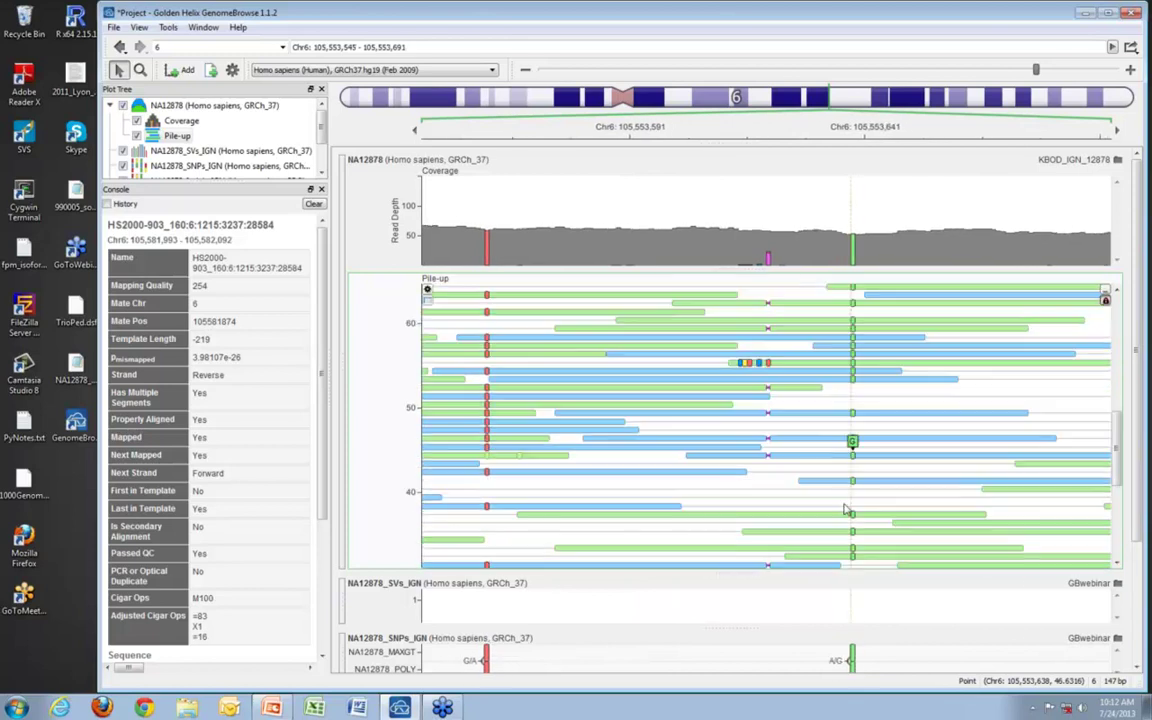
# Step: Examine the paired-end reads at single-base level around the A/G SNP near Chr6: 105,553,641, including the top of the stack
pyautogui.scroll(1, 933, 432)
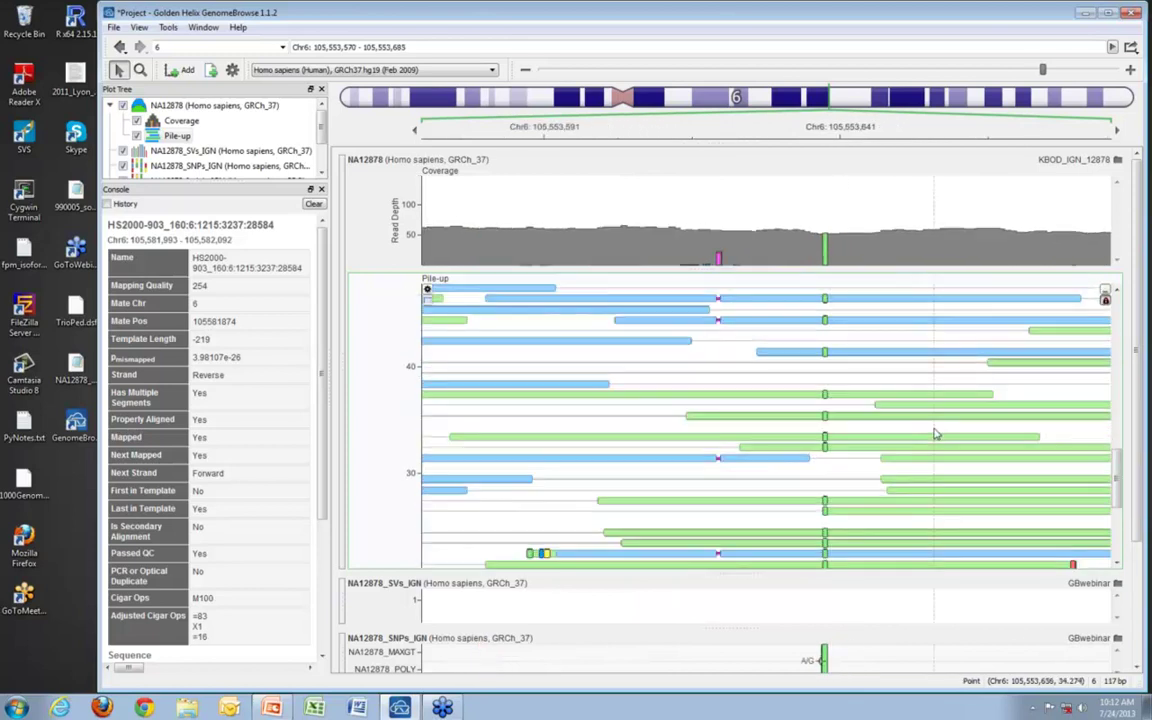
pyautogui.scroll(4, 933, 432)
pyautogui.moveTo(1118, 483); pyautogui.dragTo(1110, 301)
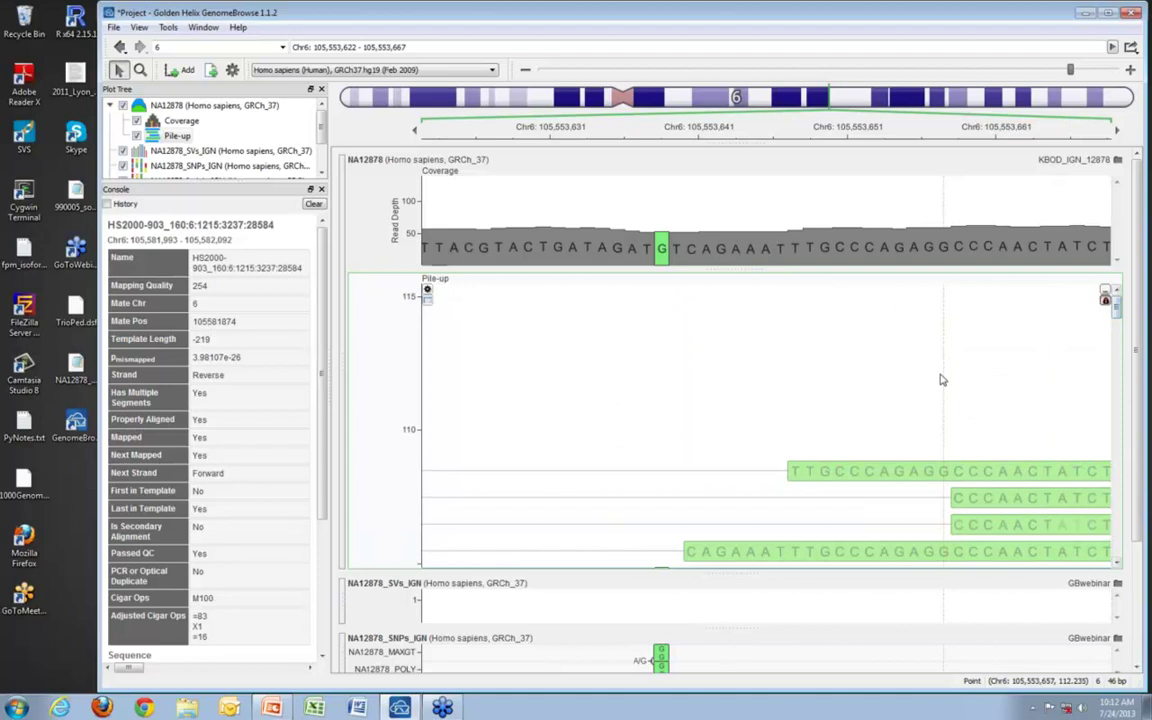
pyautogui.scroll(-5, 941, 380)
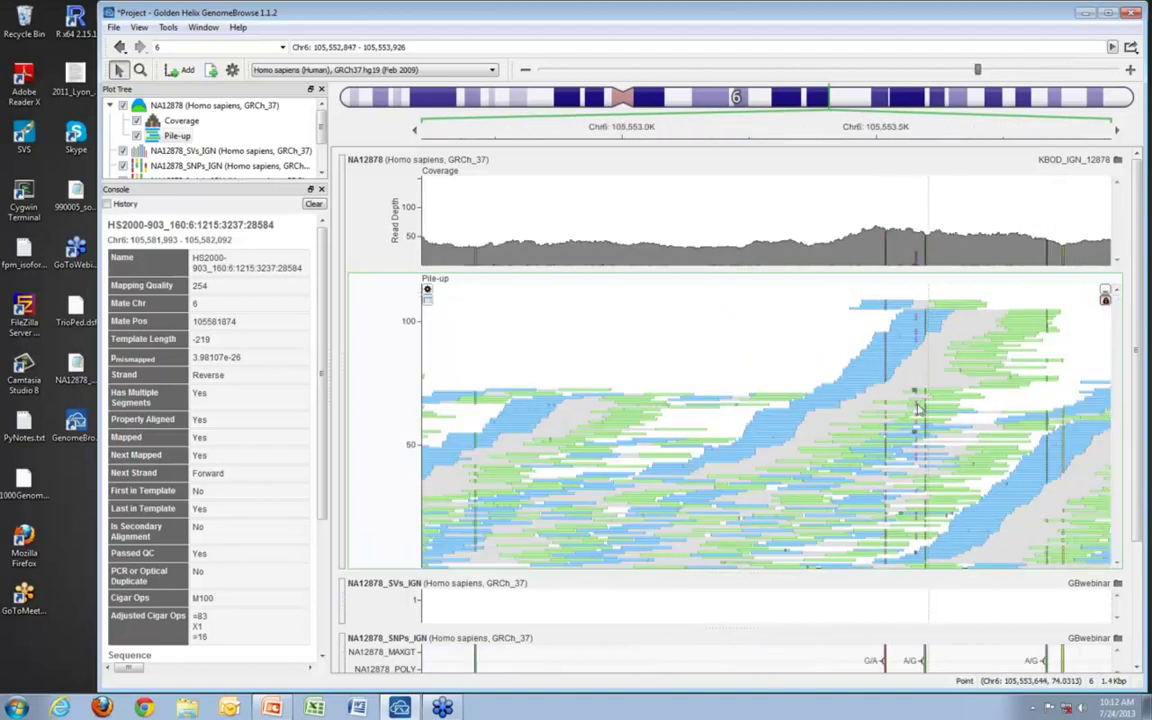
pyautogui.scroll(-3, 922, 403)
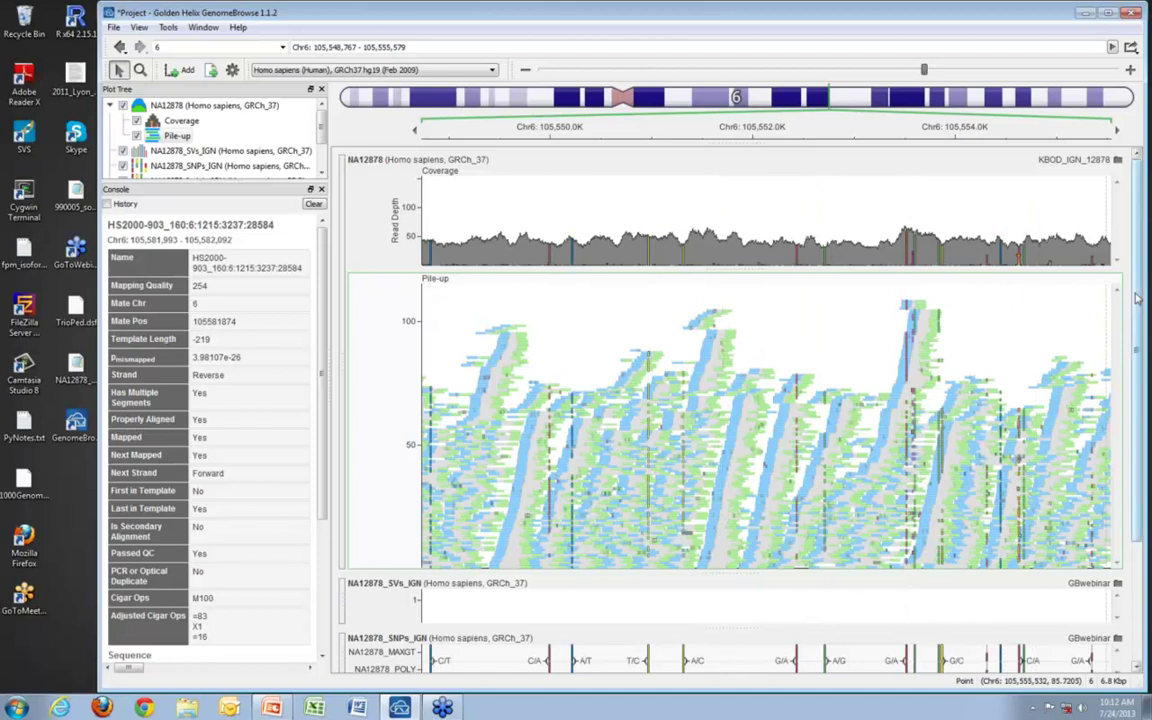
# Step: Examine the NA12878 SNP and indel calls below the pile-up along Chr6: 105,549,000 to 105,560,000, inspecting the G/A SNP near 105,555,400 closely
pyautogui.moveTo(1137, 298); pyautogui.dragTo(1137, 299)
pyautogui.scroll(-3, 1139, 326)
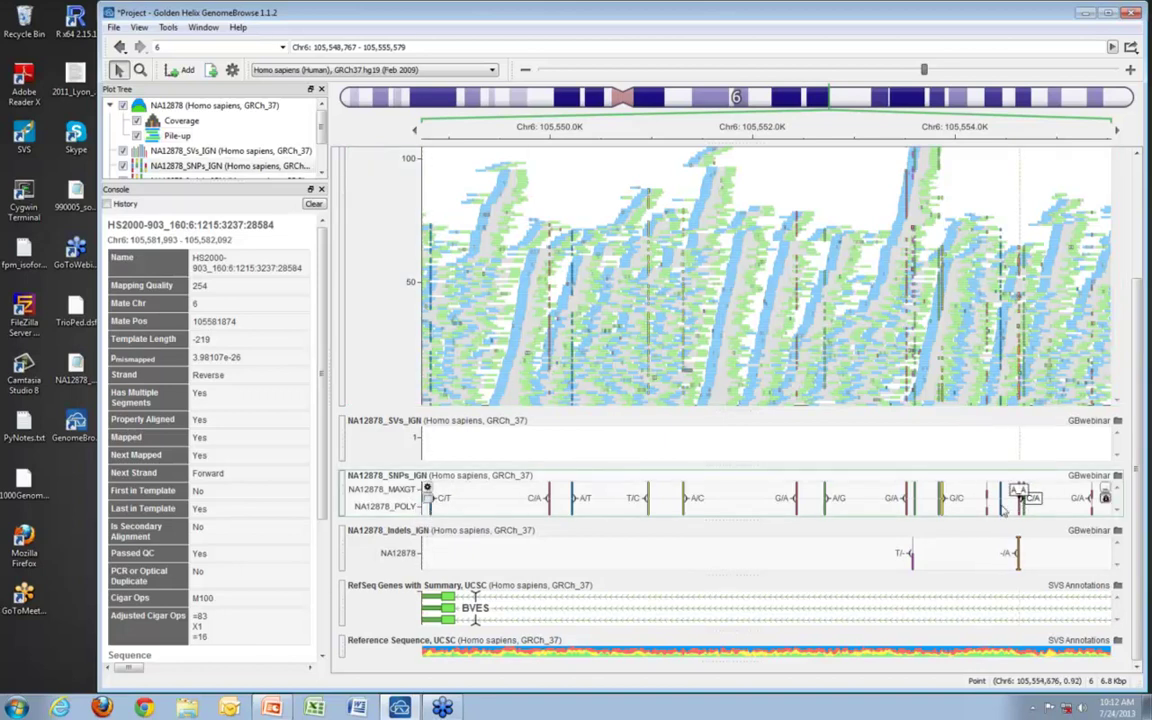
pyautogui.moveTo(1003, 509); pyautogui.dragTo(740, 510)
pyautogui.scroll(4, 636, 512)
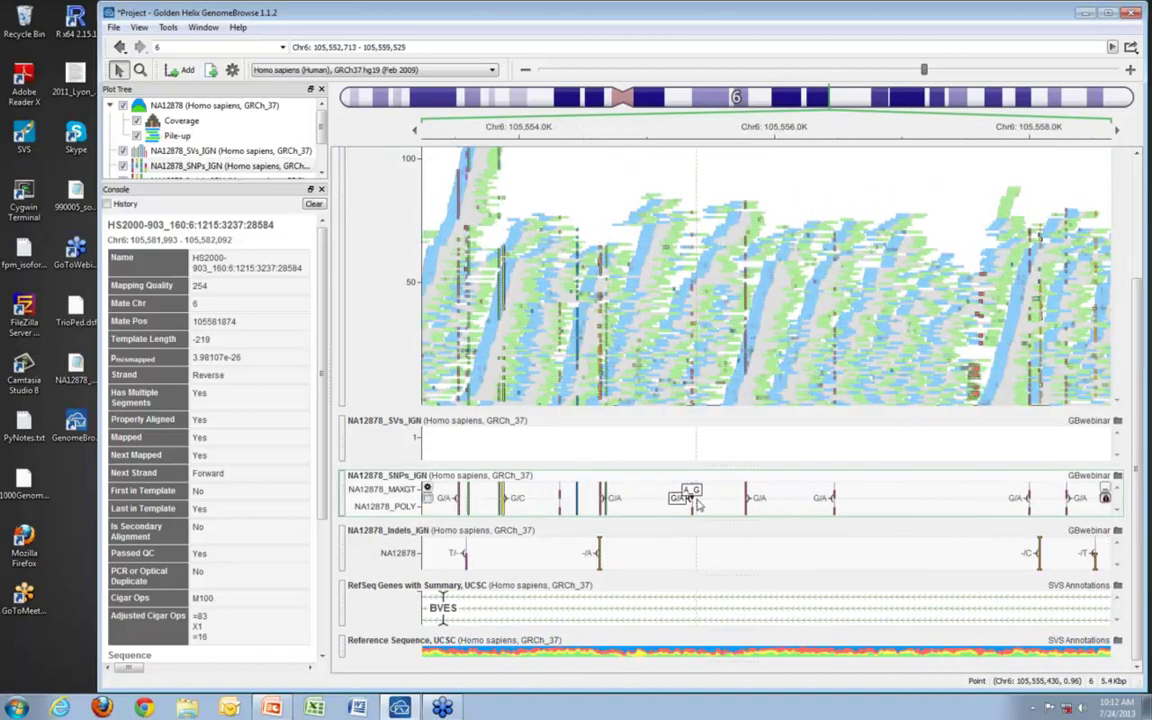
pyautogui.scroll(3, 675, 557)
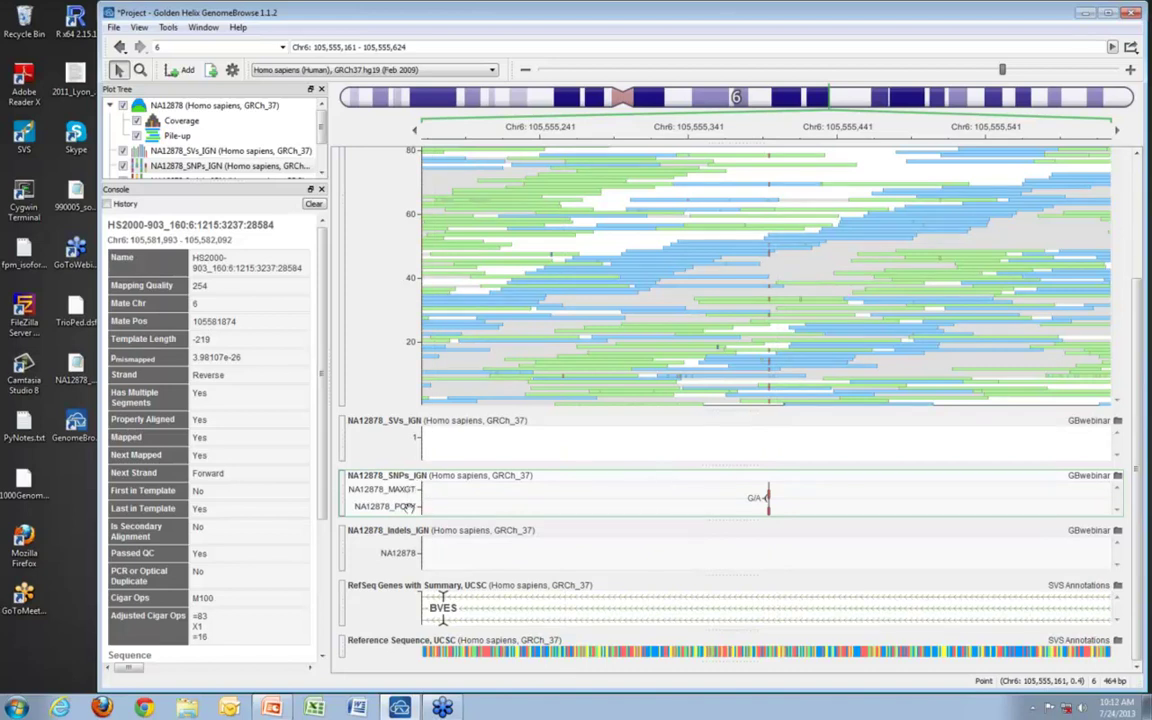
pyautogui.scroll(-3, 745, 505)
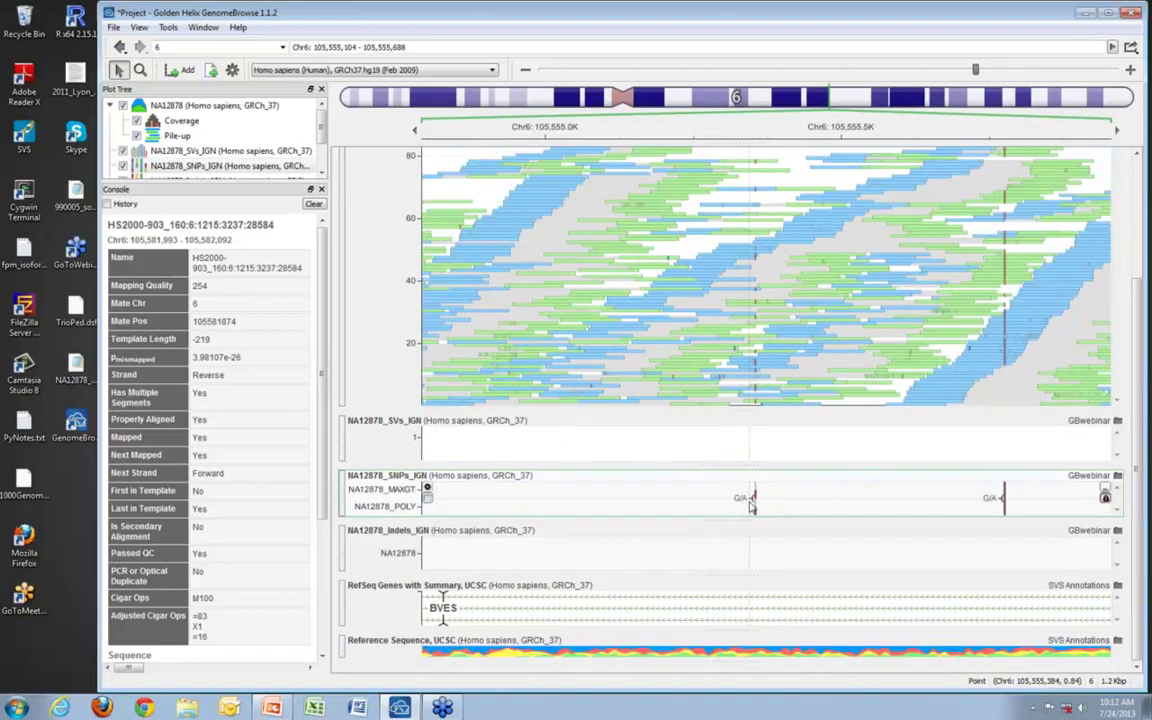
pyautogui.scroll(-3, 750, 505)
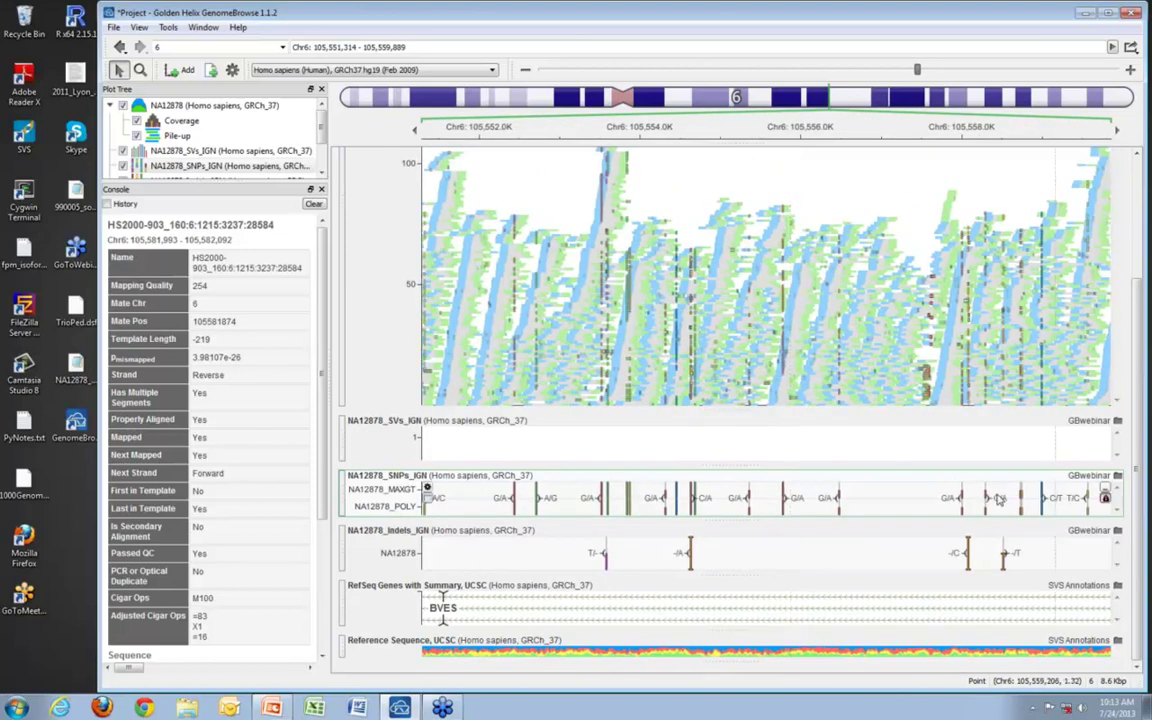
# Step: Show the details of the A/G SNP at Chr6: 105,562,251 in the console, down to its sample-wise fields
pyautogui.scroll(6, 765, 503)
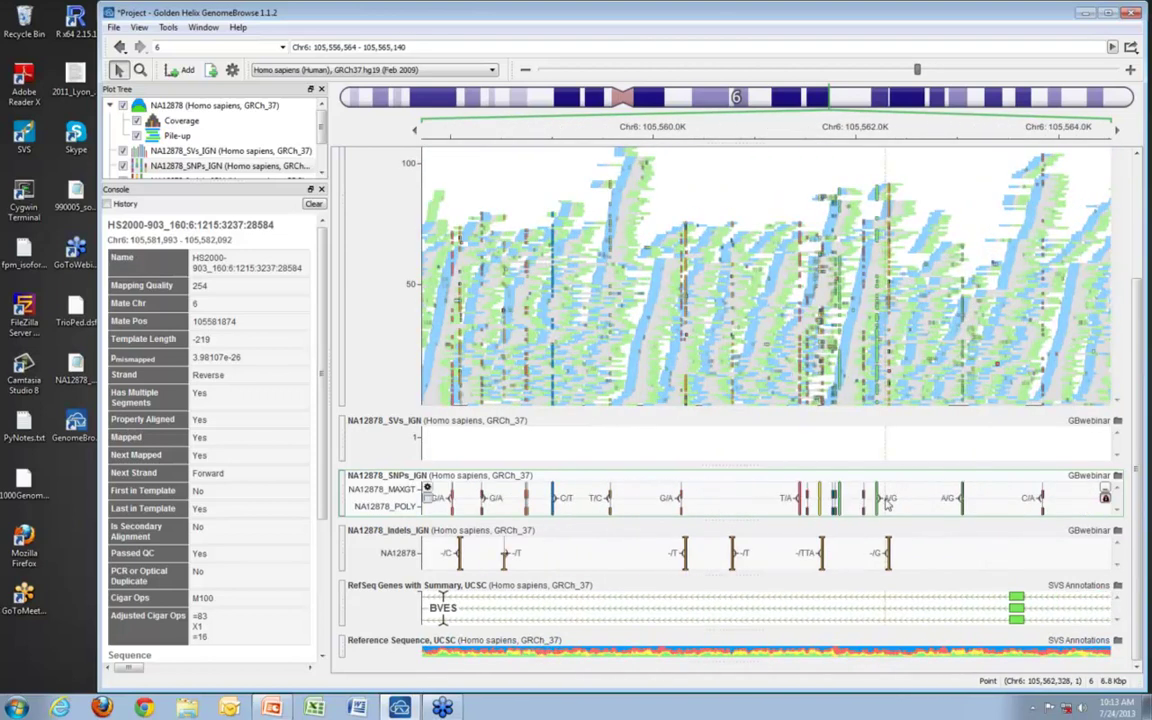
pyautogui.scroll(2, 764, 503)
pyautogui.click(729, 497)
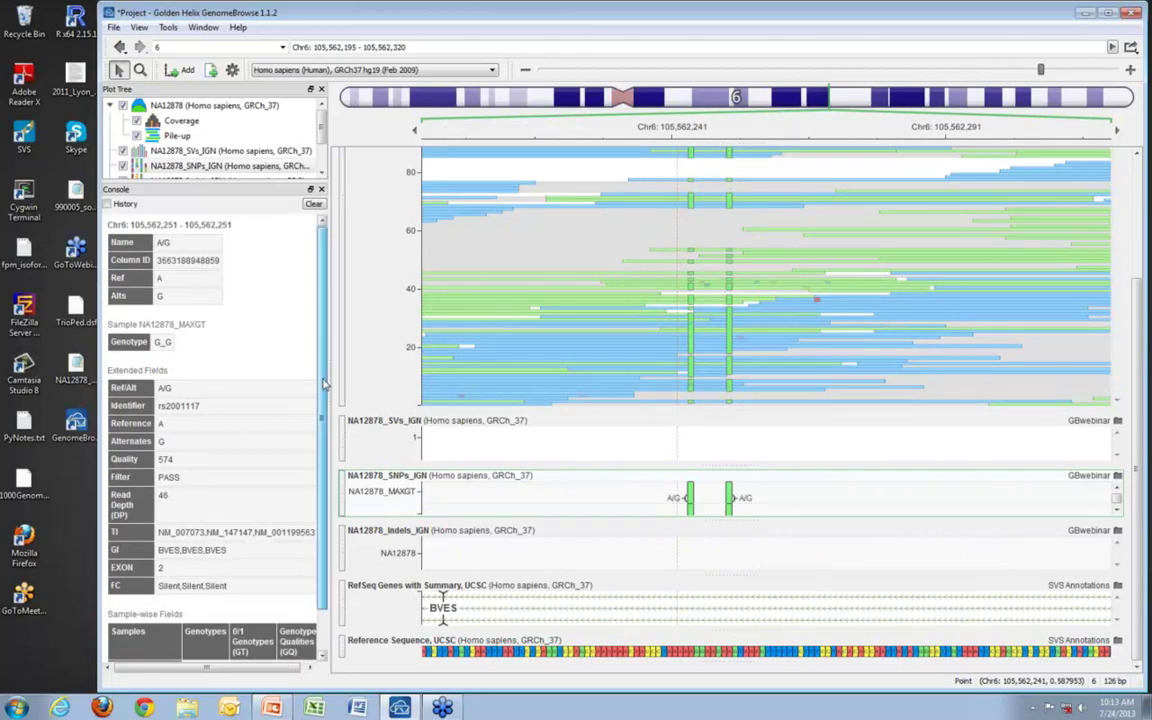
pyautogui.scroll(-1, 168, 350)
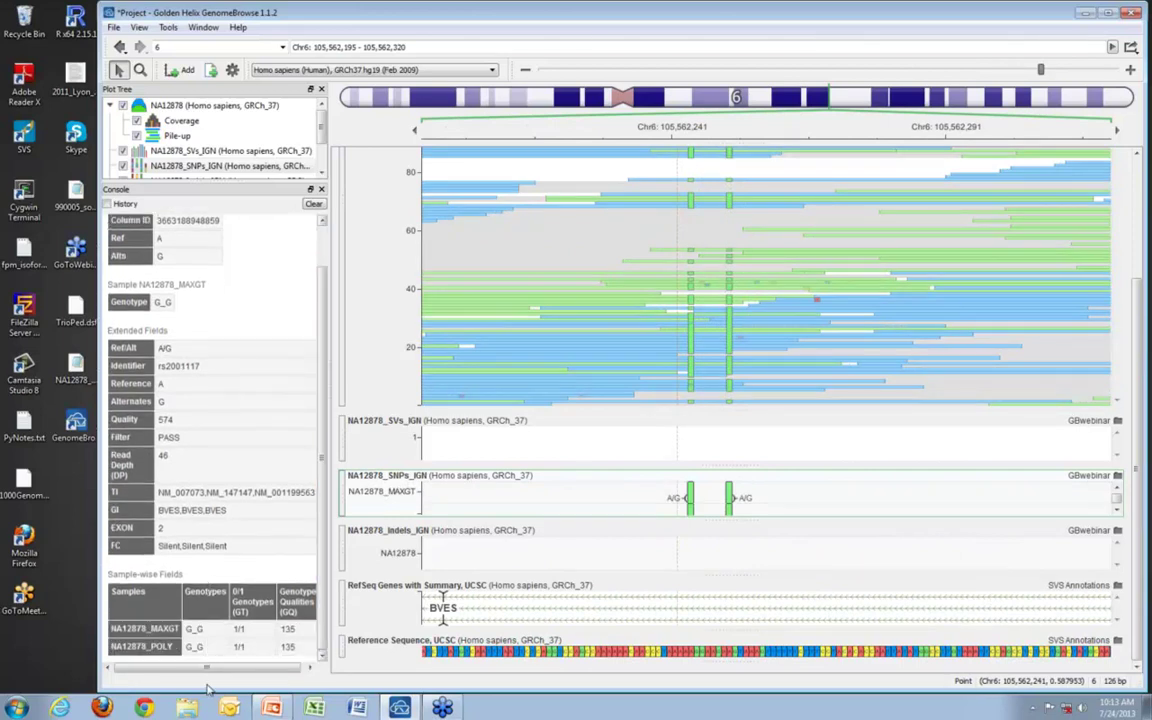
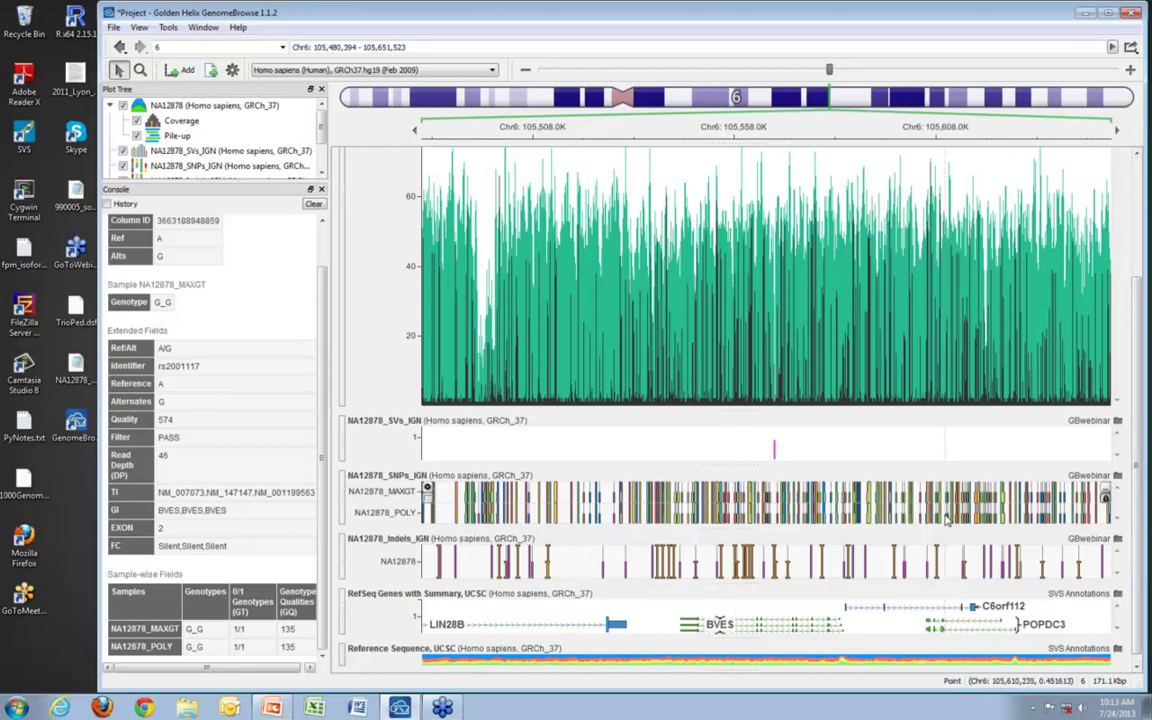
# Step: Examine the SNP and indel density across the wider region from LIN28B to PREP, settling on Chr6: 105,392,520 - 106,073,798
pyautogui.scroll(-1, 946, 516)
pyautogui.scroll(-1, 946, 516)
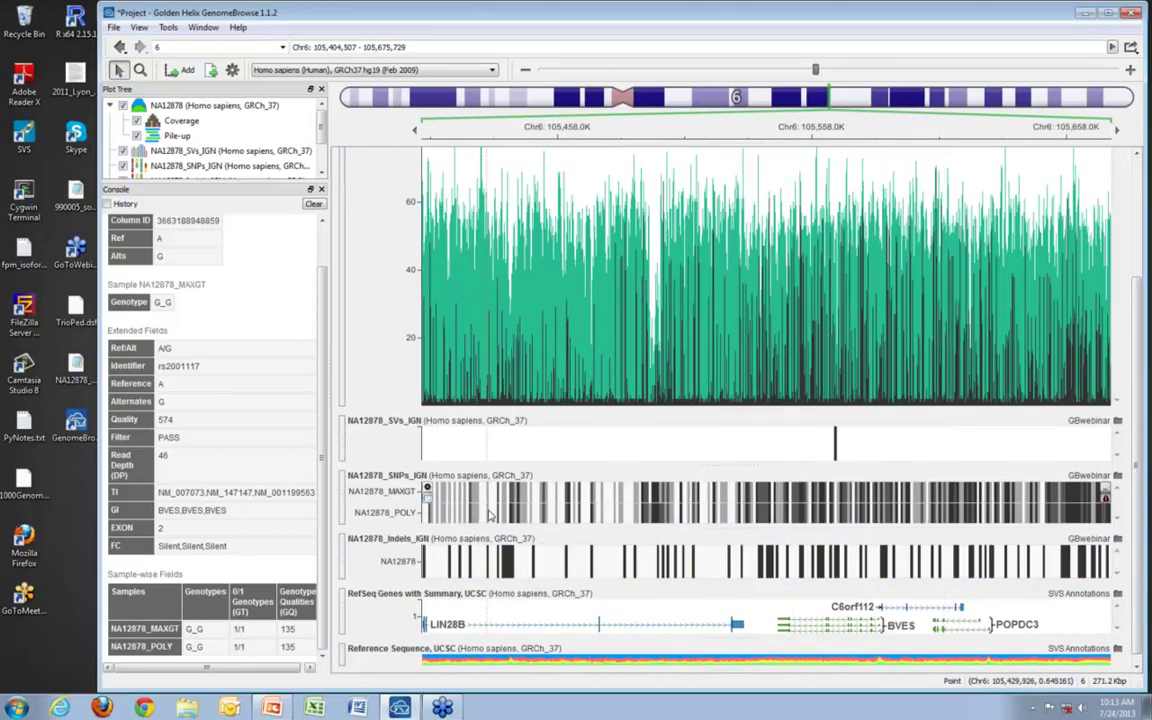
pyautogui.scroll(-2, 515, 450)
pyautogui.scroll(-3, 515, 450)
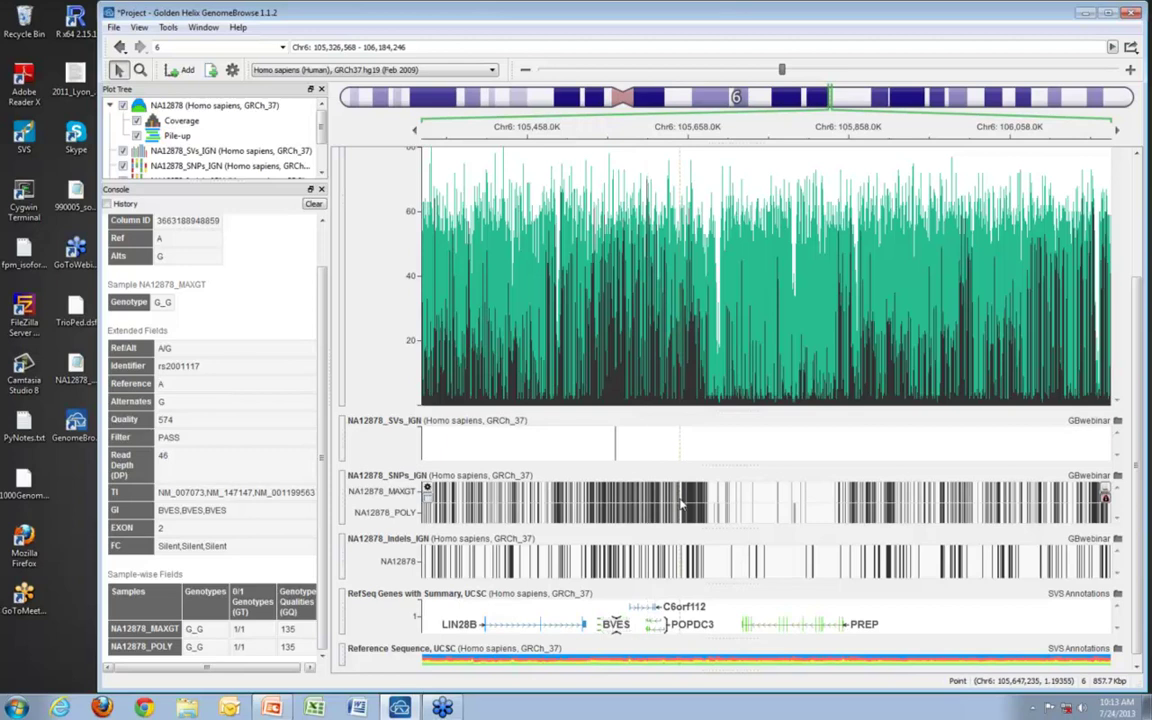
pyautogui.scroll(1, 683, 505)
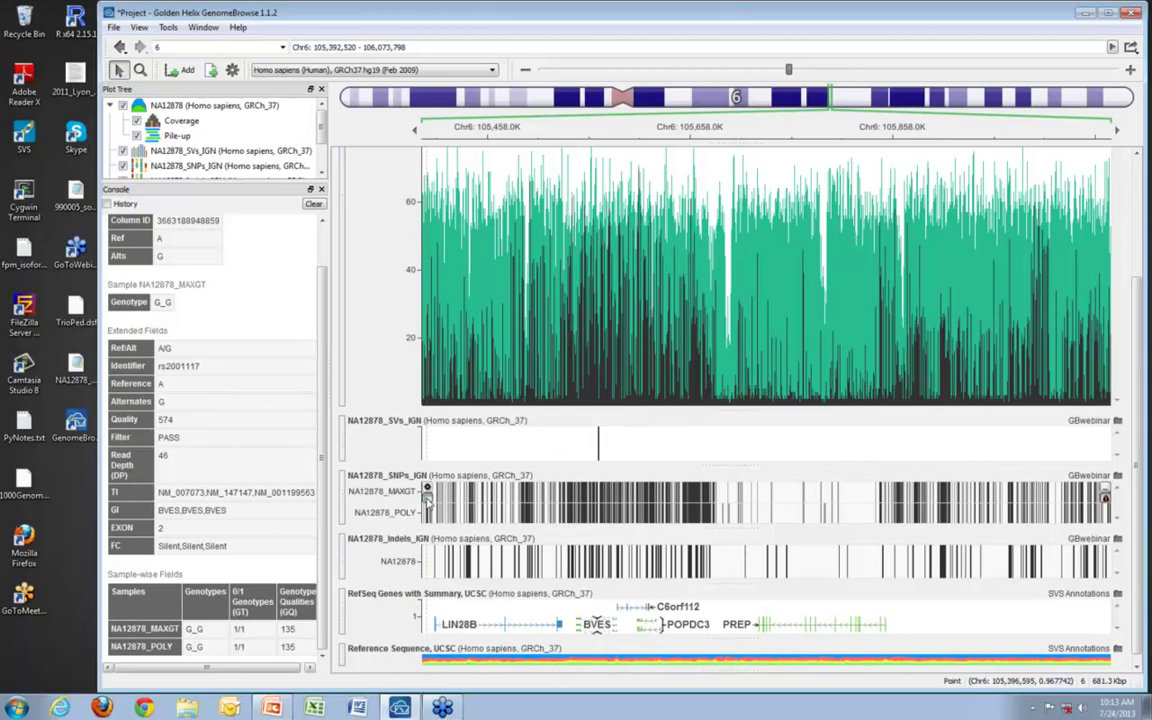
# Step: Open the feature table of the NA12878_SNPs_IGN track, go to the zoomed region and enlarge the table window to show its columns
pyautogui.click(427, 492)
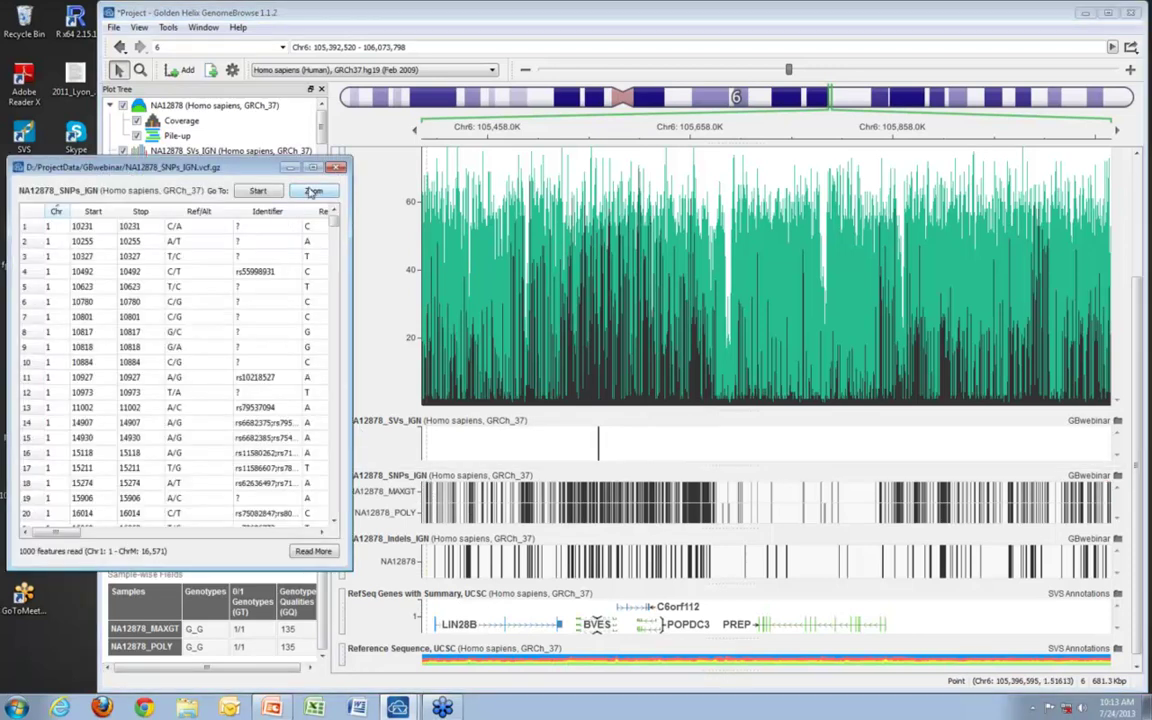
pyautogui.click(313, 191)
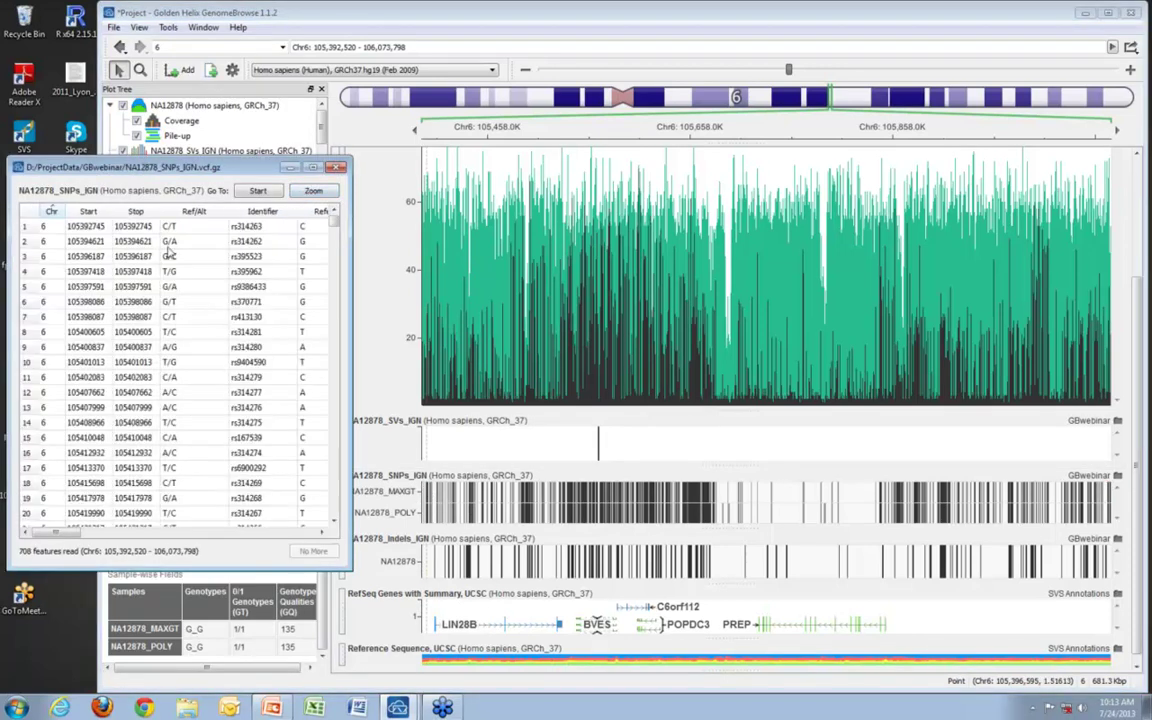
pyautogui.moveTo(346, 567); pyautogui.dragTo(1035, 671)
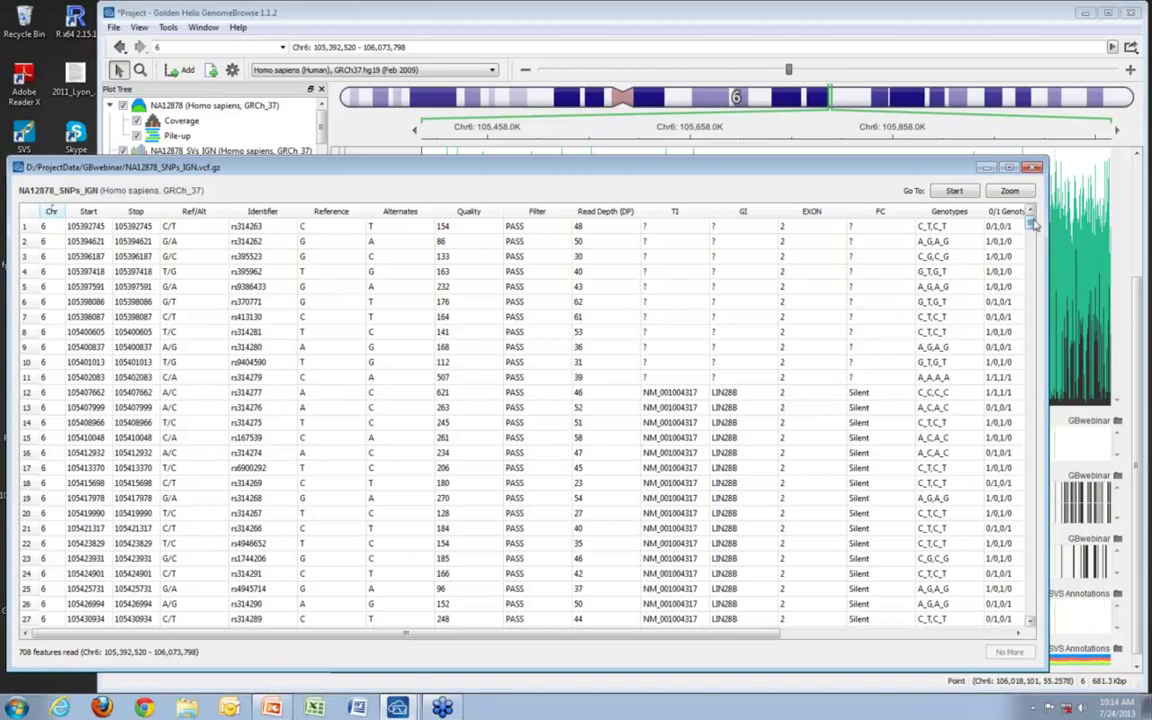
# Step: Browse the SNP table to row 316, narrow its window beside the plots and bring the EXON through Genotypes columns into view
pyautogui.scroll(-1, 1035, 227)
pyautogui.moveTo(1035, 227); pyautogui.dragTo(1022, 400)
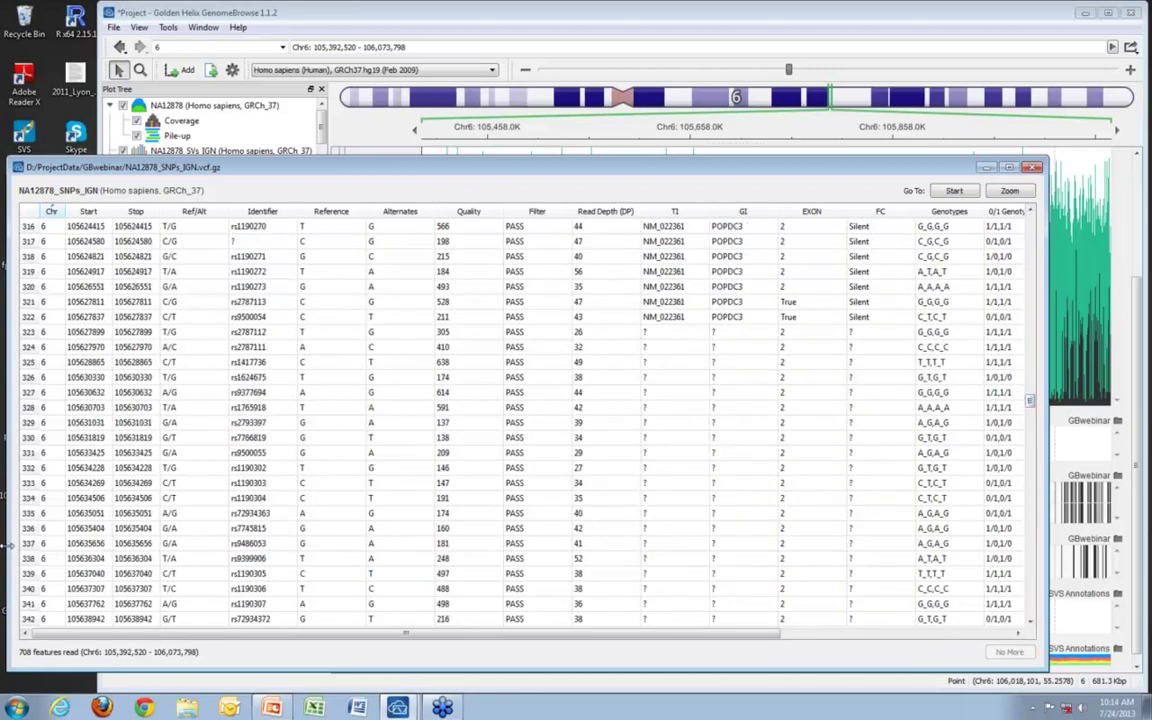
pyautogui.moveTo(8, 492); pyautogui.dragTo(700, 496)
pyautogui.moveTo(929, 170); pyautogui.dragTo(258, 166)
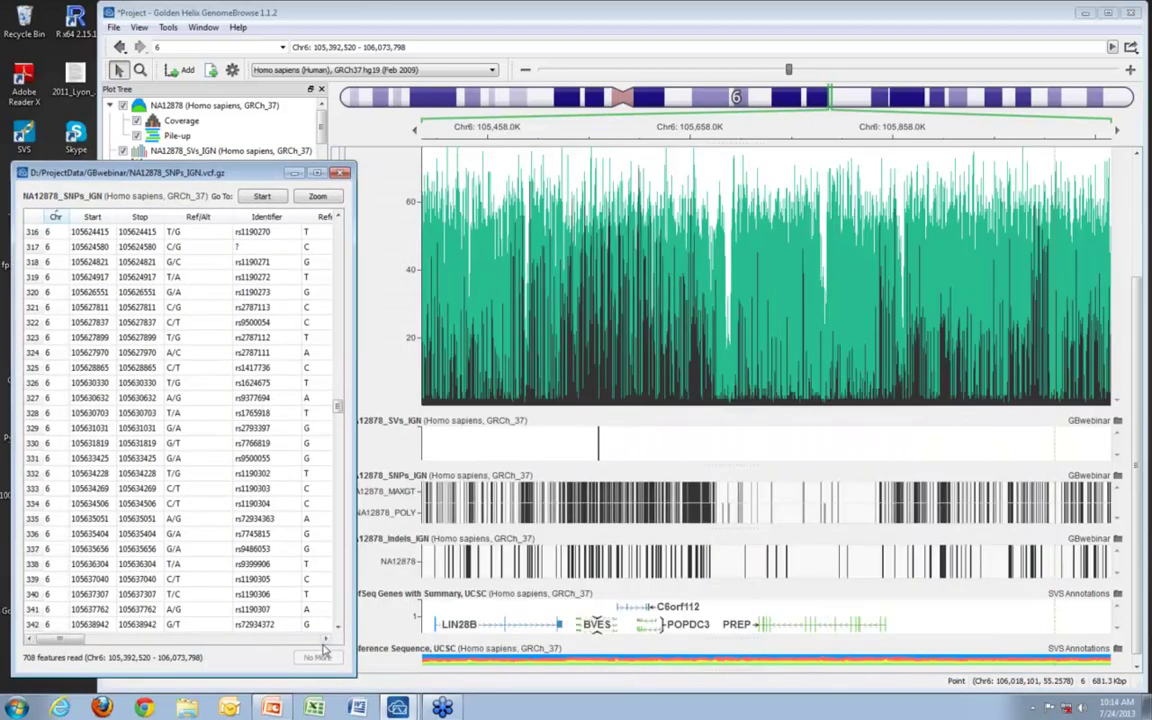
pyautogui.click(327, 640)
pyautogui.click(327, 640)
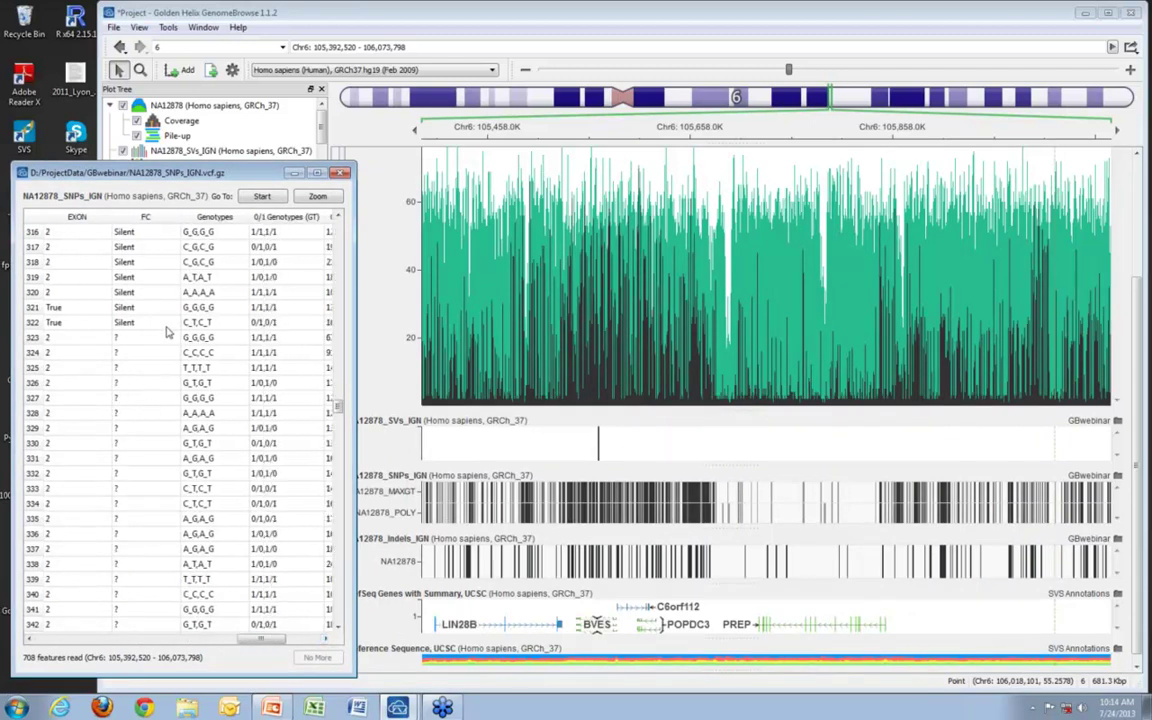
# Step: Jump the genome view to the variants in table rows 322, 323 and 329
pyautogui.click(164, 325)
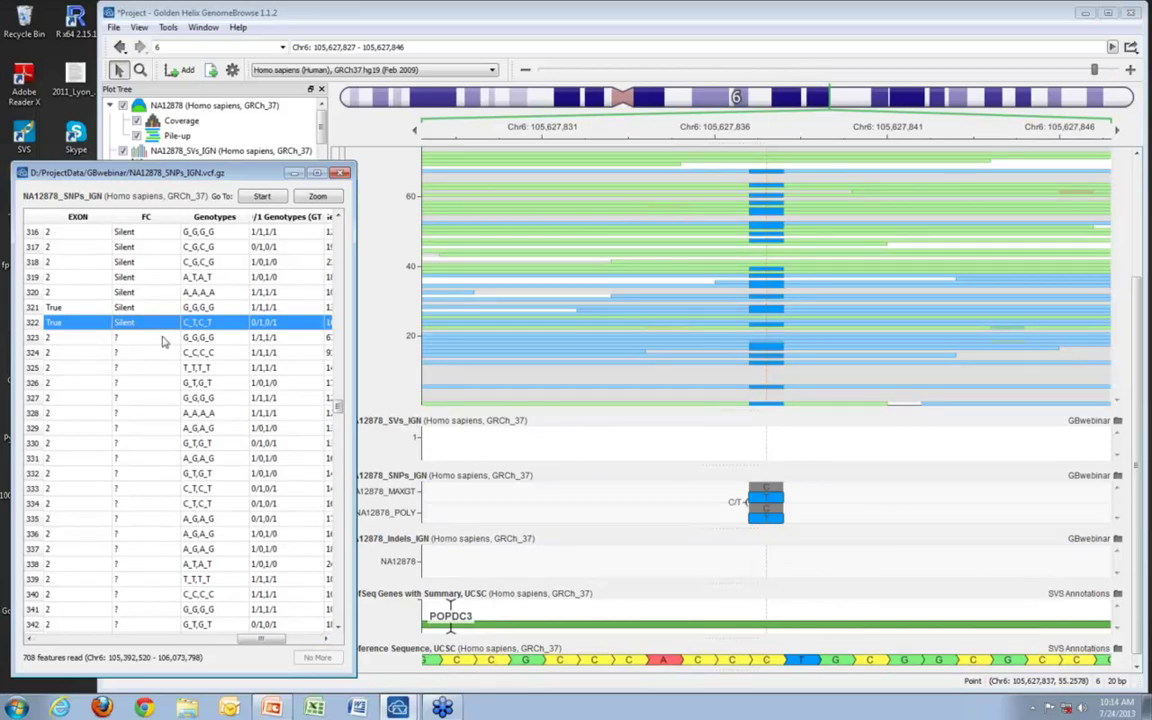
pyautogui.click(200, 339)
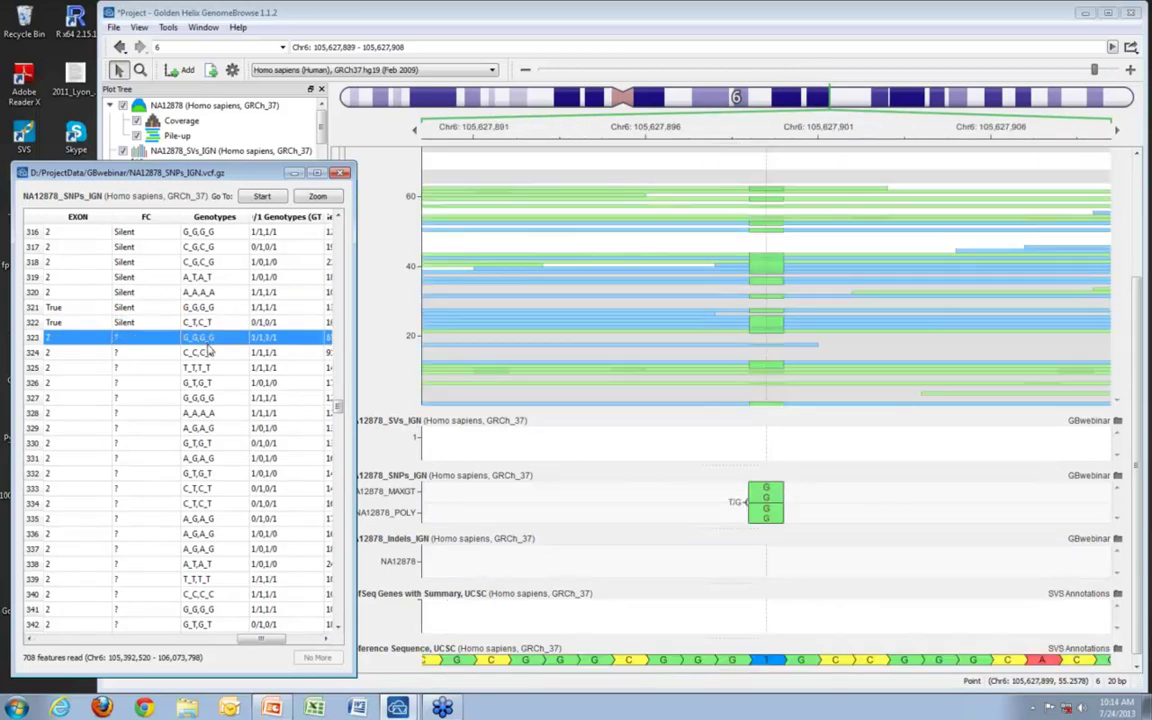
pyautogui.click(196, 429)
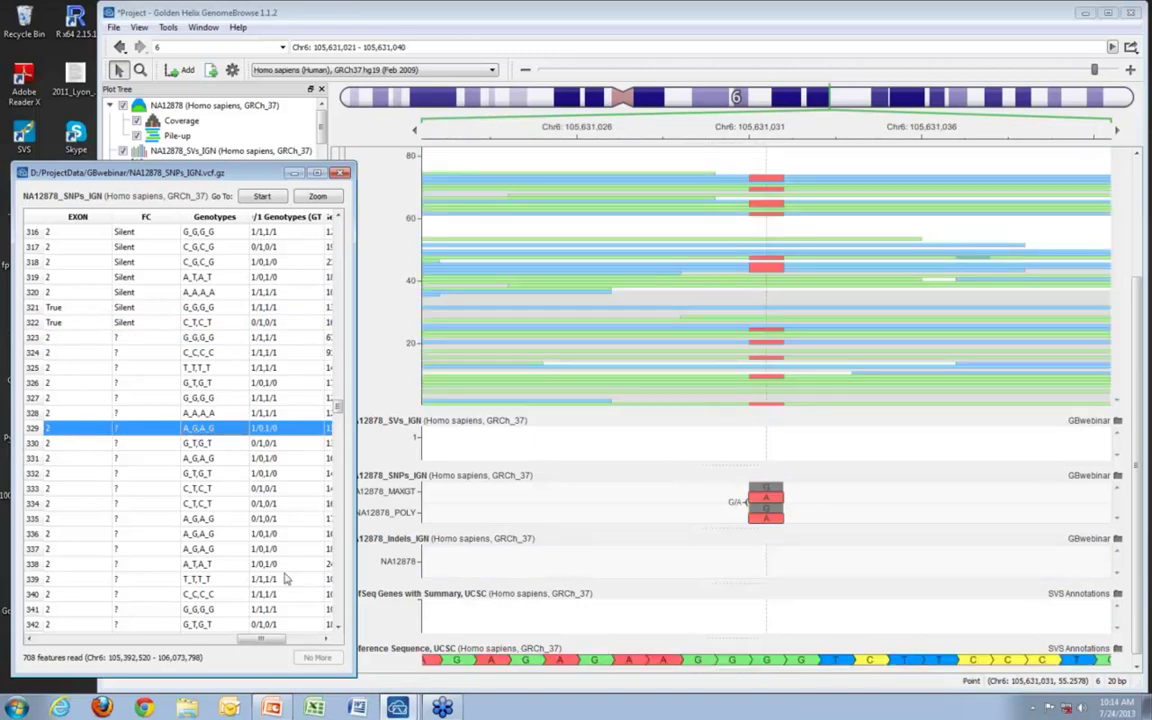
# Step: Step through the SNP table one variant at a time from row 330 to row 382, checking each variant's reads in the pile-up
pyautogui.press('Down')
pyautogui.press('Down')
pyautogui.press('Down')
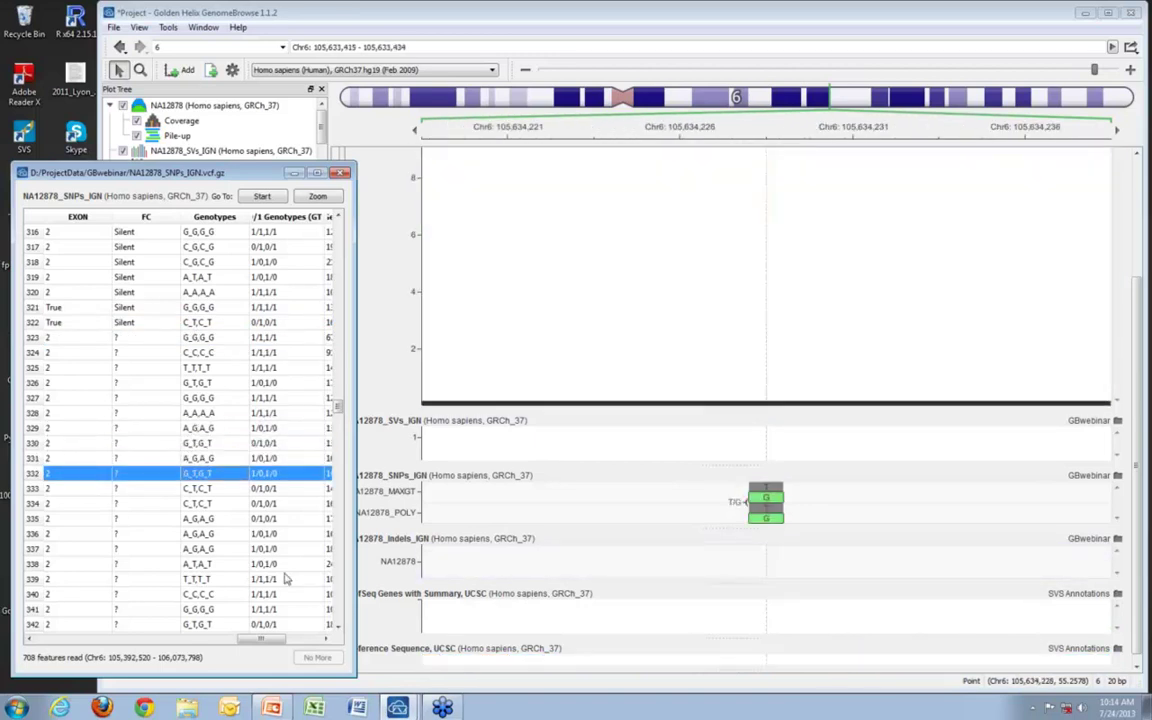
pyautogui.press('Down')
pyautogui.press('Down')
pyautogui.press('Down')
pyautogui.press('Down')
pyautogui.press('Down')
pyautogui.press('Down')
pyautogui.press('Down')
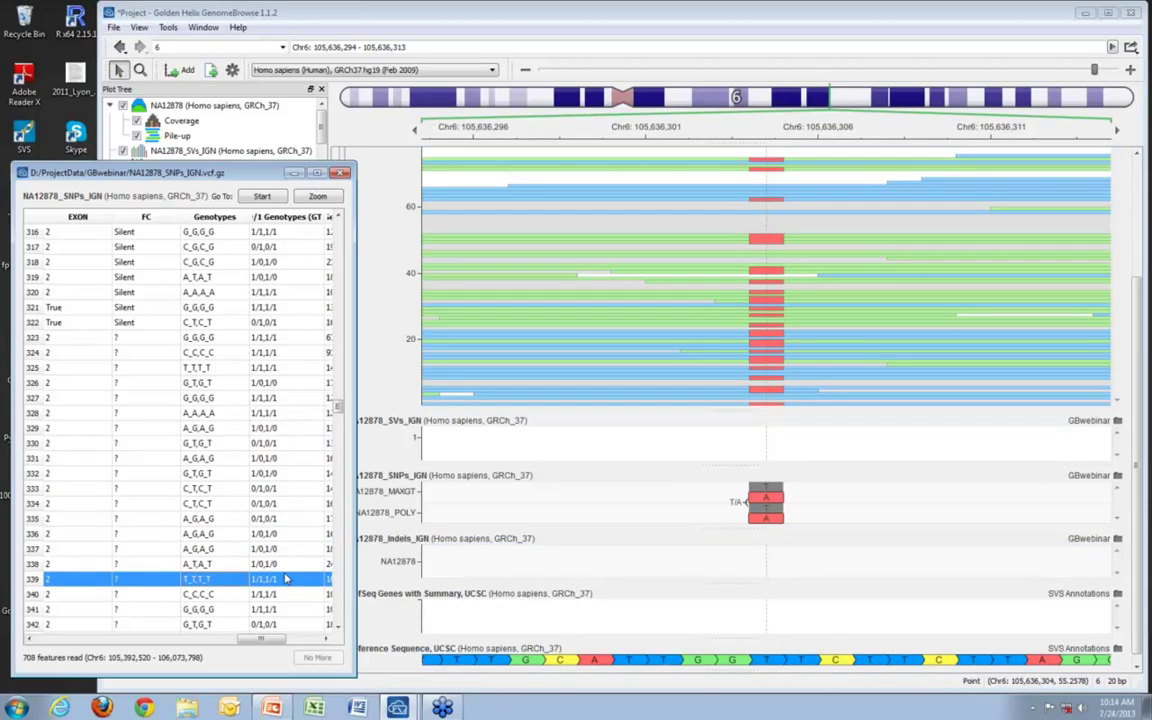
pyautogui.press('Down')
pyautogui.press('Down')
pyautogui.press('Down')
pyautogui.press('Down')
pyautogui.press('Down')
pyautogui.press('Down')
pyautogui.press('Down')
pyautogui.press('Down')
pyautogui.press('Down')
pyautogui.press('Down')
pyautogui.press('Down')
pyautogui.press('Down')
pyautogui.press('Down')
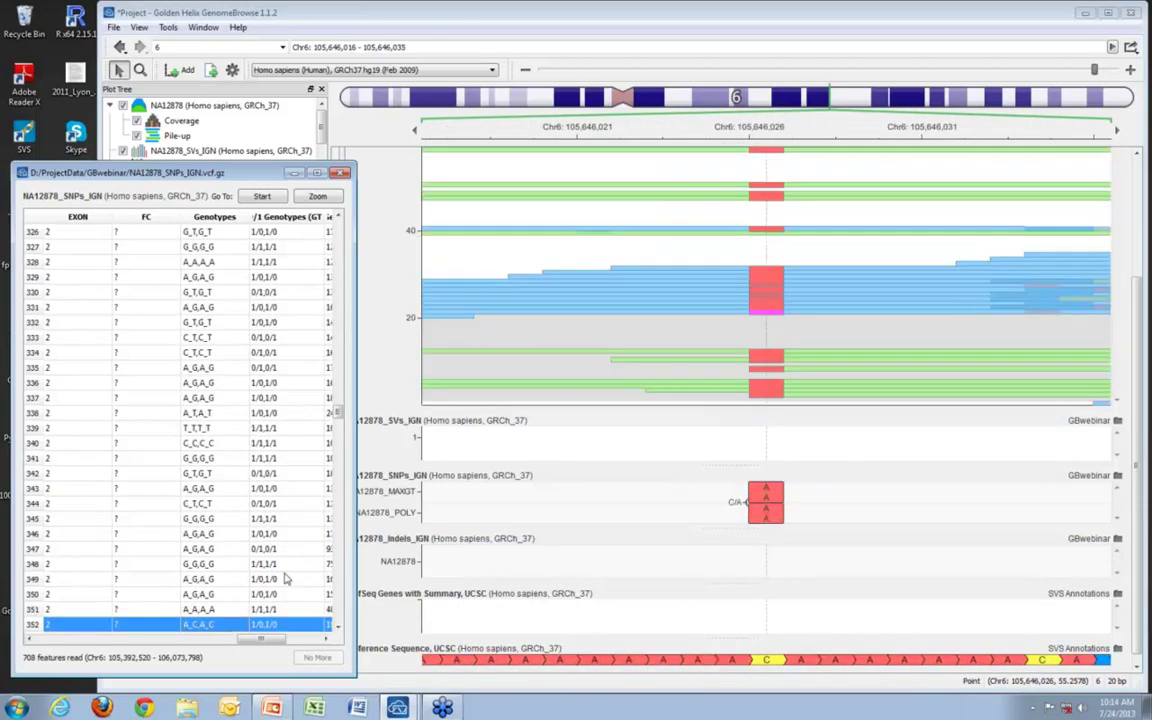
pyautogui.press('Down')
pyautogui.press('Down')
pyautogui.press('Down')
pyautogui.press('Down')
pyautogui.press('Down')
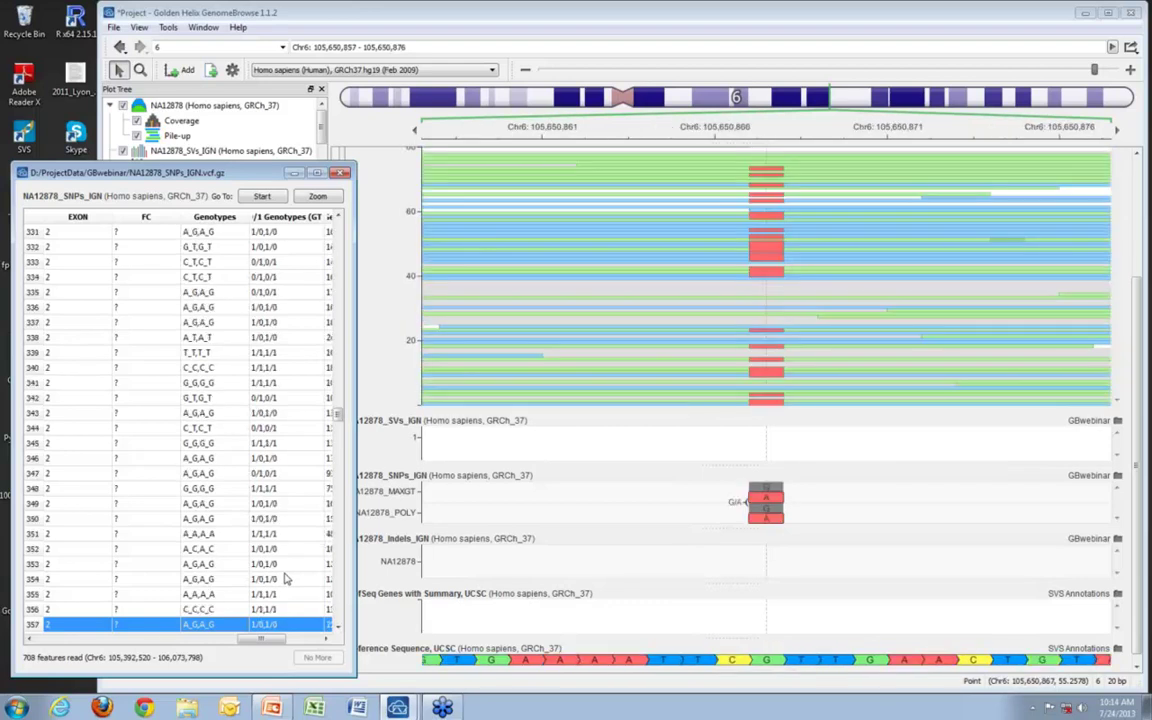
pyautogui.press('Down')
pyautogui.press('Down')
pyautogui.press('Down')
pyautogui.press('Down')
pyautogui.press('Down')
pyautogui.press('Down')
pyautogui.press('Down')
pyautogui.press('Down')
pyautogui.press('Down')
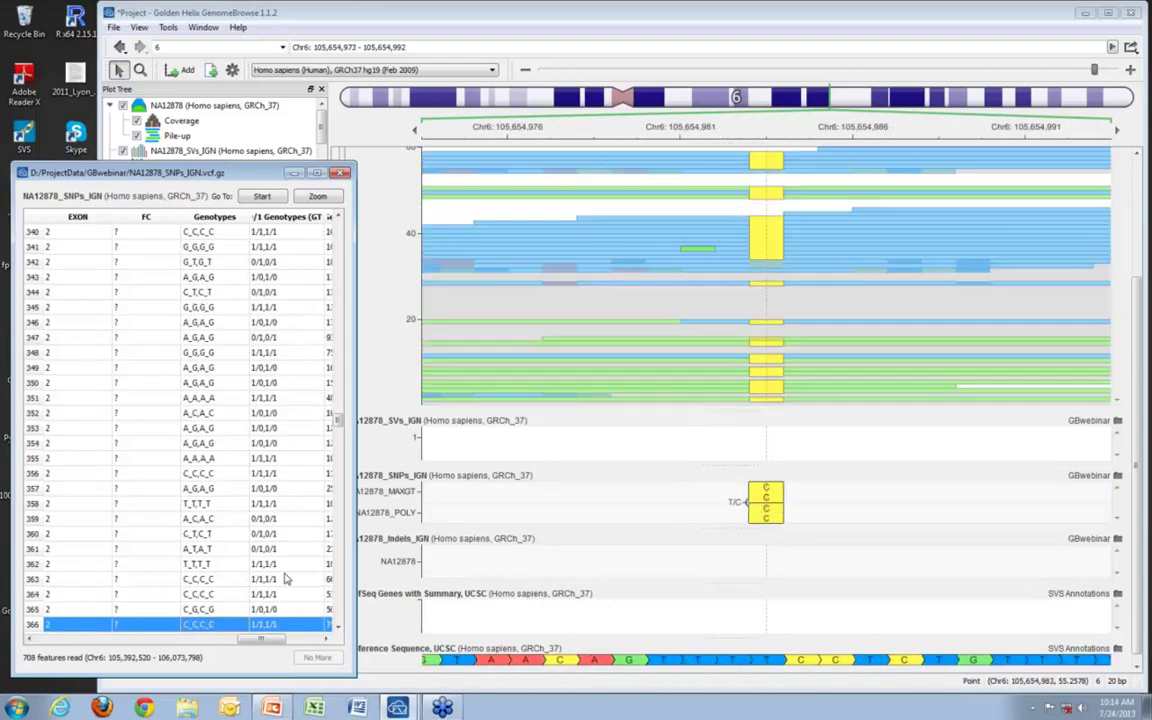
pyautogui.press('Down')
pyautogui.press('Down')
pyautogui.press('Down')
pyautogui.press('Down')
pyautogui.press('Down')
pyautogui.press('Down')
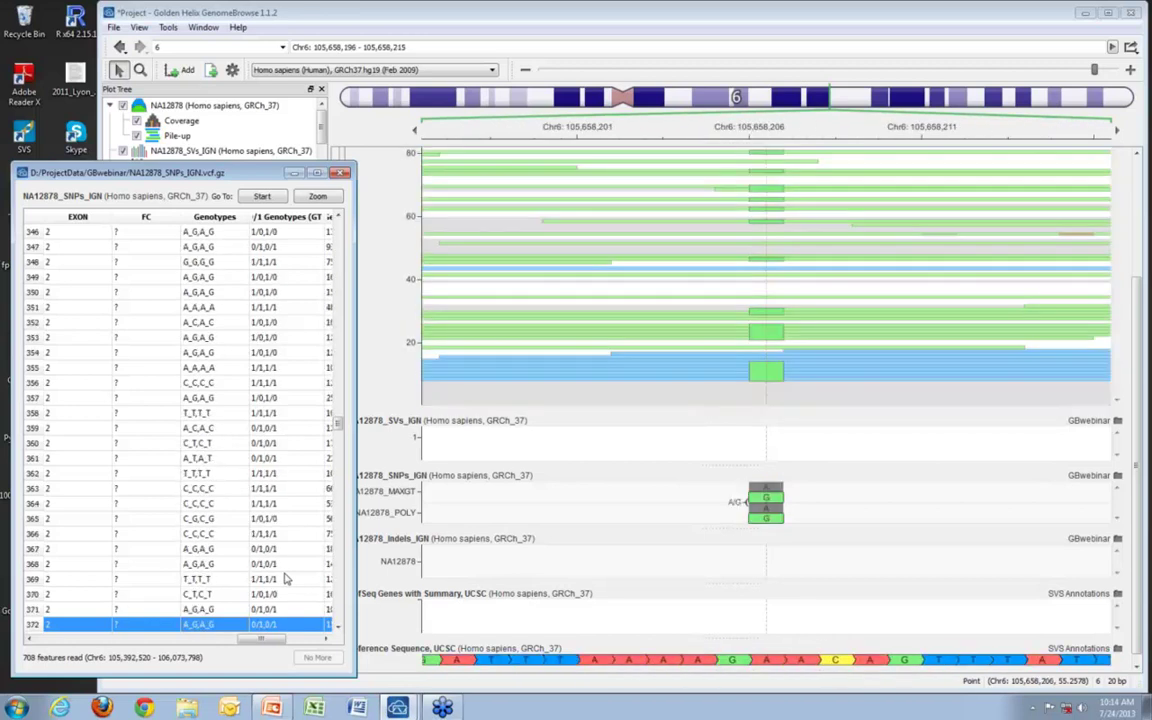
pyautogui.press('Down')
pyautogui.press('Down')
pyautogui.press('Down')
pyautogui.press('Down')
pyautogui.press('Down')
pyautogui.press('Down')
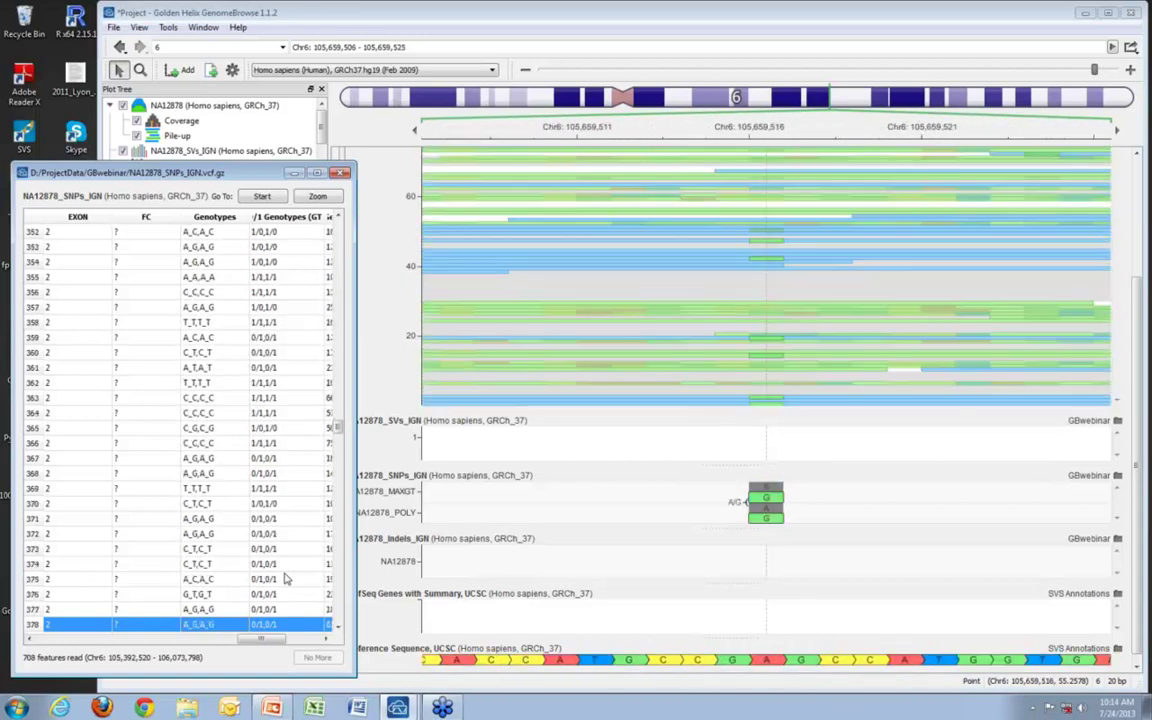
pyautogui.press('Down')
pyautogui.press('Down')
pyautogui.press('Down')
pyautogui.press('Down')
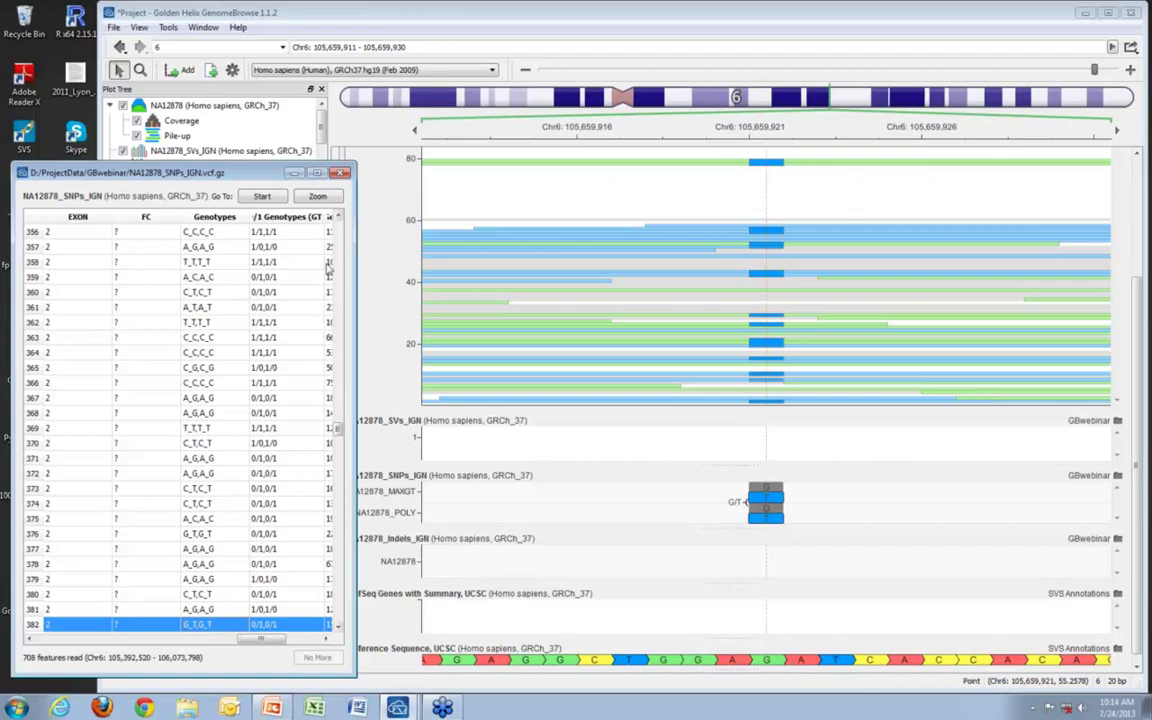
# Step: Jump the genome view to the variants in SNP table rows 369, 361 and 357, and close the table
pyautogui.click(207, 433)
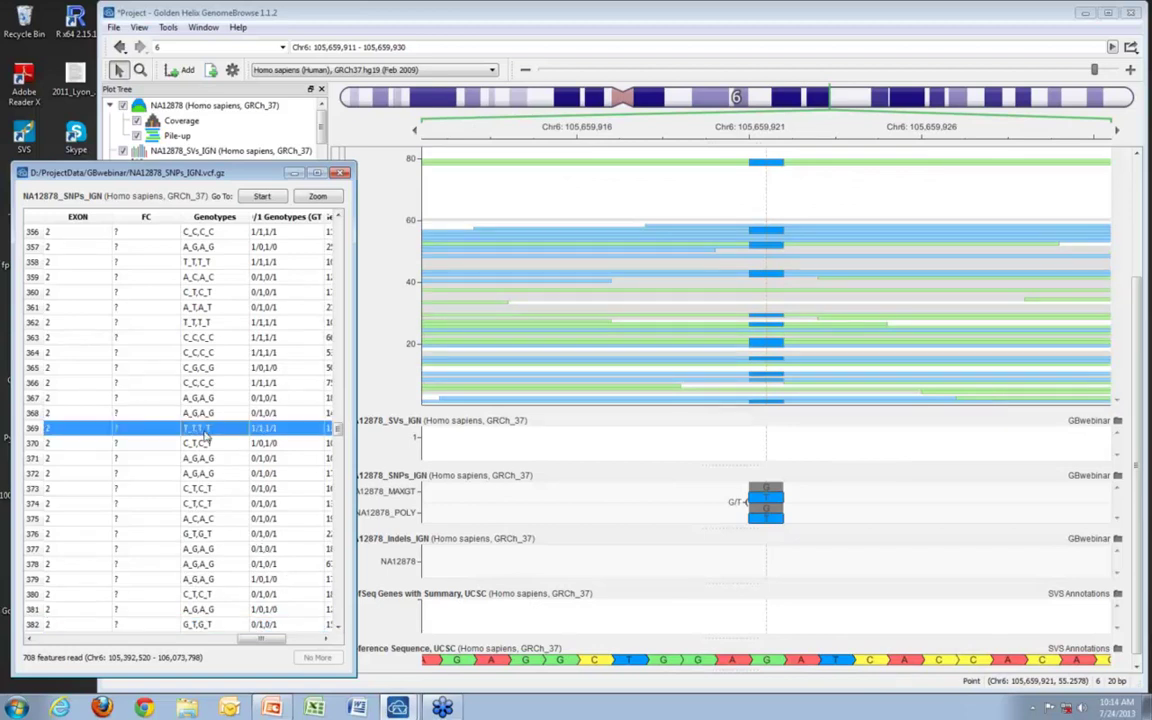
pyautogui.click(208, 305)
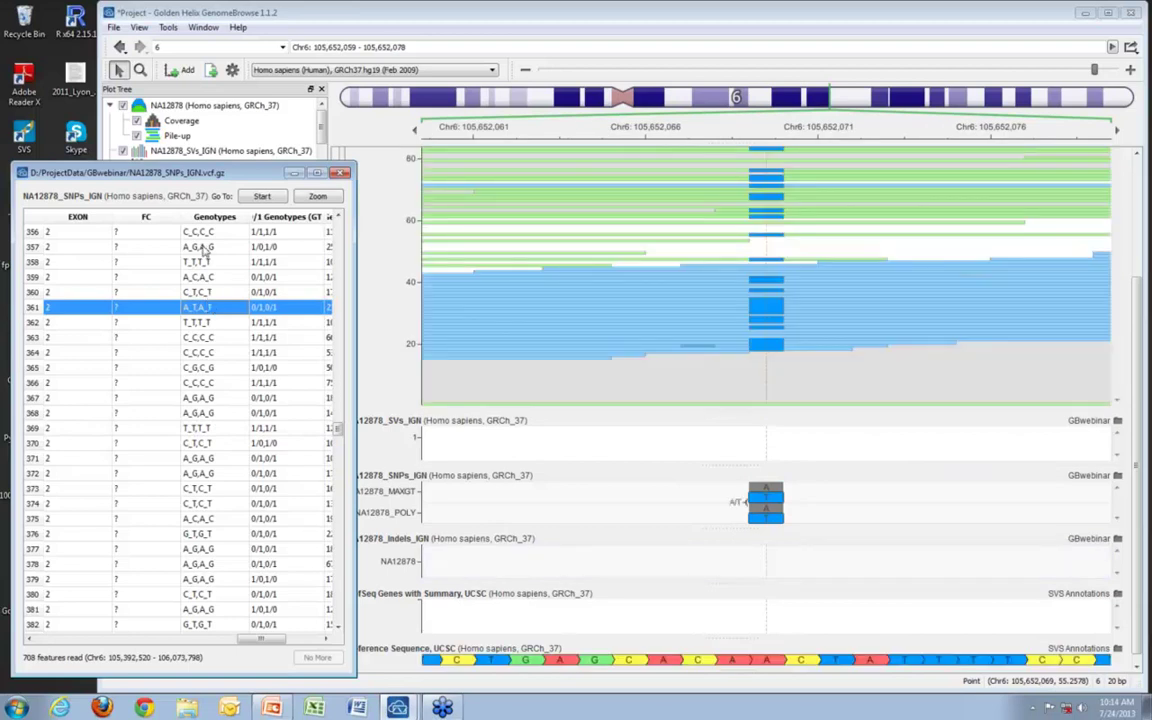
pyautogui.click(201, 248)
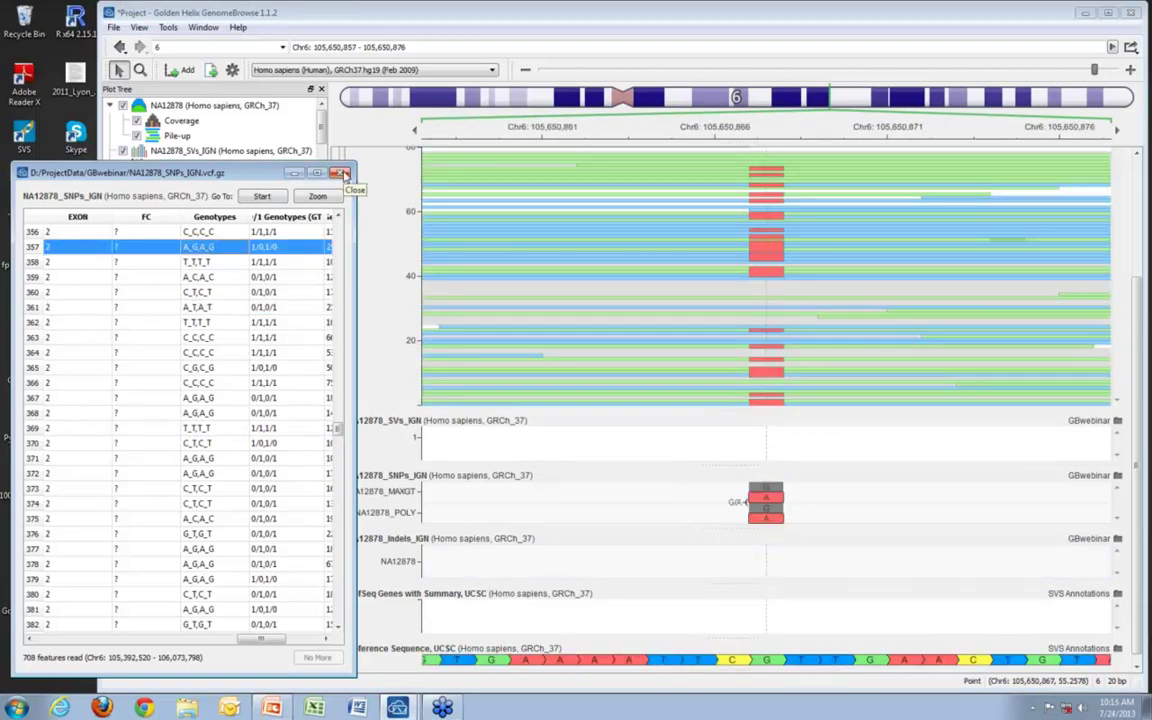
pyautogui.click(341, 175)
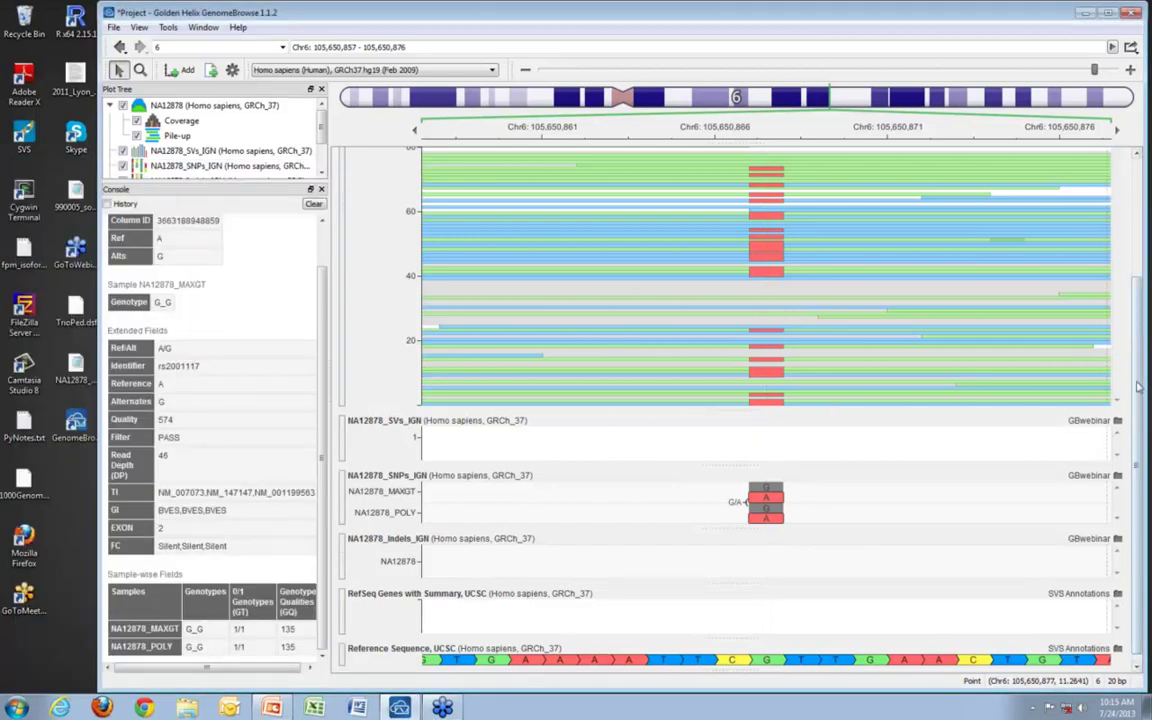
# Step: Open the feature table of the NA12878_WGfeatures track, list it from the genome start and go to the chromosome 1 CN gain
pyautogui.scroll(3, 1028, 300)
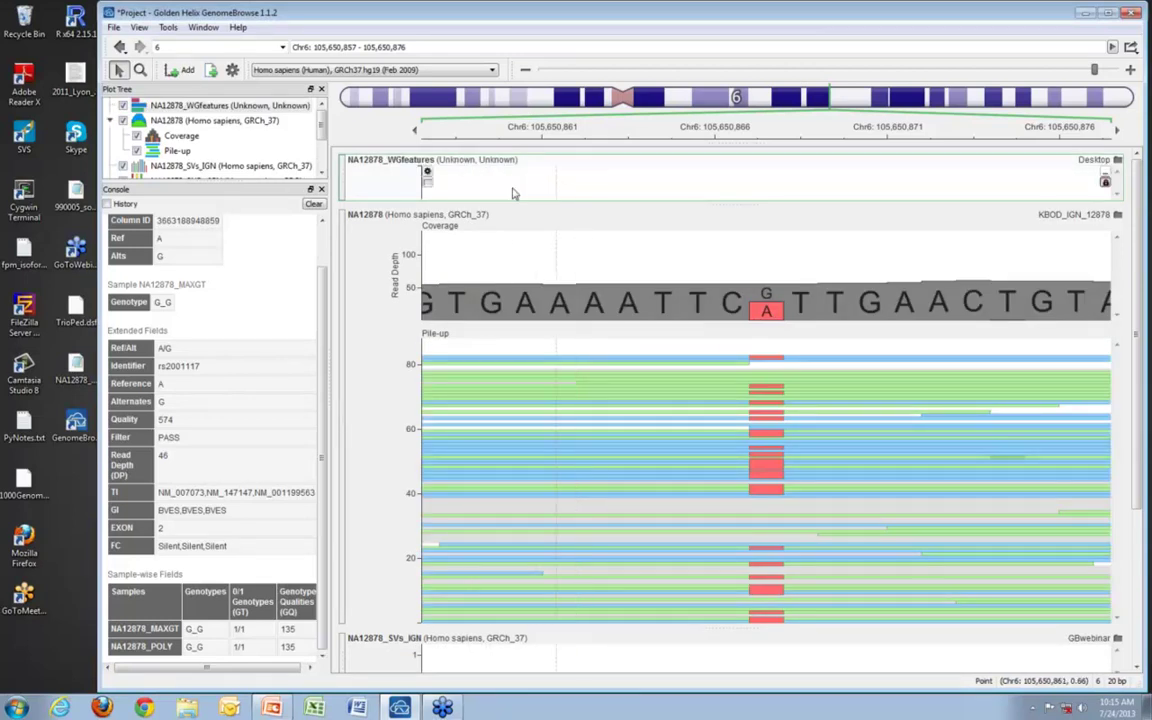
pyautogui.click(427, 182)
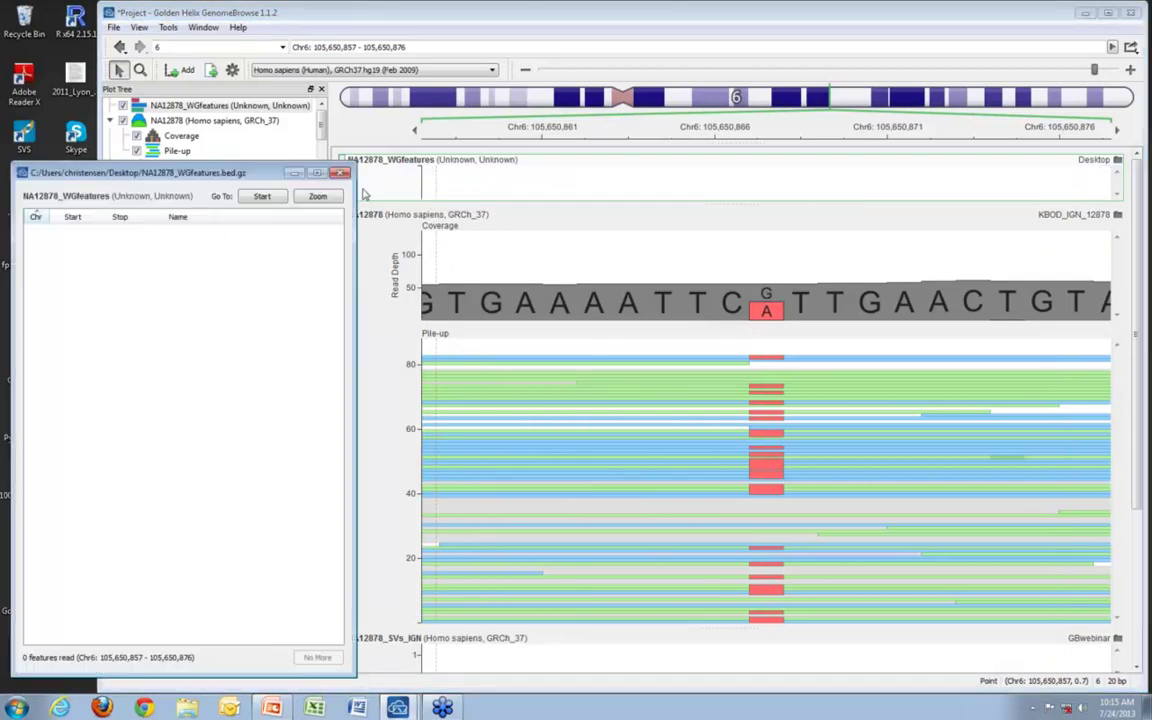
pyautogui.click(261, 197)
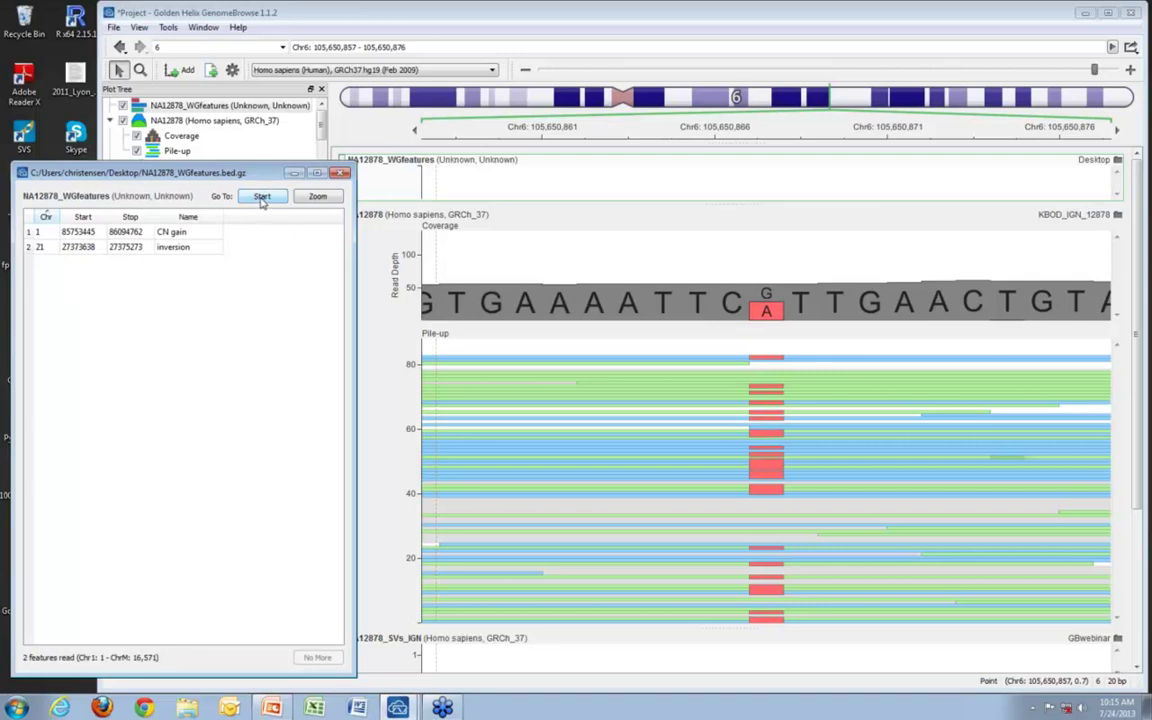
pyautogui.click(127, 234)
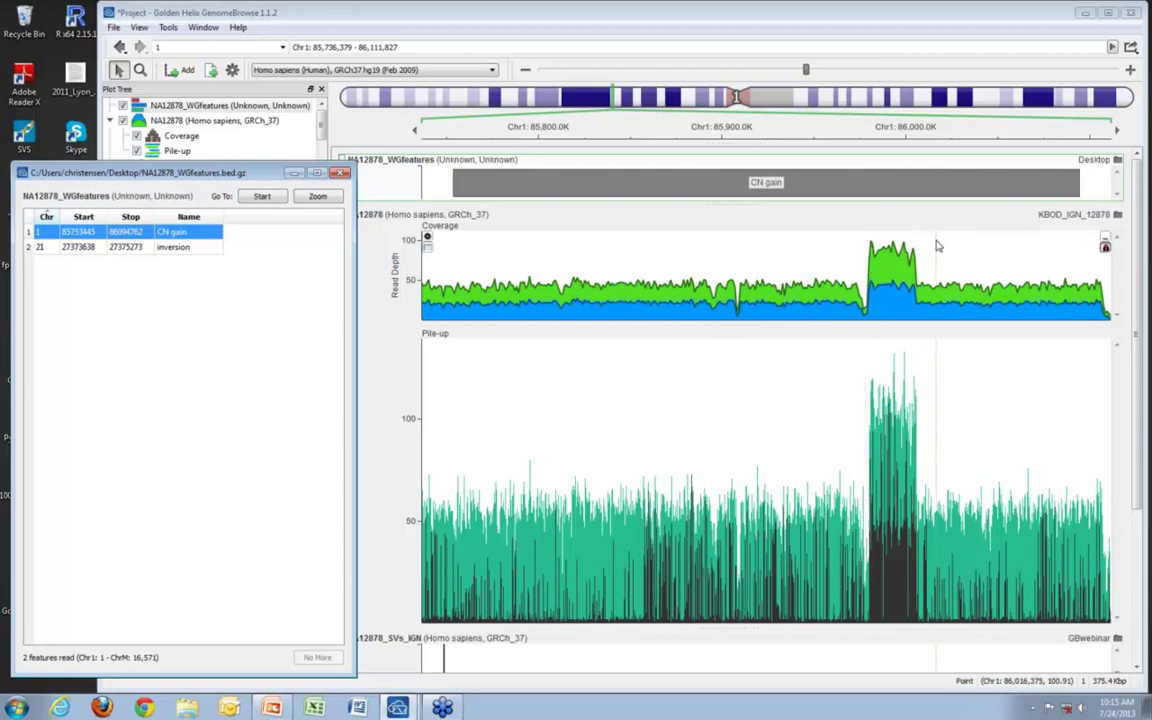
pyautogui.click(908, 288)
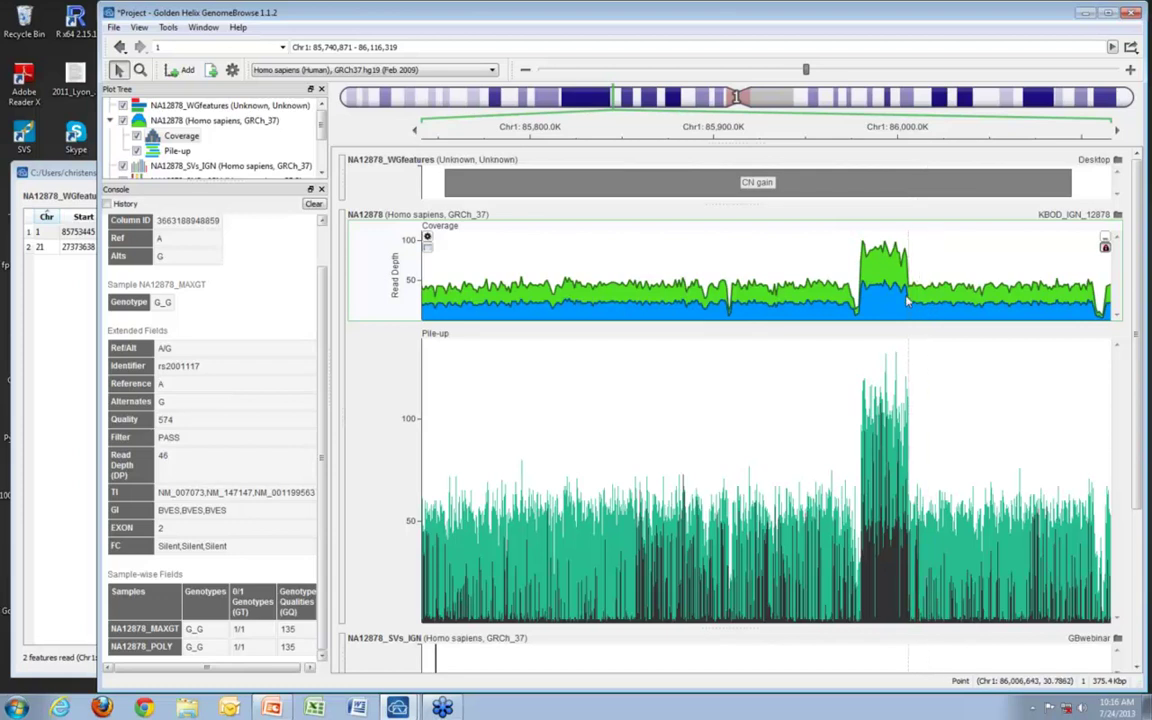
# Step: Go to the chromosome 21 inversion, zoom in on its first breakpoint and enlarge the pile-up plot's height
pyautogui.click(70, 254)
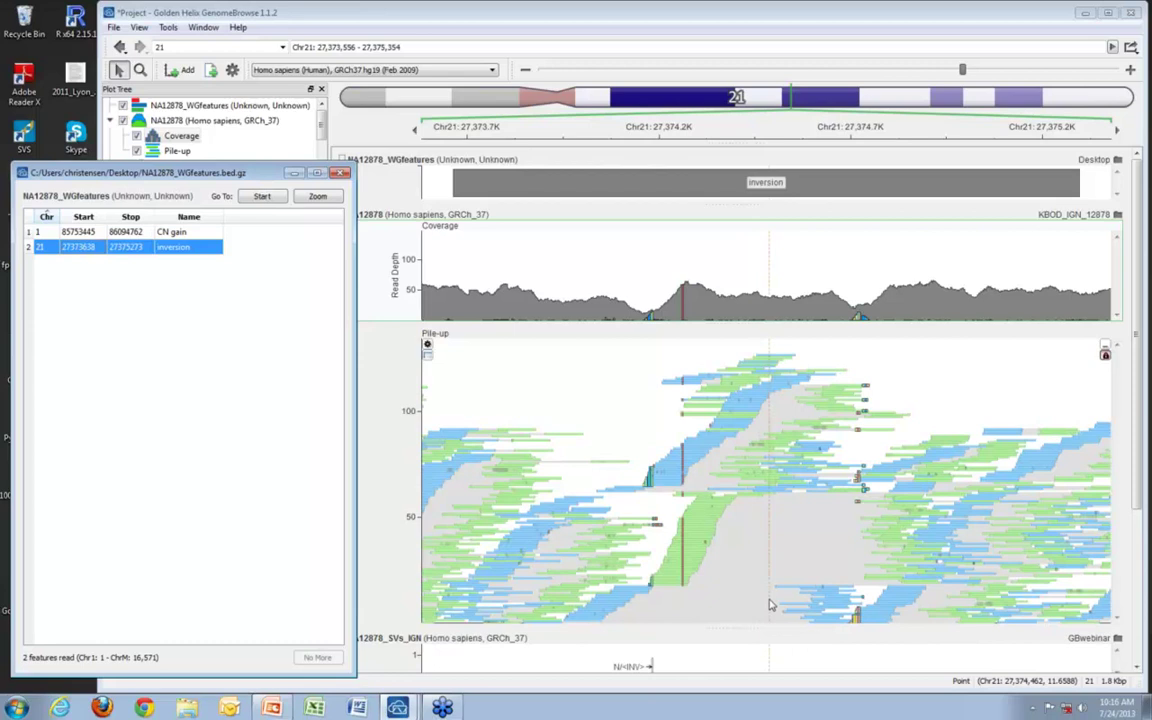
pyautogui.click(1137, 322)
pyautogui.moveTo(1137, 322); pyautogui.dragTo(1139, 365)
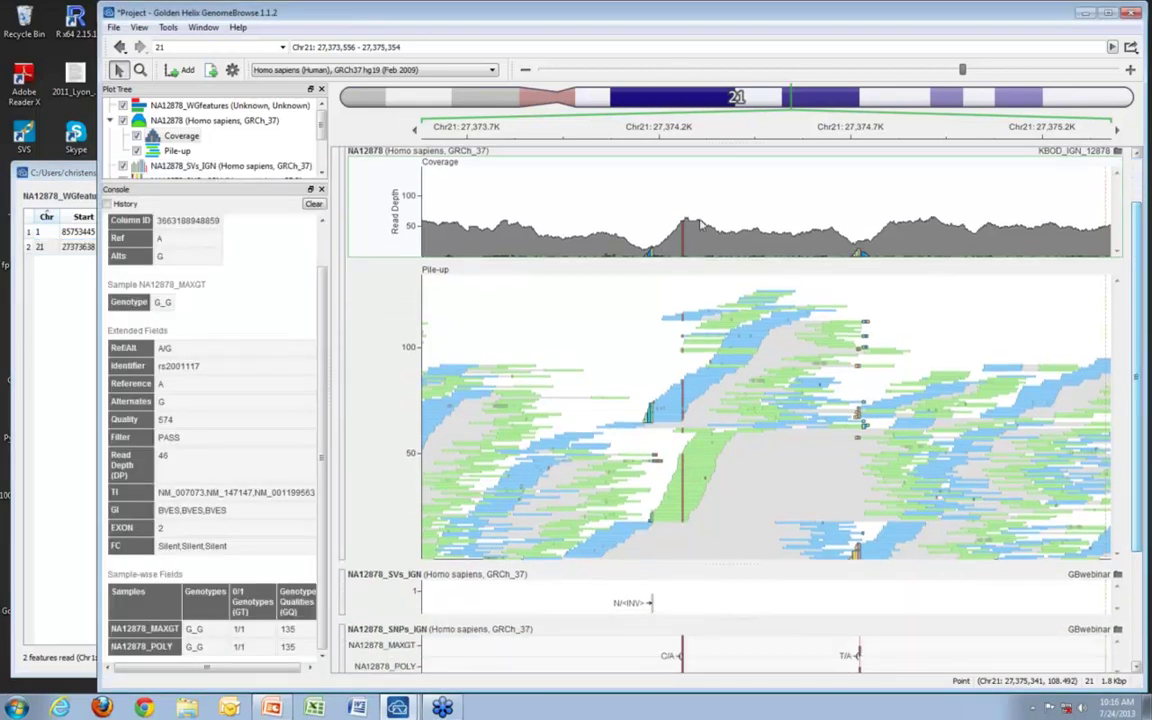
pyautogui.scroll(1, 668, 235)
pyautogui.scroll(1, 668, 252)
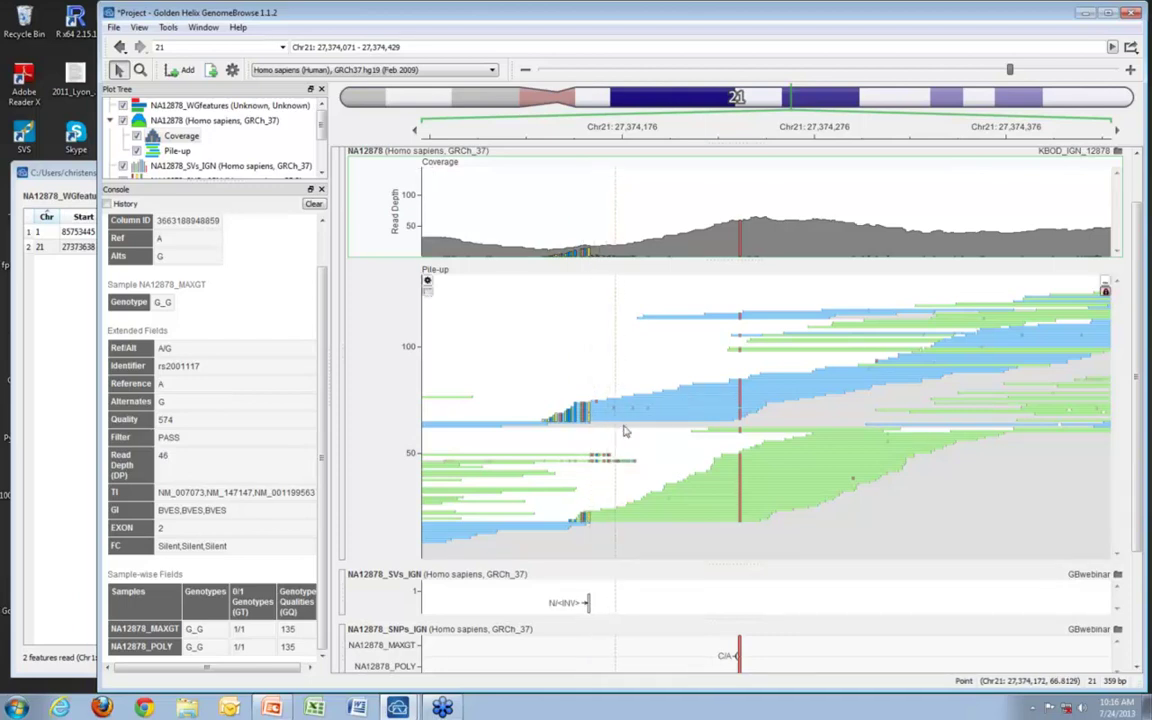
pyautogui.moveTo(712, 569); pyautogui.dragTo(733, 662)
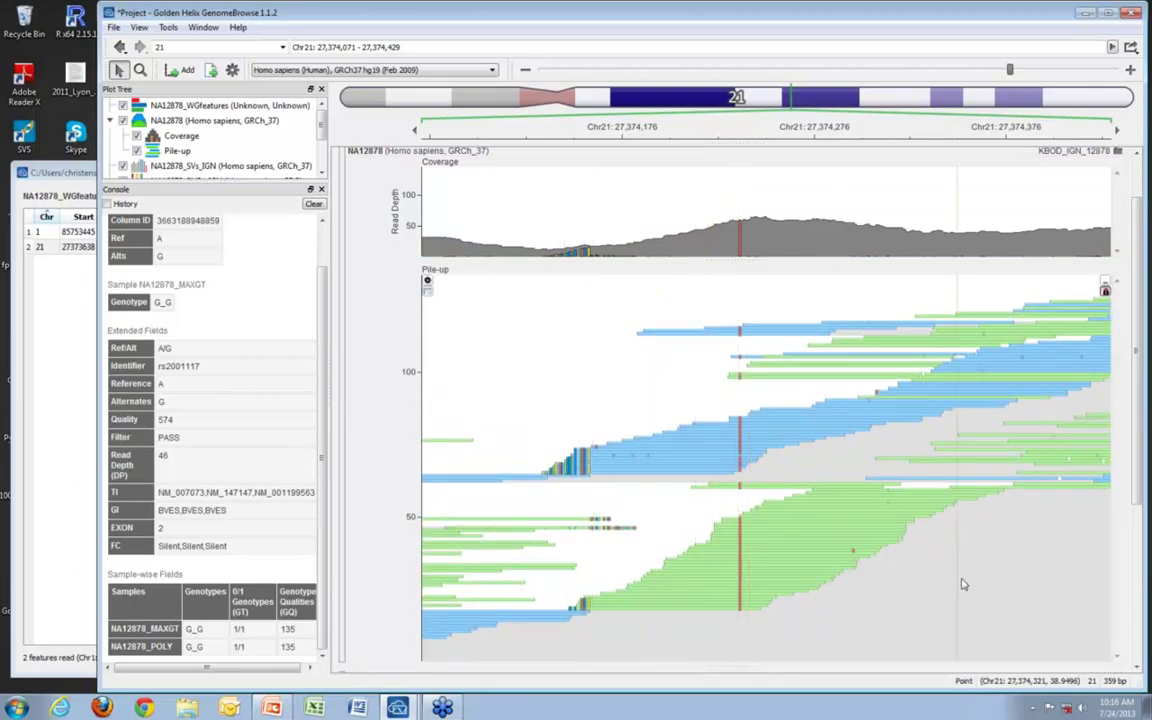
# Step: Examine the coverage, paired reads and mismatched bases around both inversion breakpoints, from the surrounding region down to individual bases
pyautogui.scroll(-3, 945, 615)
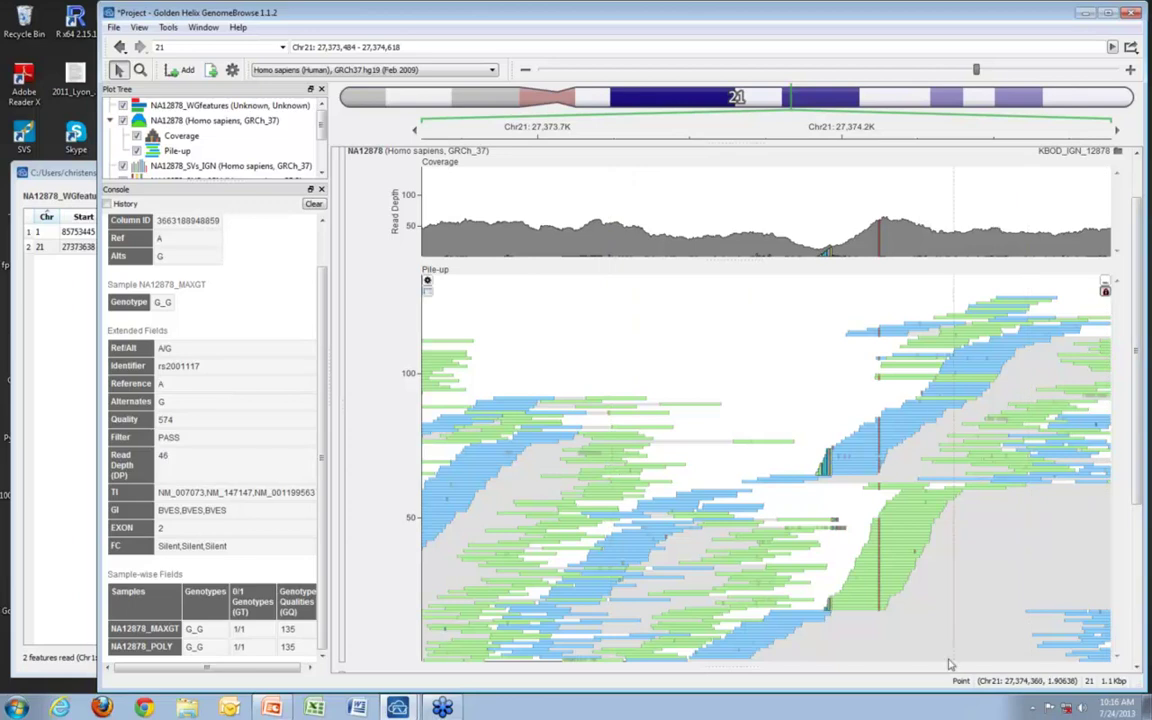
pyautogui.moveTo(882, 226); pyautogui.dragTo(735, 250)
pyautogui.scroll(-2, 1141, 472)
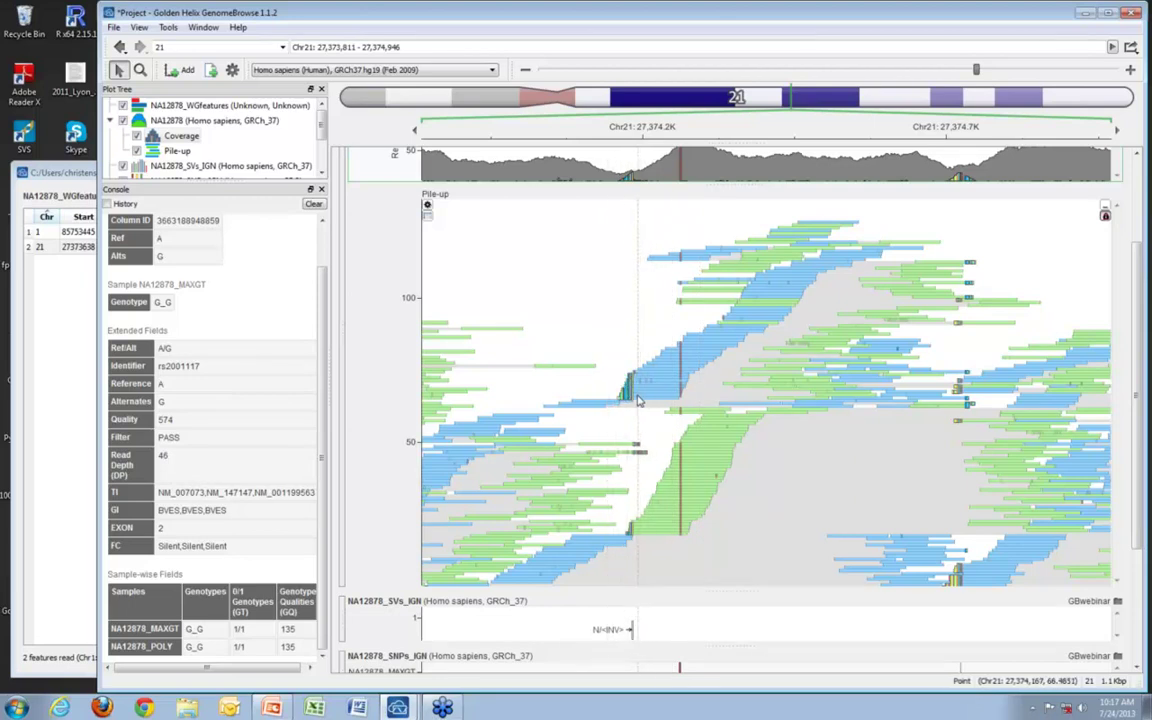
pyautogui.scroll(5, 627, 395)
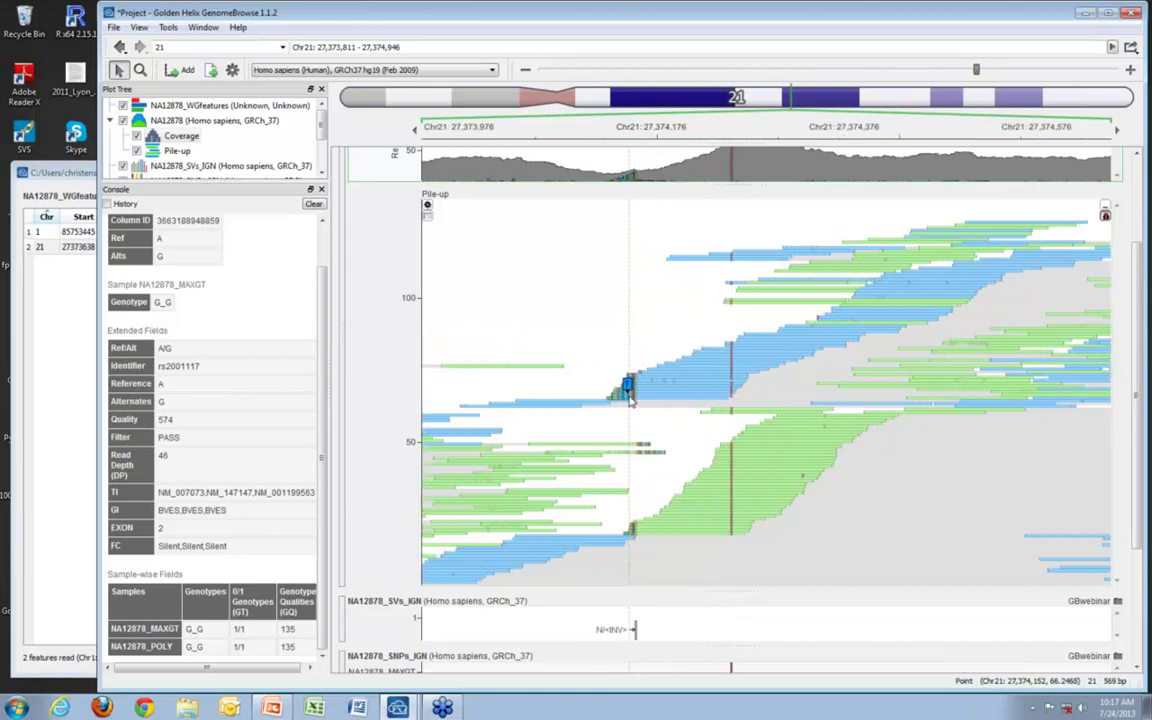
pyautogui.moveTo(516, 424); pyautogui.dragTo(583, 422)
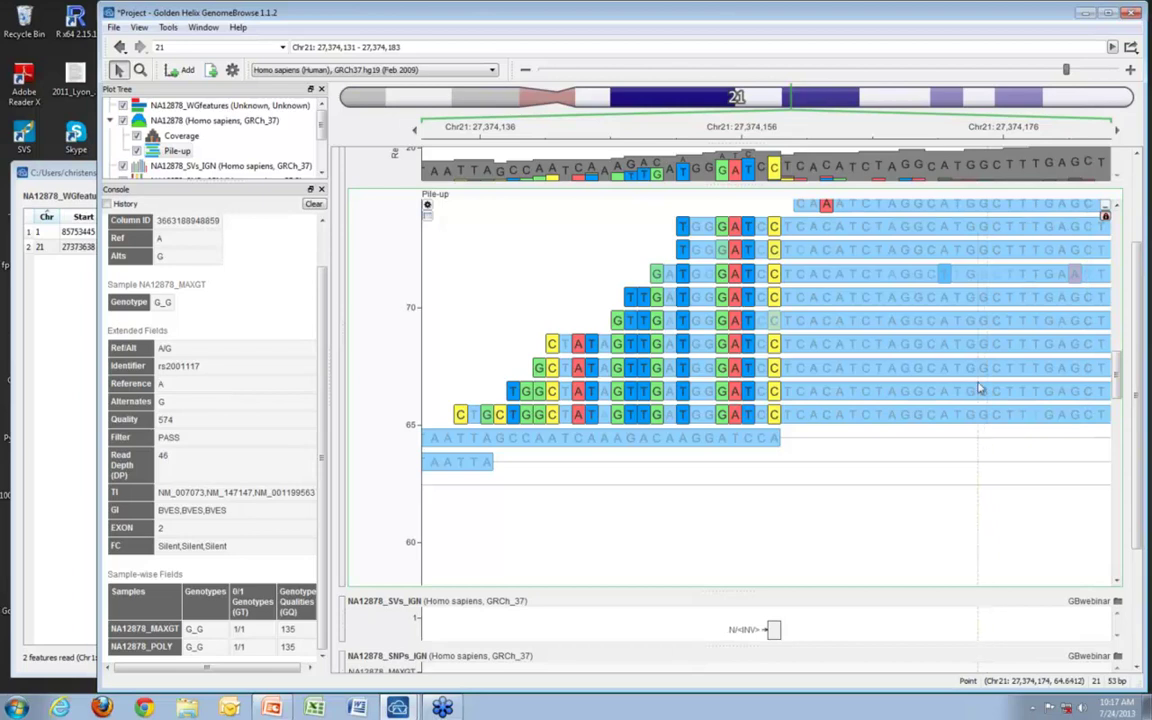
pyautogui.scroll(-4, 895, 343)
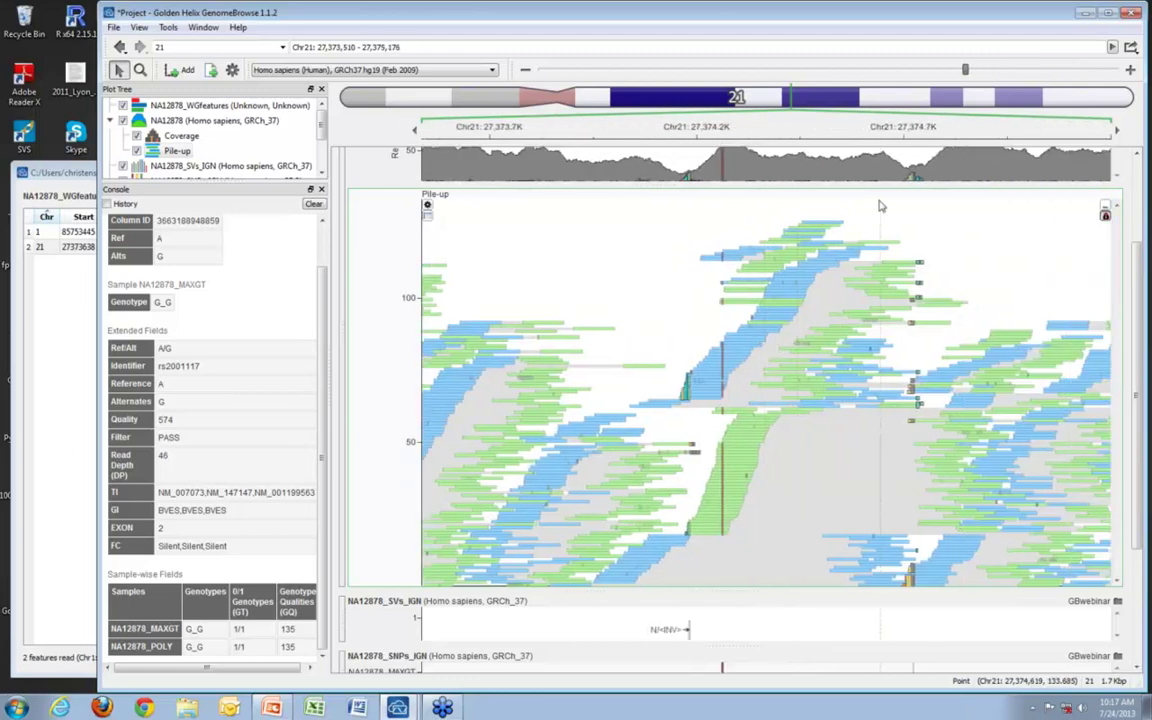
pyautogui.scroll(3, 1135, 328)
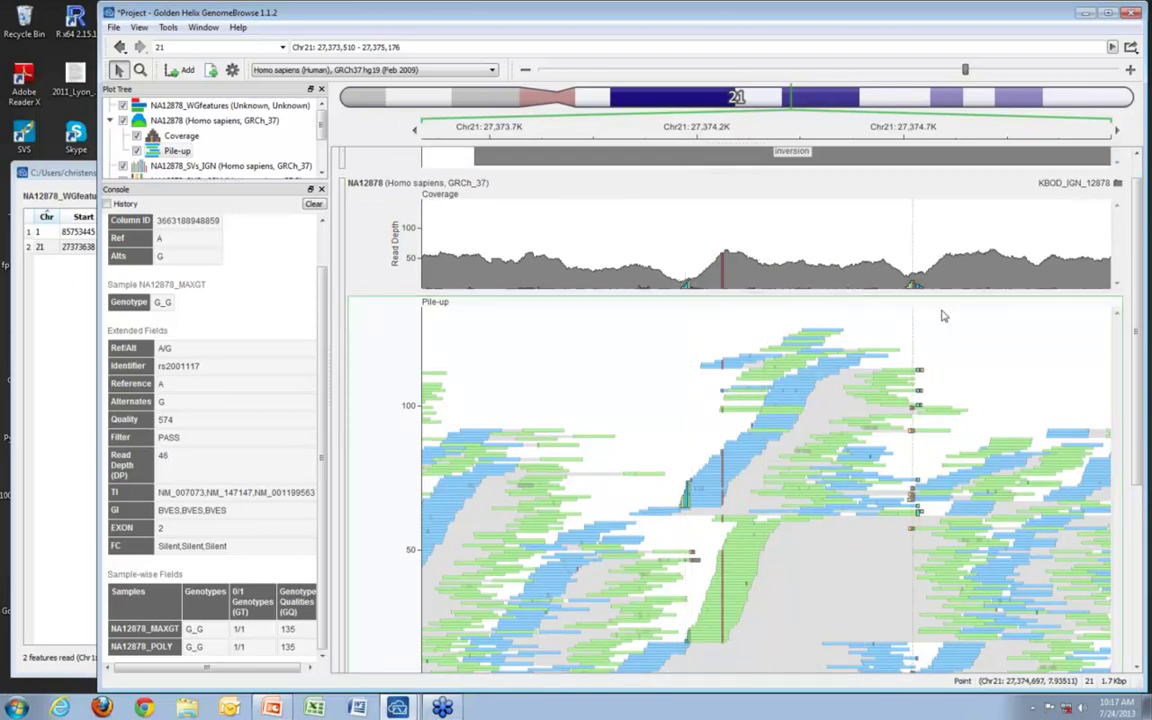
pyautogui.scroll(-3, 927, 402)
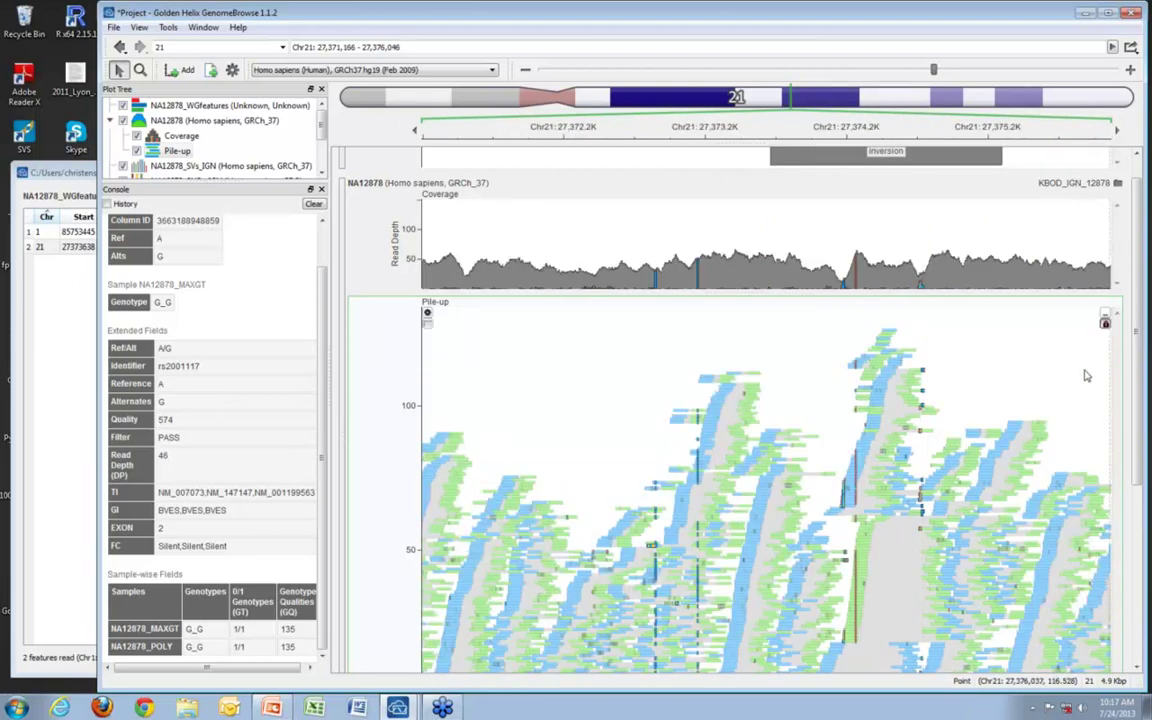
pyautogui.scroll(3, 968, 480)
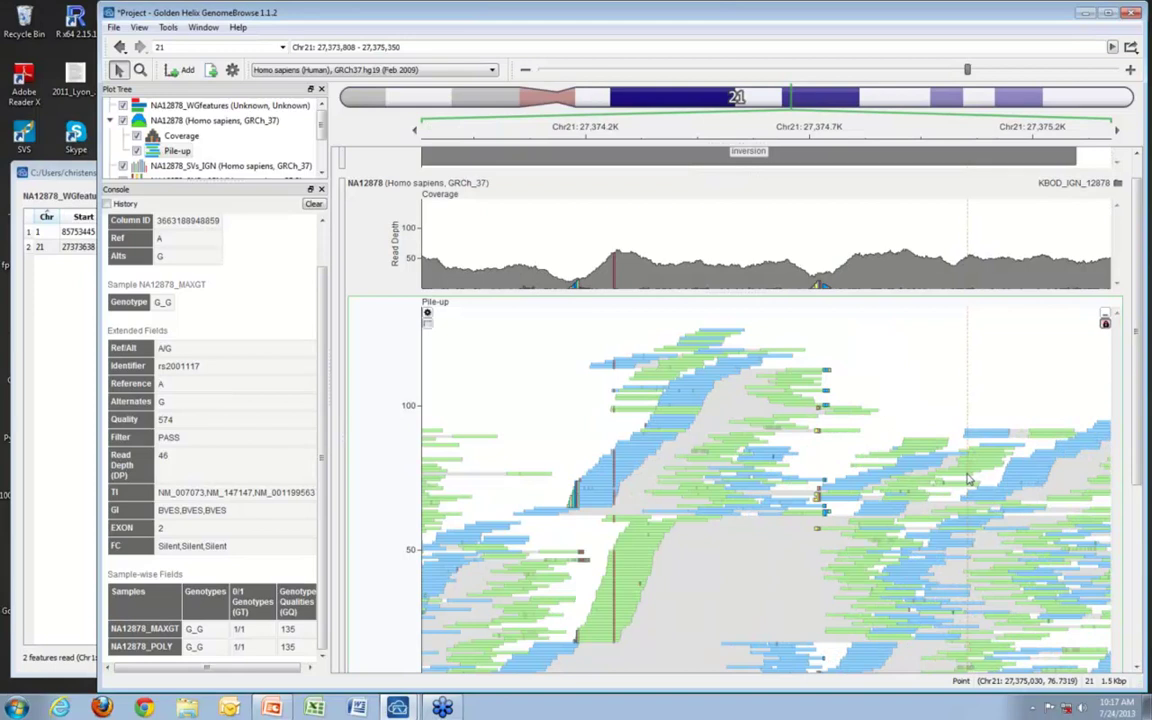
# Step: Open the NA12878 pile-up's feature table, widen it to show all columns and browse the reads down to row 1000
pyautogui.click(427, 323)
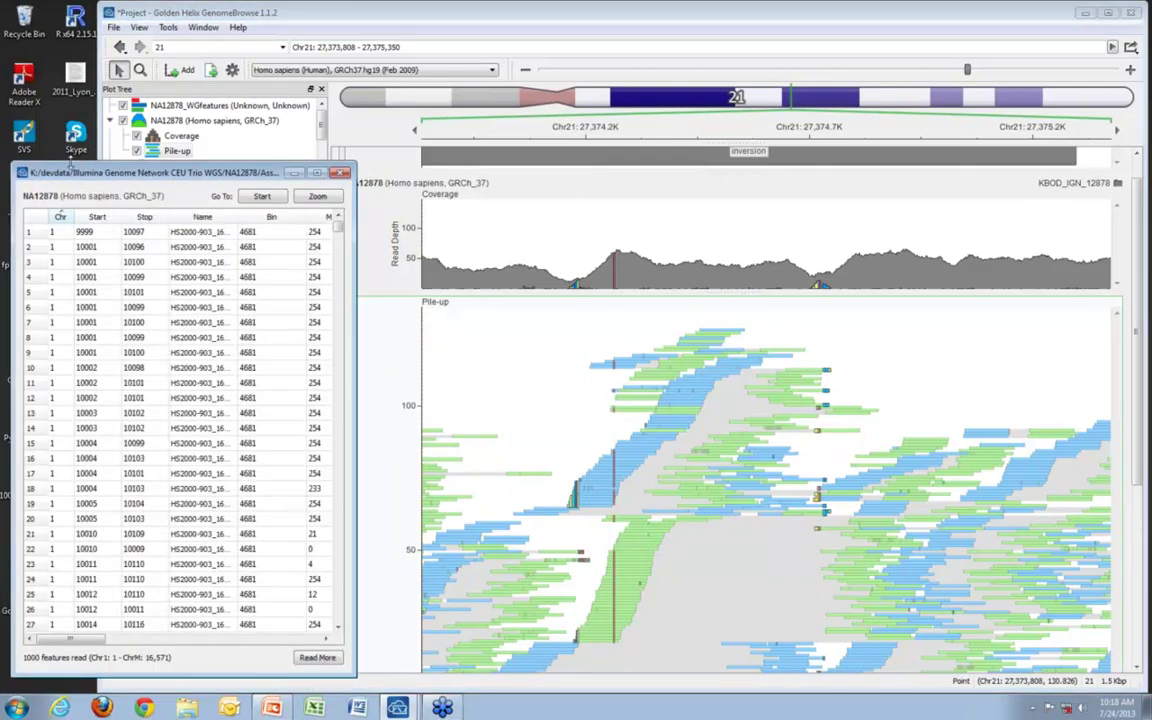
pyautogui.moveTo(355, 375); pyautogui.dragTo(1095, 428)
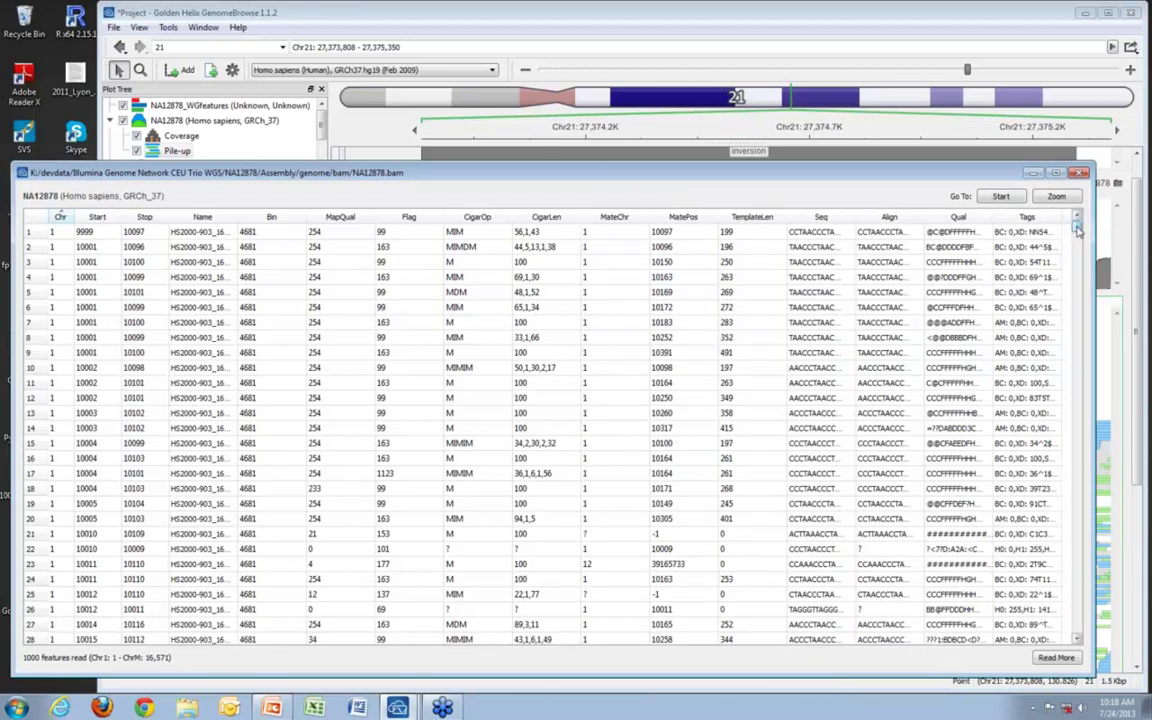
pyautogui.moveTo(1078, 229); pyautogui.dragTo(1080, 398)
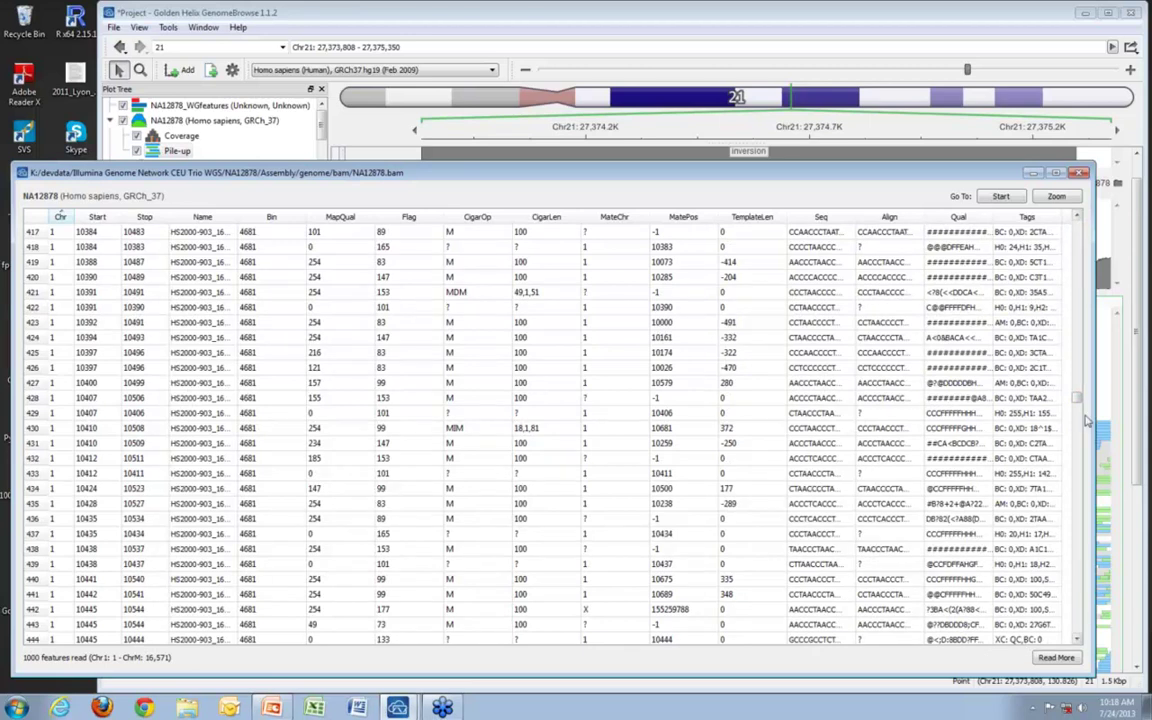
pyautogui.moveTo(1078, 403); pyautogui.dragTo(1063, 588)
pyautogui.click(1072, 638)
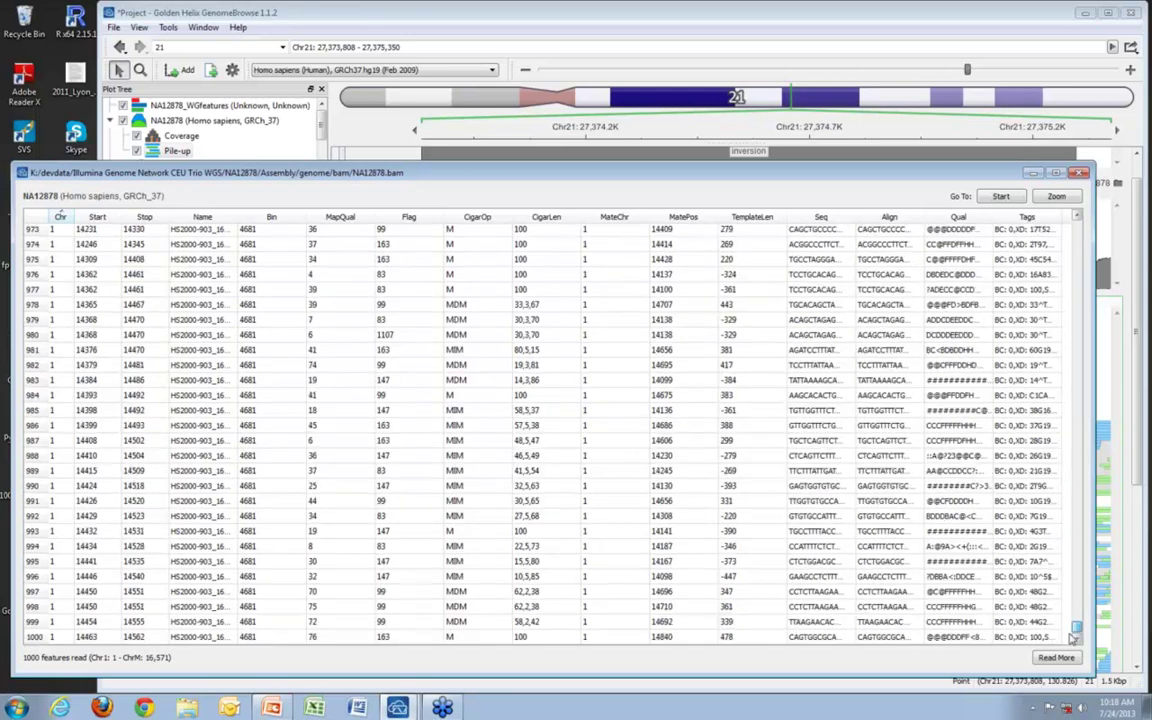
# Step: Return the read table to the genome start, jump to the reads in rows 1 and 3, and close the table
pyautogui.click(1001, 196)
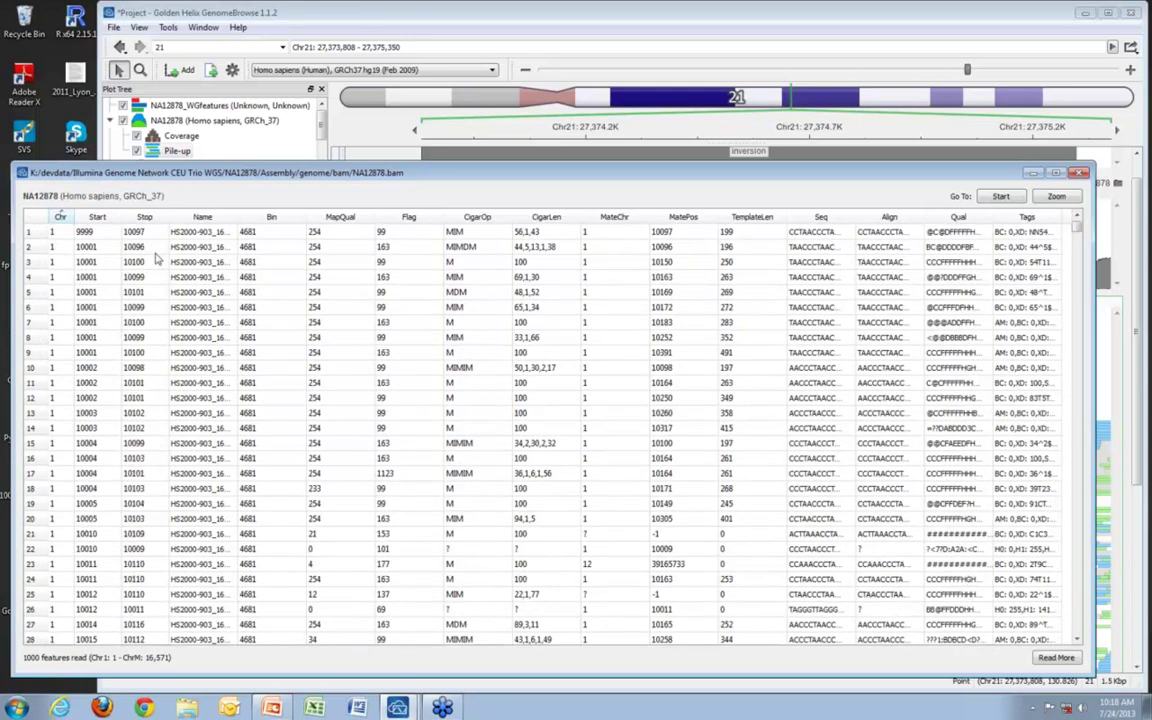
pyautogui.click(70, 233)
pyautogui.rightClick(91, 237)
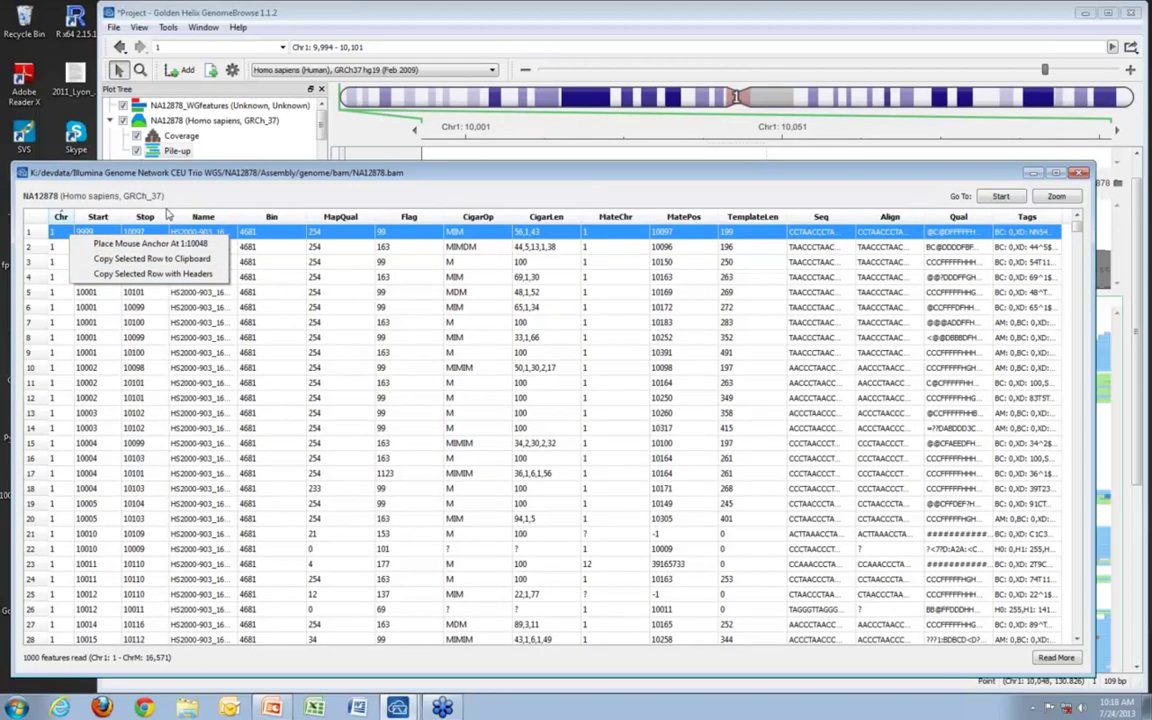
pyautogui.click(248, 262)
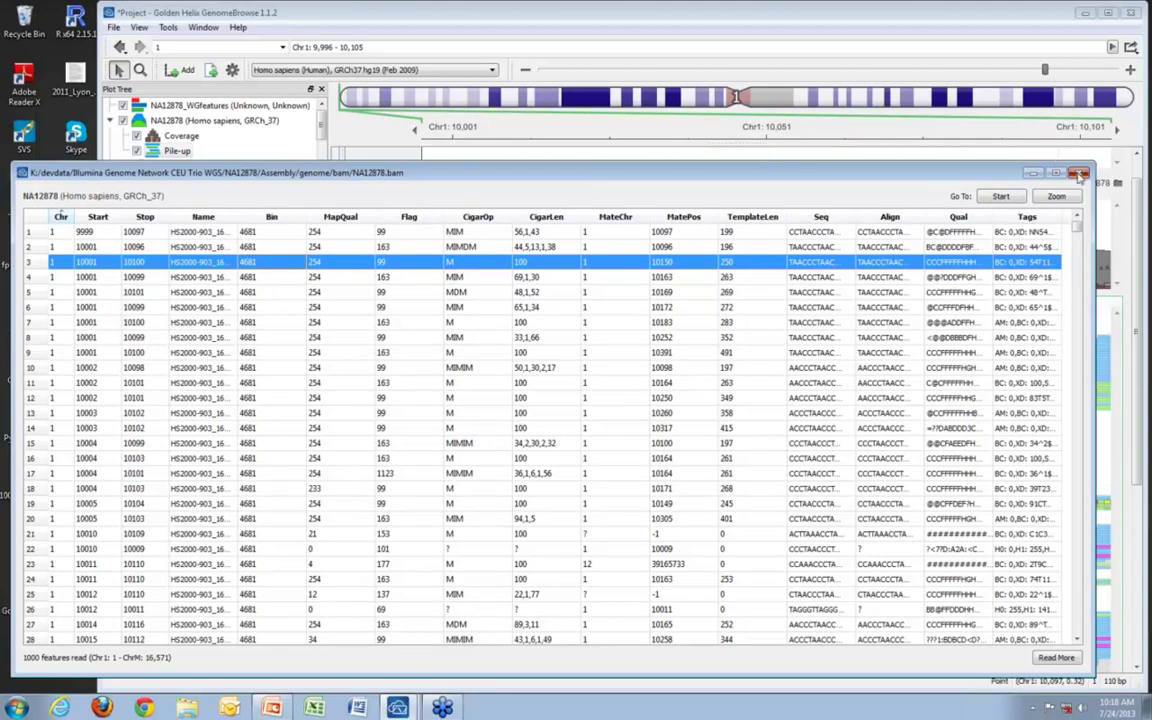
pyautogui.click(1080, 175)
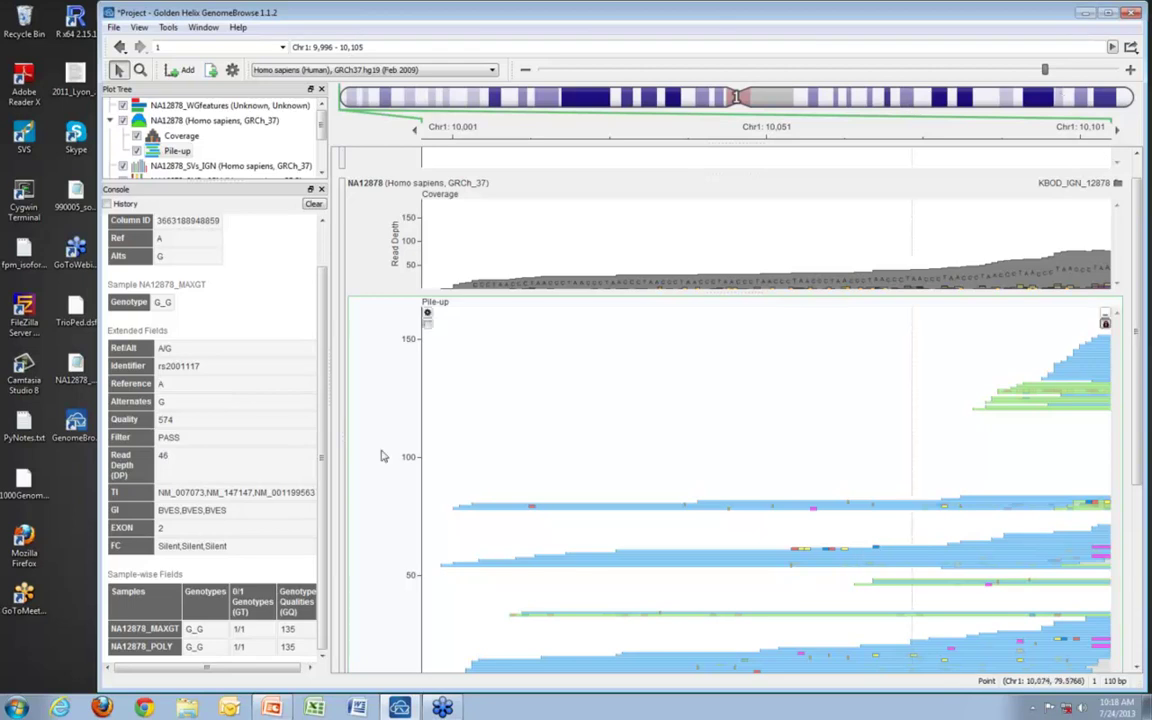
# Step: Maximize the GenomeBrowse window and add the ALL.chr22.integrated_phase1_v3.20101123.snps_indels_svs.genotypes source to the project
pyautogui.click(1108, 14)
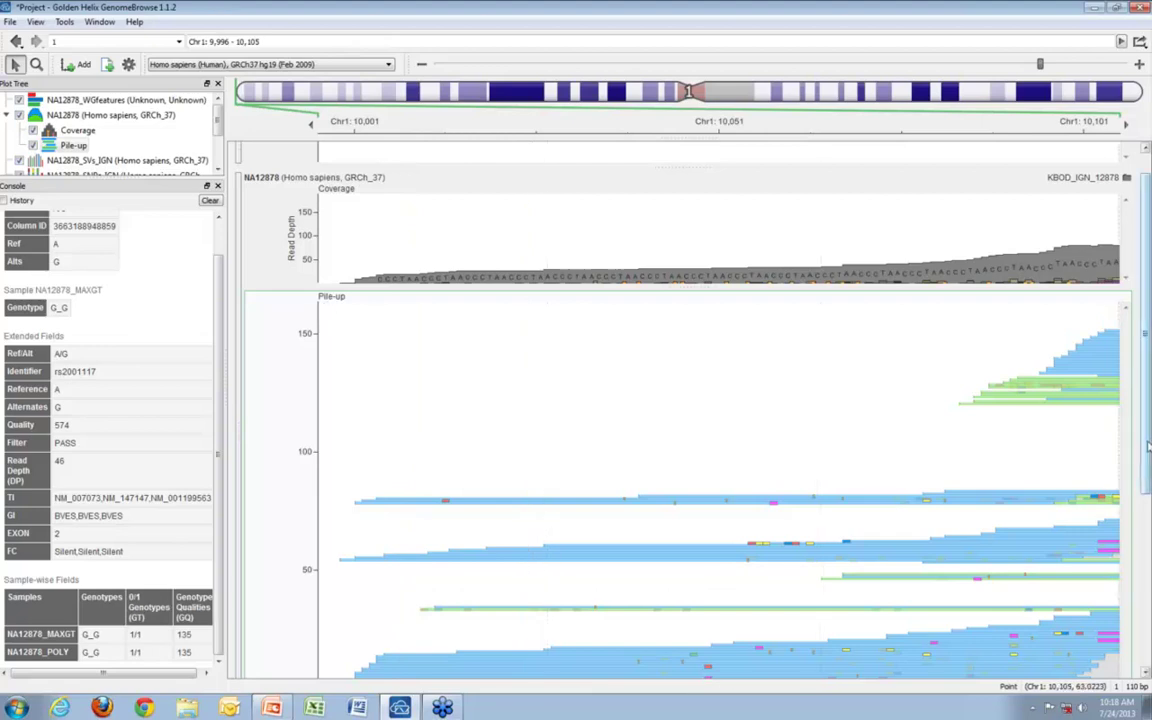
pyautogui.scroll(-3, 730, 589)
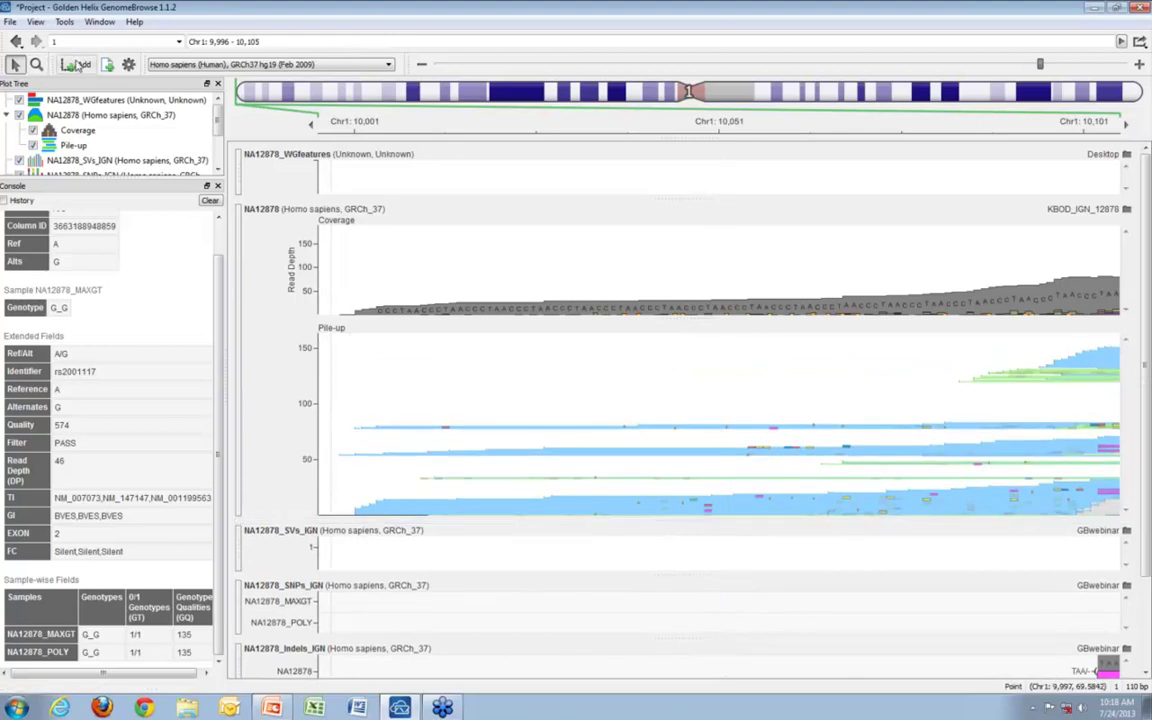
pyautogui.click(76, 66)
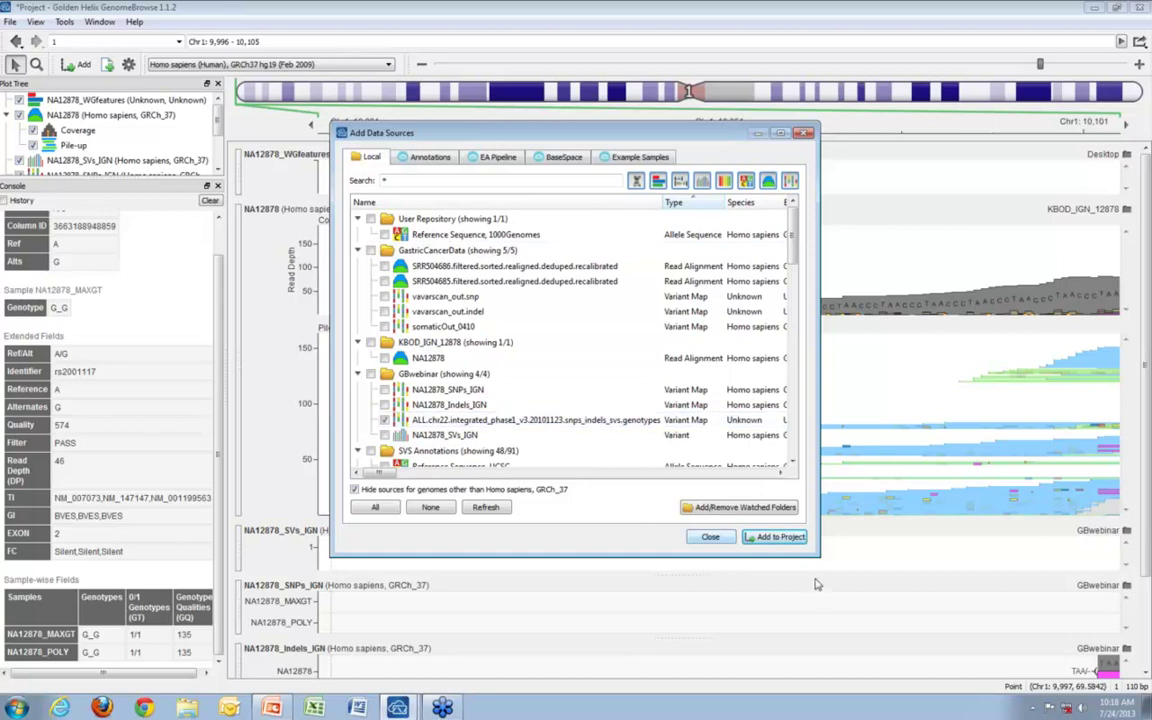
pyautogui.click(786, 540)
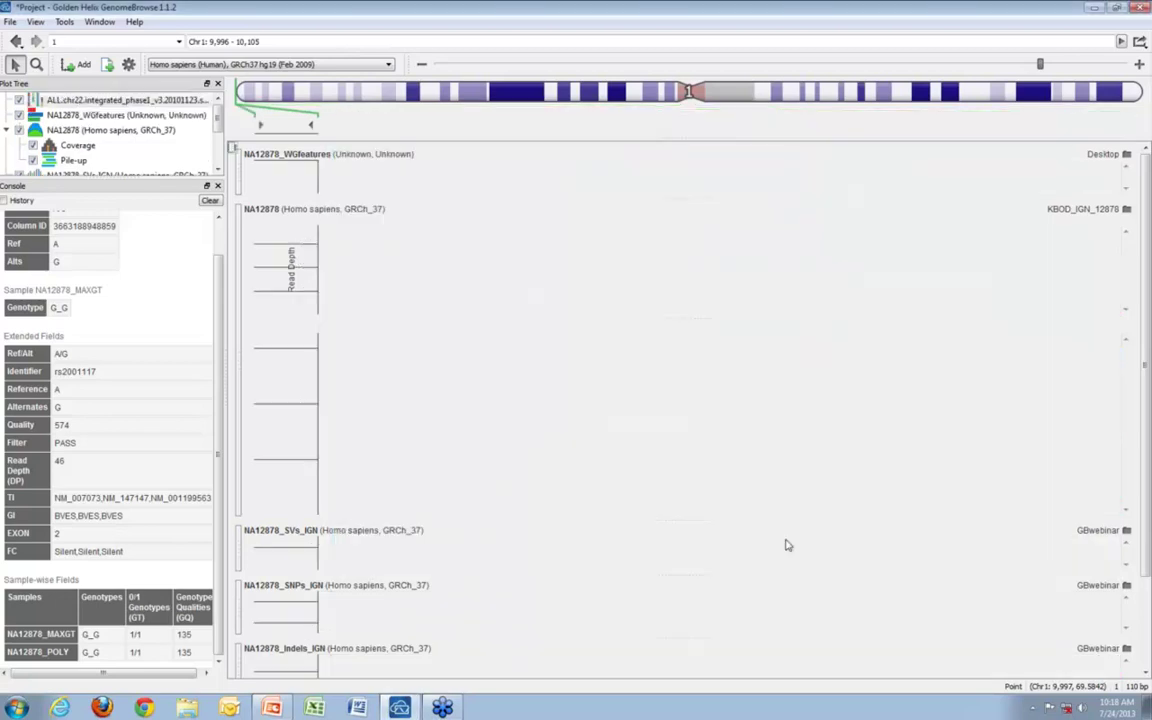
# Step: Switch the genome view to the whole of chromosome 22
pyautogui.click(160, 41)
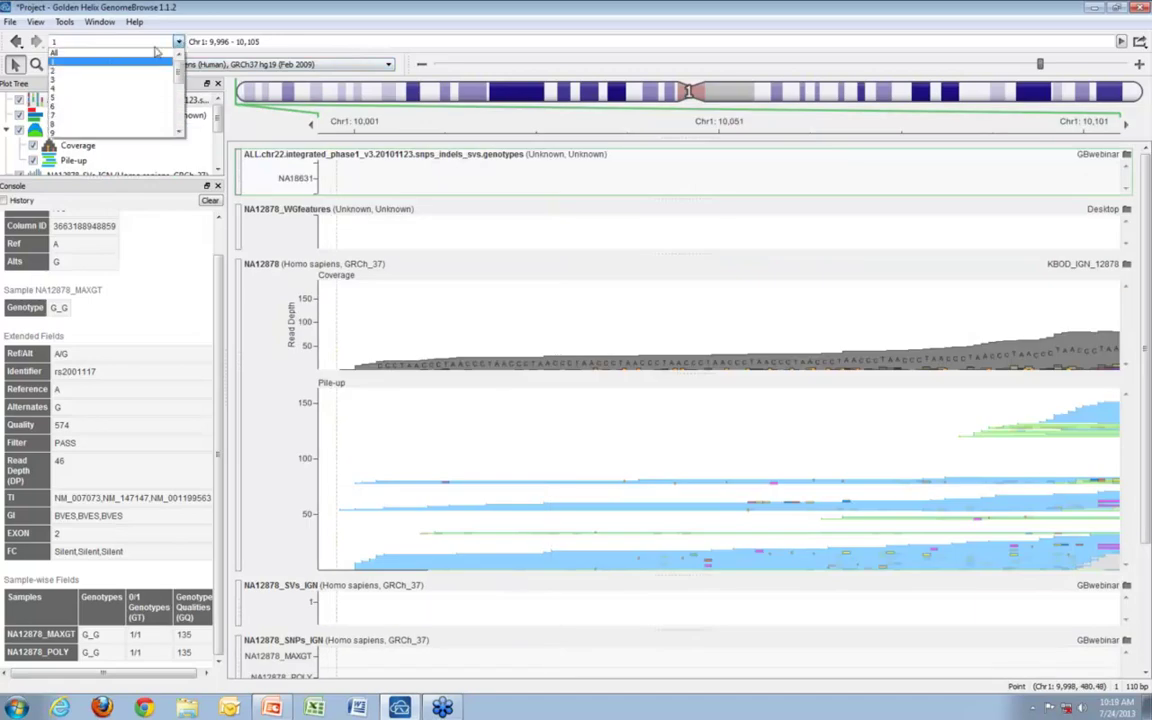
pyautogui.scroll(-3, 100, 85)
pyautogui.click(60, 104)
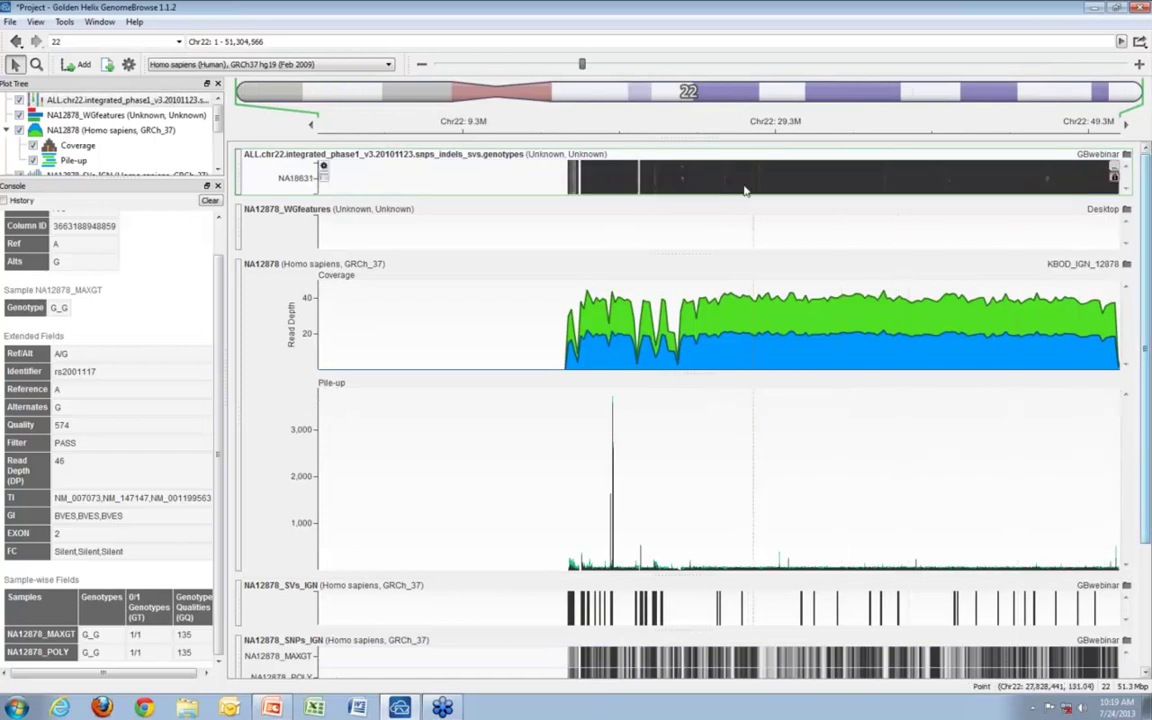
# Step: Enlarge the ALL.chr22 genotypes plot to fill the plot area and zoom in to the individual C/T genotypes near Chr22: 24,144,280
pyautogui.moveTo(682, 208); pyautogui.dragTo(687, 496)
pyautogui.moveTo(696, 586); pyautogui.dragTo(697, 660)
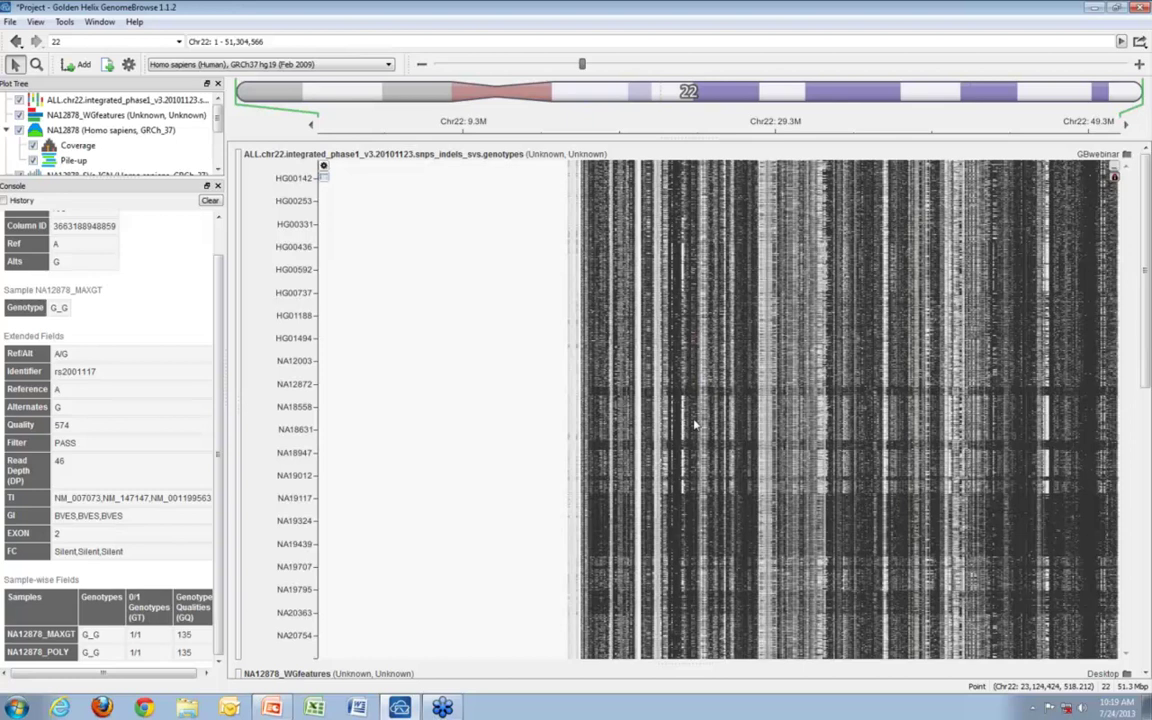
pyautogui.scroll(1, 695, 425)
pyautogui.scroll(3, 703, 427)
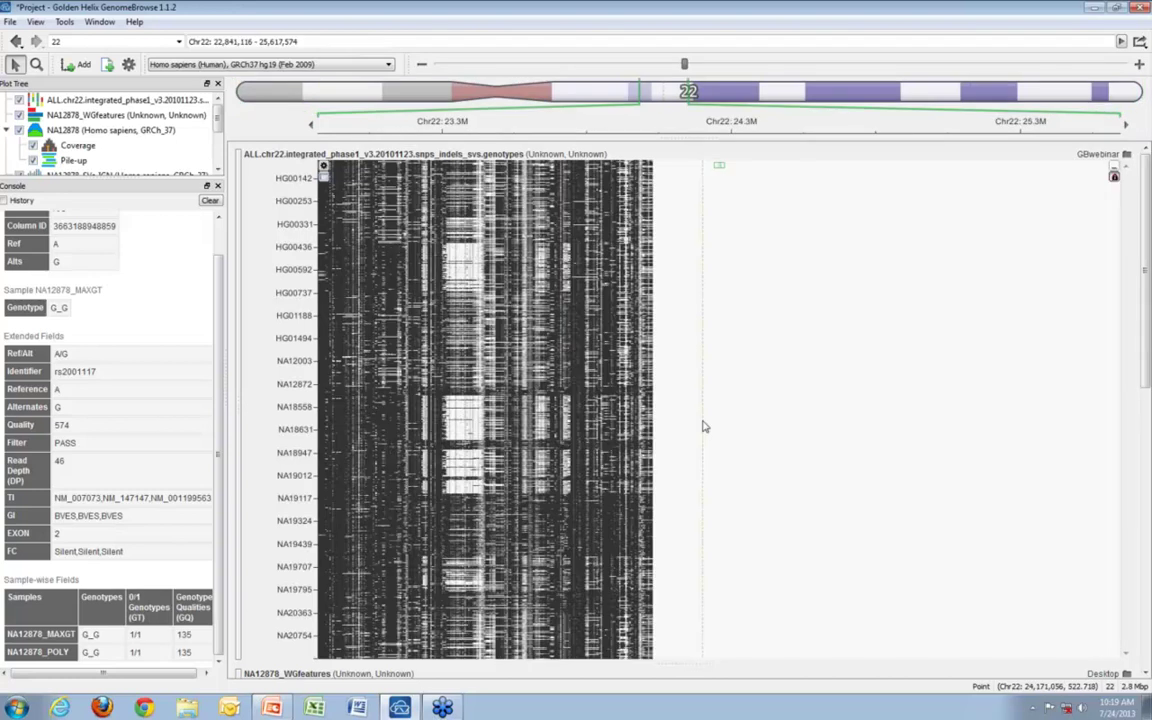
pyautogui.scroll(5, 703, 427)
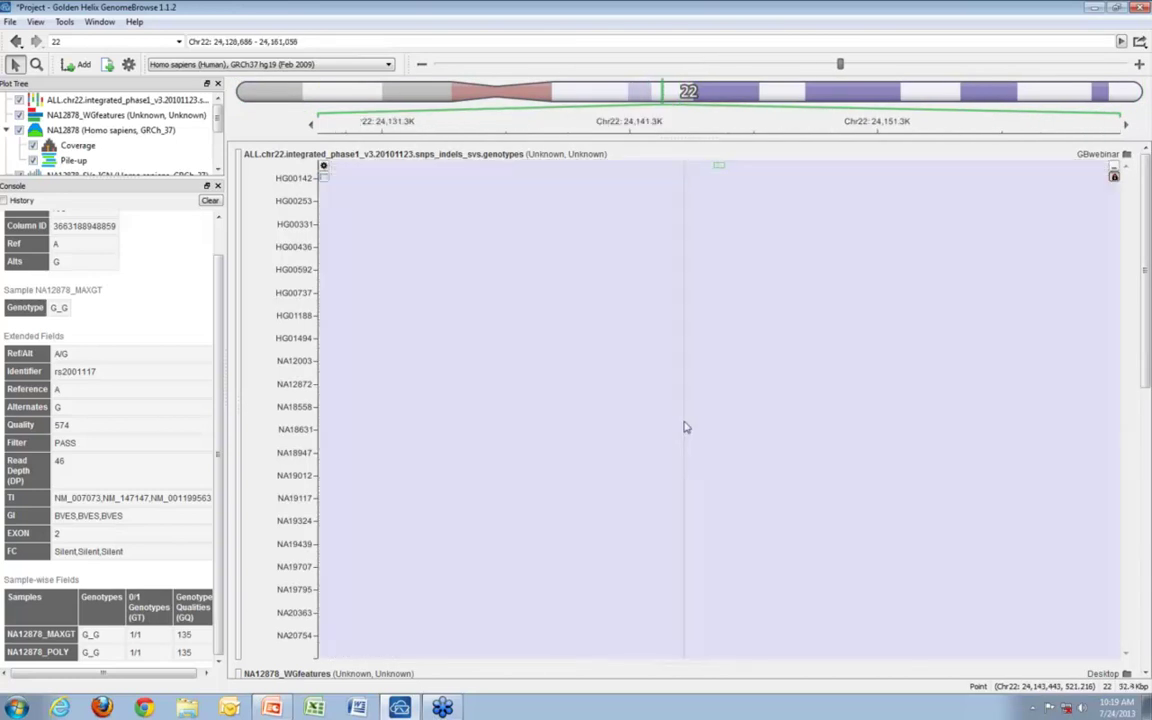
pyautogui.scroll(3, 697, 438)
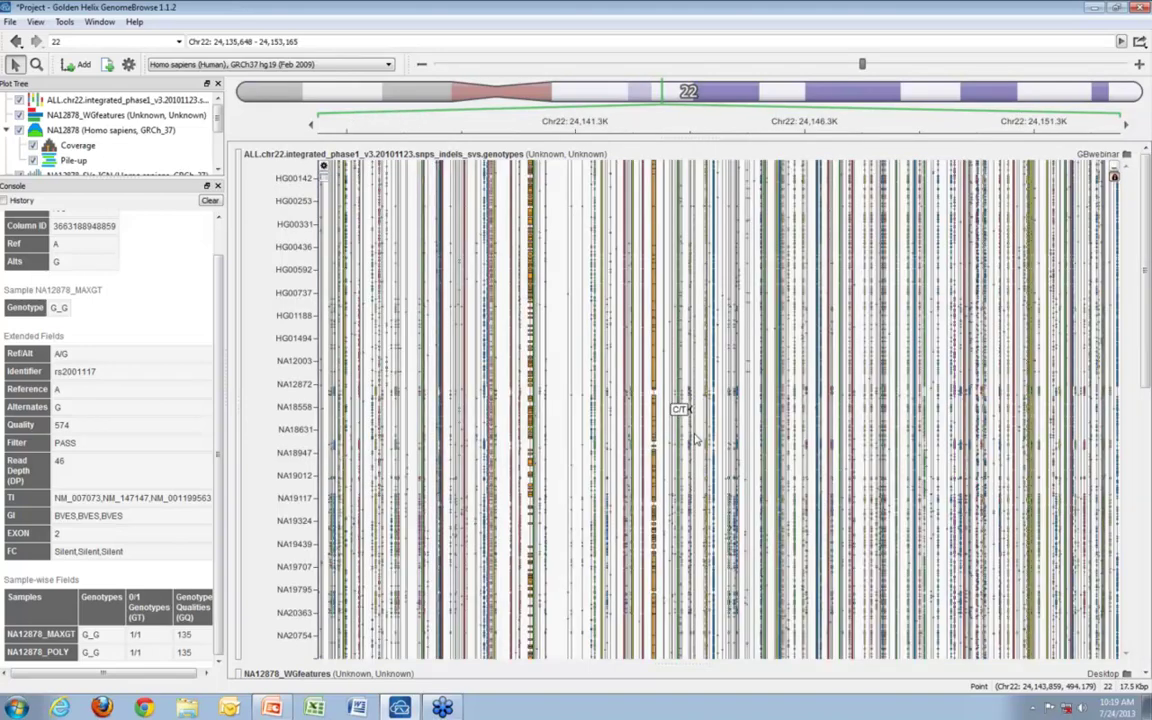
pyautogui.scroll(4, 697, 438)
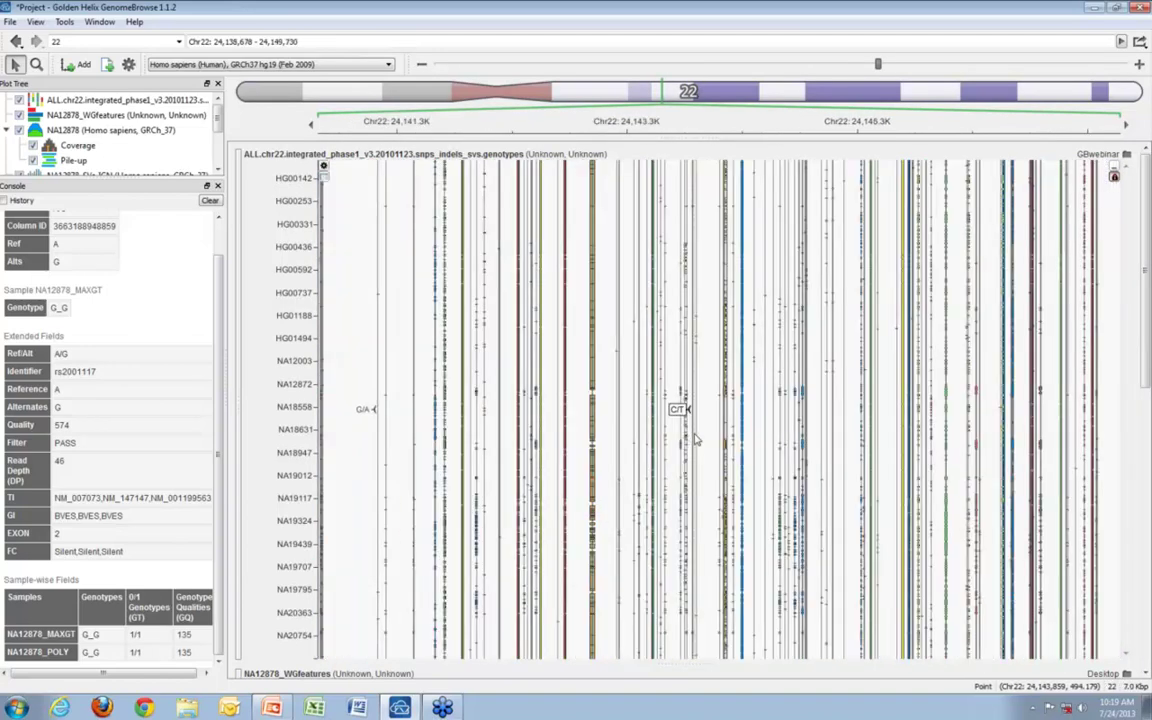
pyautogui.scroll(5, 697, 438)
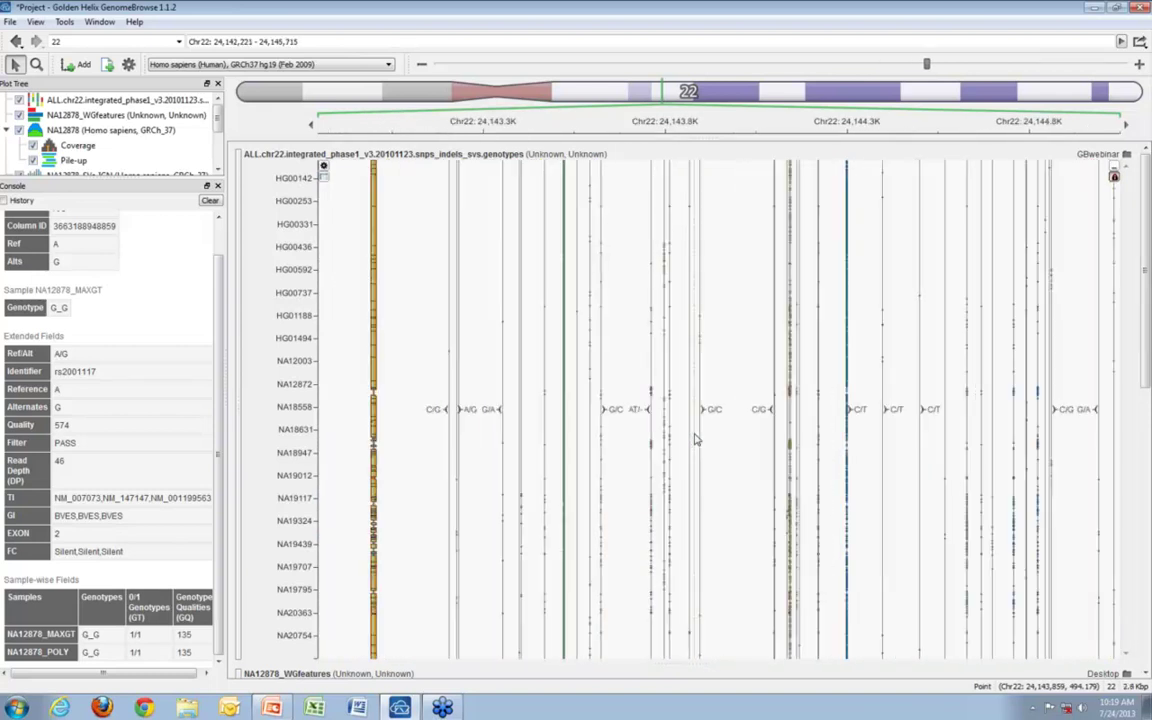
pyautogui.scroll(4, 930, 403)
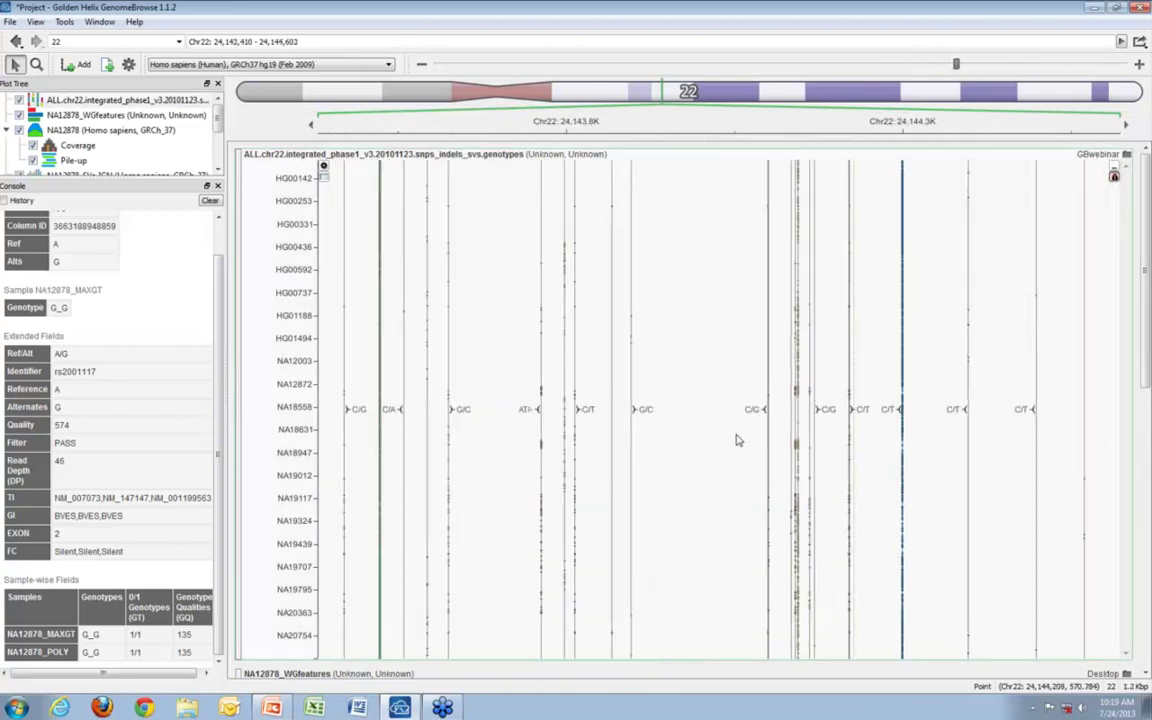
pyautogui.scroll(4, 790, 436)
pyautogui.scroll(3, 845, 432)
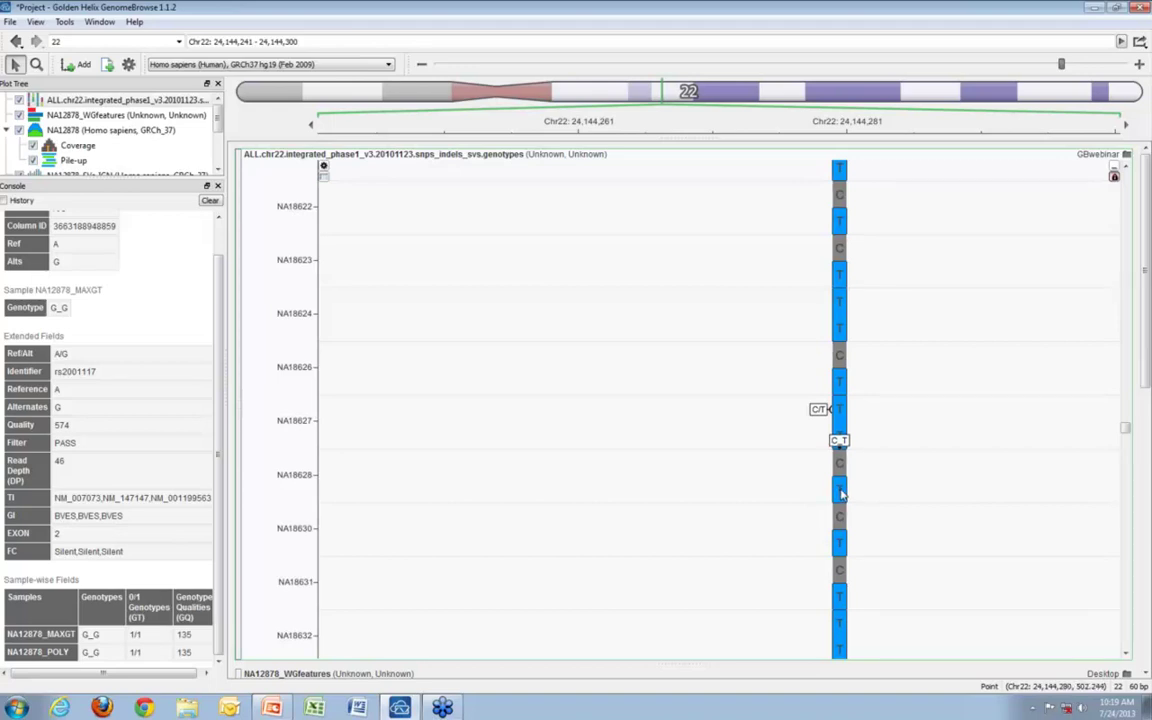
# Step: Zoom the genotypes plot back out to a 513 bp region, fit all samples vertically and make the plot taller
pyautogui.scroll(-3, 839, 492)
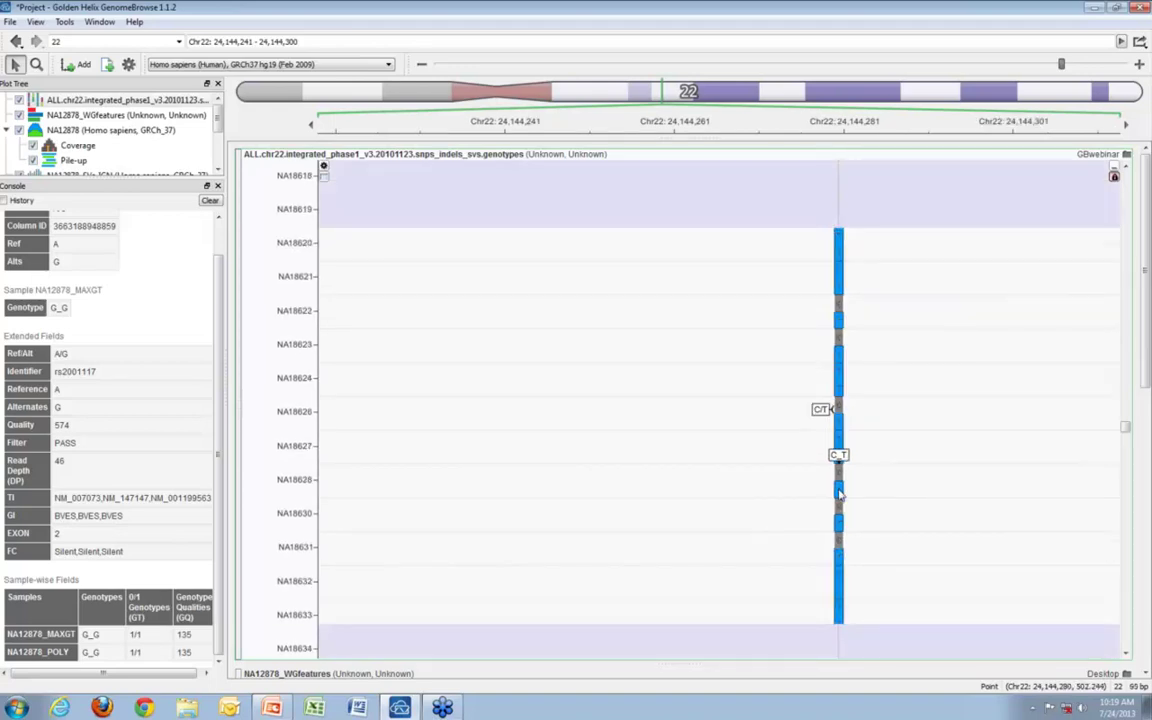
pyautogui.scroll(-2, 1032, 398)
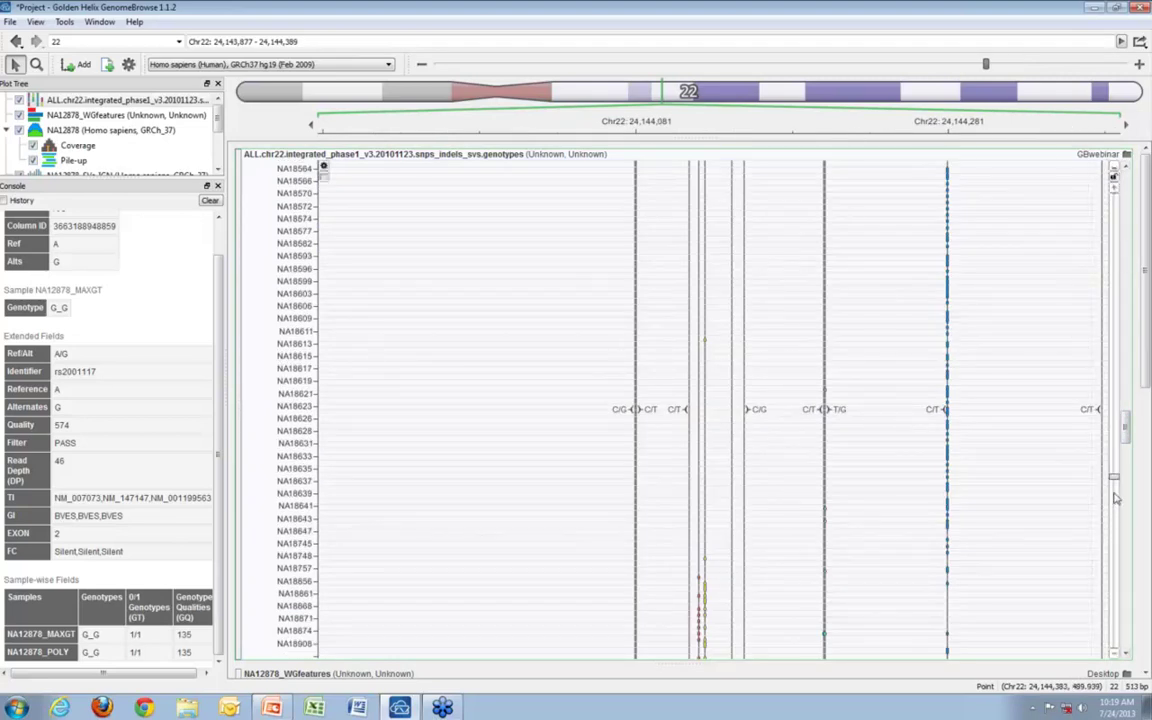
pyautogui.moveTo(1117, 485); pyautogui.dragTo(1116, 622)
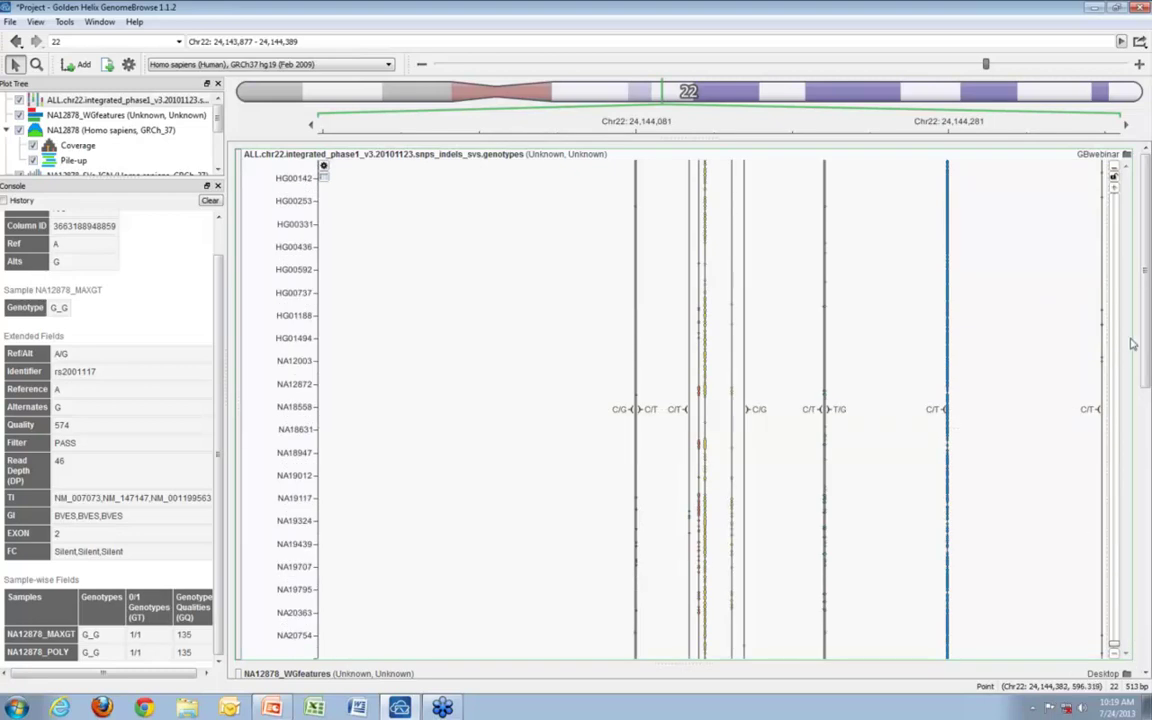
pyautogui.scroll(-1, 1147, 318)
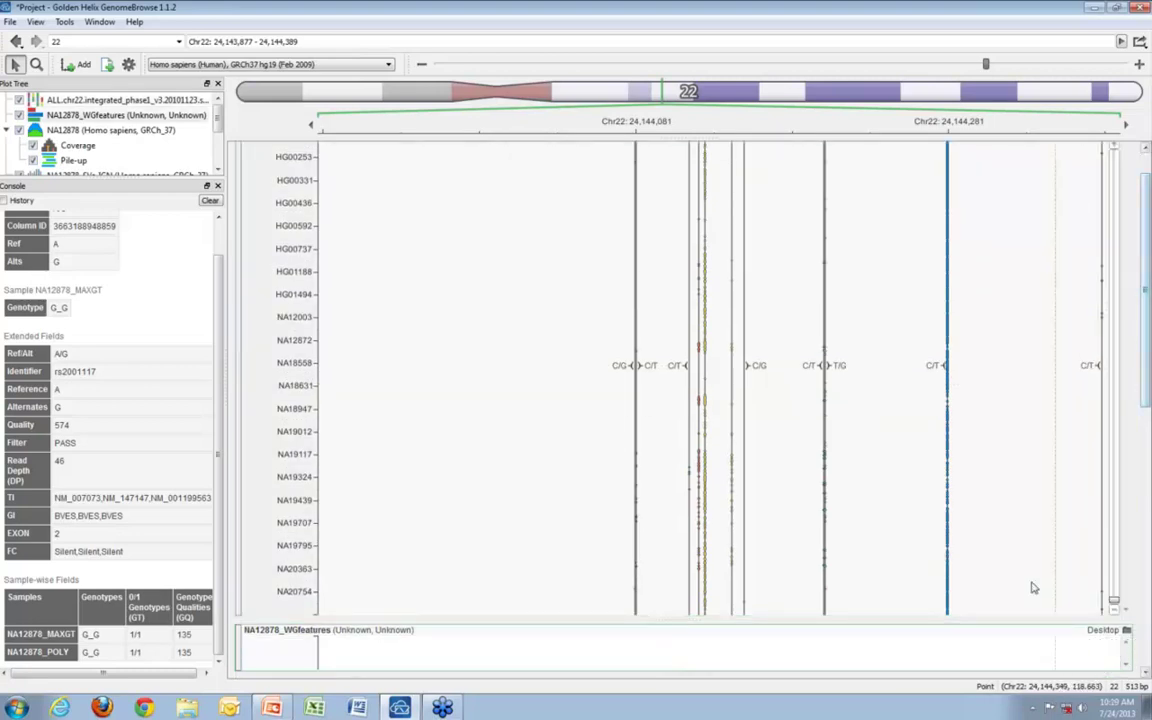
pyautogui.moveTo(726, 670); pyautogui.dragTo(726, 718)
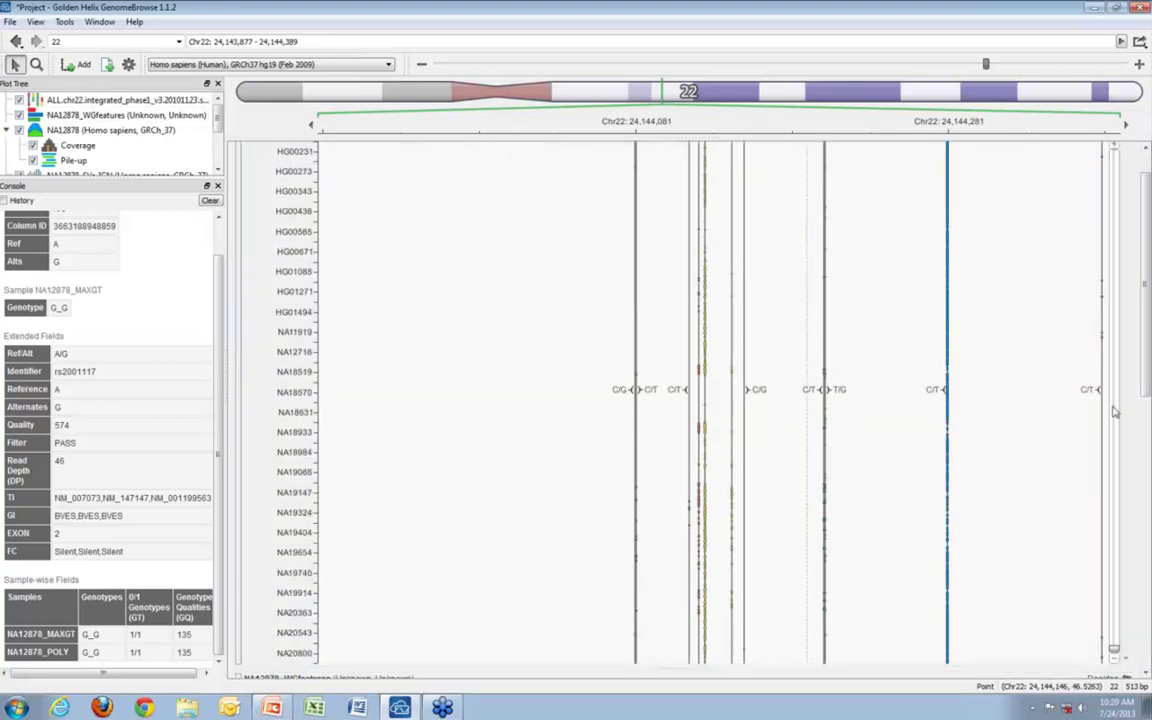
# Step: Widen the genome view to about 3.2 Kbp and show the details of the -/T insertion at Chr22: 24,142,979
pyautogui.scroll(-1, 780, 440)
pyautogui.scroll(-4, 780, 440)
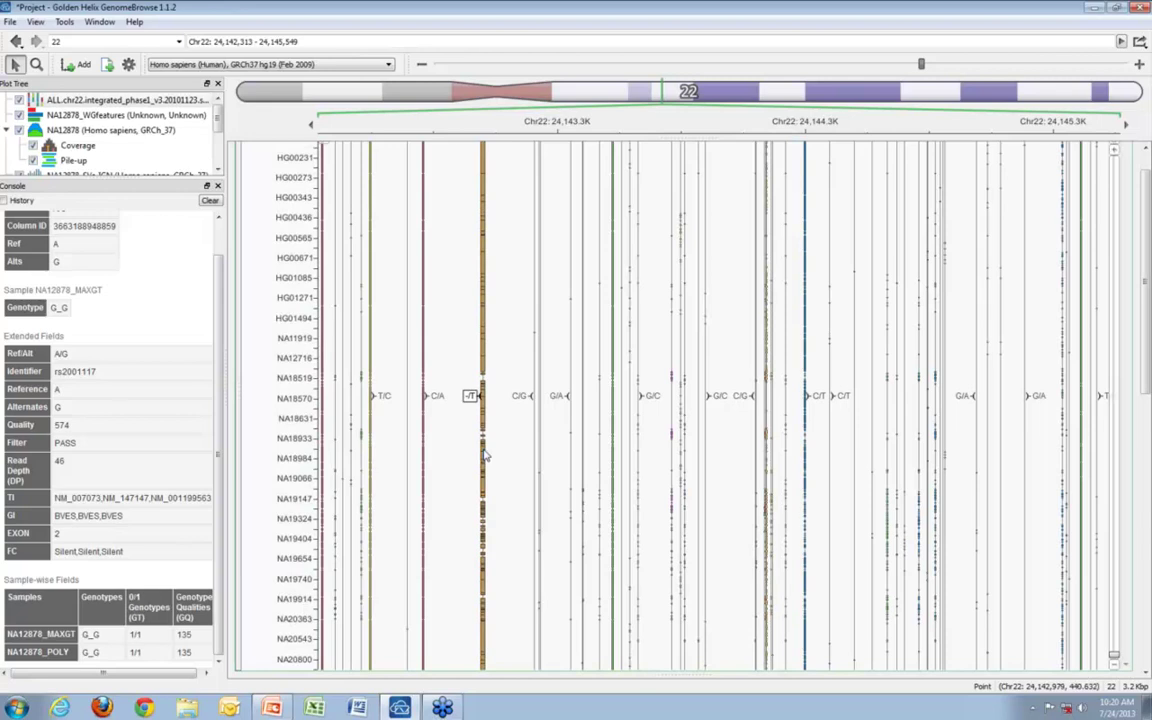
pyautogui.click(484, 455)
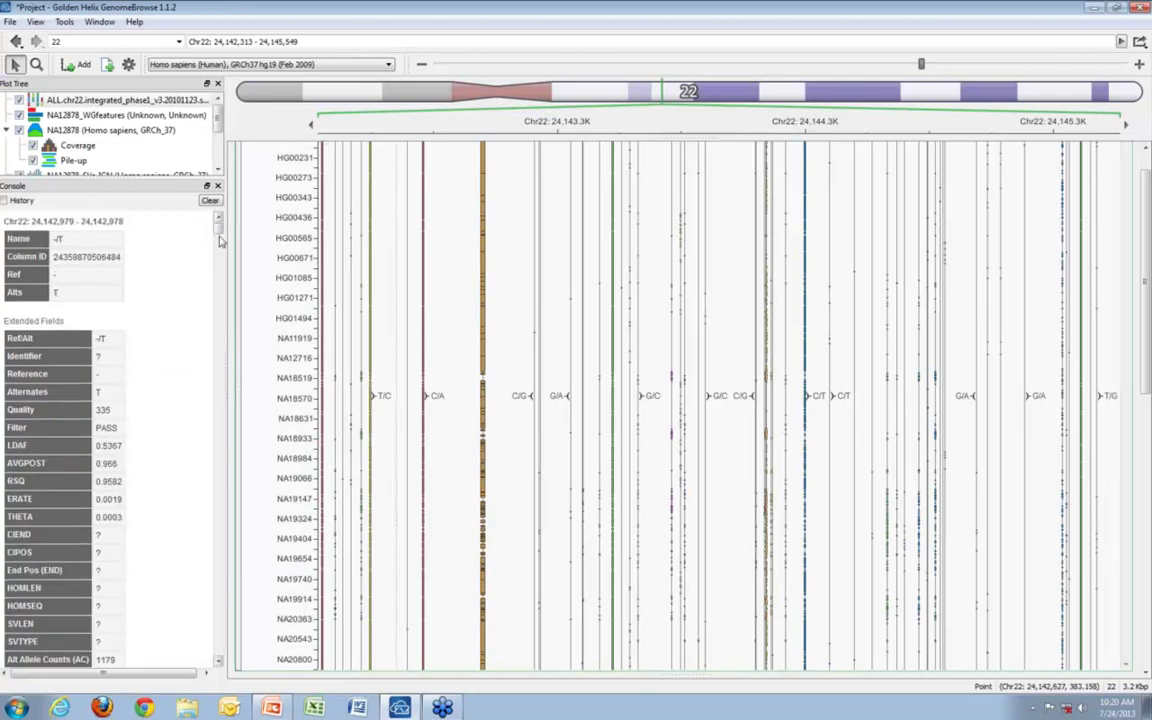
pyautogui.moveTo(220, 232)
pyautogui.mouseDown()
pyautogui.moveTo(200, 657)
pyautogui.moveTo(206, 228)
pyautogui.mouseUp()
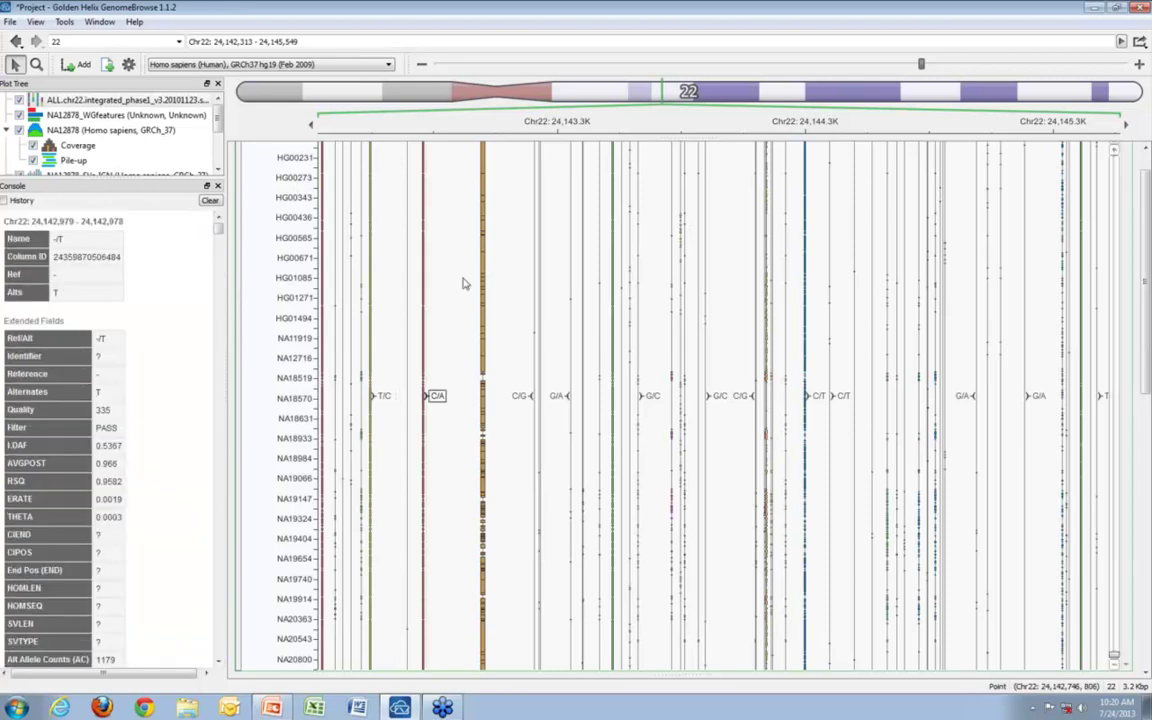
# Step: Shrink the genotypes plot to a thin strip and examine the NA12878 coverage, pile-up, variant and gene tracks beneath it
pyautogui.moveTo(674, 677); pyautogui.dragTo(640, 180)
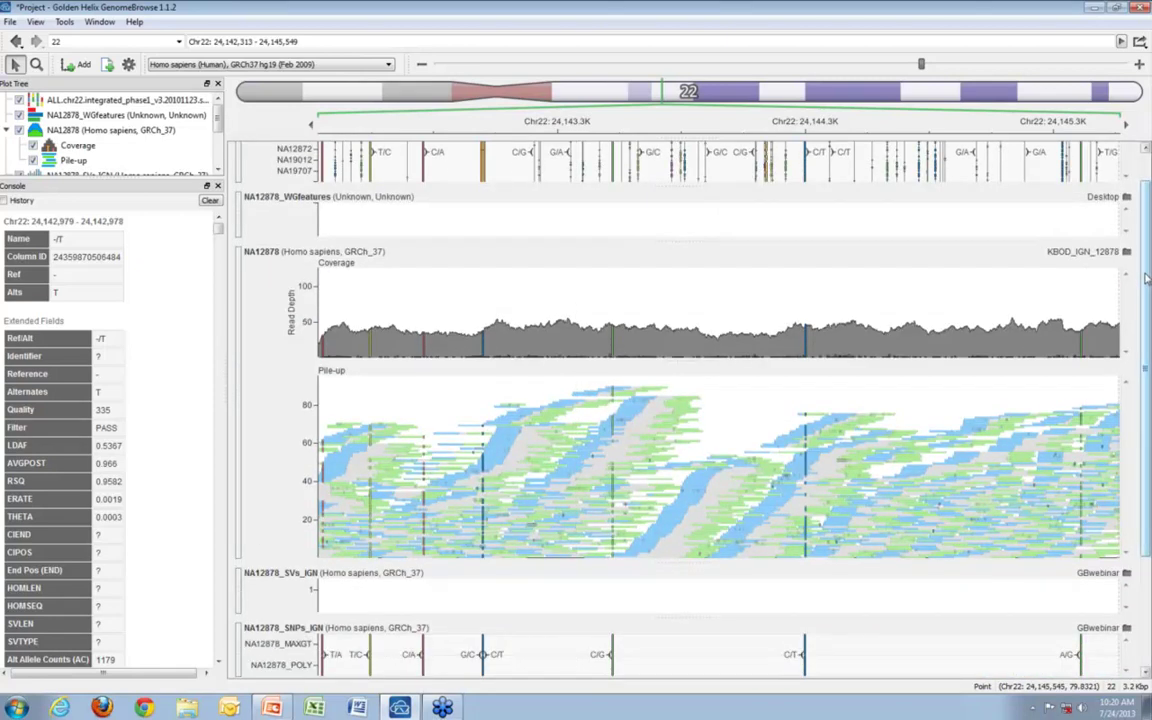
pyautogui.moveTo(1147, 278); pyautogui.dragTo(1147, 390)
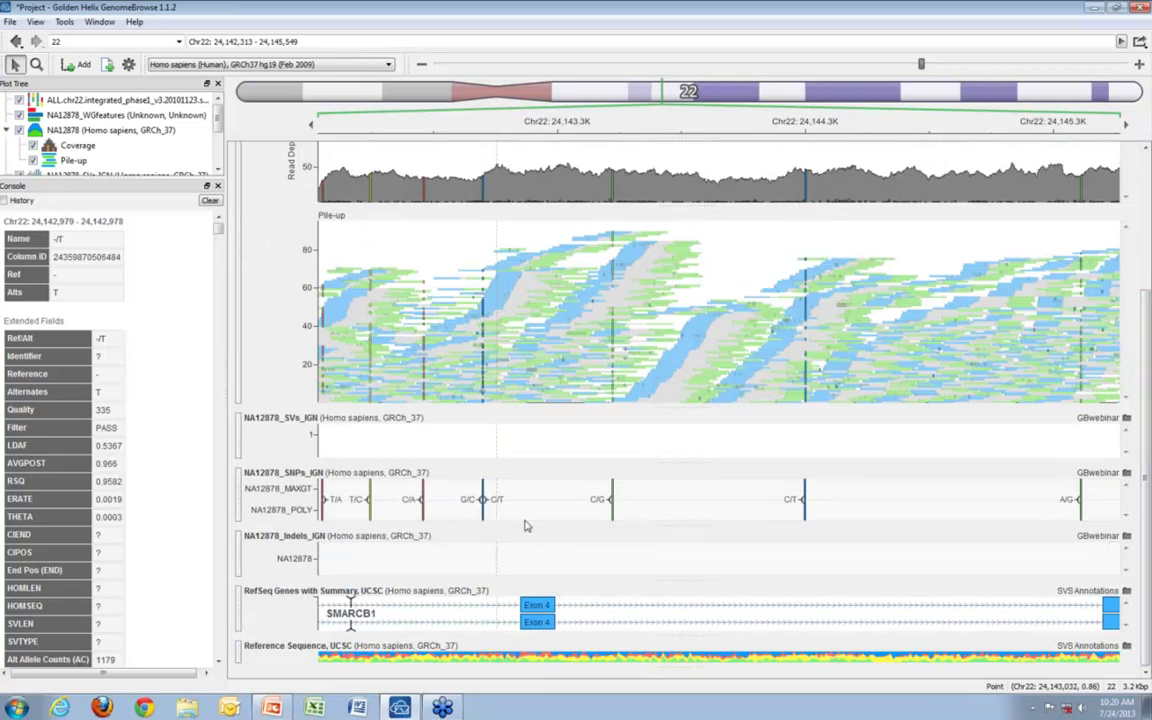
# Step: Minimize GenomeBrowse, start SVS and open the SVS_RNA_GB project
pyautogui.click(1094, 10)
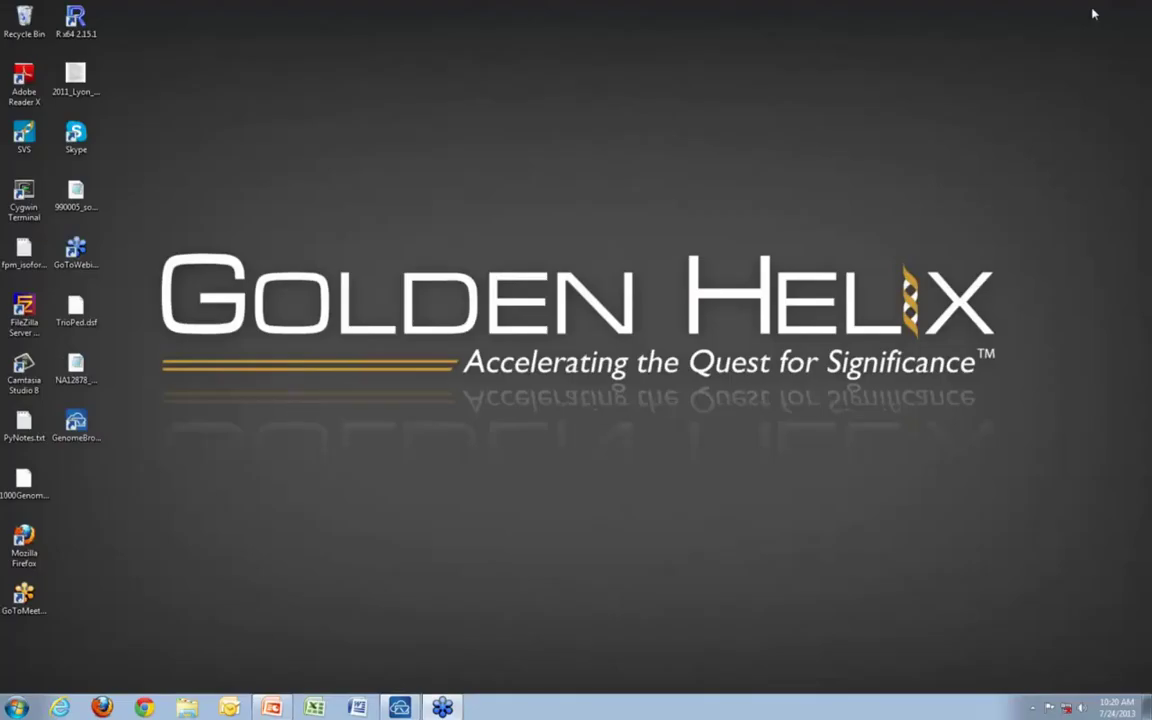
pyautogui.doubleClick(40, 143)
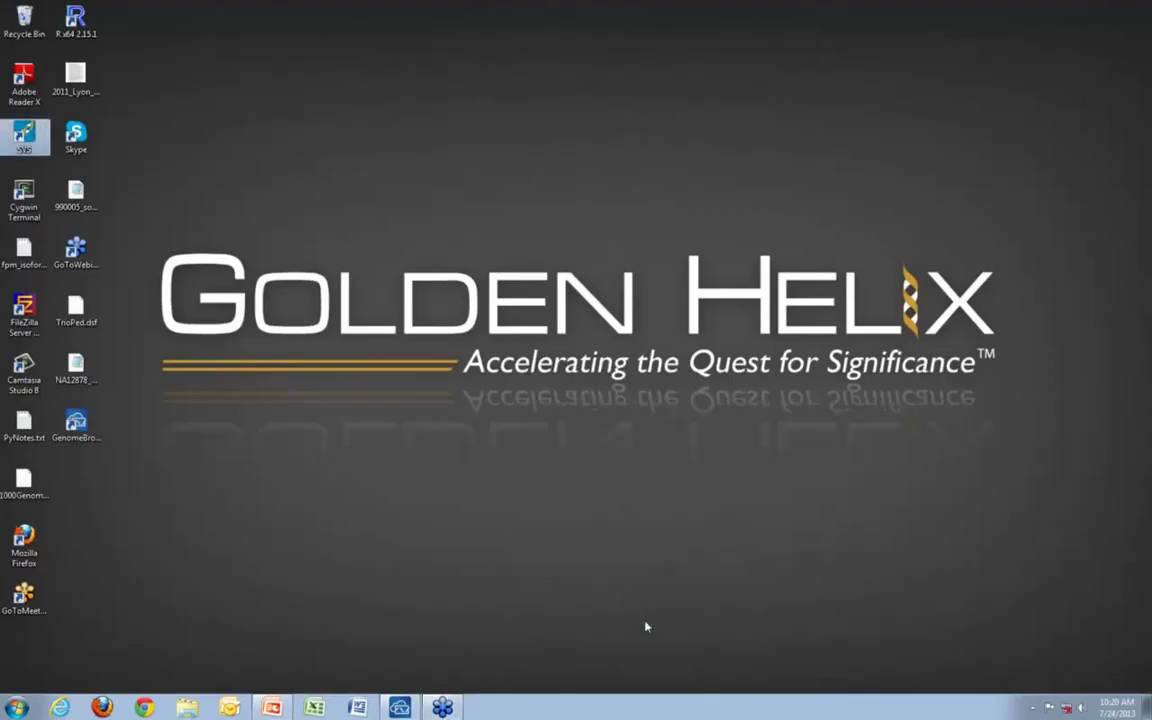
pyautogui.click(372, 471)
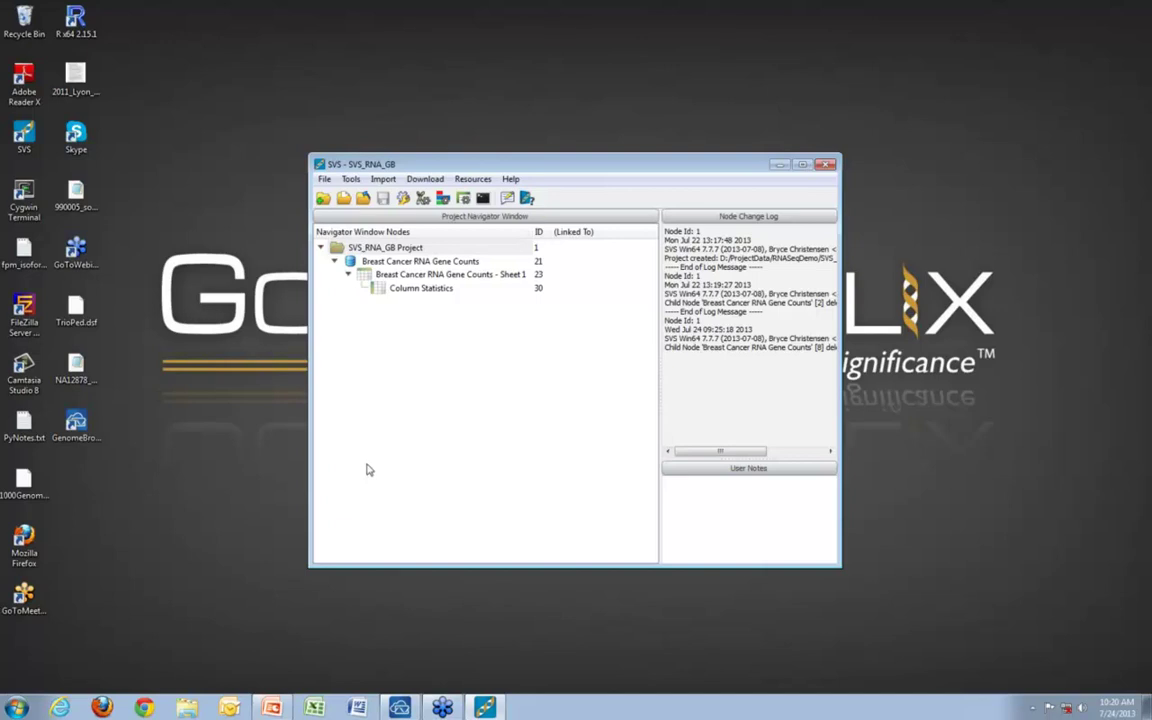
# Step: View Breast Cancer RNA Gene Counts - Sheet 1 full screen with its marker map shown, browse to the chromosome 5 genes, and close it
pyautogui.doubleClick(392, 276)
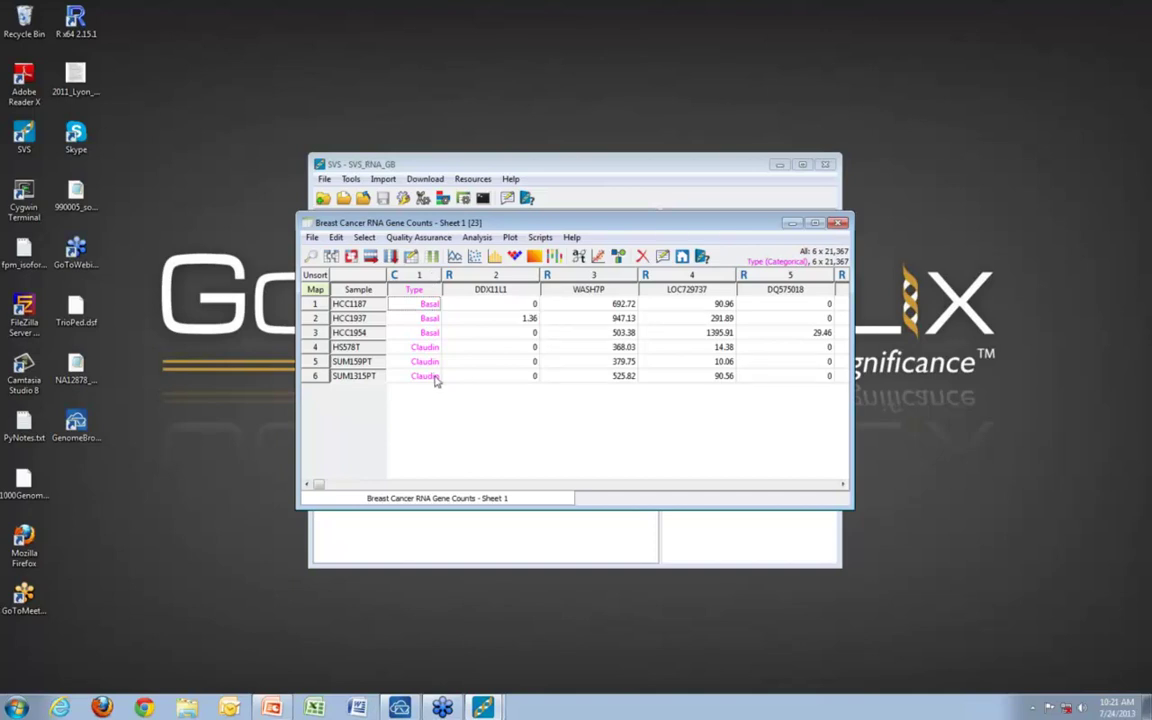
pyautogui.click(817, 223)
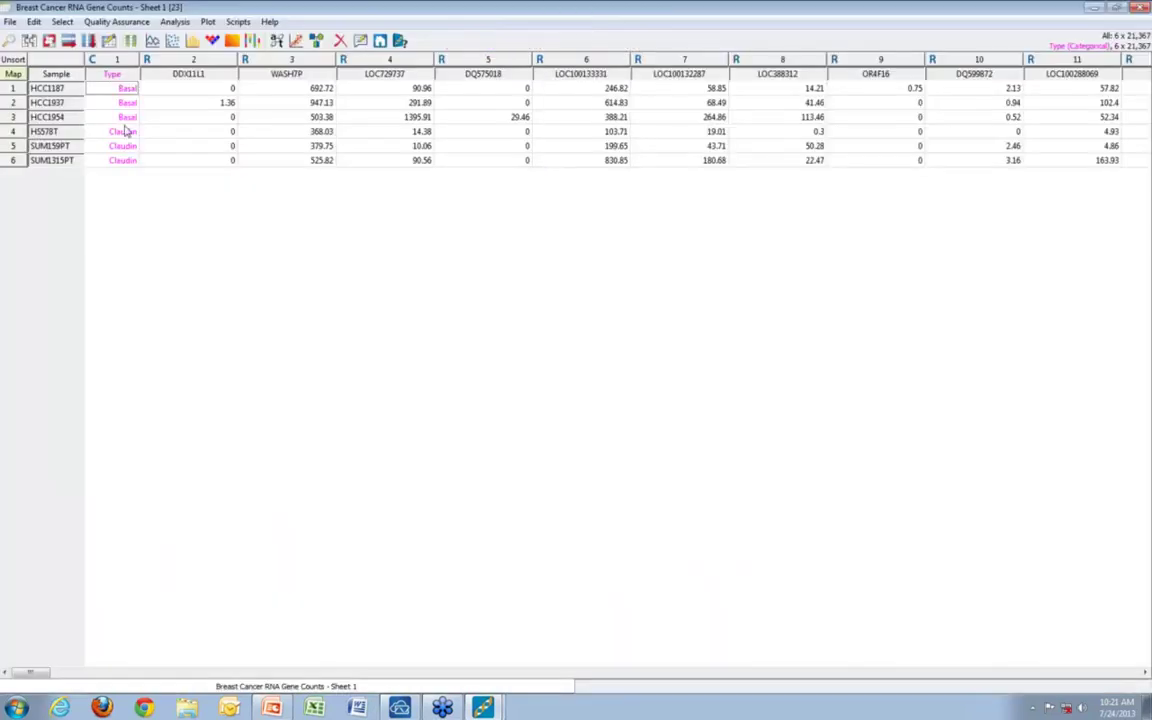
pyautogui.click(13, 75)
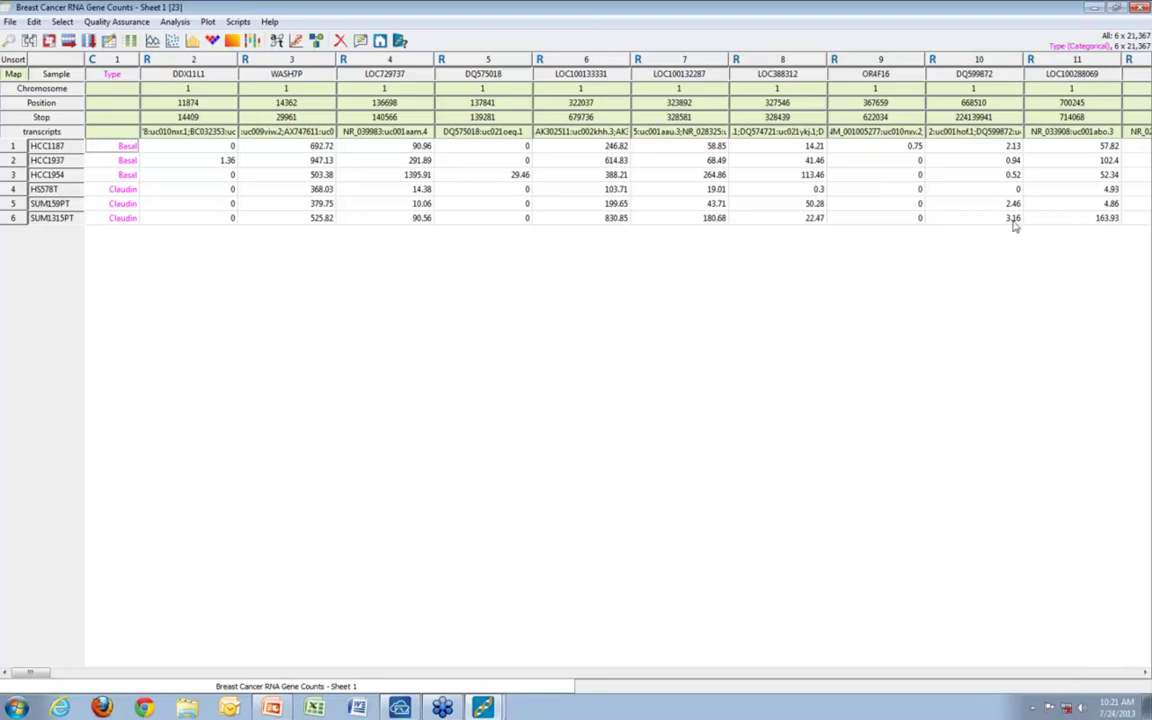
pyautogui.moveTo(31, 675); pyautogui.dragTo(350, 615)
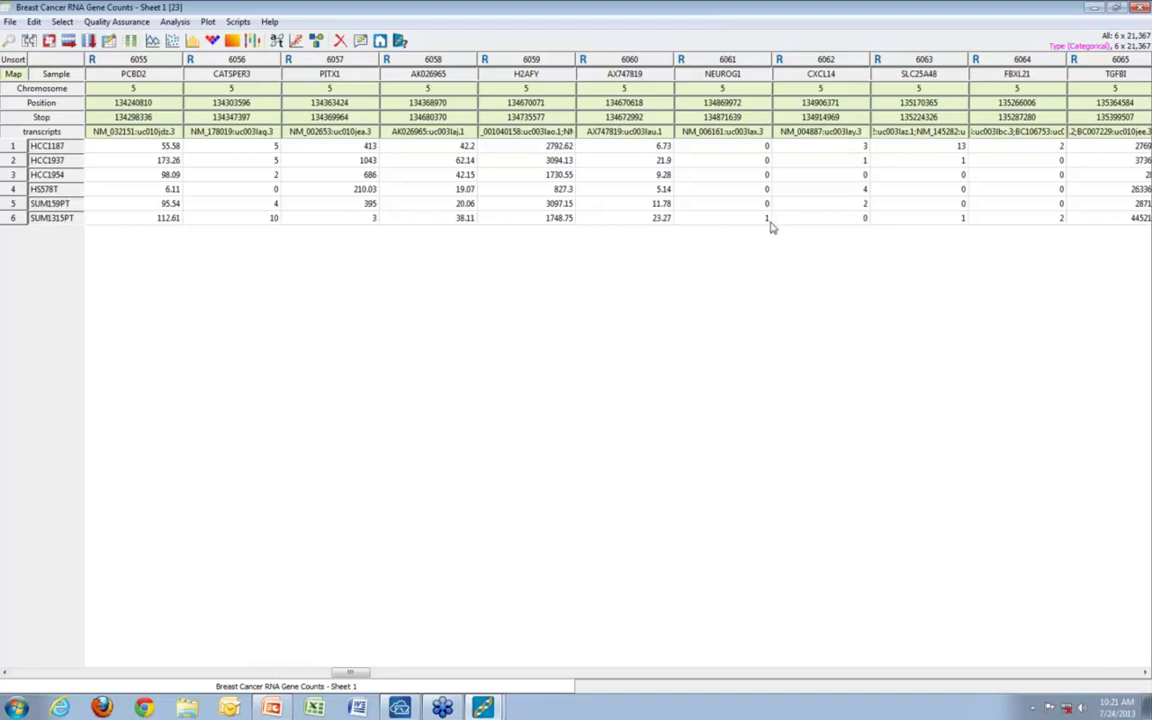
pyautogui.click(1140, 7)
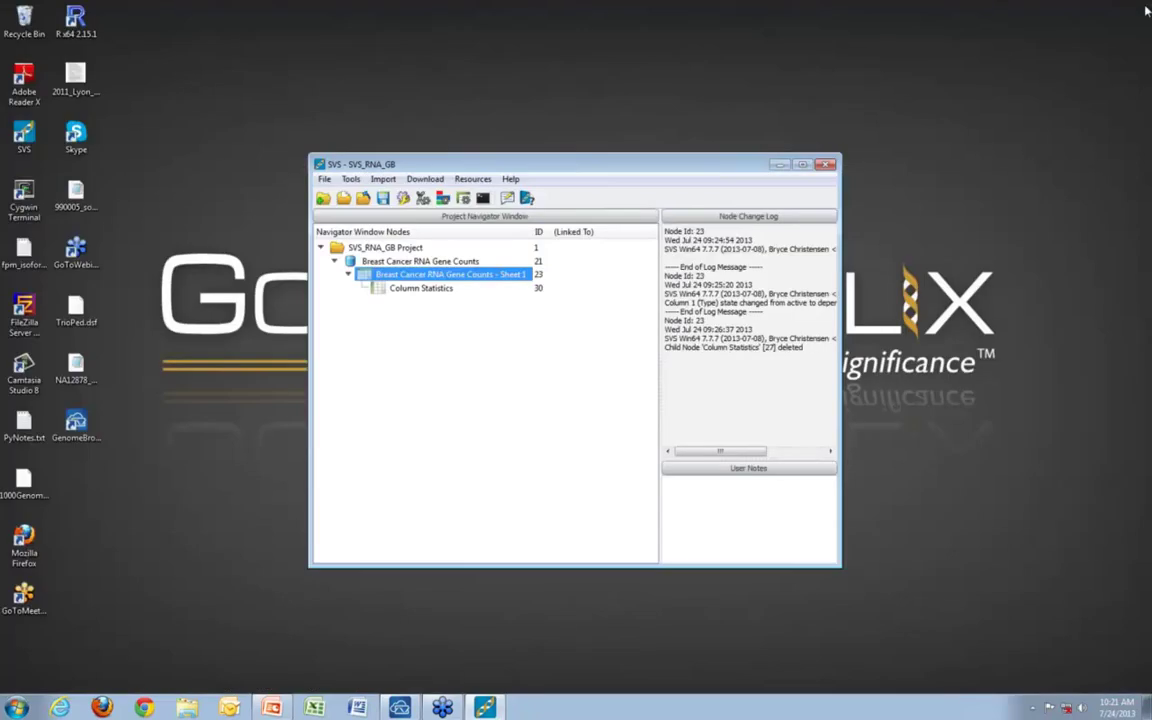
# Step: Open the Column Statistics spreadsheet and maximize its window to compare the Basal and Claudin statistics
pyautogui.doubleClick(421, 288)
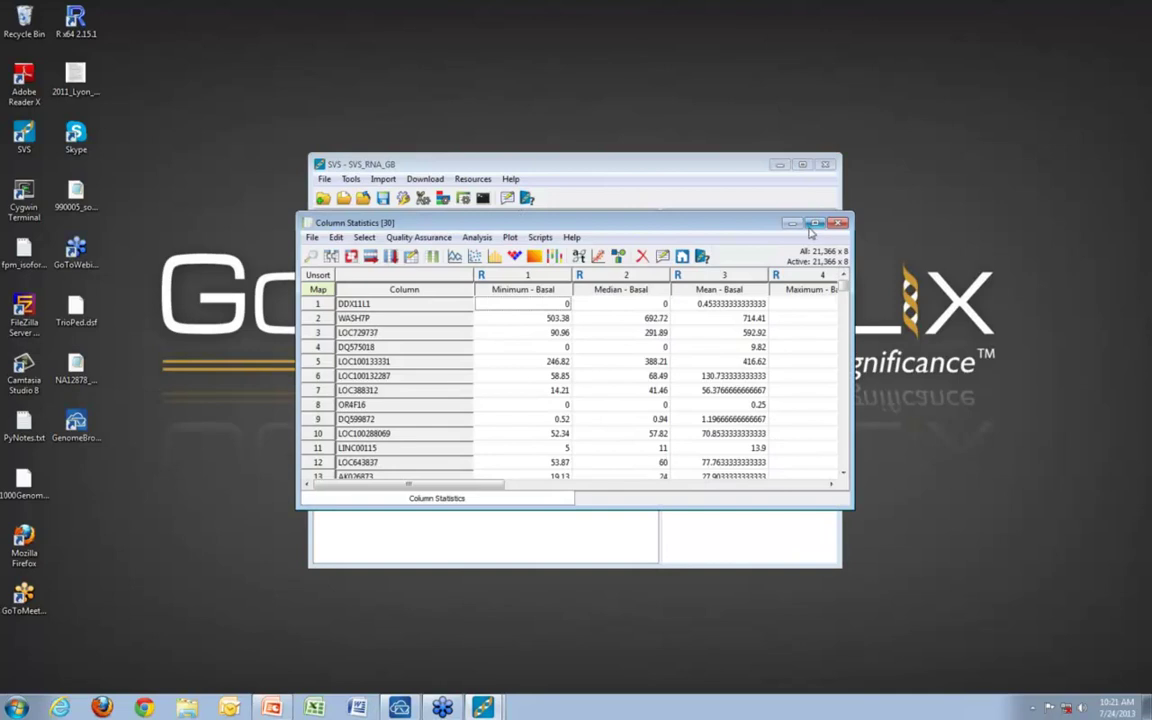
pyautogui.doubleClick(560, 220)
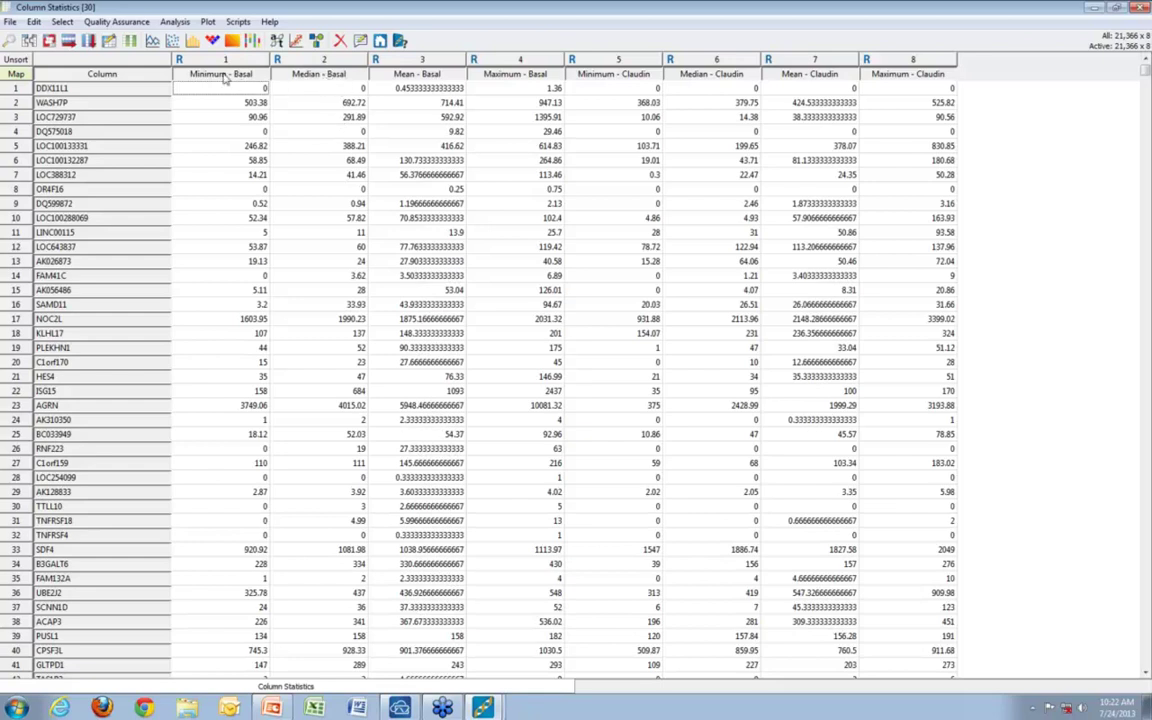
# Step: Start Filter on Multiple Columns with the Median - Basal and Median - Claudin columns and proceed to the filter settings
pyautogui.click(64, 22)
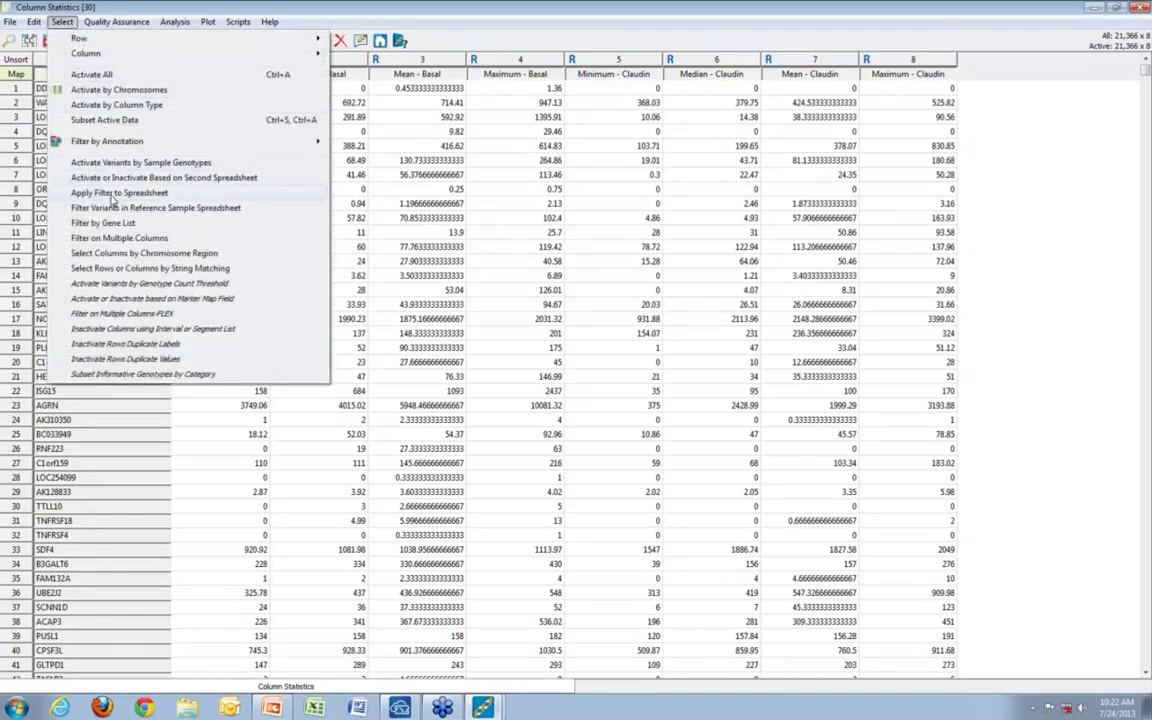
pyautogui.click(116, 22)
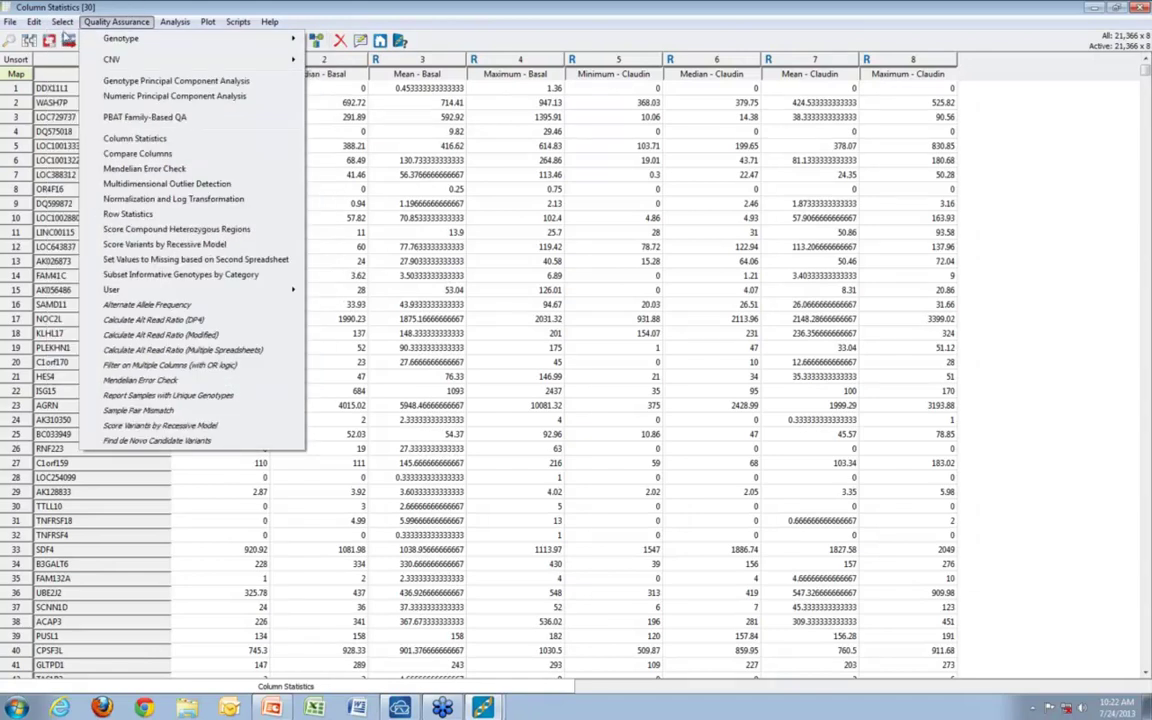
pyautogui.moveTo(62, 22)
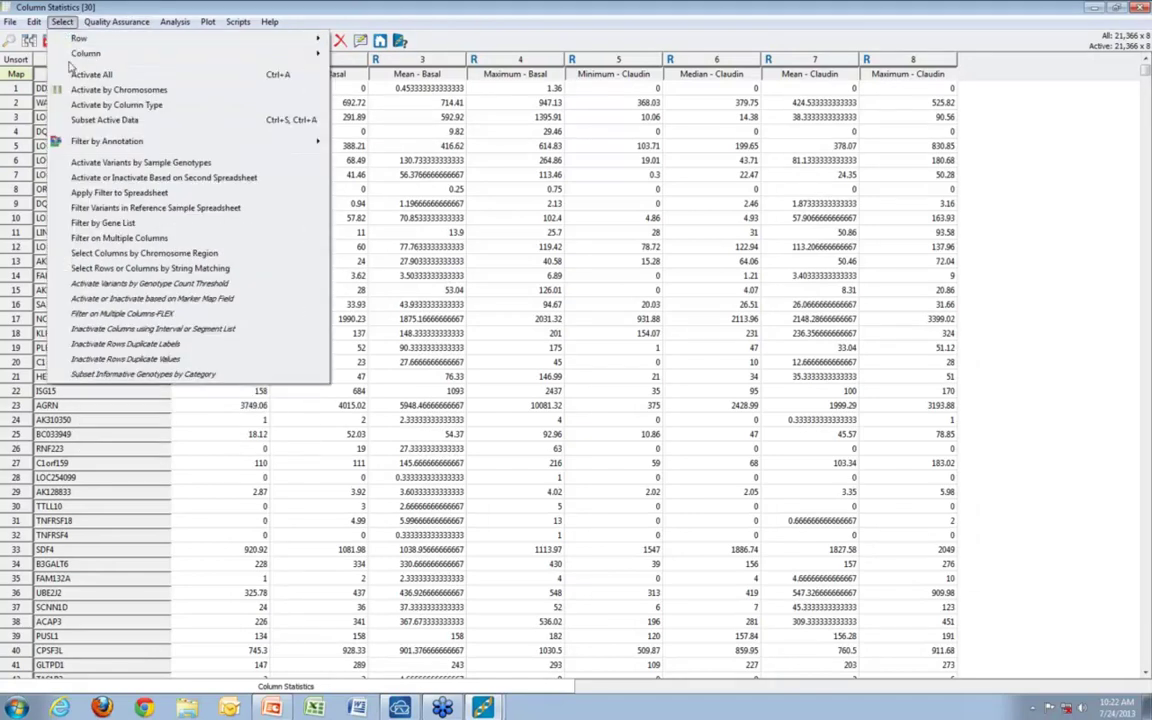
pyautogui.click(117, 240)
pyautogui.click(676, 278)
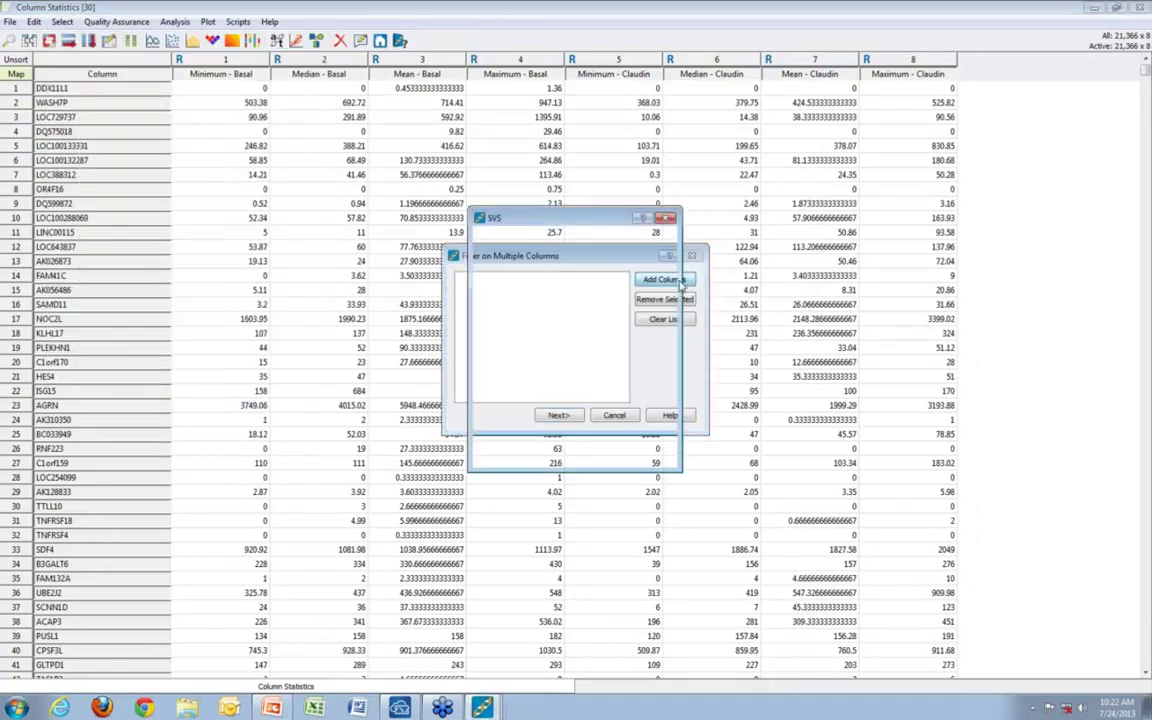
pyautogui.click(495, 300)
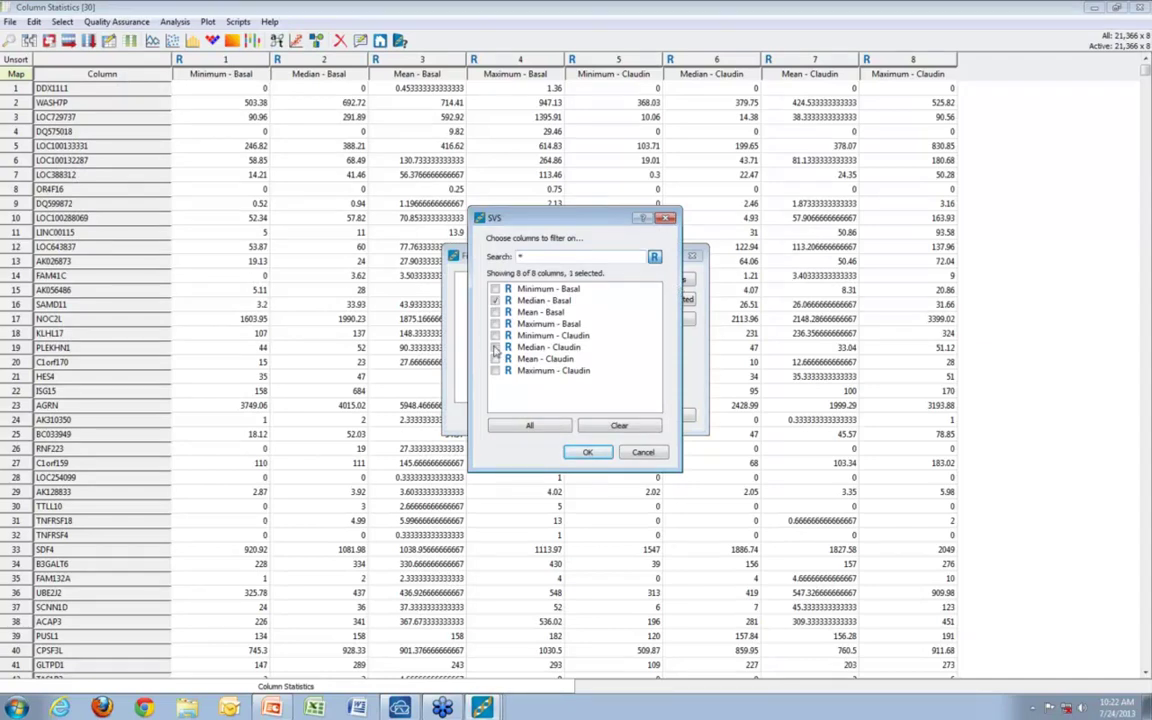
pyautogui.click(495, 347)
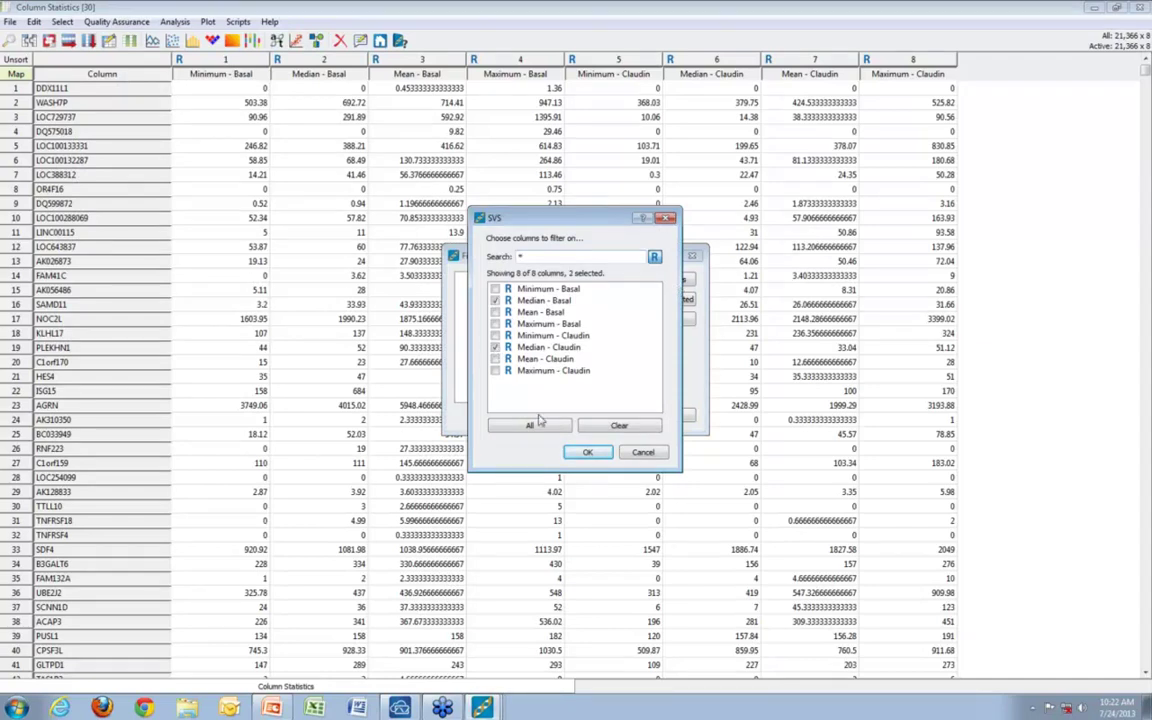
pyautogui.click(588, 452)
pyautogui.click(572, 415)
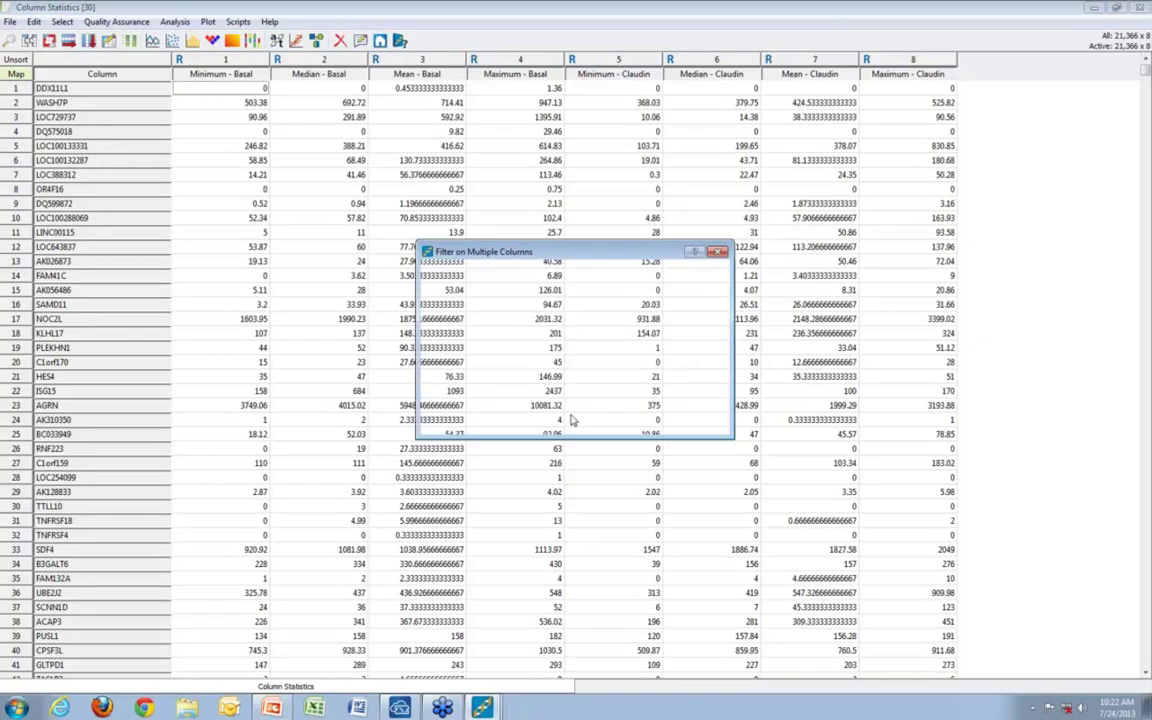
# Step: Filter the rows to keep only genes with both Median - Basal and Median - Claudin greater than 0
pyautogui.click(526, 315)
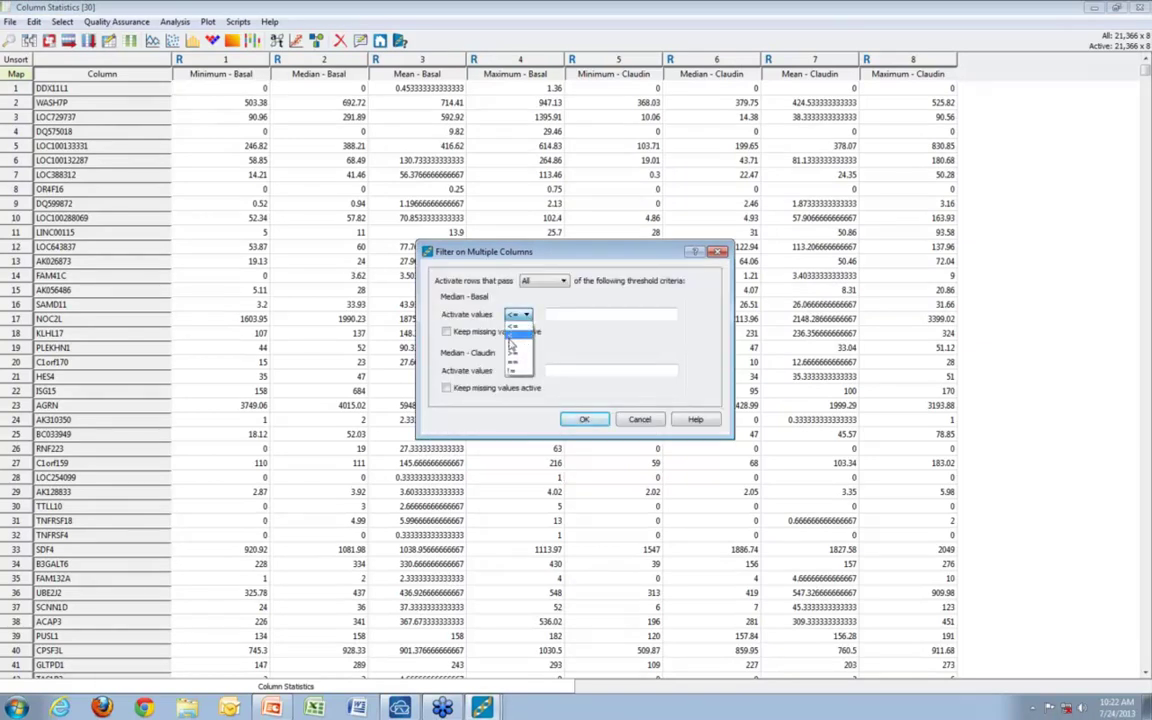
pyautogui.click(518, 348)
pyautogui.click(572, 315)
pyautogui.write('0')
pyautogui.click(518, 371)
pyautogui.click(518, 404)
pyautogui.click(583, 376)
pyautogui.write('0')
pyautogui.click(584, 419)
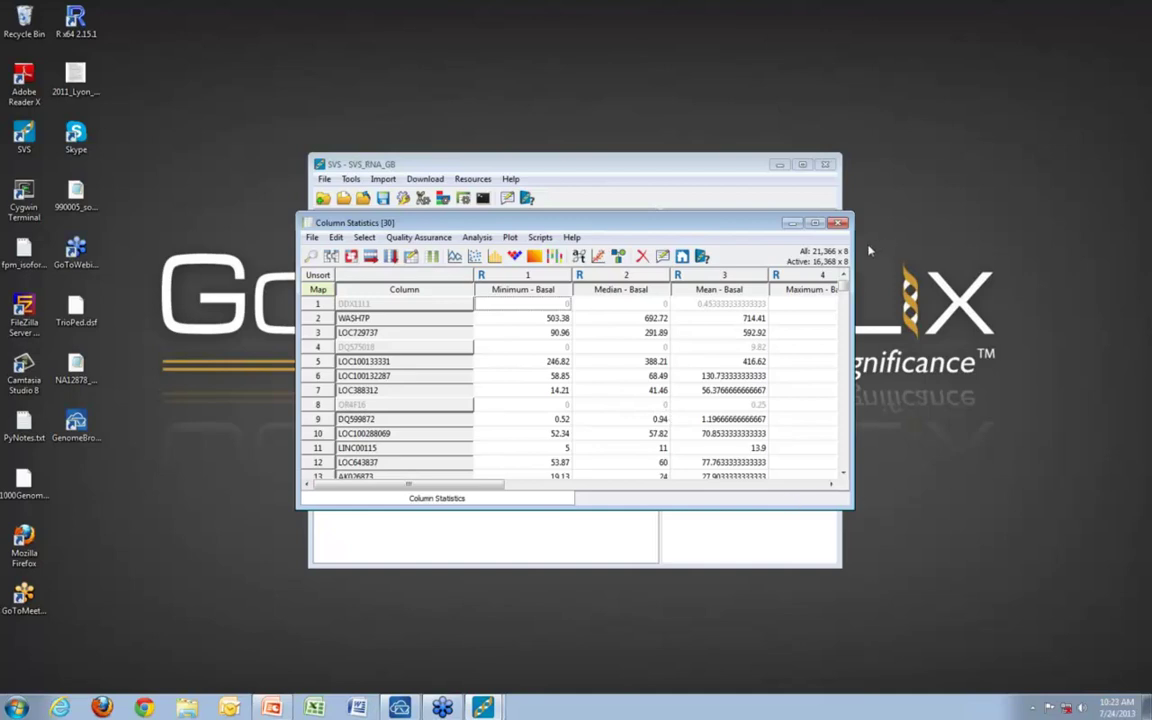
# Step: Apply the filtered rows to the Breast Cancer RNA Gene Counts spreadsheet, check its first columns, and close Column Statistics
pyautogui.moveTo(751, 224); pyautogui.dragTo(951, 345)
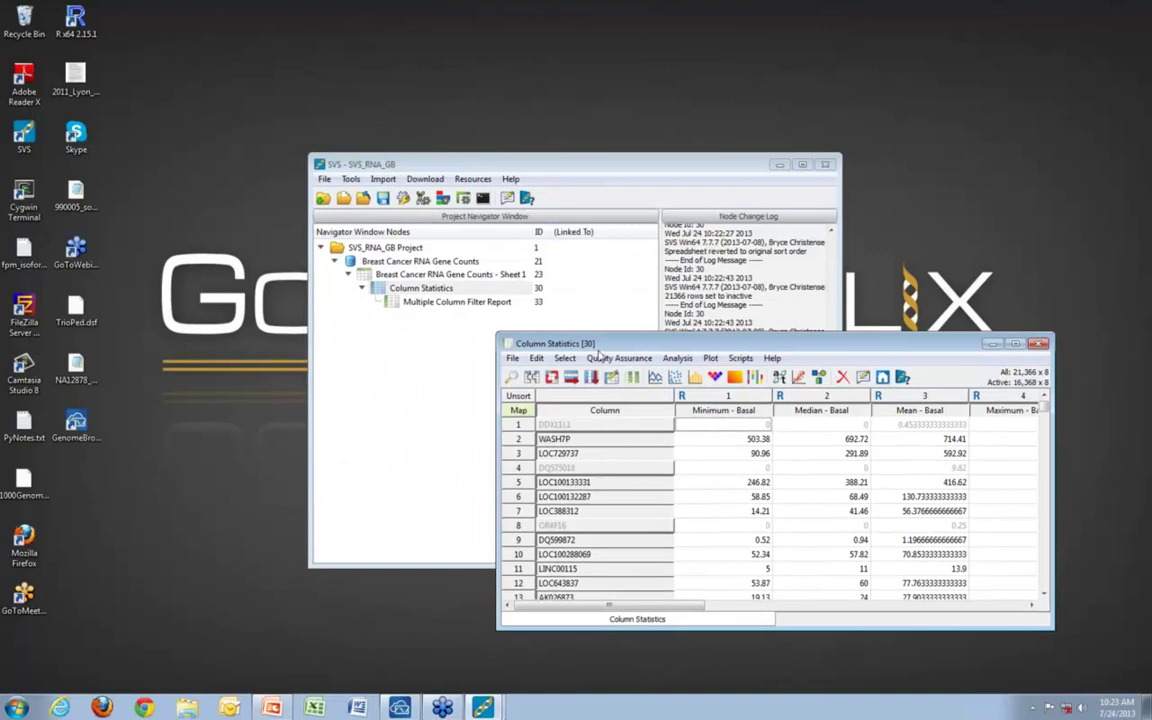
pyautogui.click(564, 358)
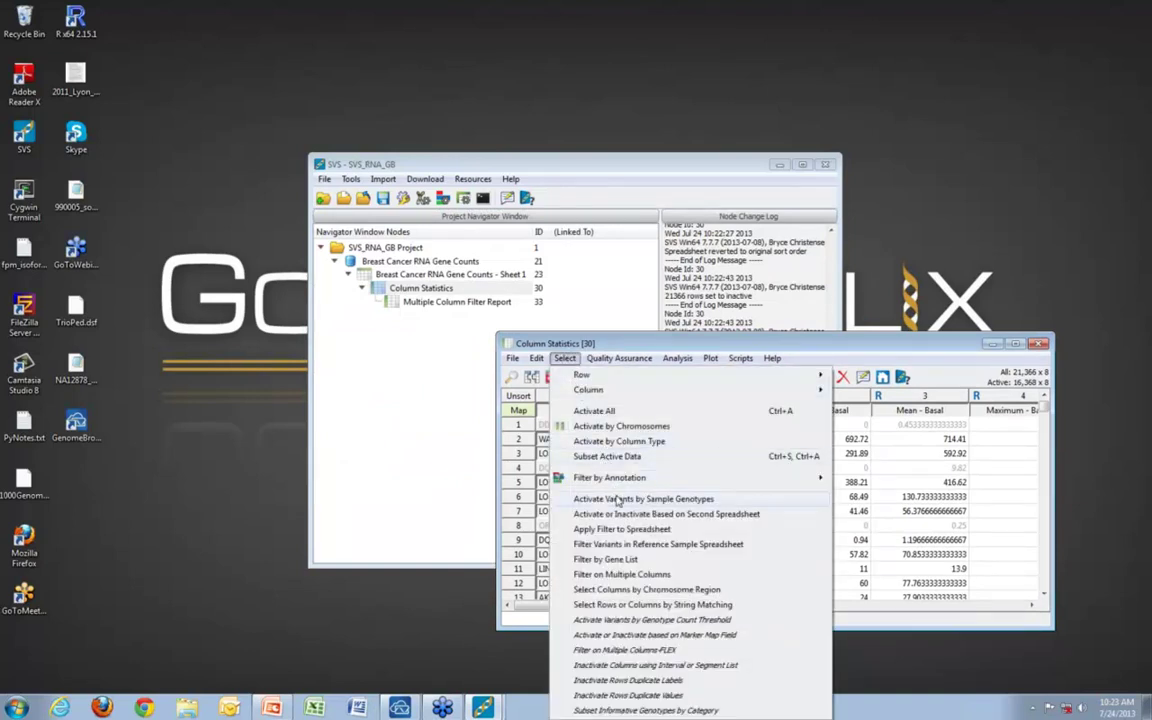
pyautogui.click(620, 530)
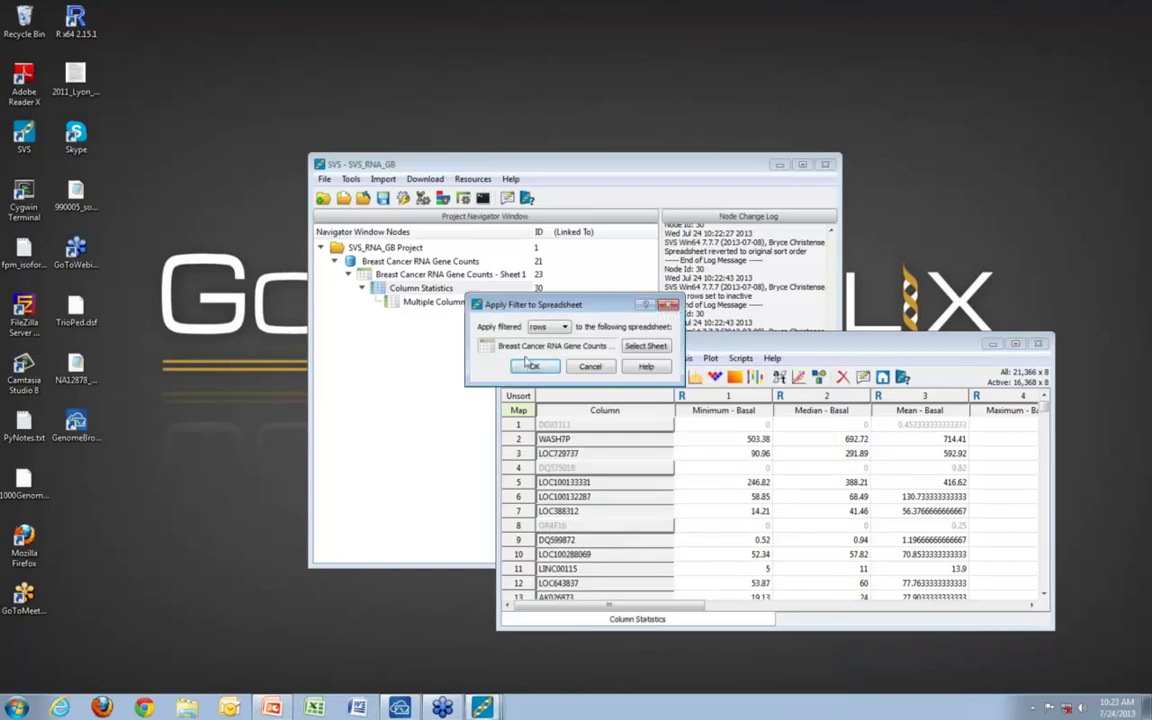
pyautogui.click(533, 366)
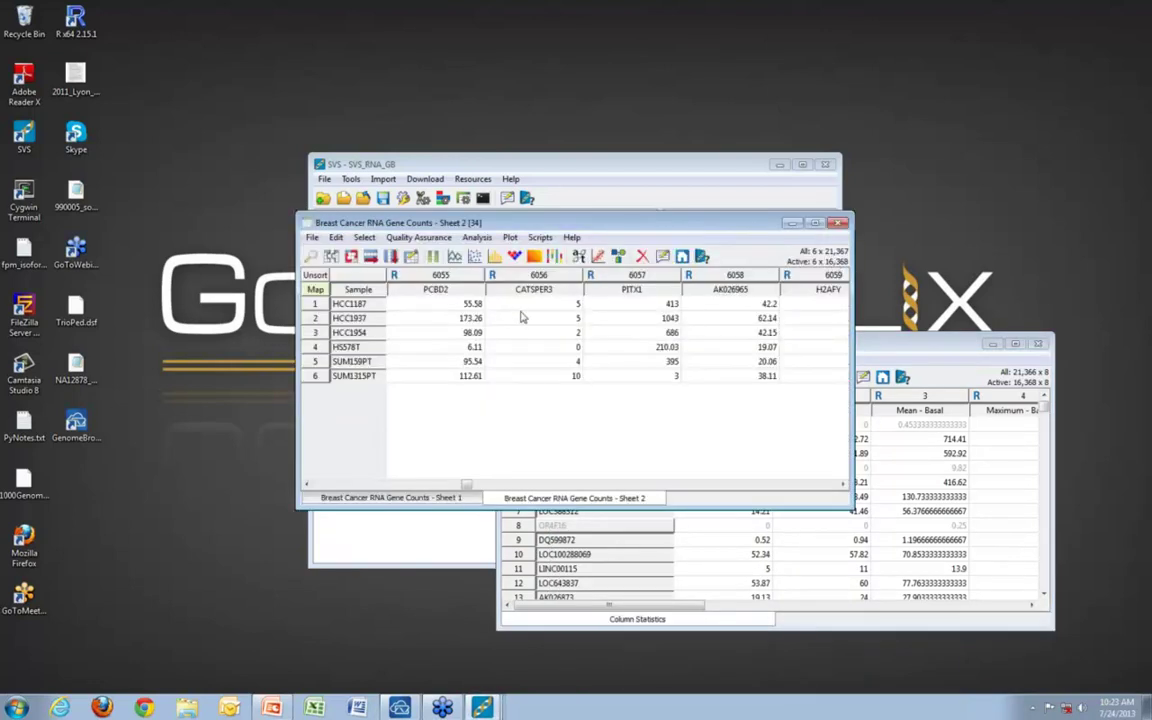
pyautogui.moveTo(466, 484); pyautogui.dragTo(312, 497)
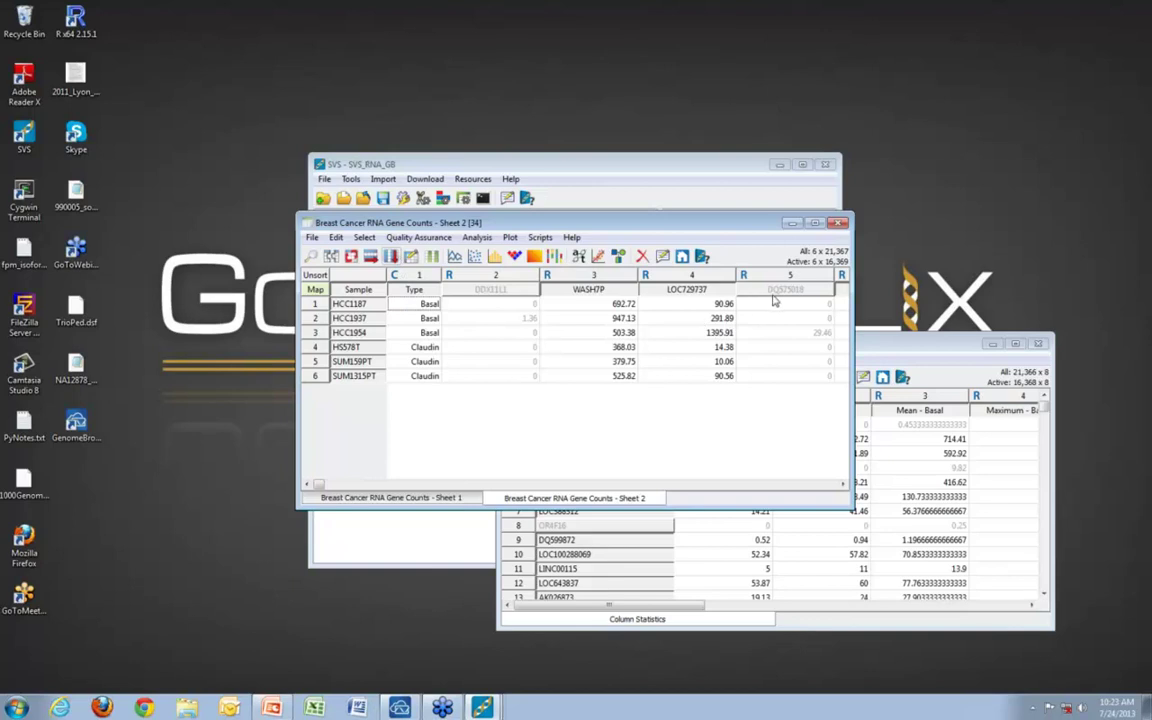
pyautogui.click(1040, 345)
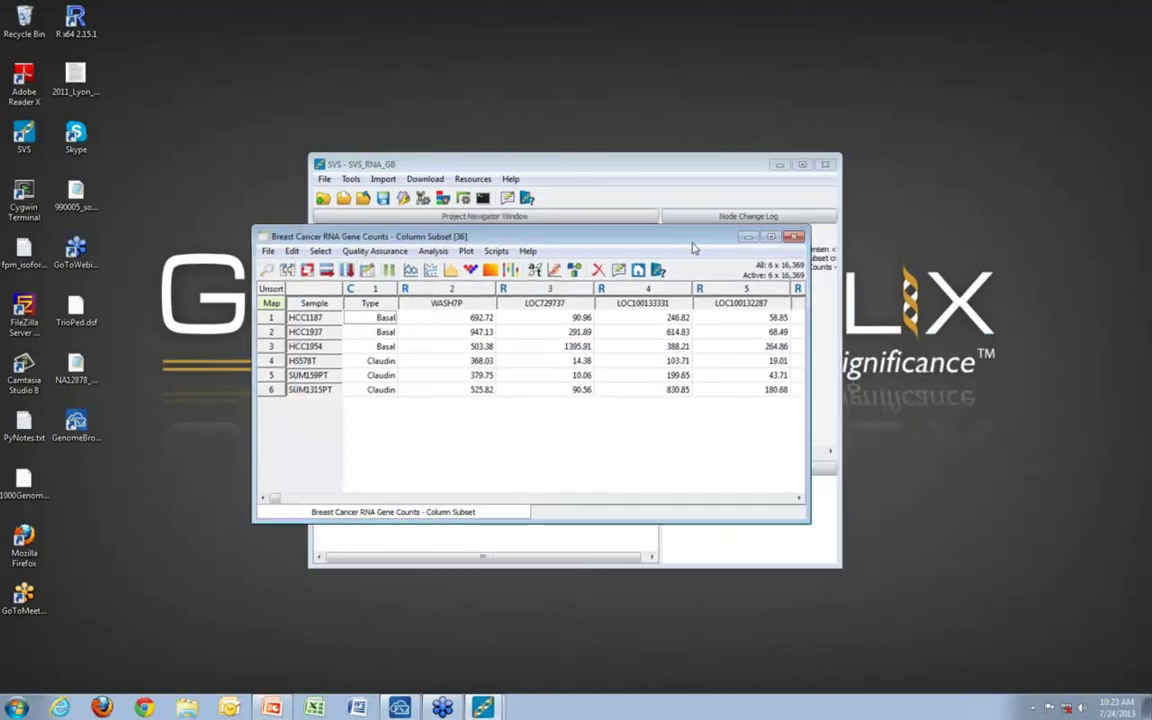
# Step: Make Type the dependent column and run DESeq Analysis for Basal versus Claudin p-values, with VST-transformed counts for the best 50
pyautogui.click(354, 293)
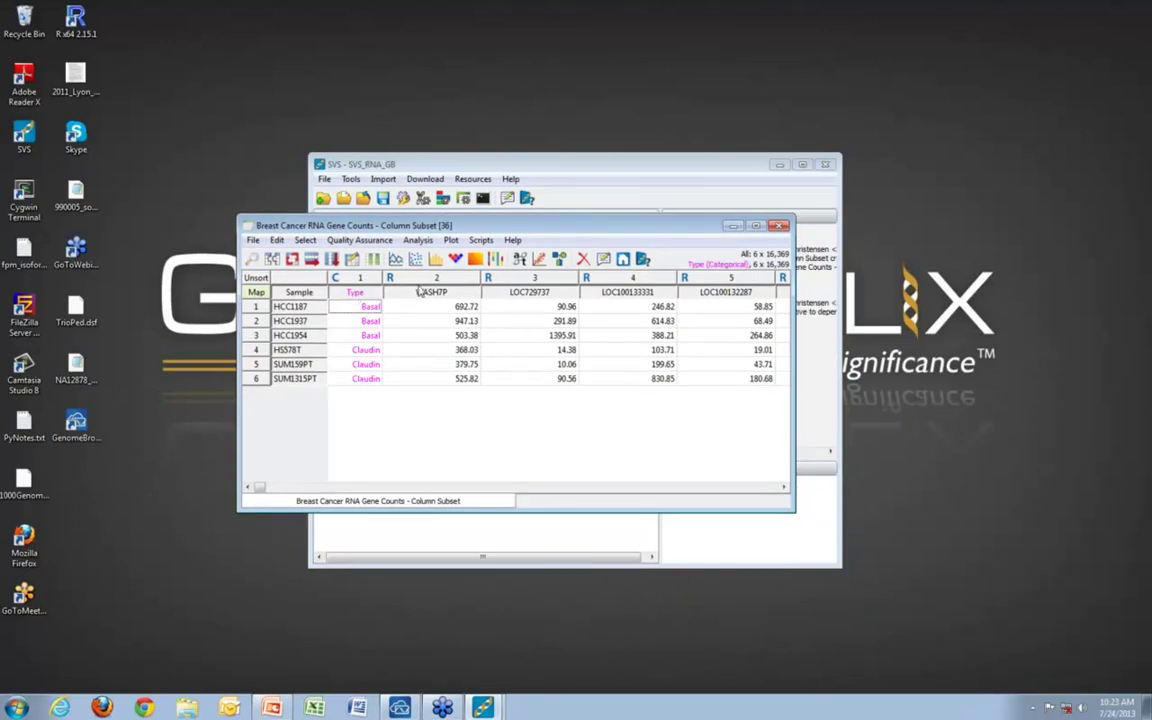
pyautogui.click(418, 240)
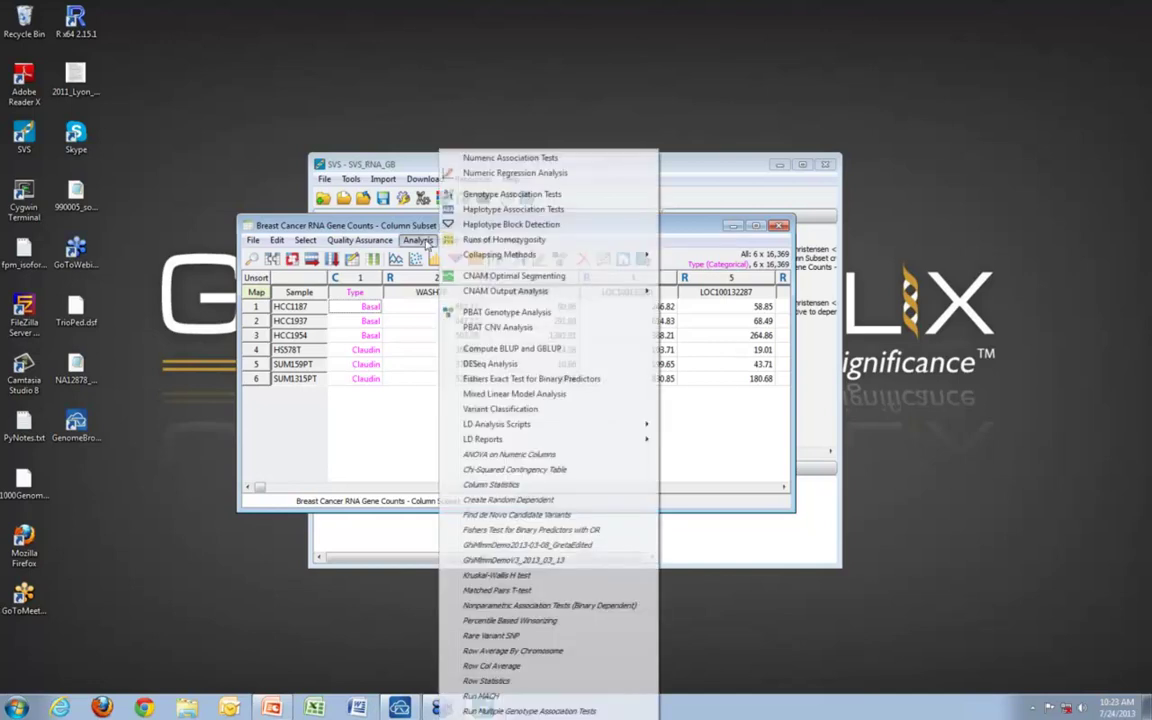
pyautogui.click(505, 366)
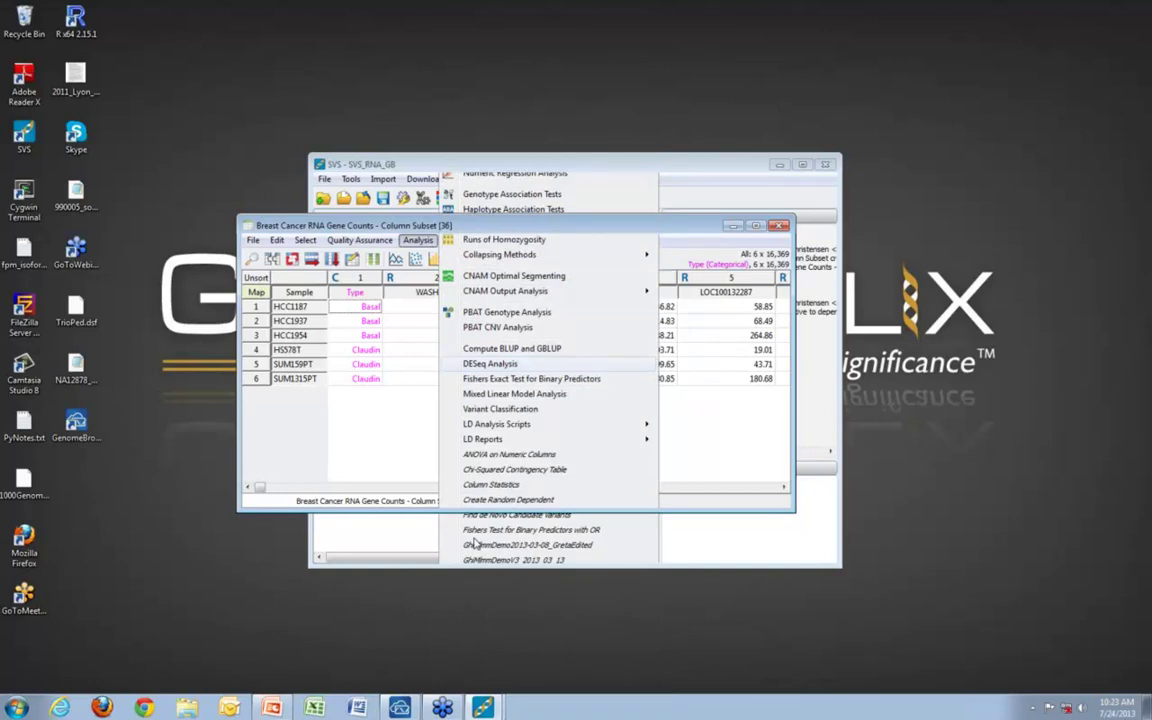
pyautogui.click(364, 280)
pyautogui.click(365, 369)
pyautogui.click(677, 523)
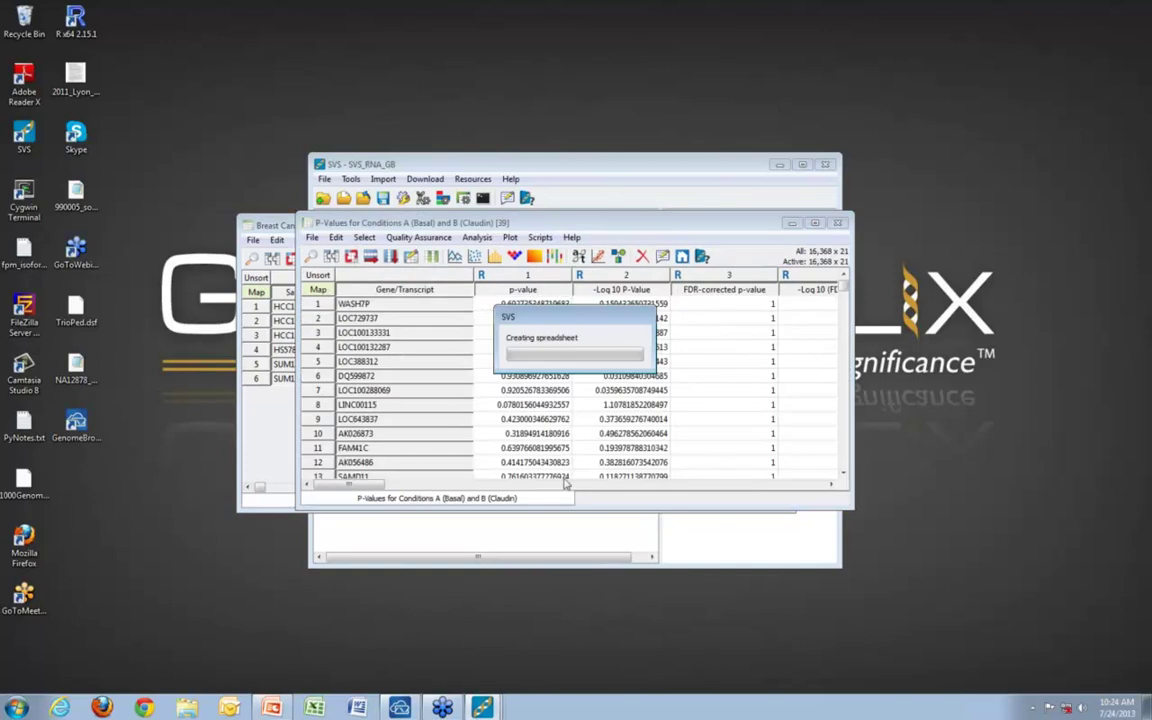
# Step: Close the VST-transformed counts and column subset spreadsheets and enlarge the project navigator window
pyautogui.click(840, 224)
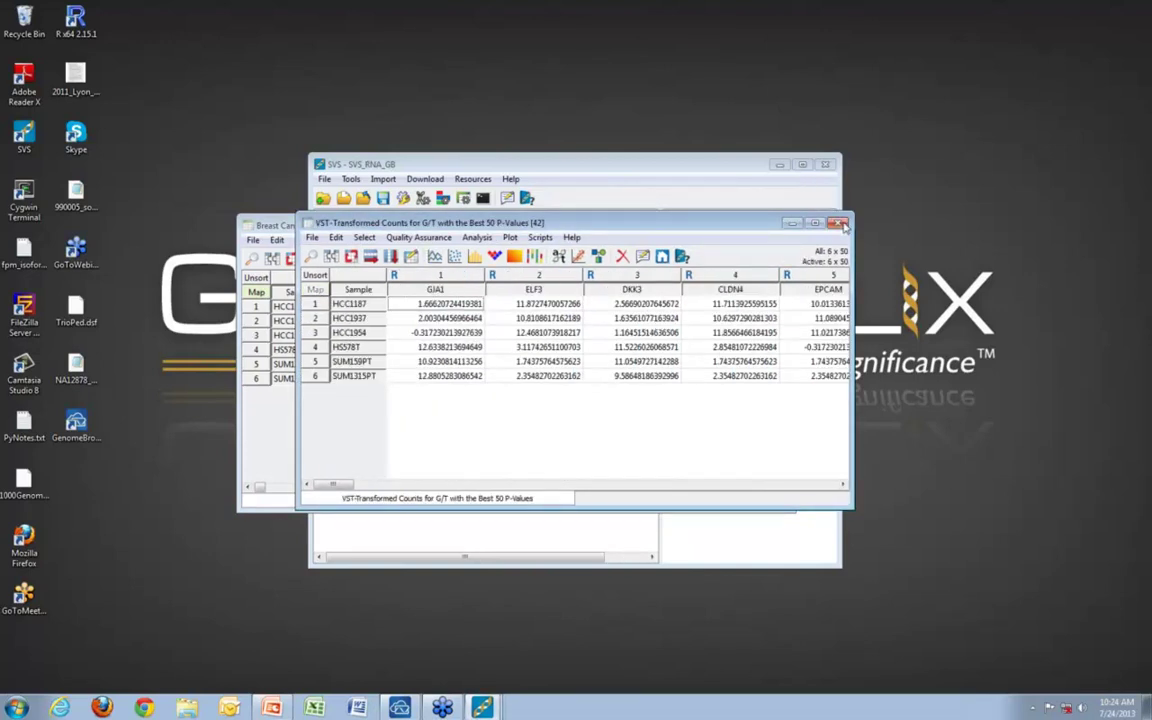
pyautogui.moveTo(690, 231); pyautogui.dragTo(619, 294)
pyautogui.click(778, 228)
pyautogui.click(707, 176)
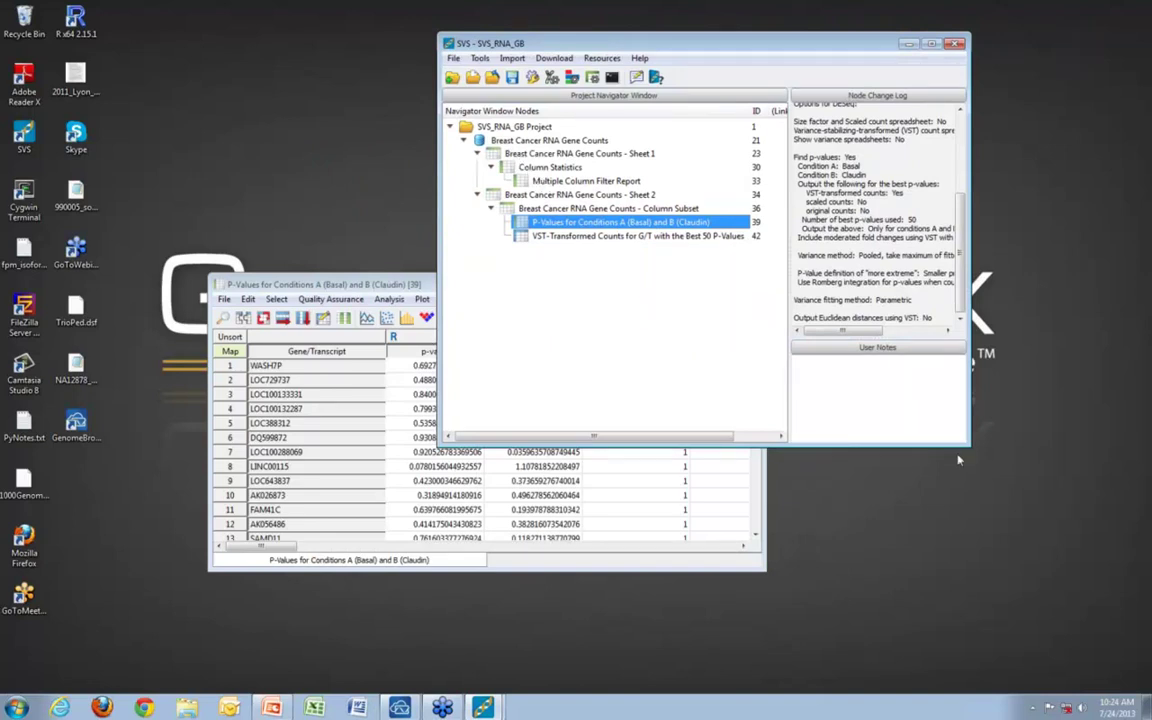
pyautogui.moveTo(967, 443); pyautogui.dragTo(1085, 598)
# Step: Review the change logs of the Sheet 1, Sheet 2, Column Subset and P-Values nodes, widening the log area
pyautogui.click(546, 155)
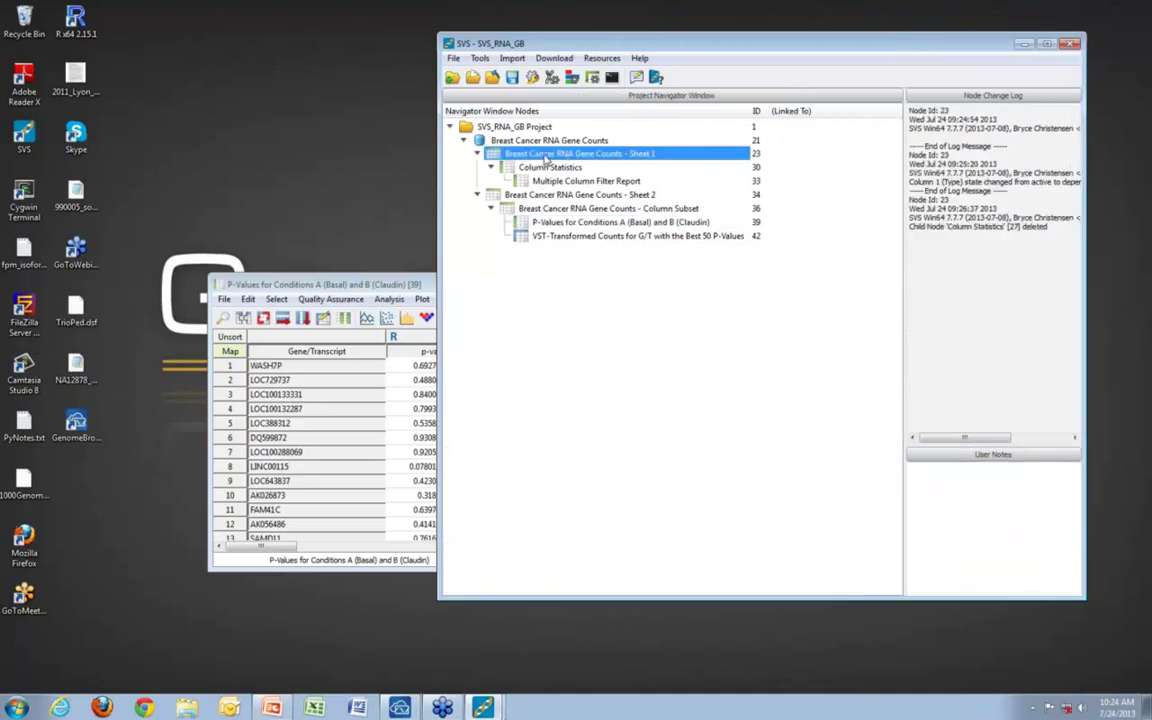
pyautogui.click(579, 196)
pyautogui.click(585, 209)
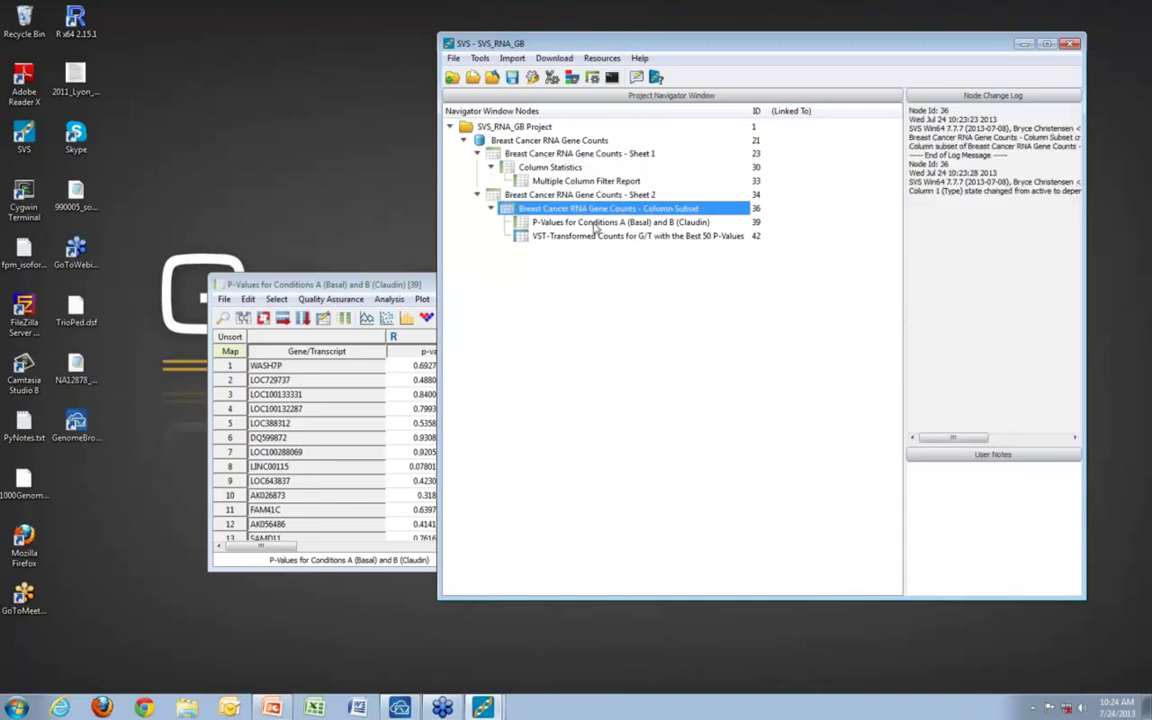
pyautogui.click(587, 223)
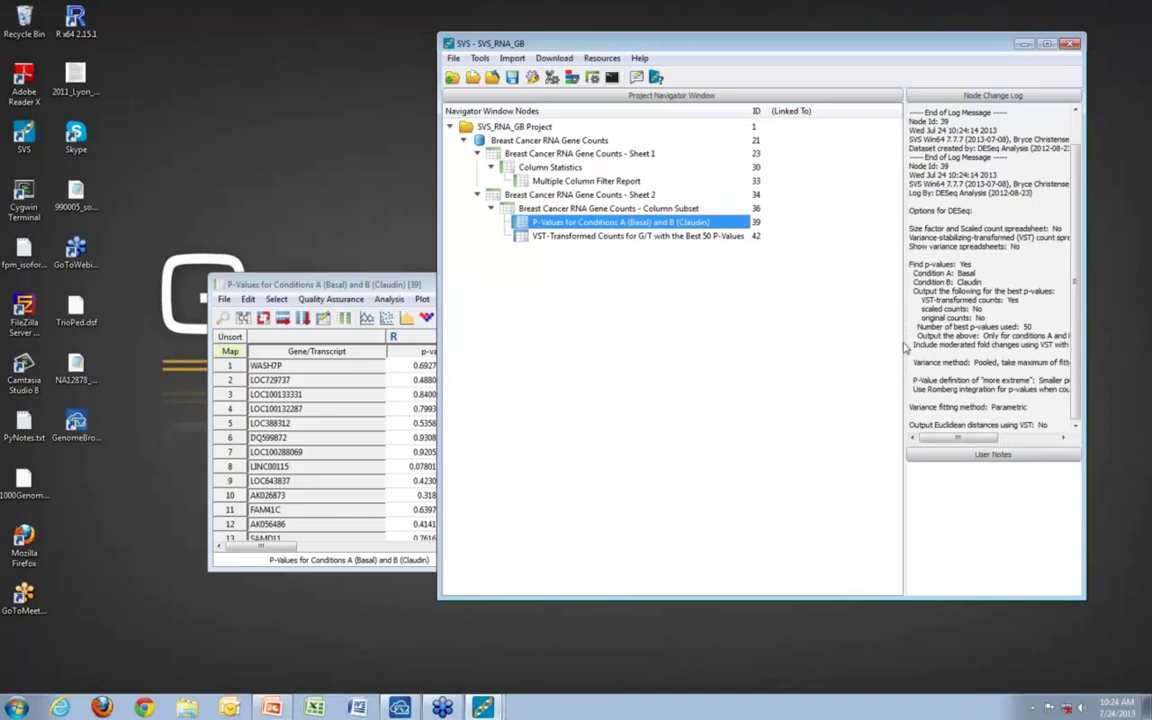
pyautogui.moveTo(903, 342); pyautogui.dragTo(768, 240)
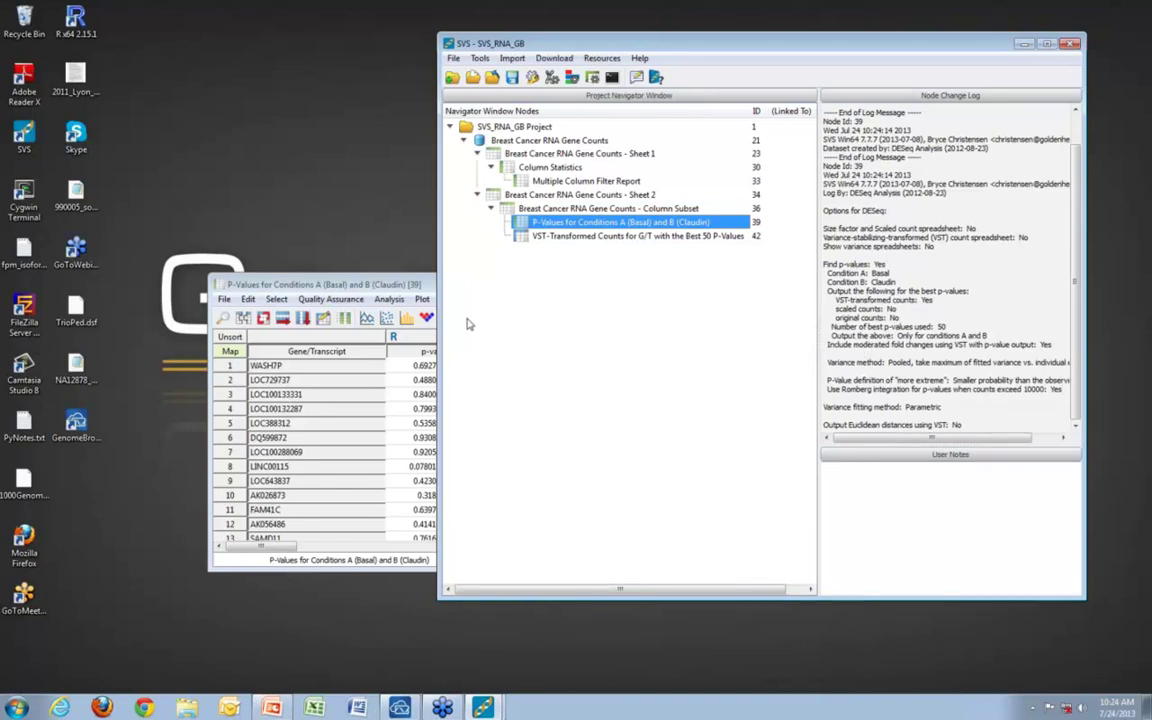
# Step: Sort the P-Values spreadsheet by -Log 10 P-Value in descending order and maximize its window
pyautogui.click(411, 290)
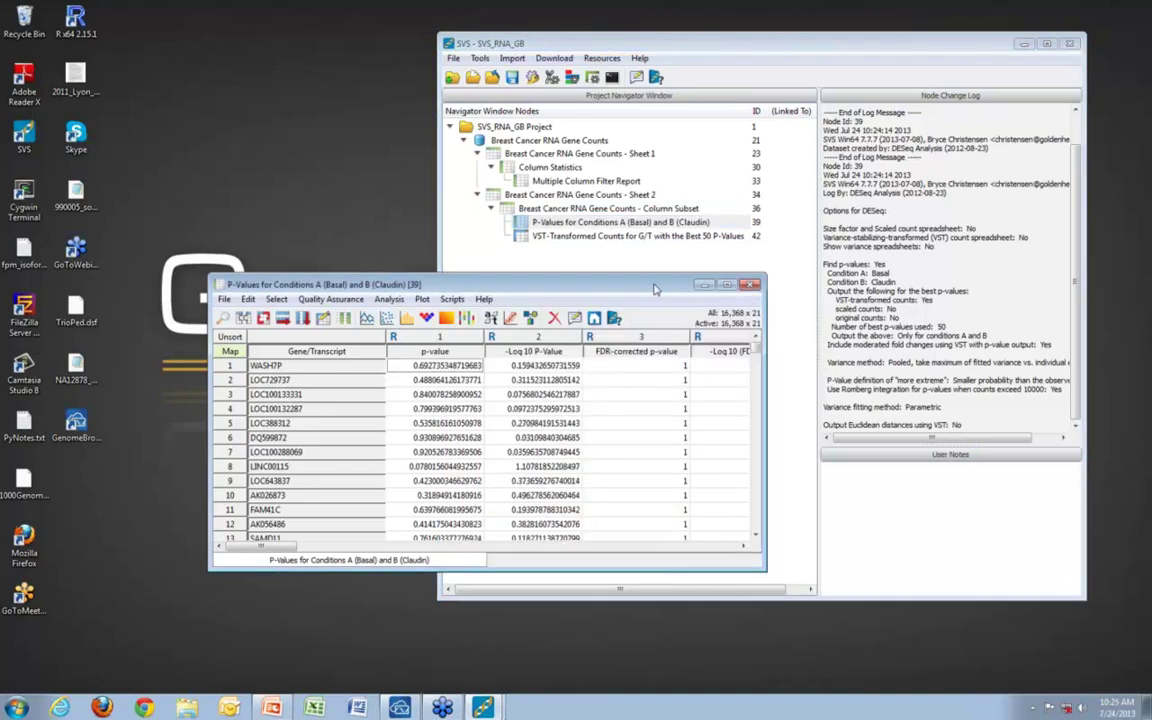
pyautogui.rightClick(530, 353)
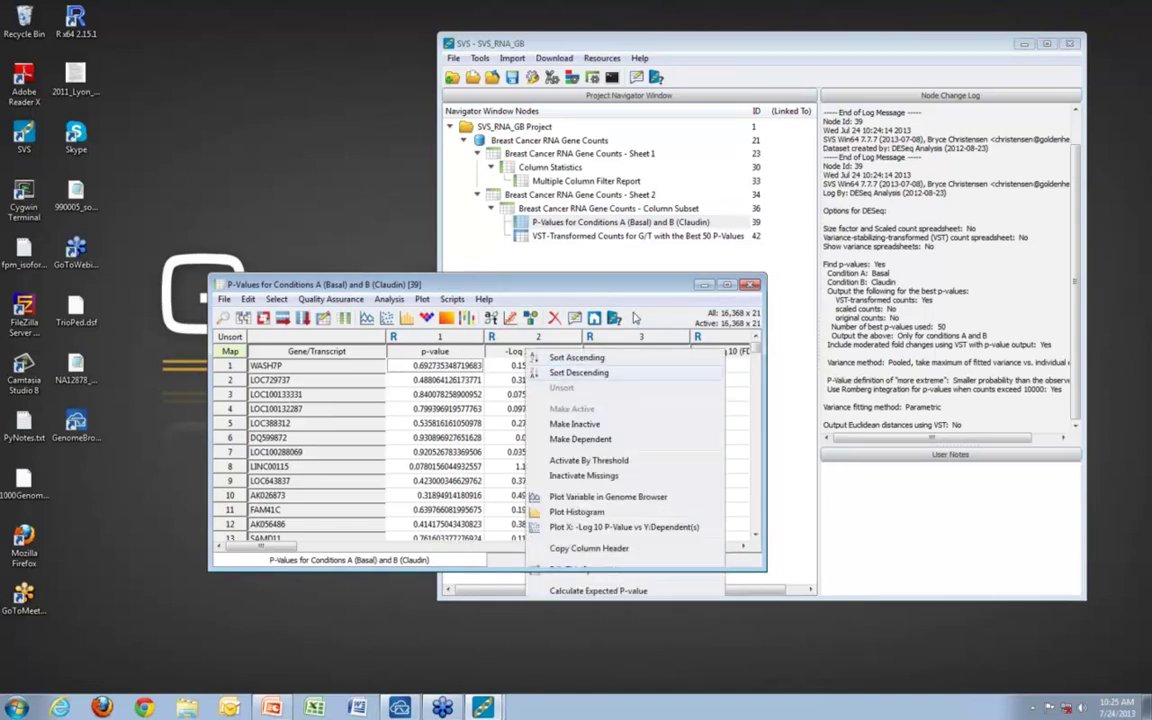
pyautogui.click(588, 375)
pyautogui.click(729, 286)
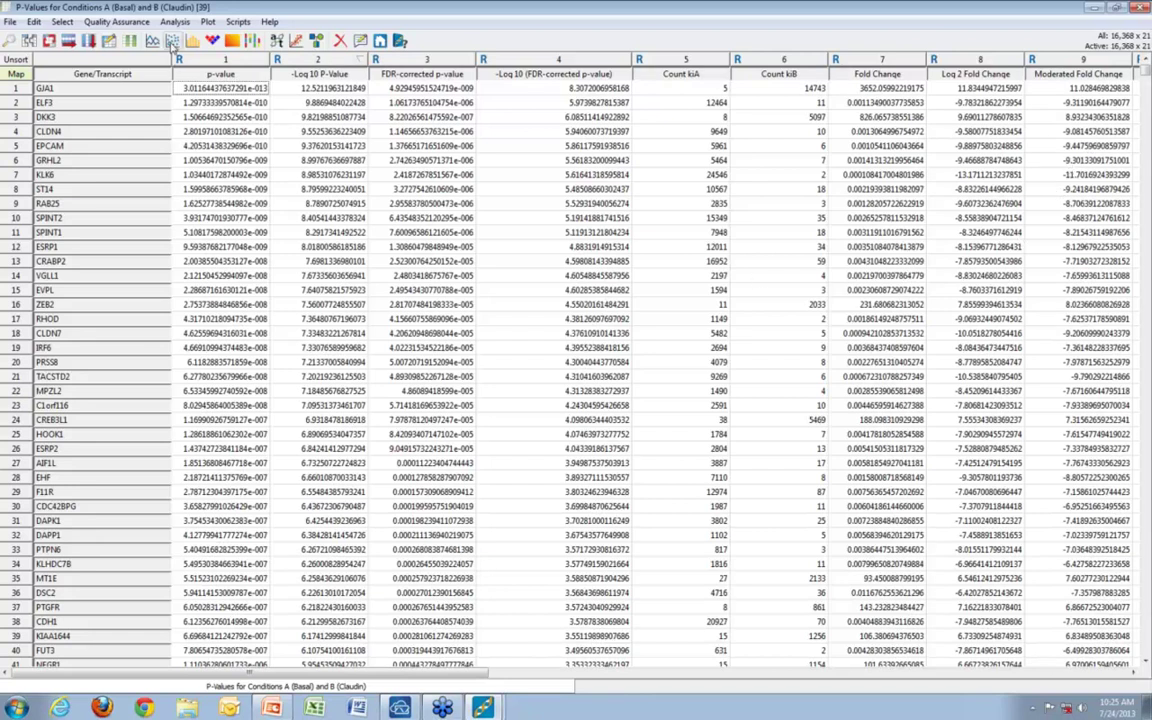
# Step: Create an XY scatter plot of -Log 10 P-Value against Log 2 Fold Change, inspect its highest point, and close it
pyautogui.click(153, 41)
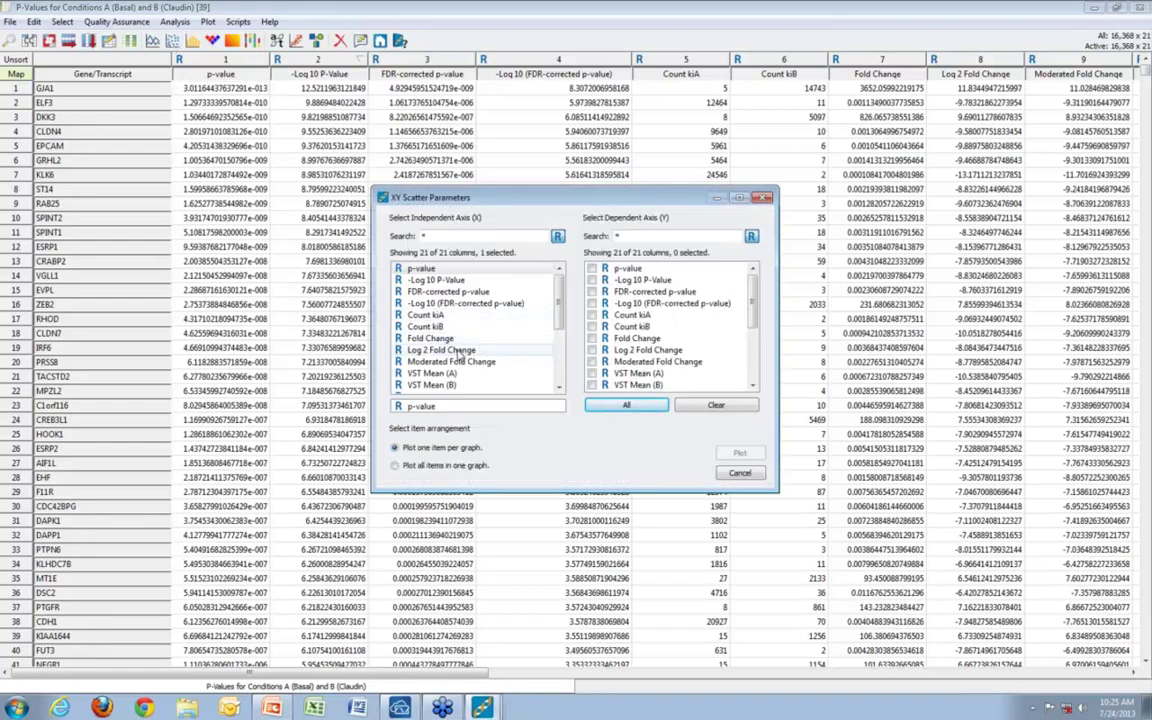
pyautogui.click(460, 351)
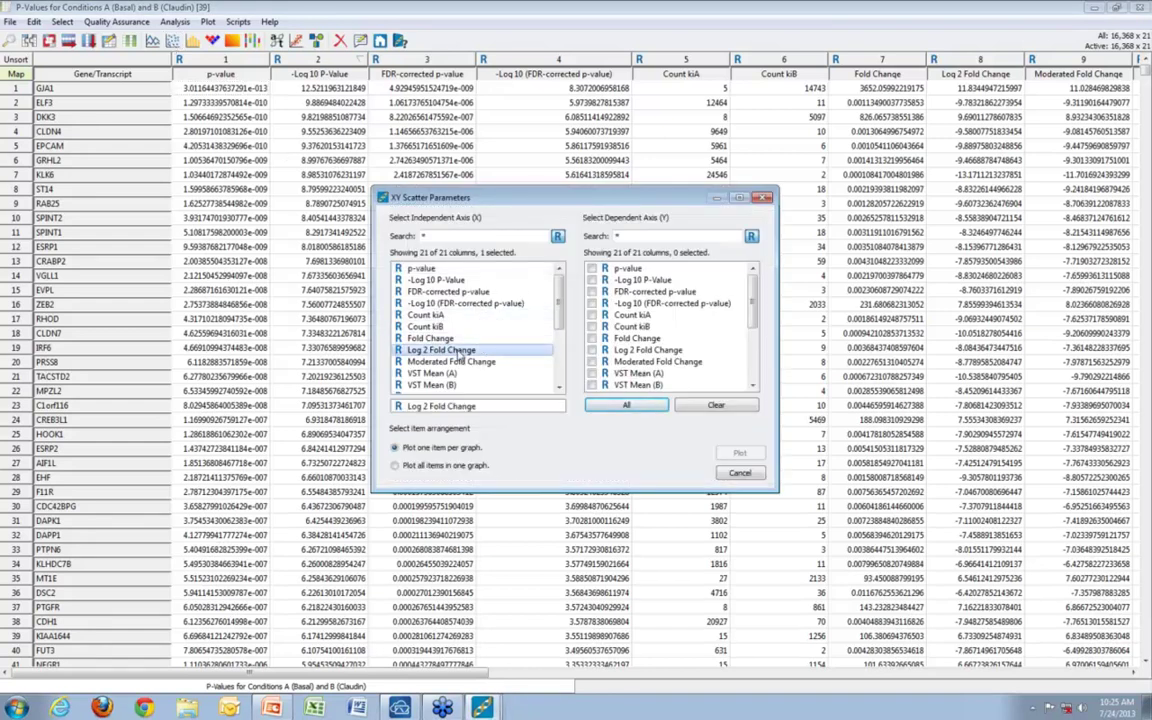
pyautogui.click(670, 281)
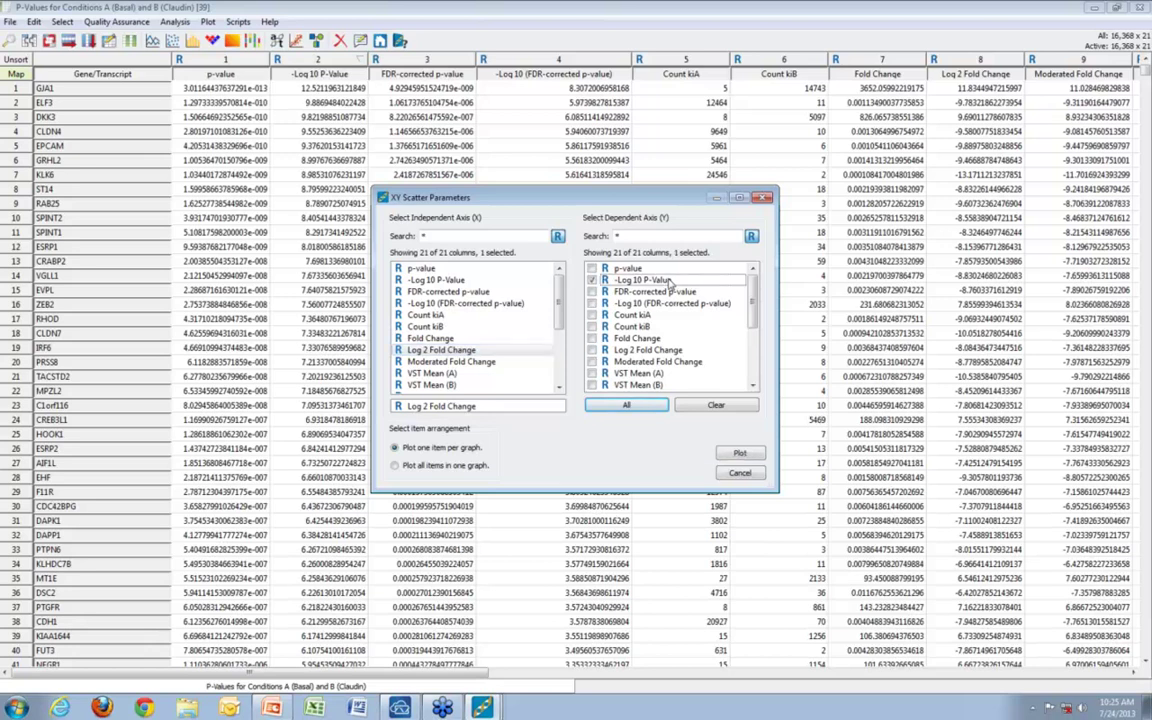
pyautogui.click(738, 453)
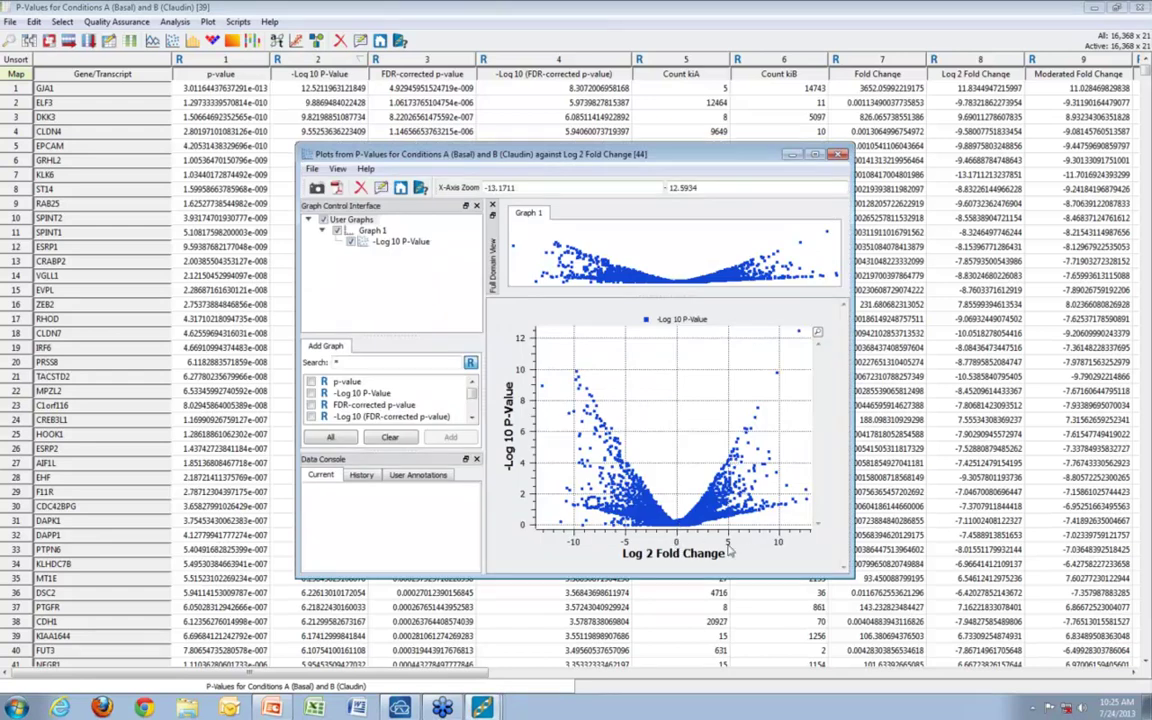
pyautogui.click(799, 336)
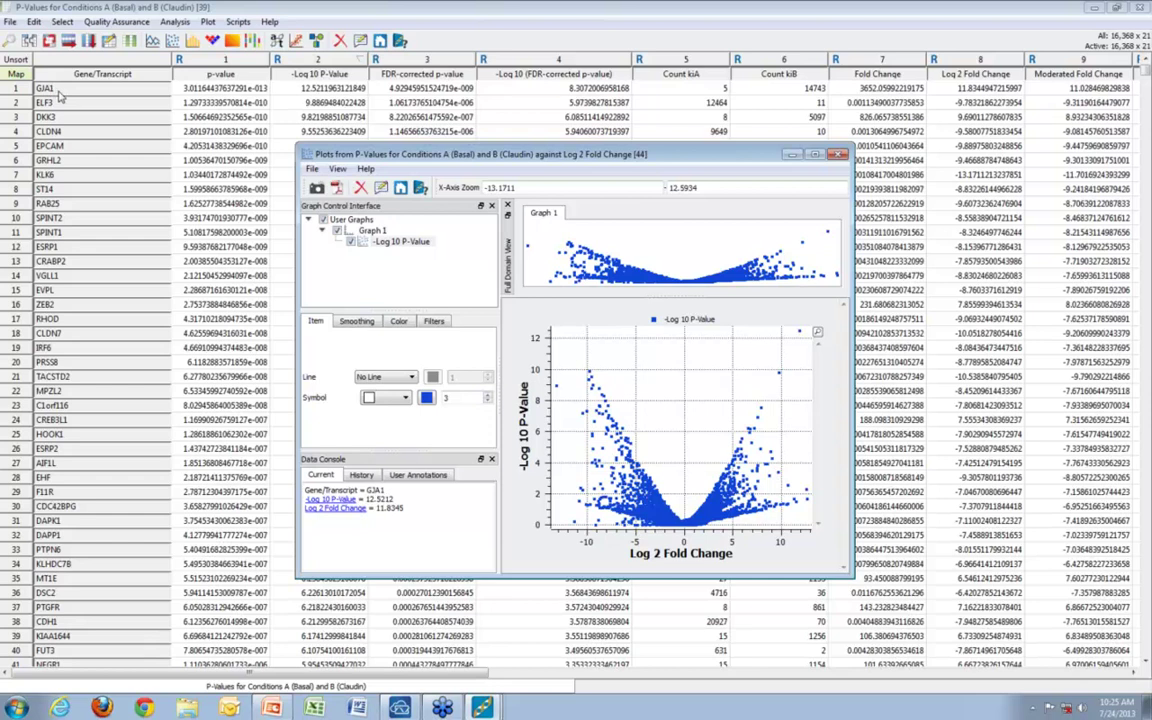
pyautogui.click(836, 158)
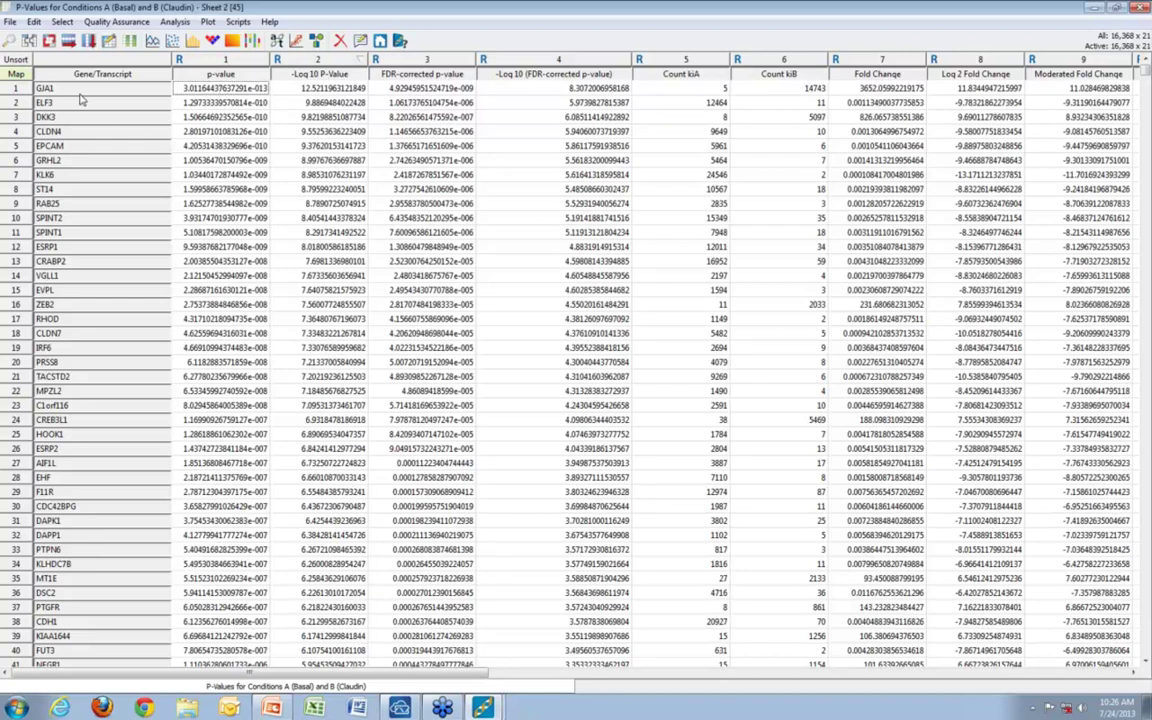
# Step: Keep only the top 20 genes, GJA1 through PRSS8, active and save them as a Homo sapiens GRCh_37 Interval annotation track
pyautogui.keyDown('shift'); pyautogui.click(69, 364); pyautogui.keyUp('shift')
pyautogui.hotkey('ctrl', 'i')
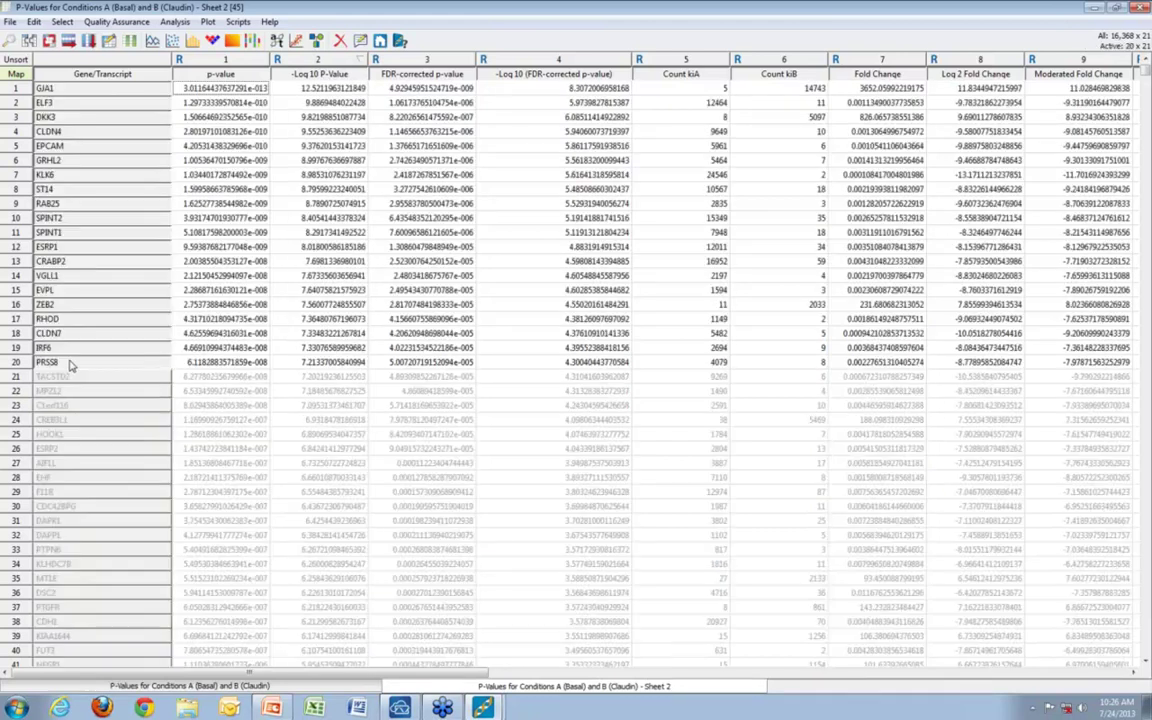
pyautogui.click(10, 23)
pyautogui.moveTo(144, 38)
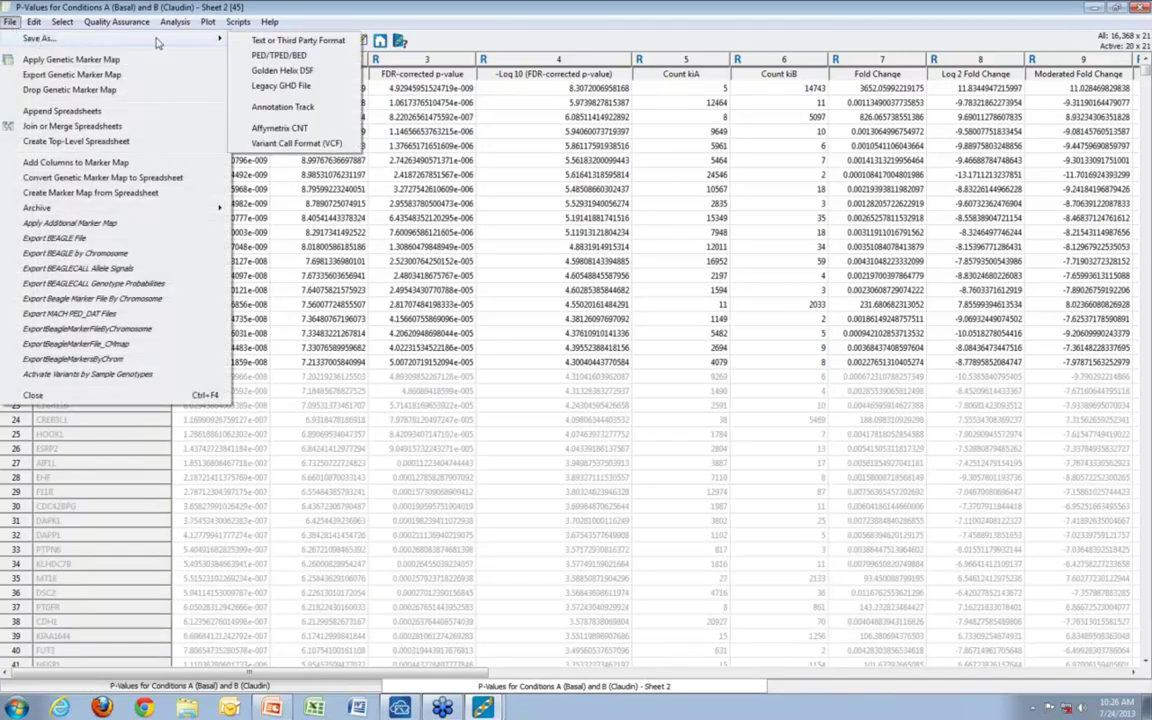
pyautogui.click(293, 109)
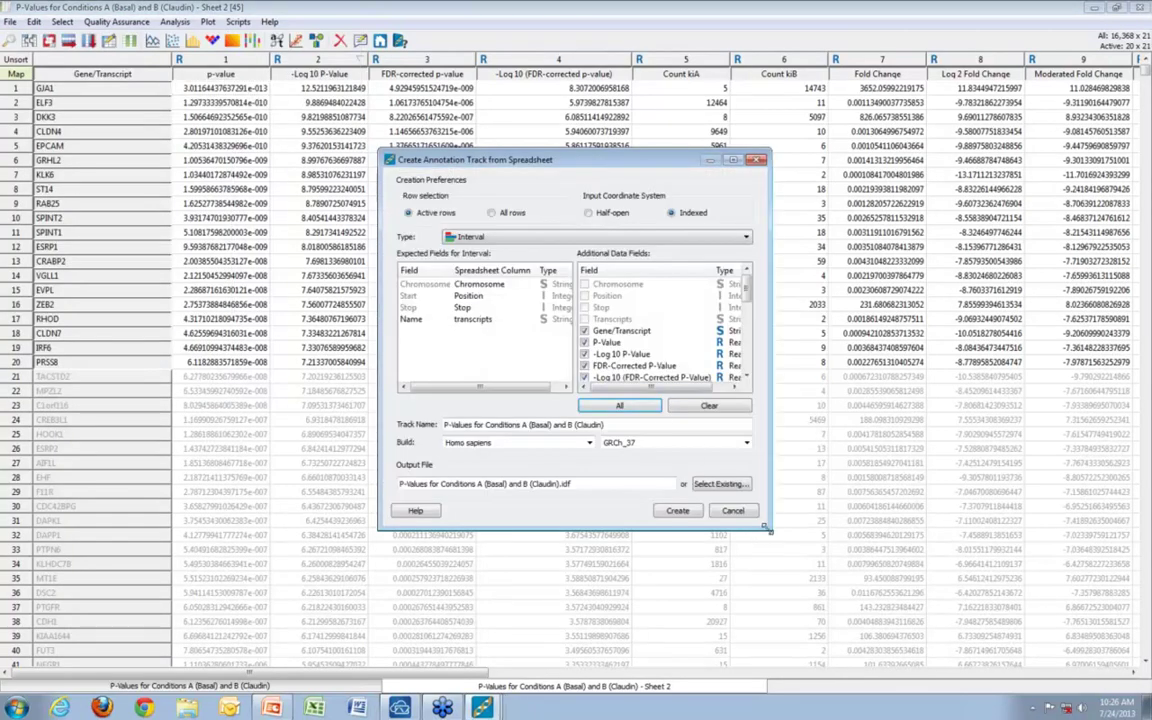
pyautogui.moveTo(768, 529); pyautogui.dragTo(852, 587)
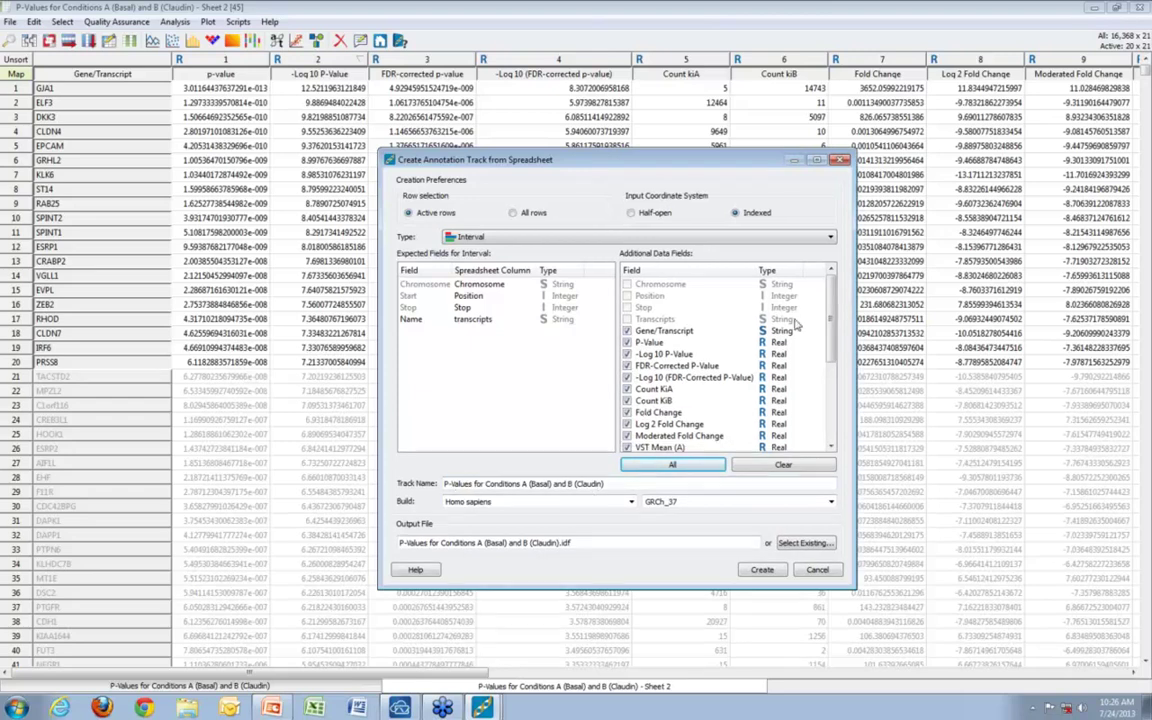
pyautogui.moveTo(832, 297)
pyautogui.mouseDown()
pyautogui.moveTo(830, 392)
pyautogui.moveTo(829, 315)
pyautogui.mouseUp()
pyautogui.click(762, 571)
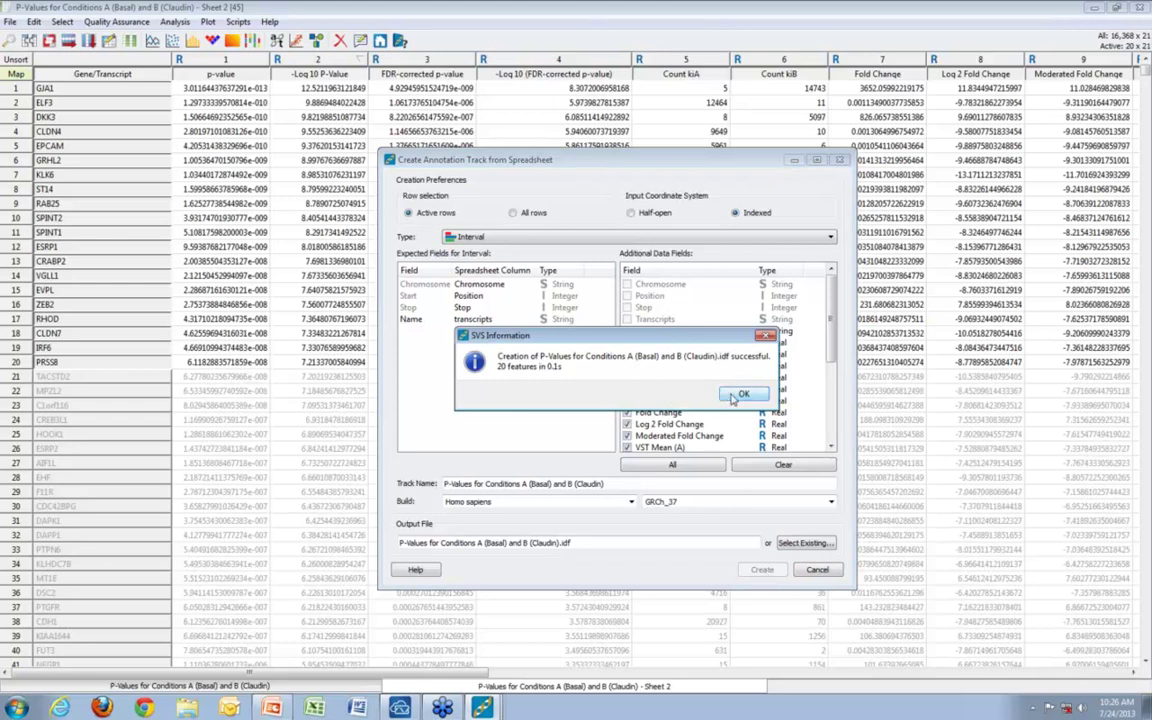
pyautogui.click(741, 395)
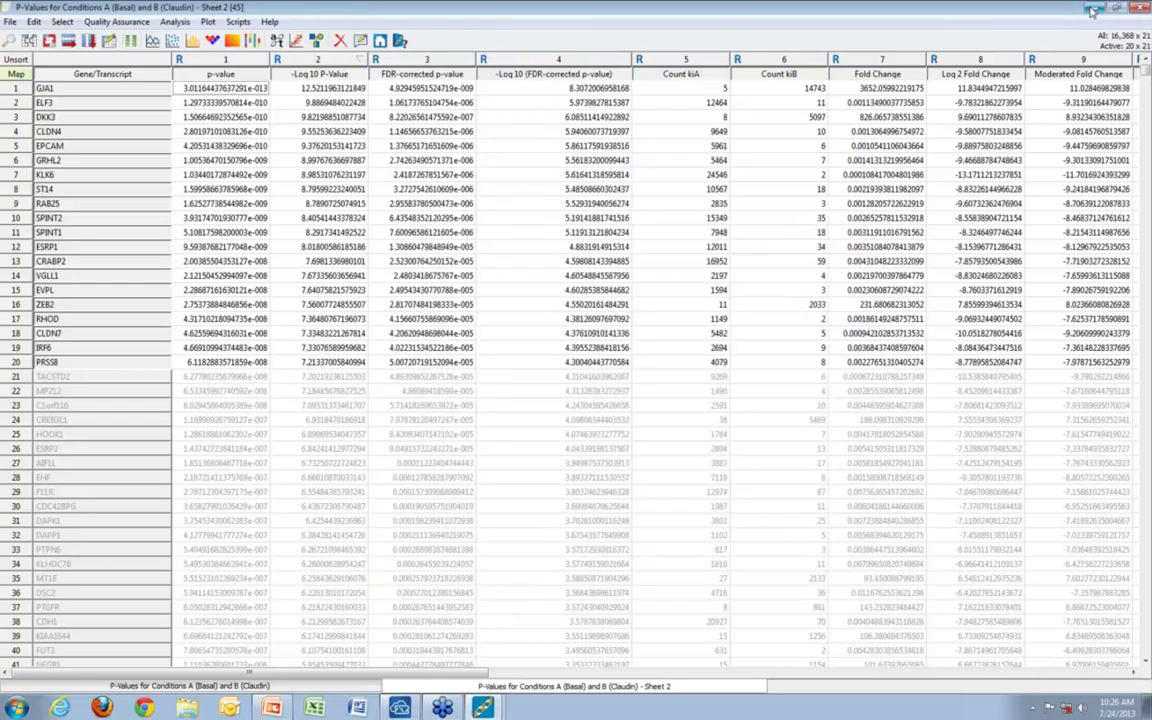
# Step: Minimize the p-value spreadsheet and switch to GenomeBrowse
pyautogui.click(1093, 9)
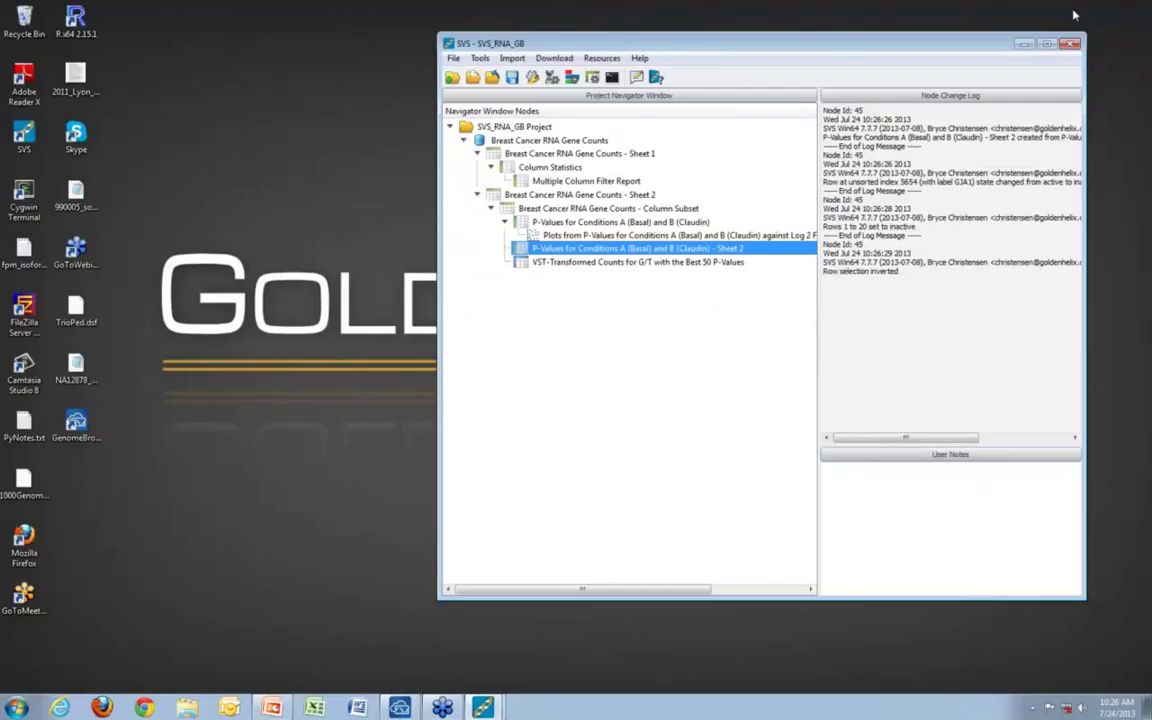
pyautogui.click(399, 708)
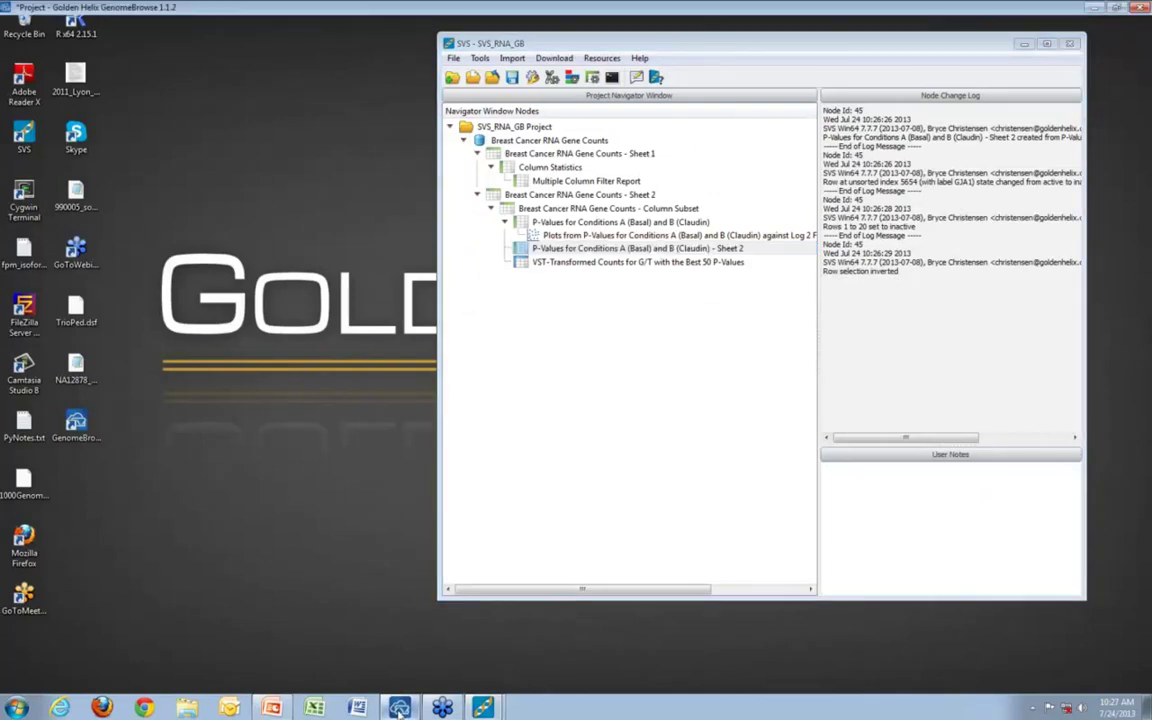
# Step: Discard the unsaved project and create a new one named Project on the Homo sapiens GRCh37 hg19 (Feb 2009) genome
pyautogui.click(10, 21)
pyautogui.click(40, 36)
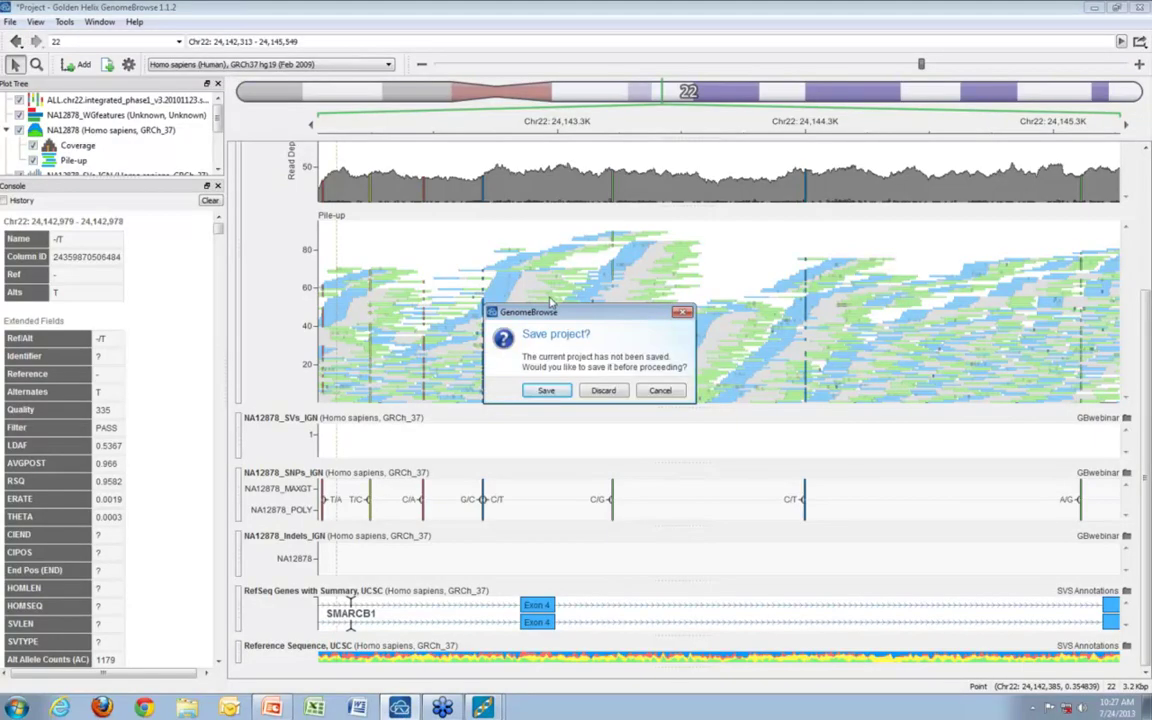
pyautogui.click(600, 391)
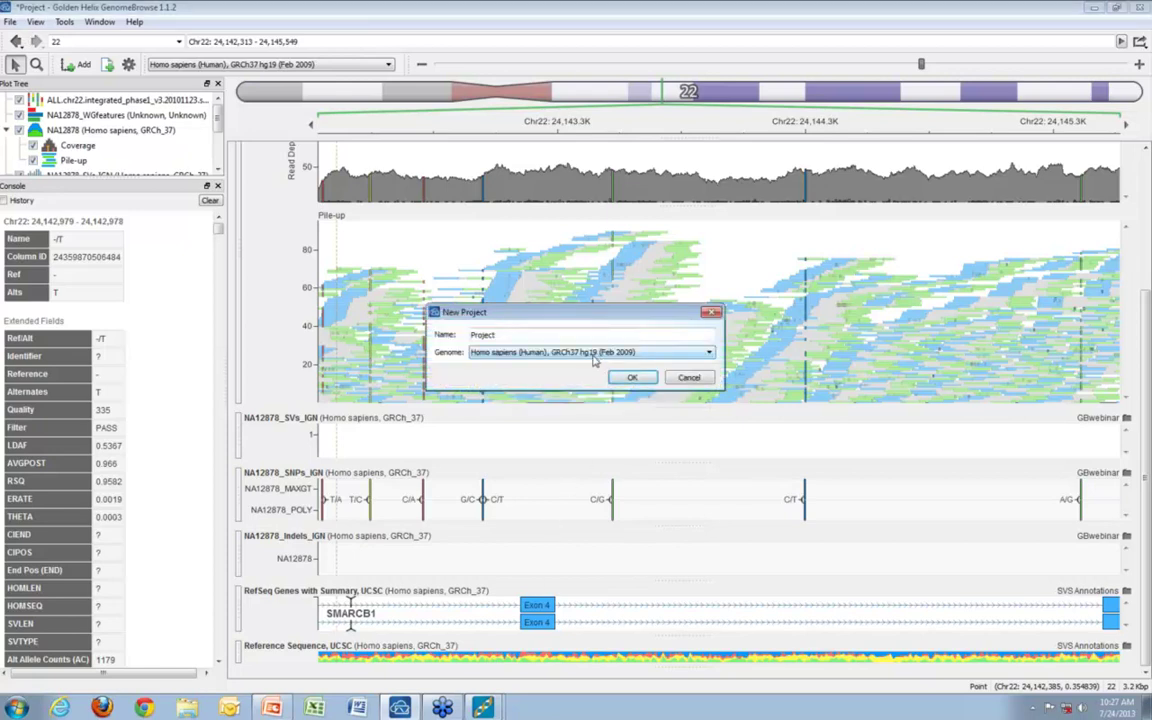
pyautogui.click(633, 379)
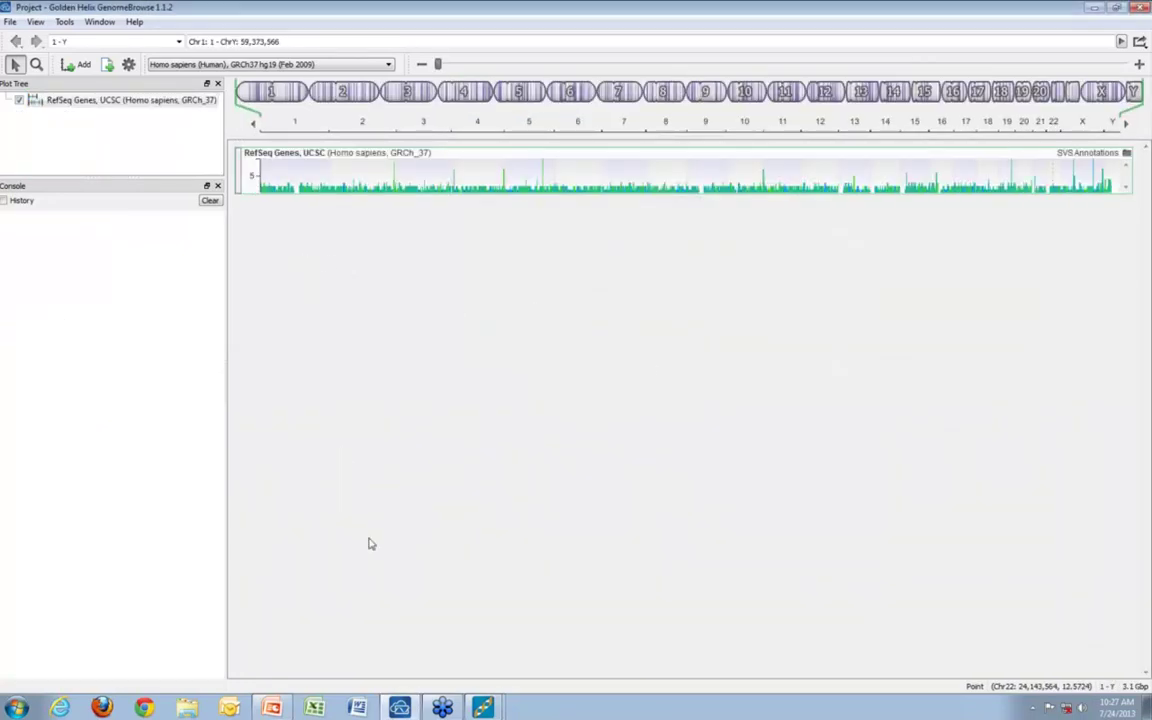
# Step: Open the data source selection for the new project, list the Example Samples, and reposition the dialog
pyautogui.moveTo(483, 708)
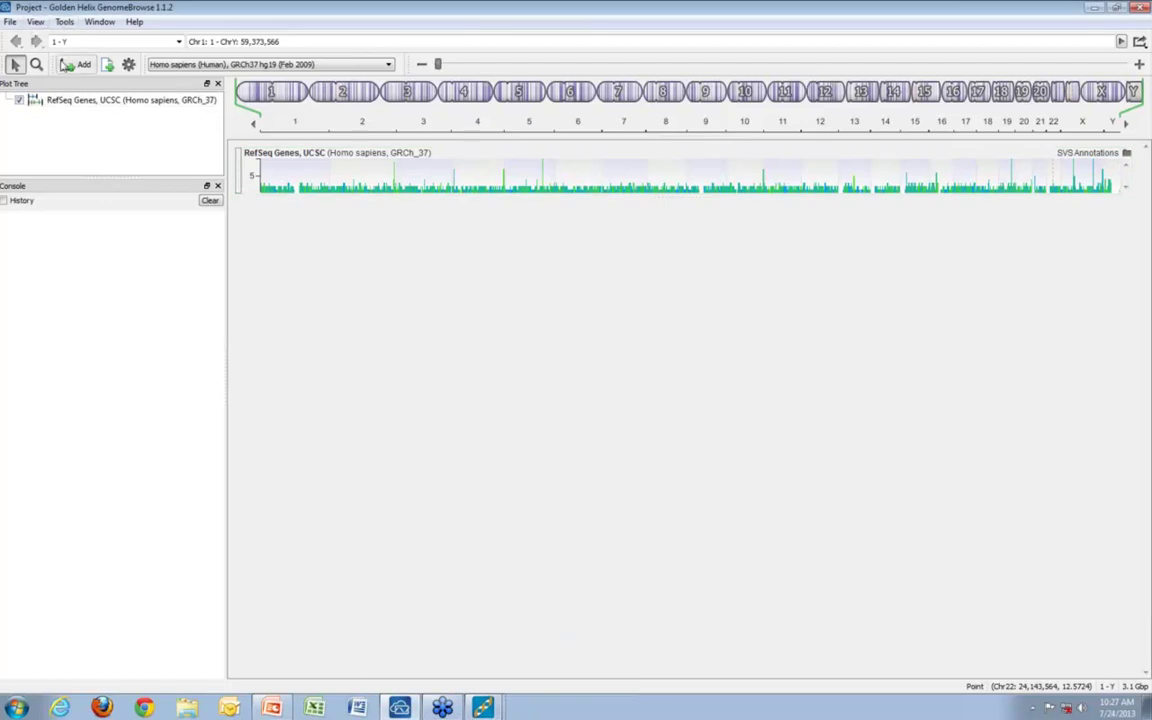
pyautogui.click(74, 64)
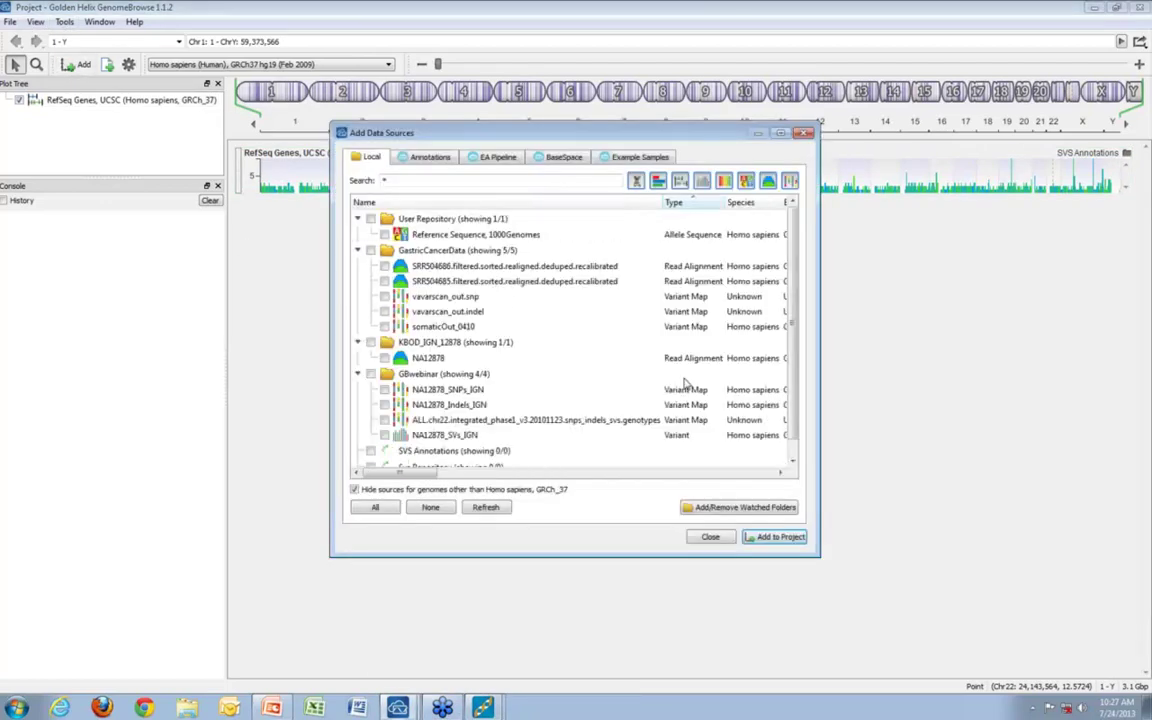
pyautogui.click(625, 158)
pyautogui.moveTo(640, 132); pyautogui.dragTo(834, 72)
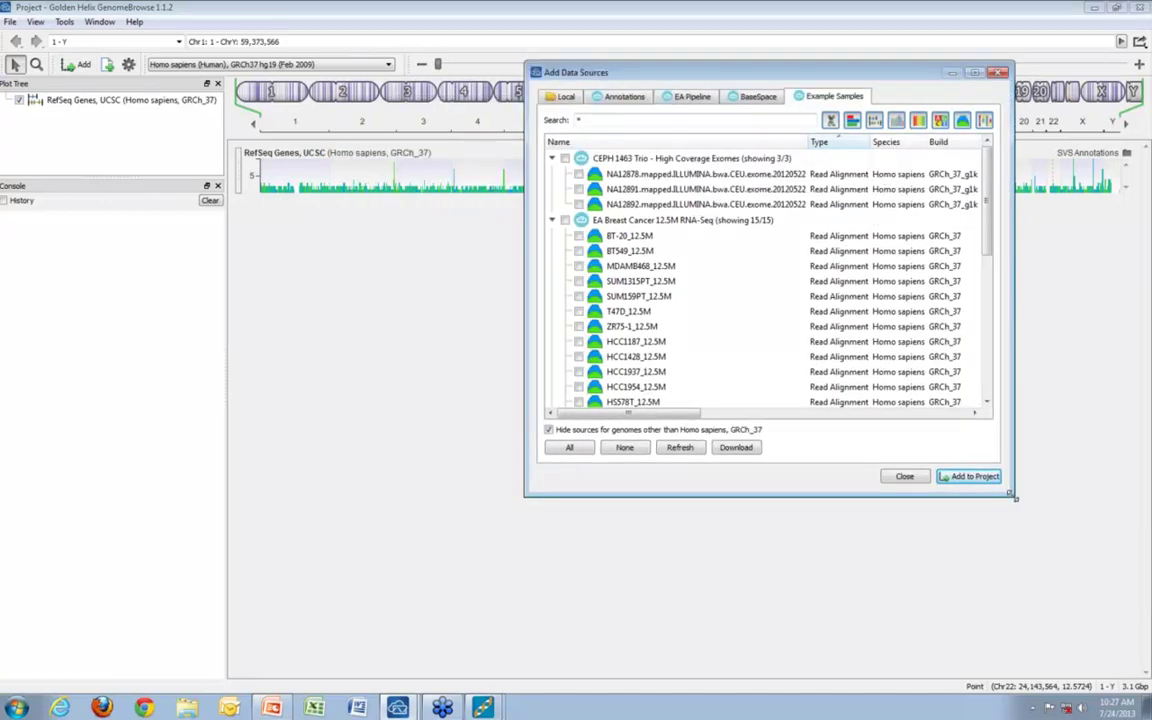
# Step: Enlarge the data sources dialog, then open the Breast Cancer RNA Gene Counts - Column Subset spreadsheet from SVS beside it for reference
pyautogui.moveTo(1014, 496); pyautogui.dragTo(1114, 642)
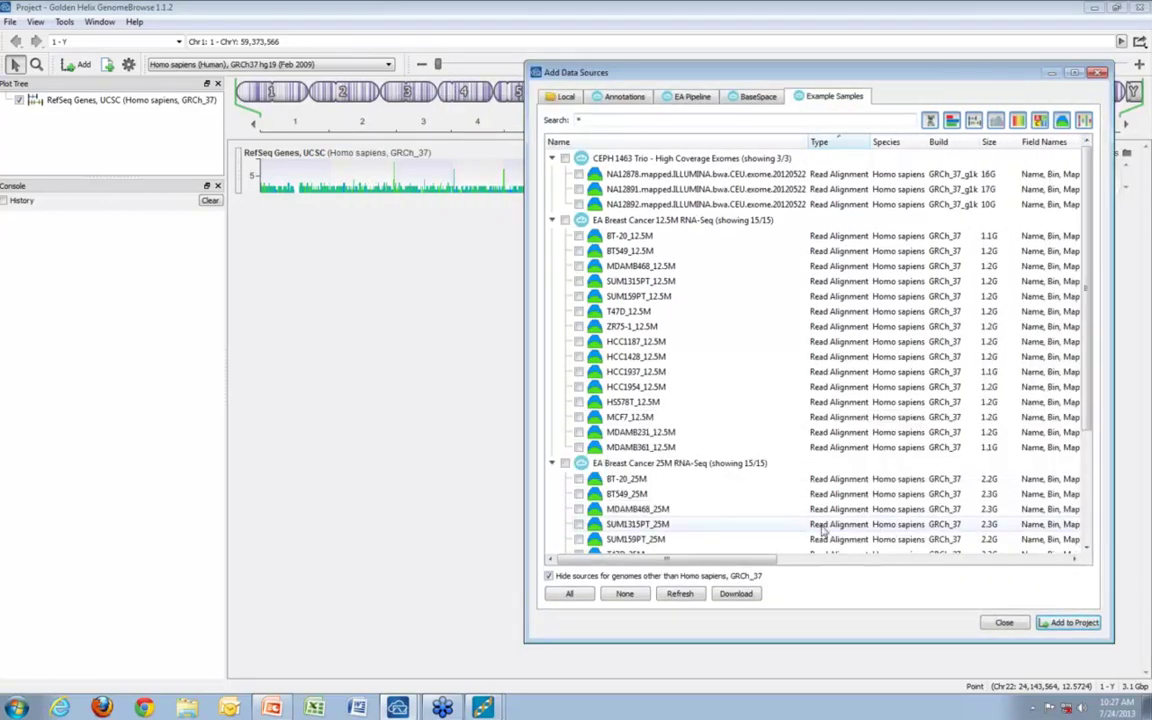
pyautogui.click(398, 708)
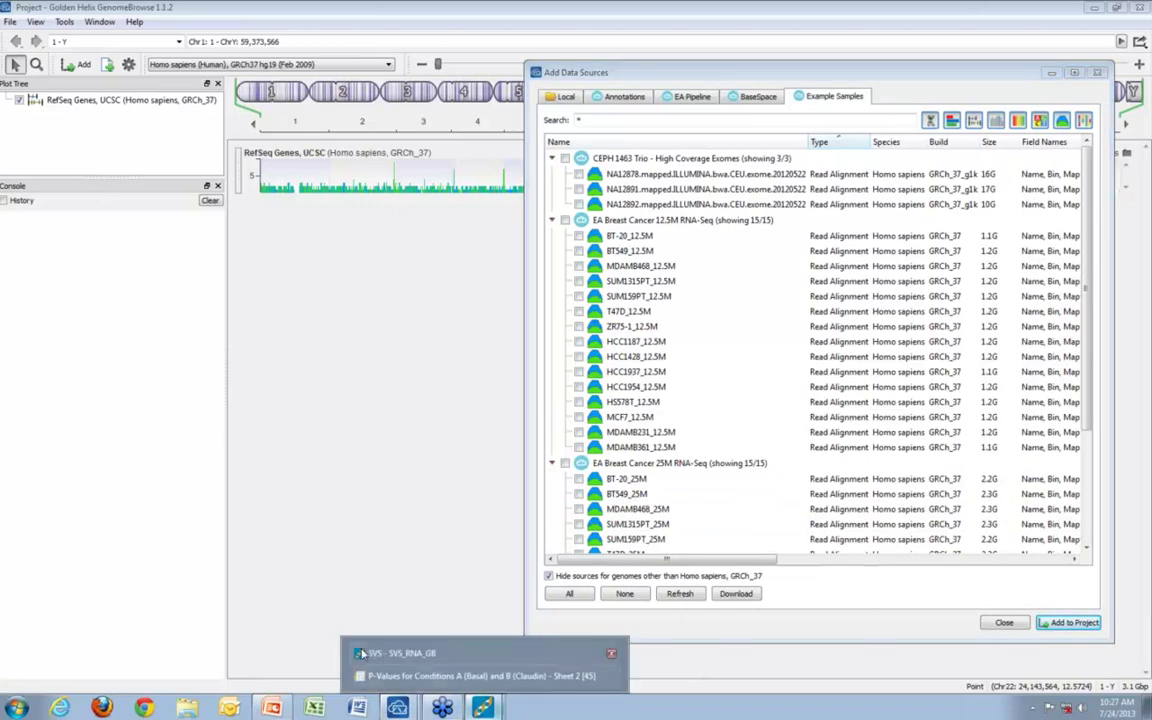
pyautogui.click(383, 655)
pyautogui.doubleClick(560, 208)
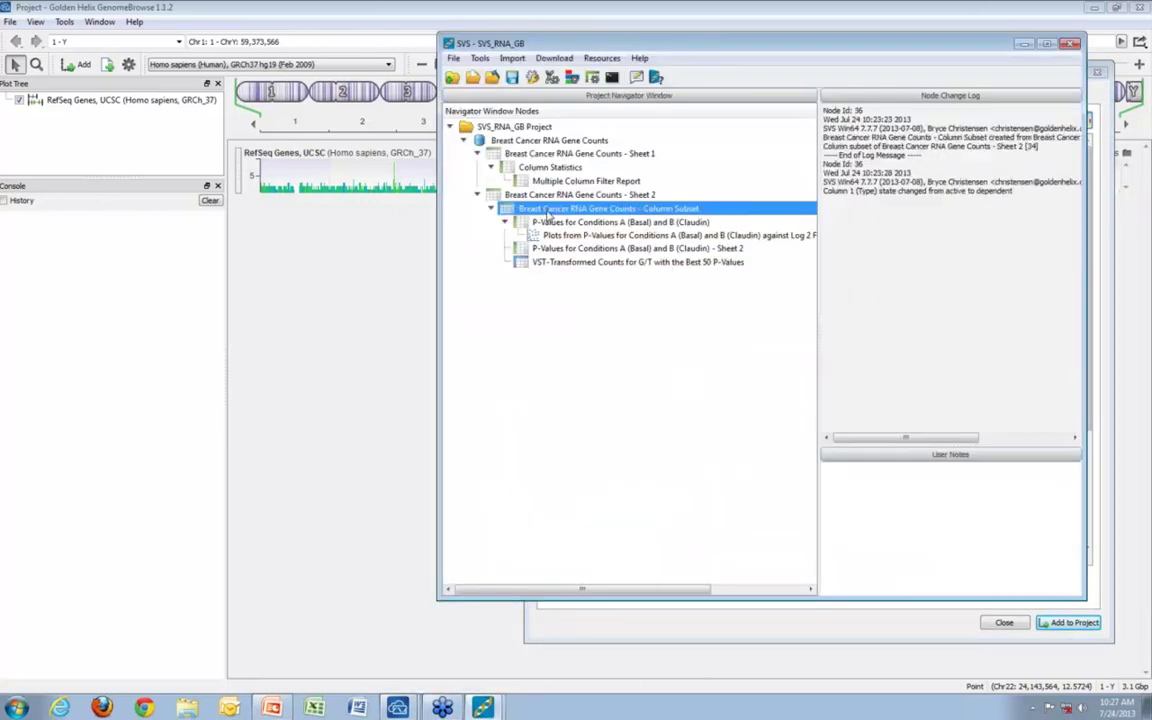
pyautogui.moveTo(552, 226); pyautogui.dragTo(413, 245)
pyautogui.click(616, 625)
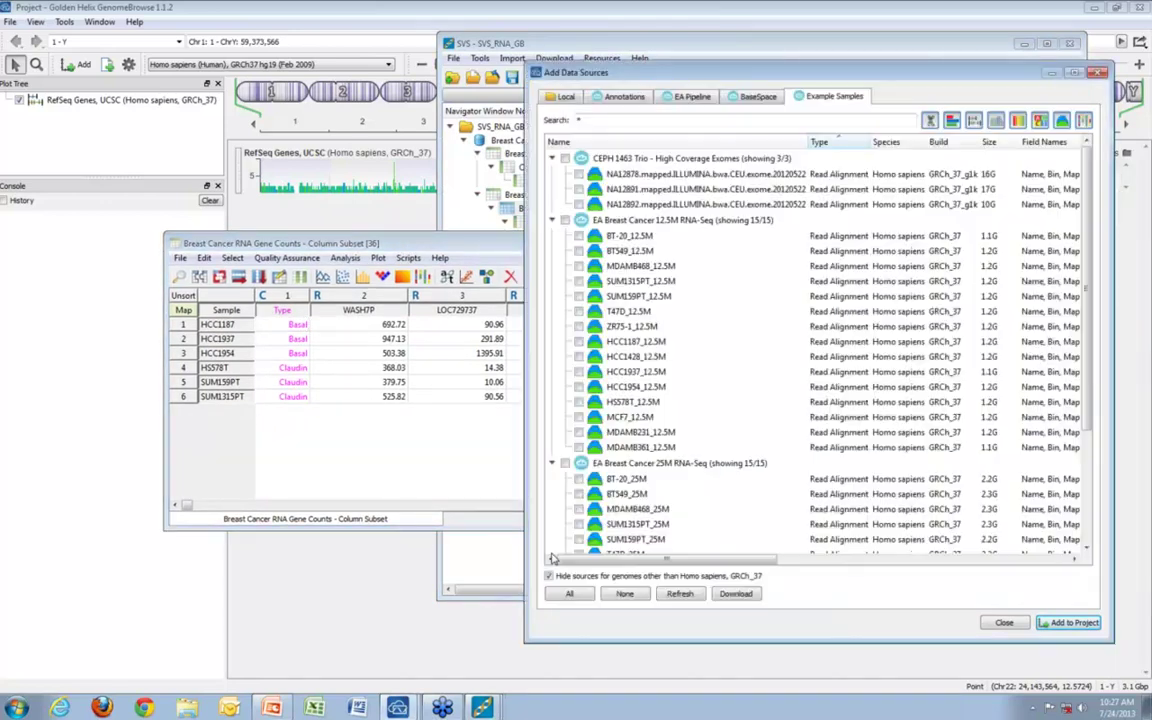
# Step: Add the 12.5M RNA-Seq samples HCC1187, HCC1937, HCC1954, HS578T, SUM1315PT and SUM159PT to the project and return to GenomeBrowse
pyautogui.click(578, 342)
pyautogui.click(578, 371)
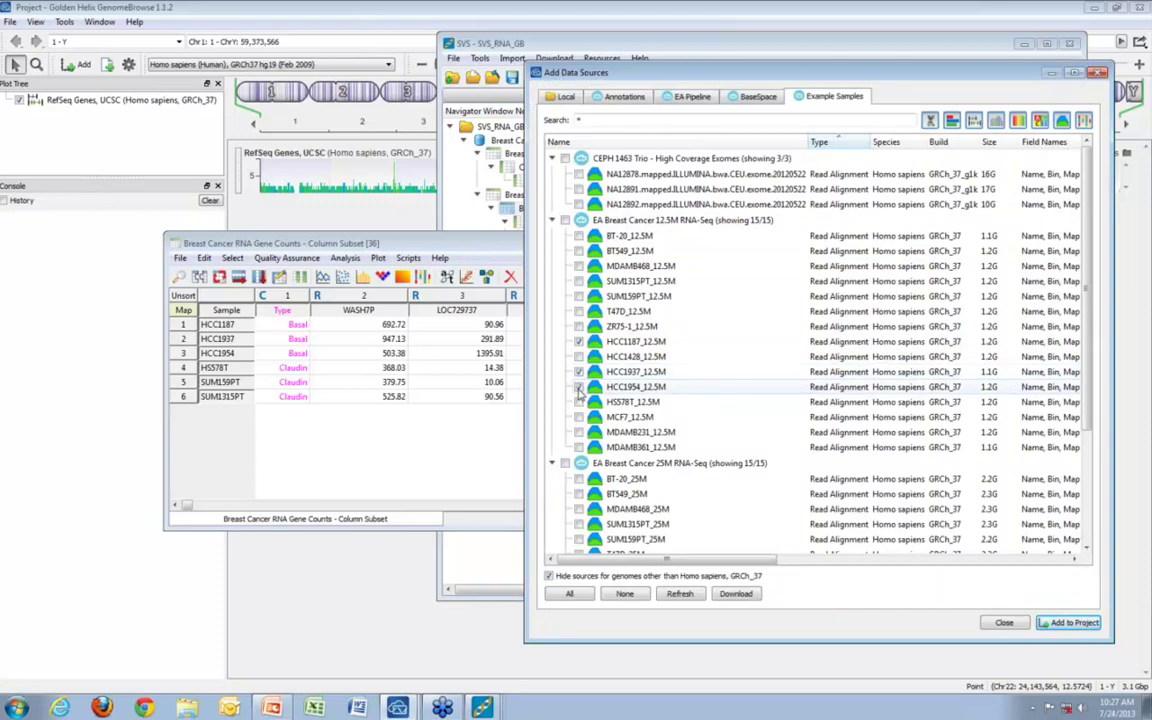
pyautogui.click(578, 387)
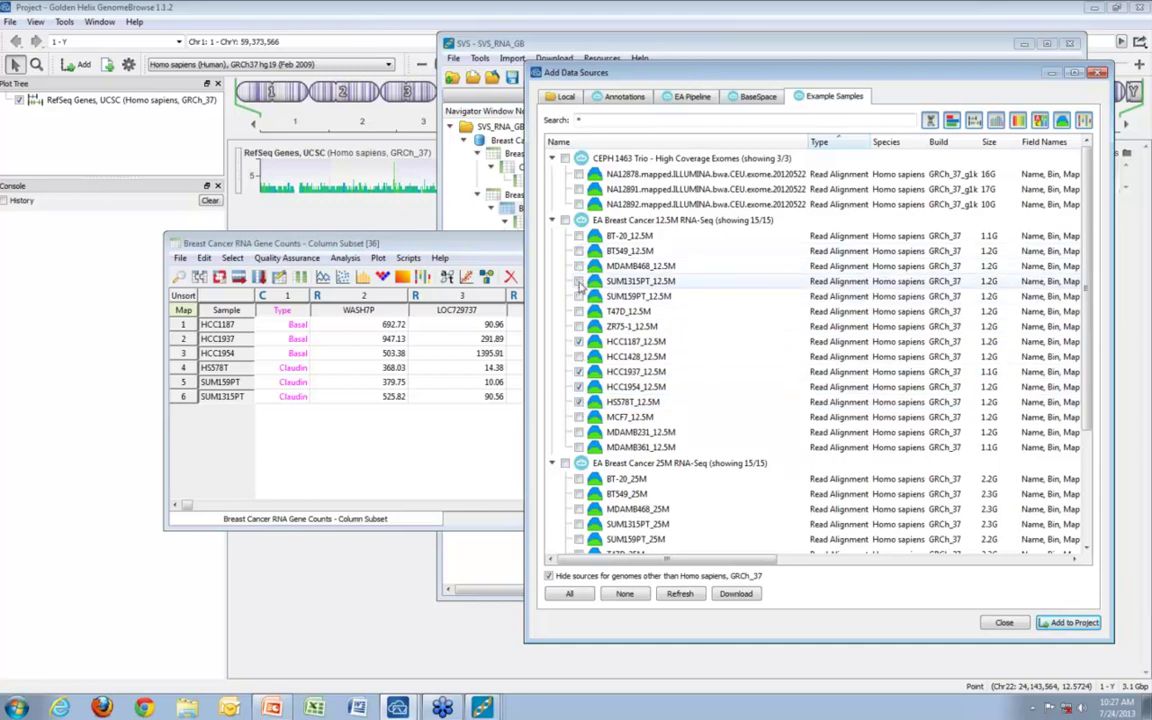
pyautogui.click(578, 296)
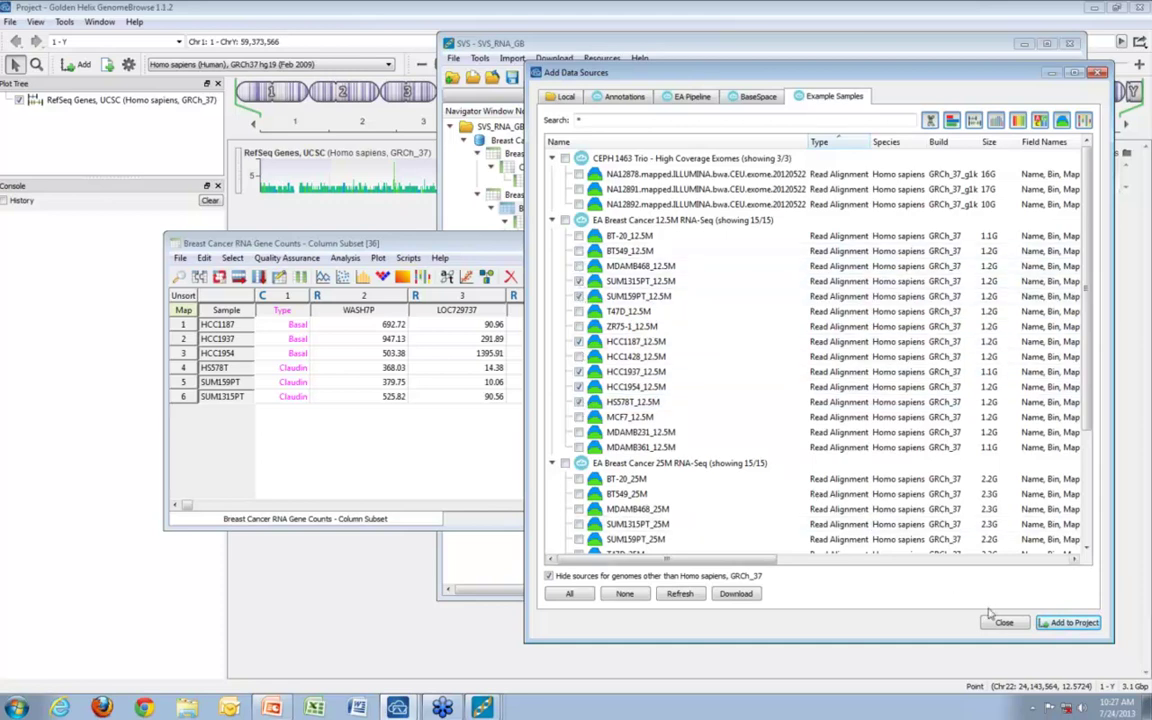
pyautogui.click(1068, 623)
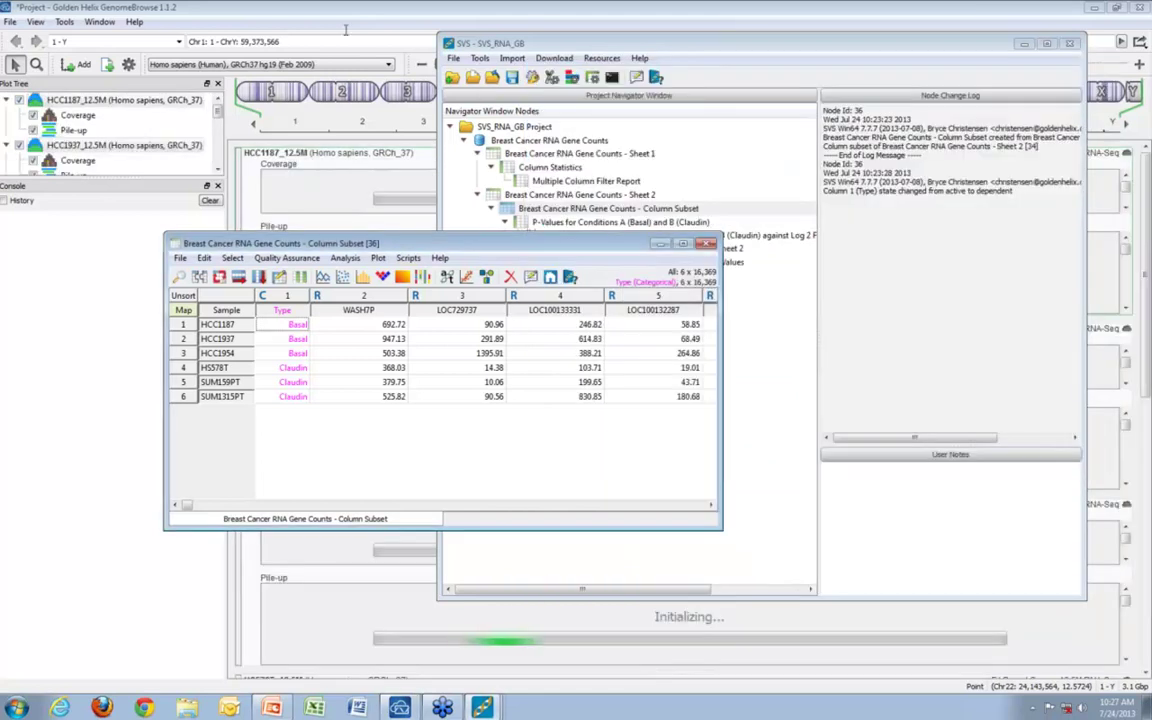
pyautogui.click(324, 7)
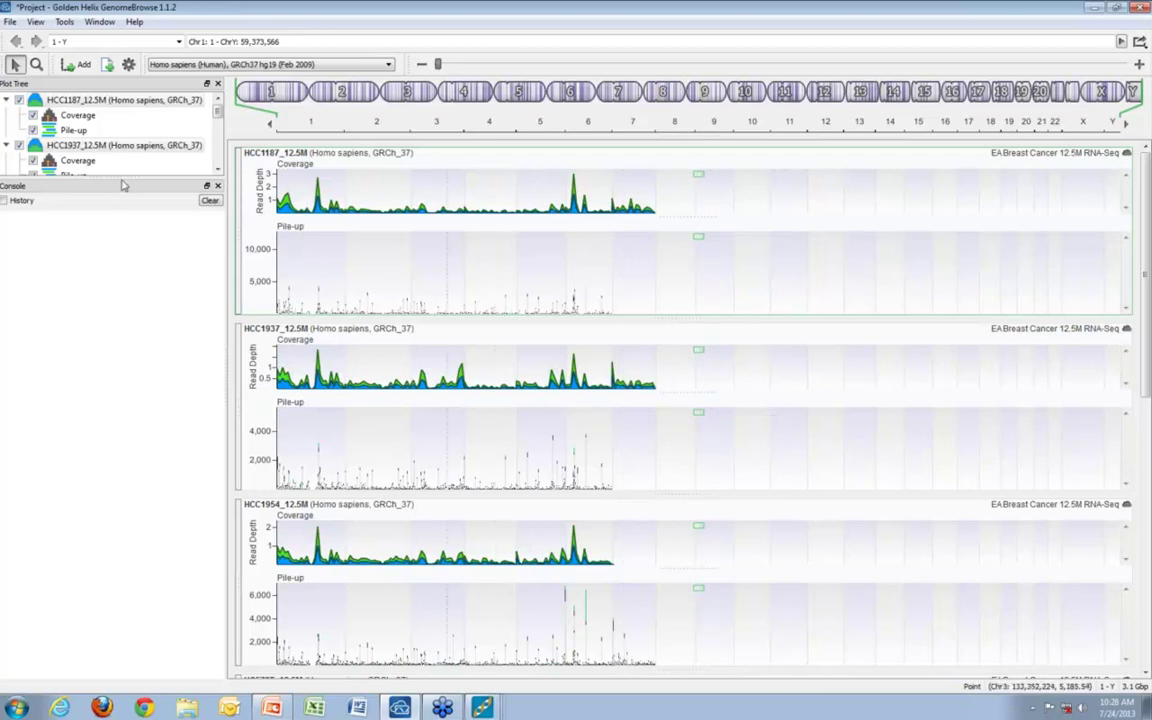
# Step: Enlarge the plot tree and hide the pile-up plots of all six samples, leaving only their coverage plots
pyautogui.moveTo(113, 185); pyautogui.dragTo(101, 531)
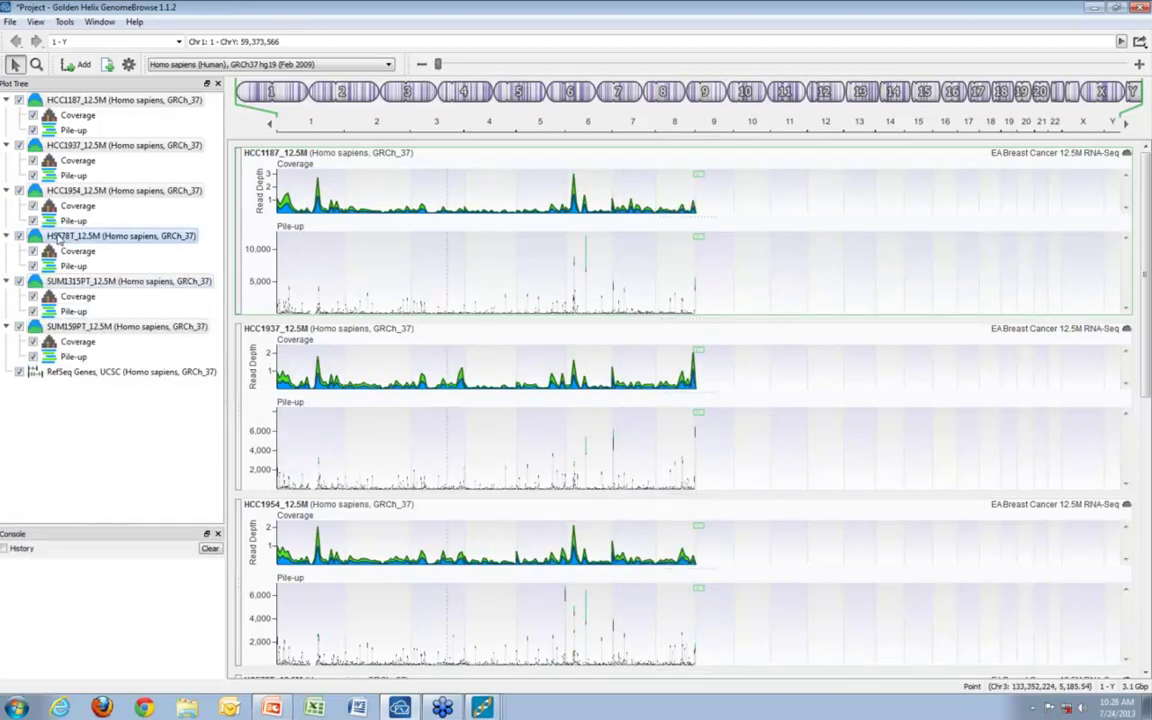
pyautogui.hotkey('ctrl', 'a')
pyautogui.click(33, 130)
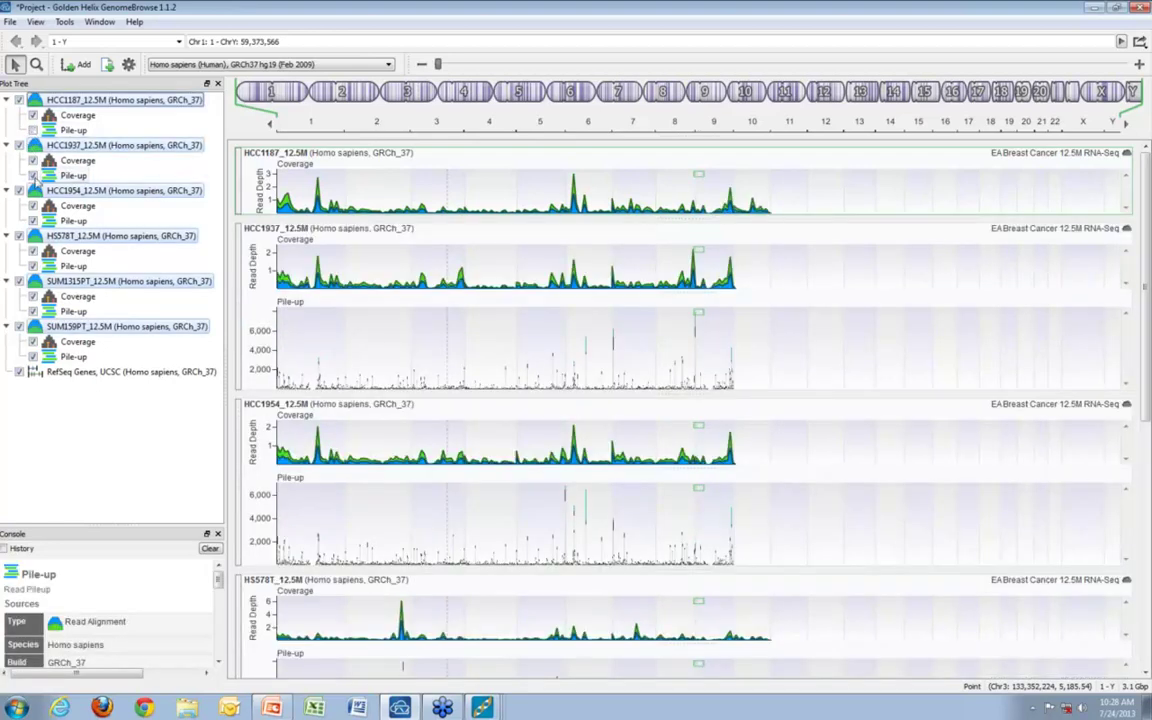
pyautogui.click(33, 175)
pyautogui.click(33, 221)
pyautogui.click(33, 266)
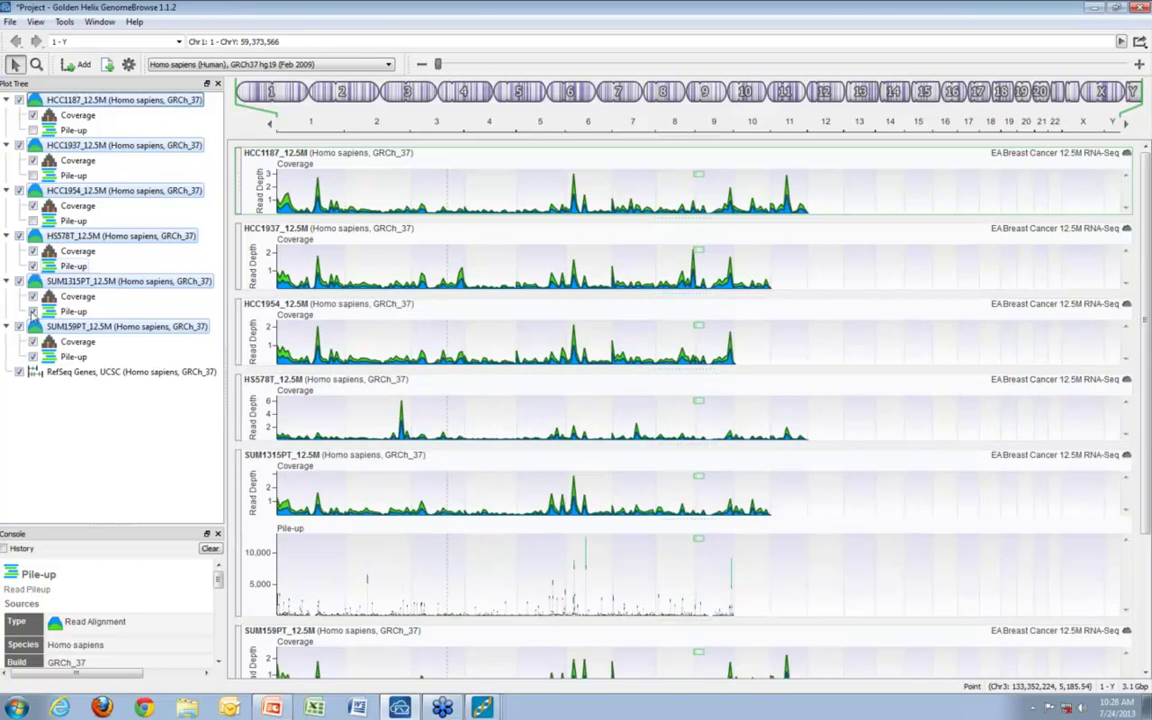
pyautogui.click(33, 311)
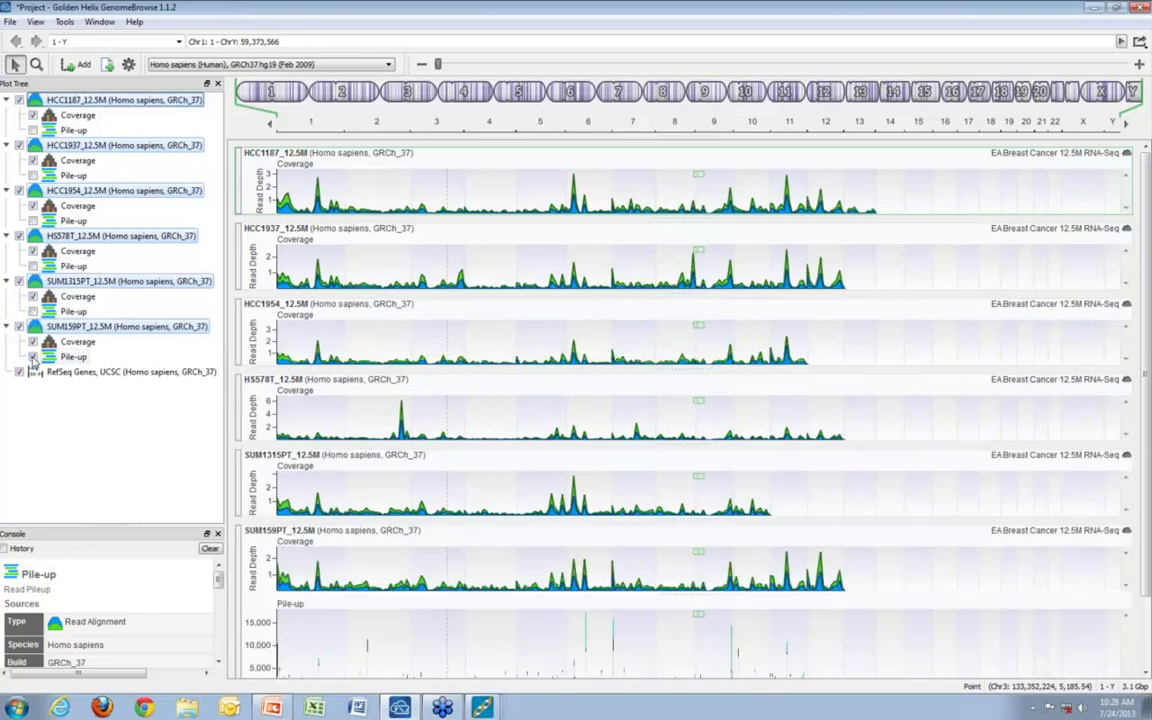
pyautogui.click(33, 357)
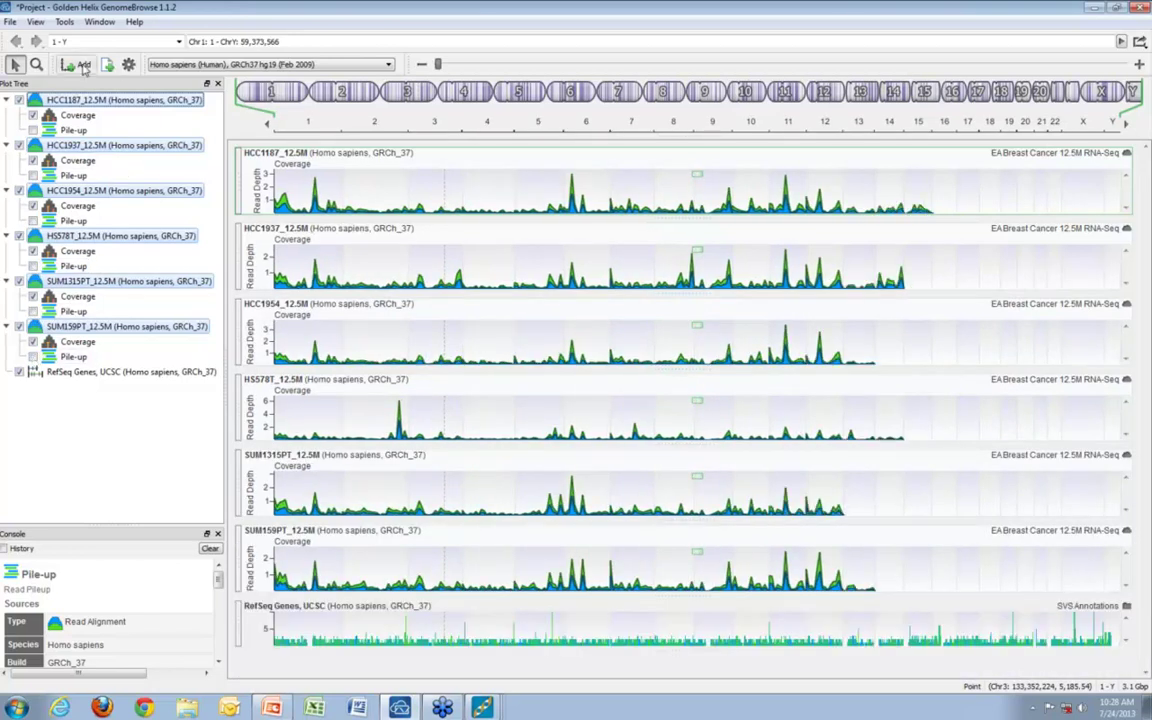
# Step: Add the local P-Values for Conditions A (Basal) and B (Claudin) source to the project and make its plot taller
pyautogui.hotkey('ctrl', 'o')
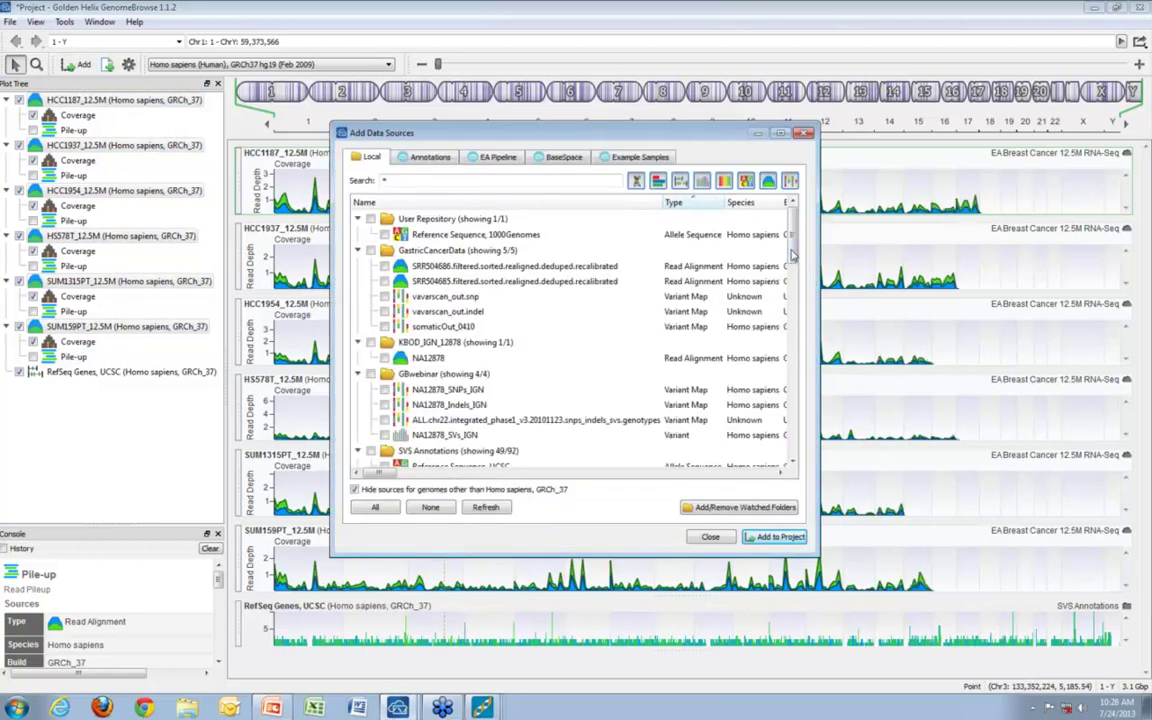
pyautogui.moveTo(792, 258); pyautogui.dragTo(798, 342)
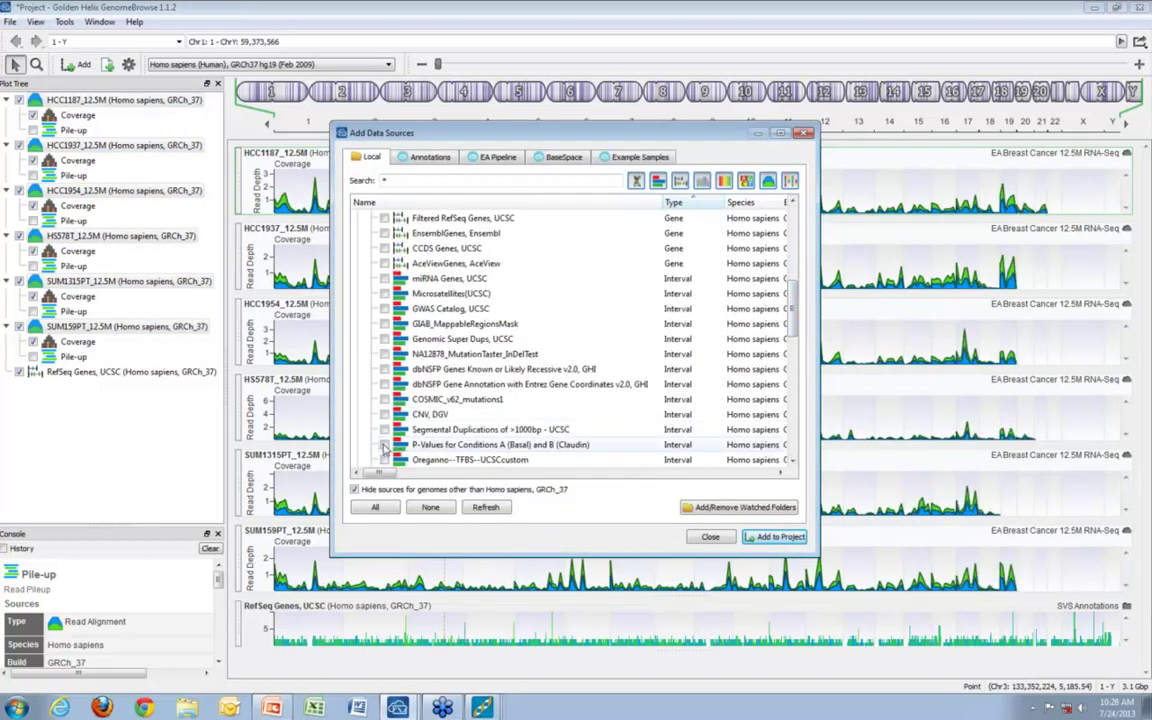
pyautogui.click(384, 445)
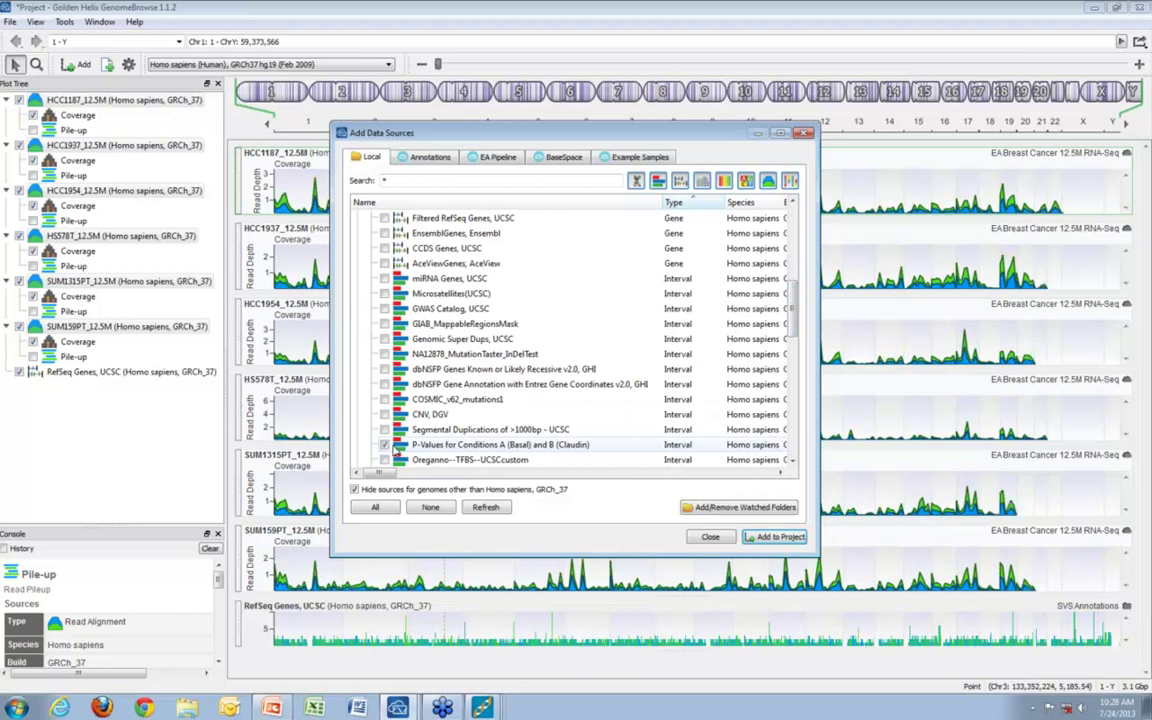
pyautogui.click(760, 537)
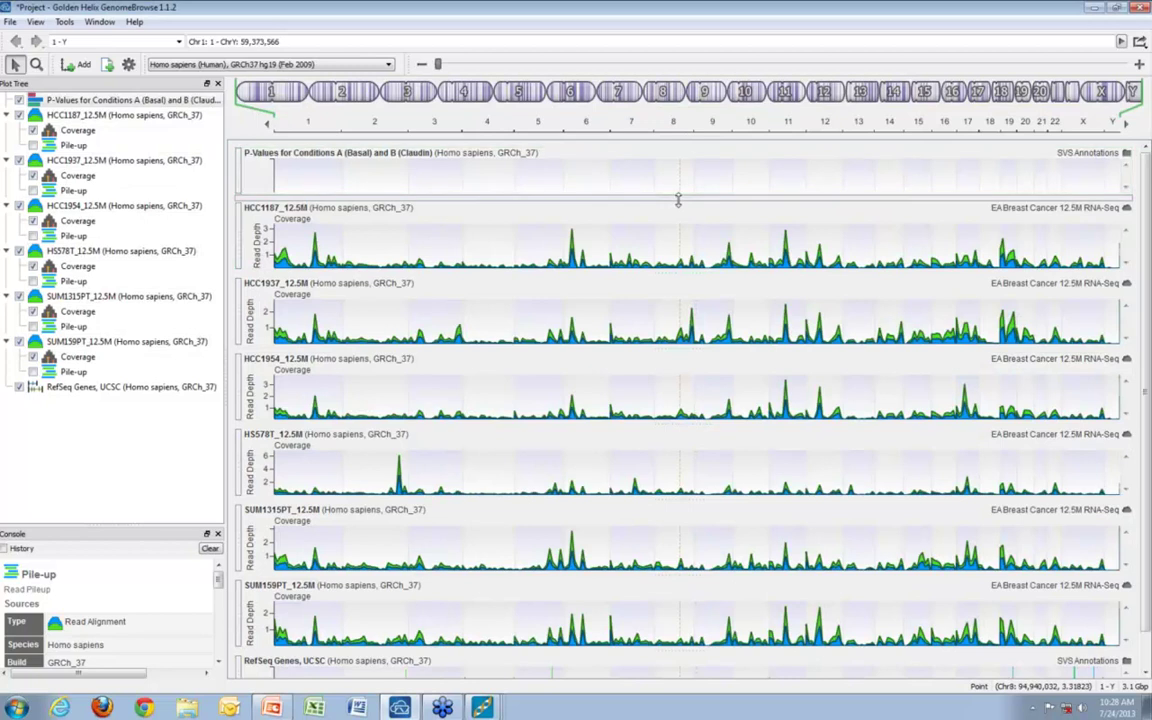
pyautogui.moveTo(678, 203); pyautogui.dragTo(675, 221)
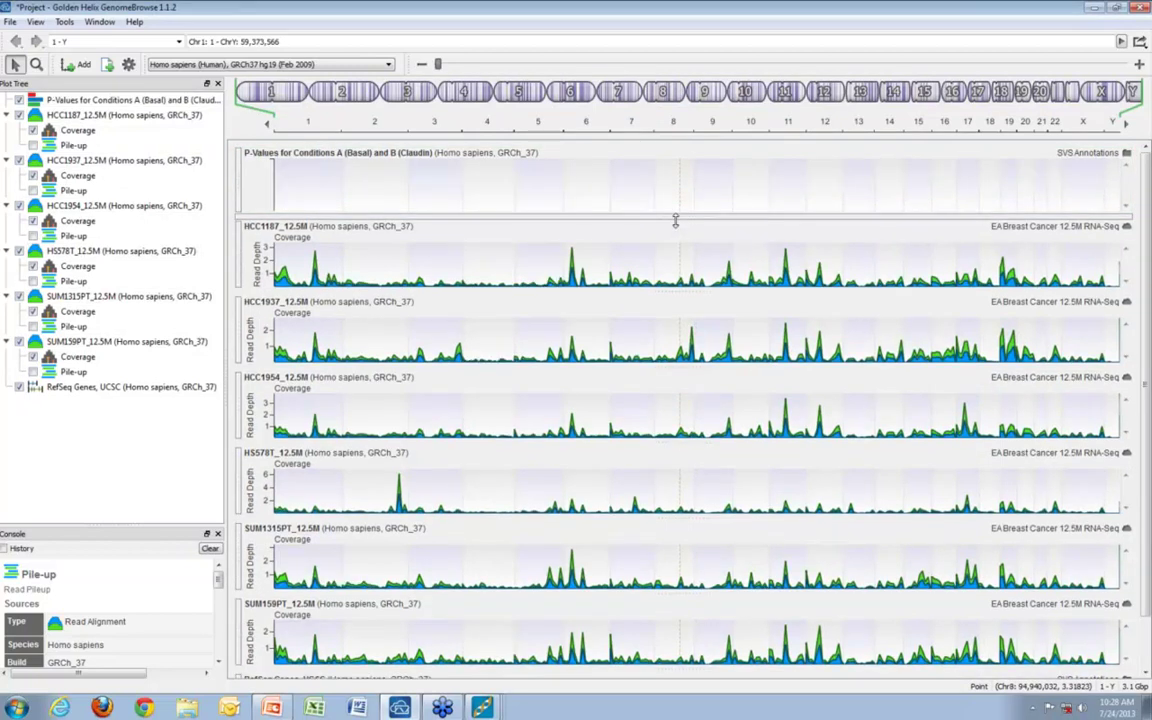
# Step: Open the feature table of the P-Values track and shrink its window so the coverage plots stay visible
pyautogui.click(281, 180)
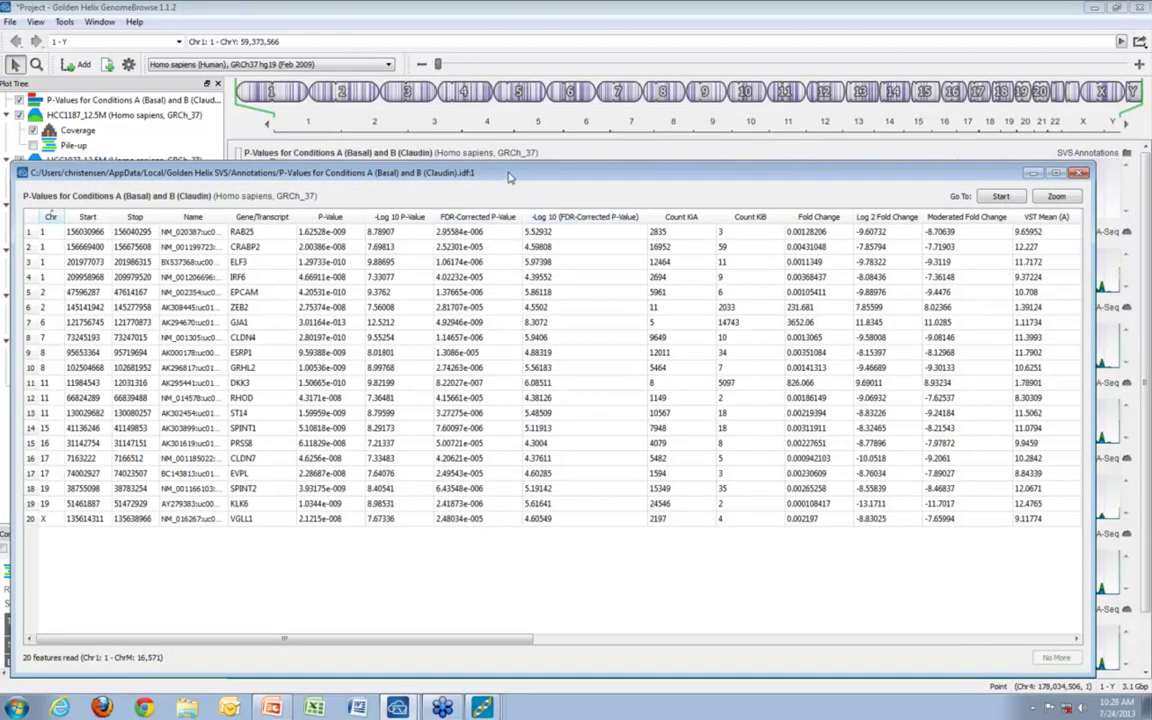
pyautogui.moveTo(508, 177); pyautogui.dragTo(508, 170)
pyautogui.moveTo(503, 22); pyautogui.dragTo(490, 20)
pyautogui.moveTo(980, 480); pyautogui.dragTo(307, 635)
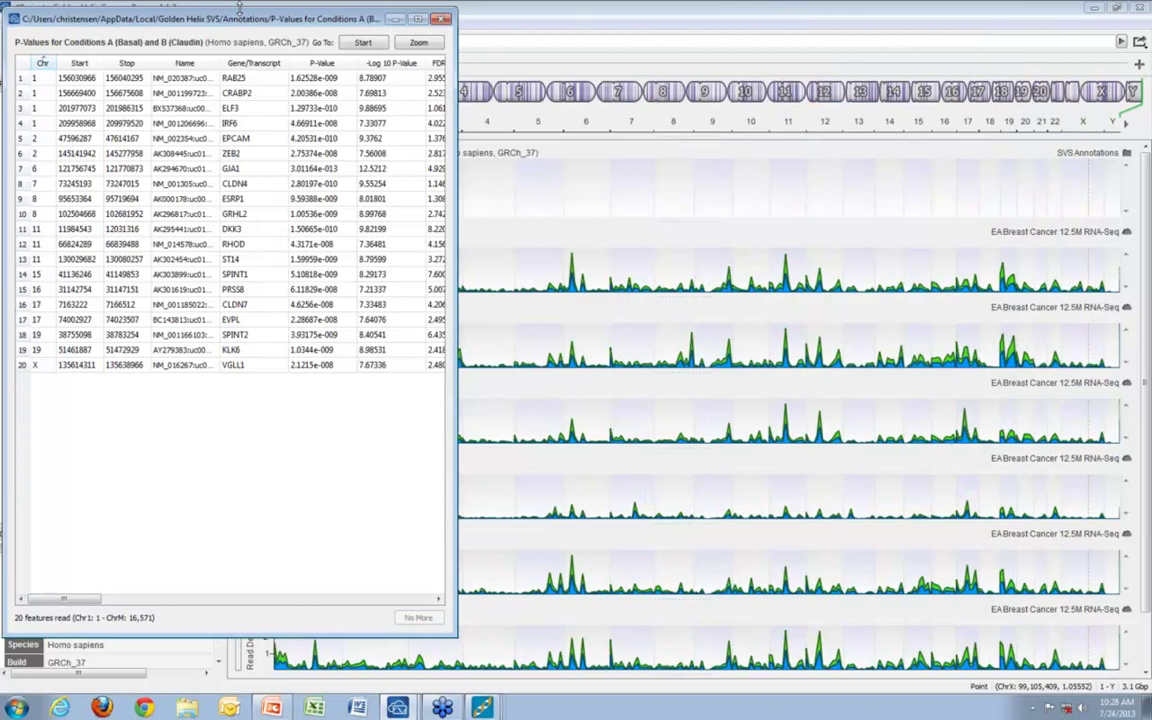
pyautogui.moveTo(240, 9); pyautogui.dragTo(233, 415)
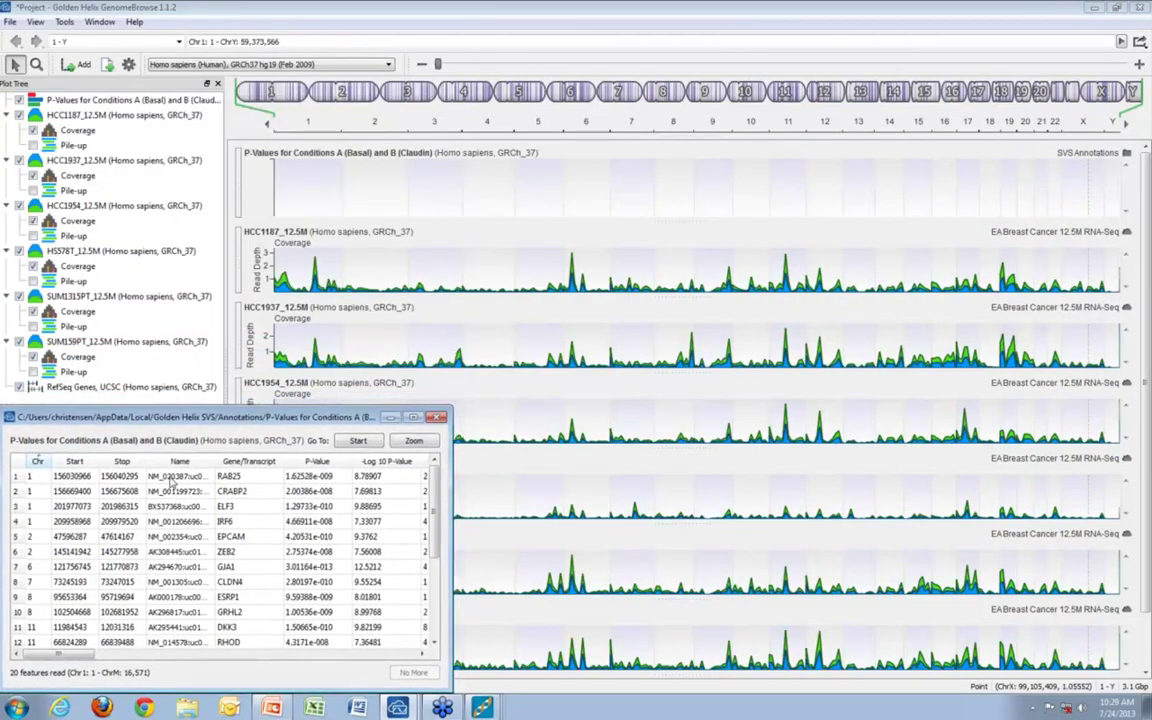
# Step: Step through the feature table's genes from RAB25 to CLDN4, examining each gene's coverage across the six samples
pyautogui.click(172, 479)
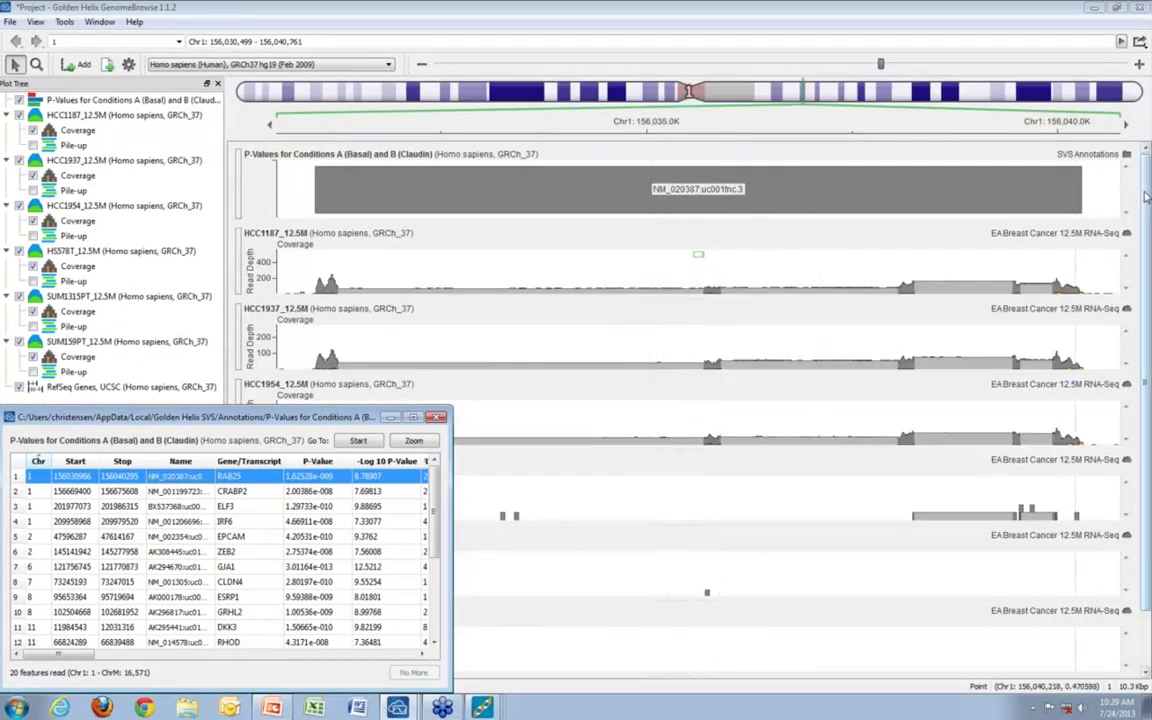
pyautogui.scroll(-1, 848, 558)
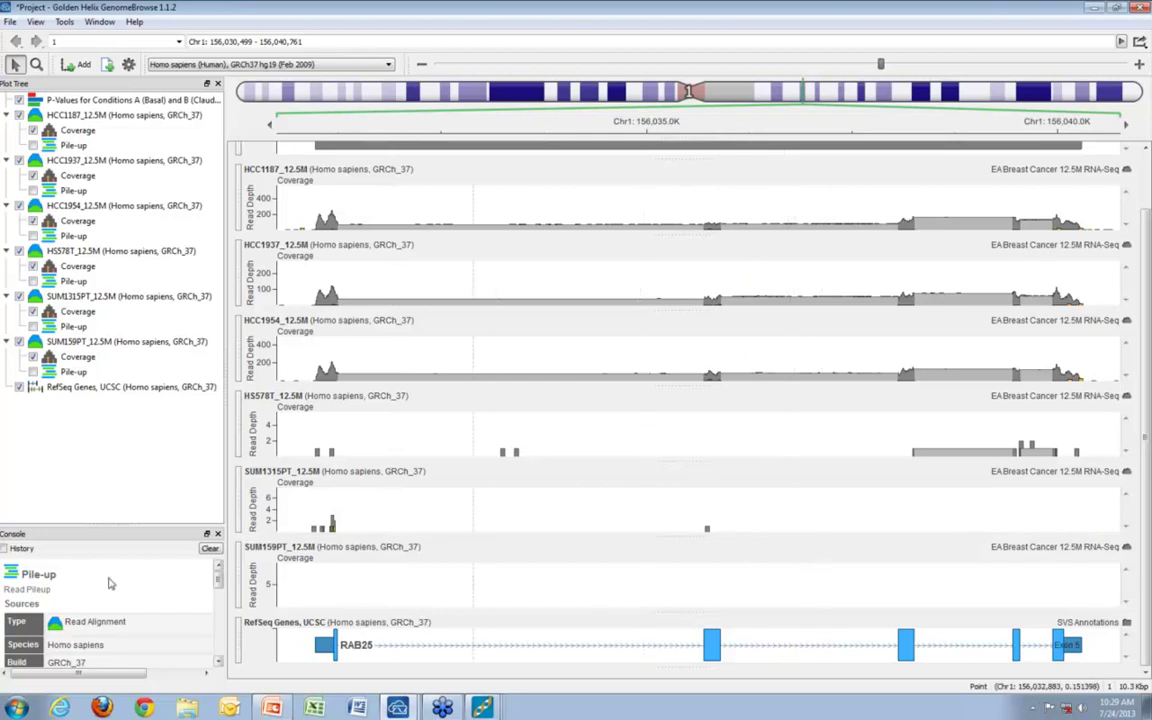
pyautogui.moveTo(397, 708)
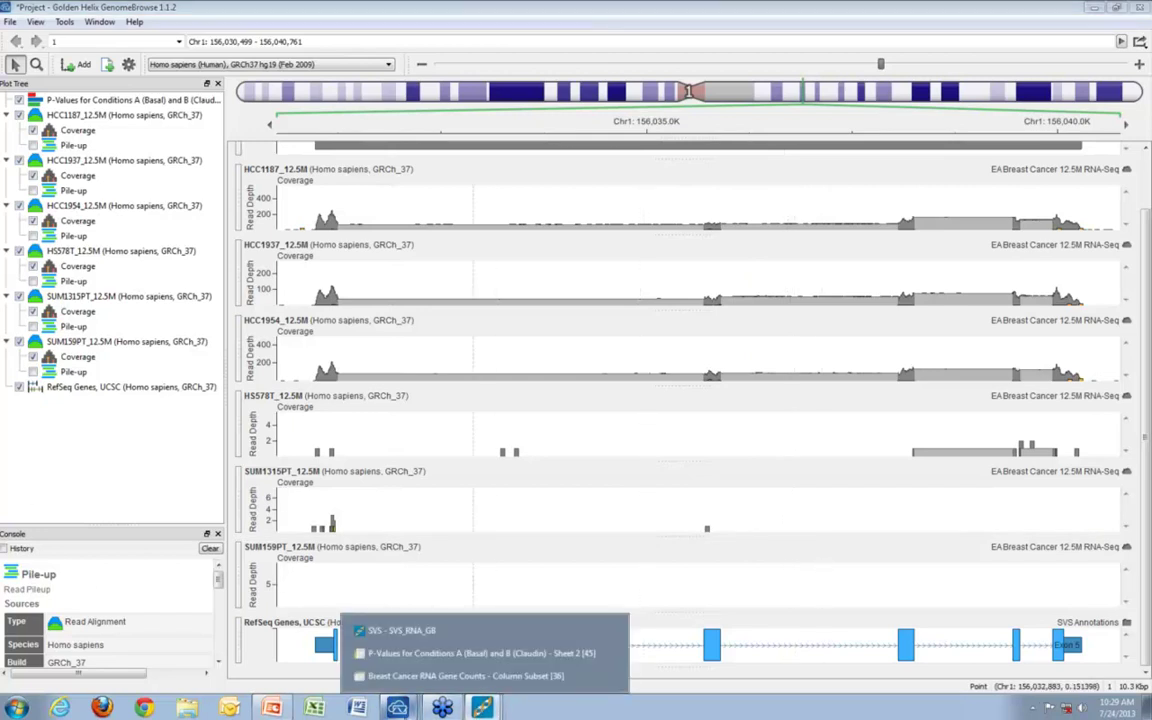
pyautogui.click(388, 676)
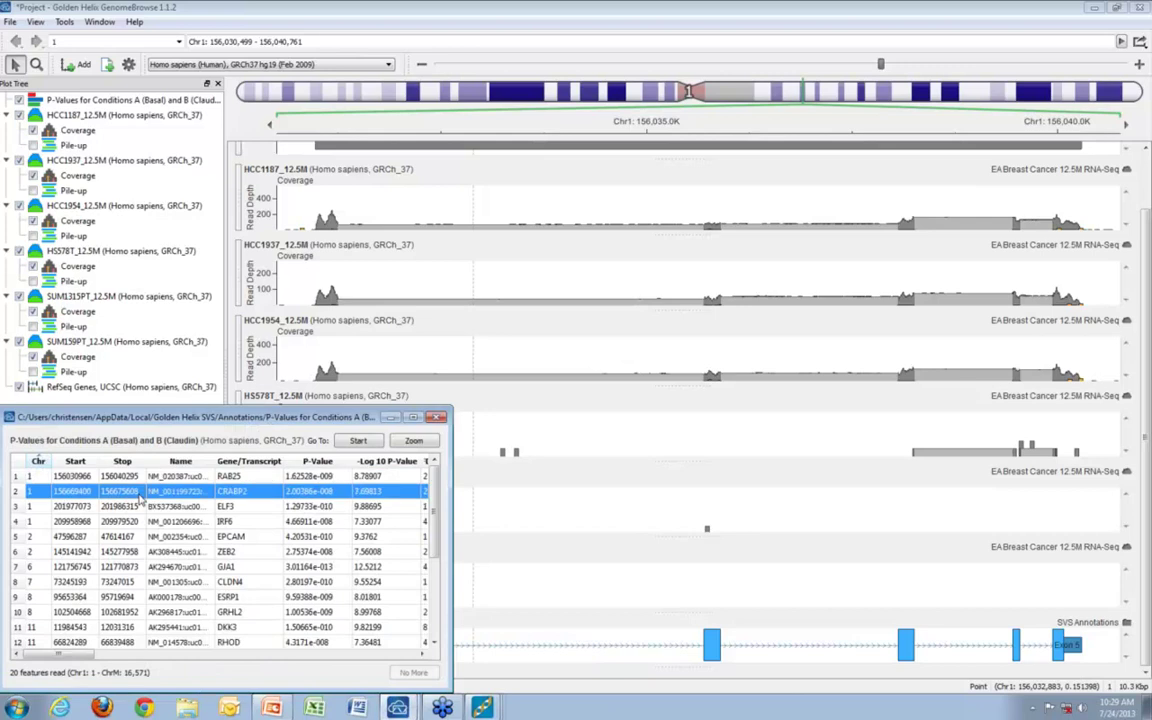
pyautogui.click(140, 492)
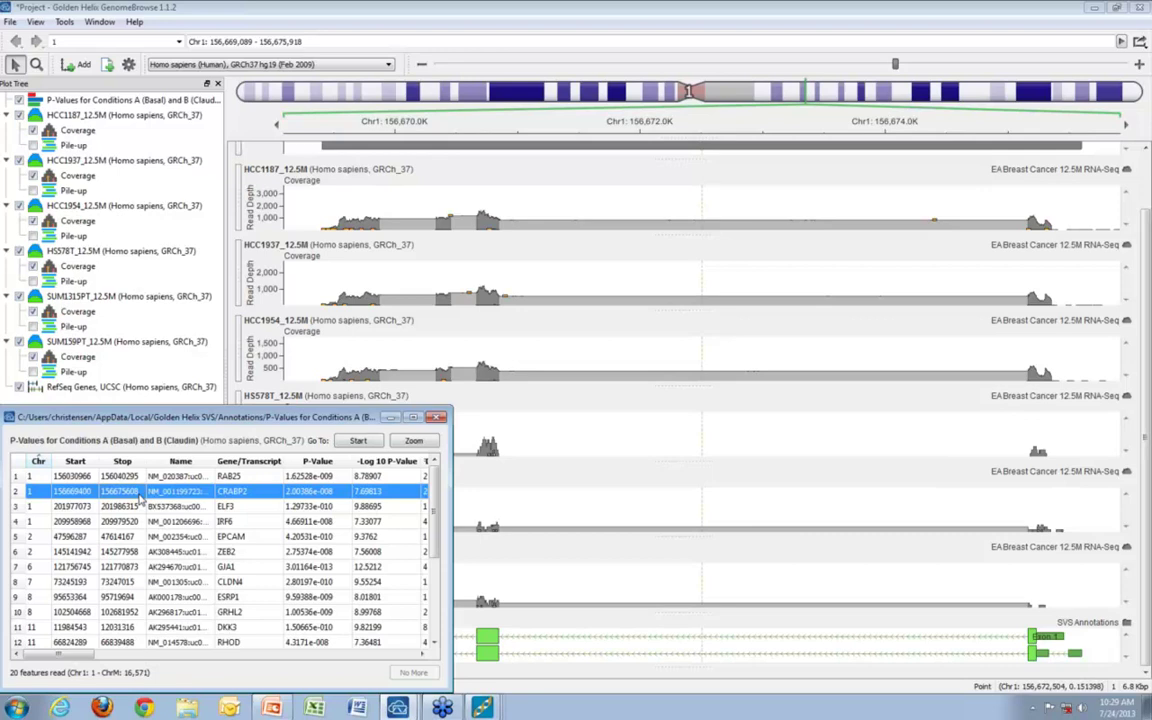
pyautogui.click(141, 503)
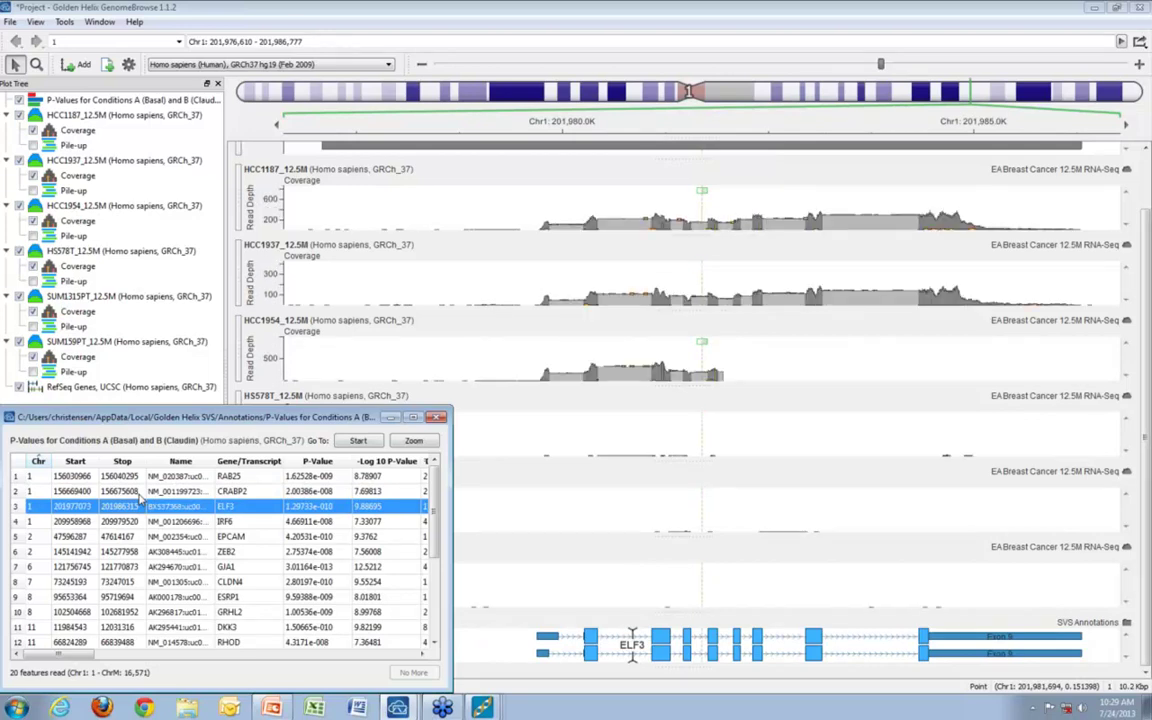
pyautogui.press('Down')
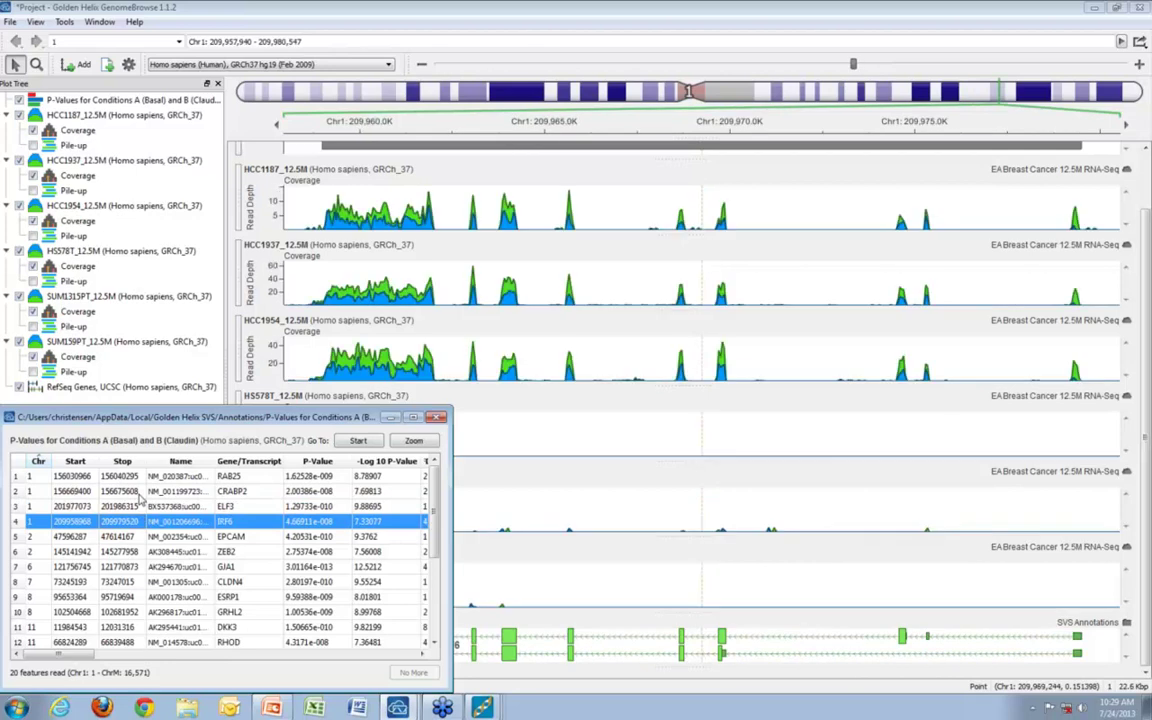
pyautogui.press('Down')
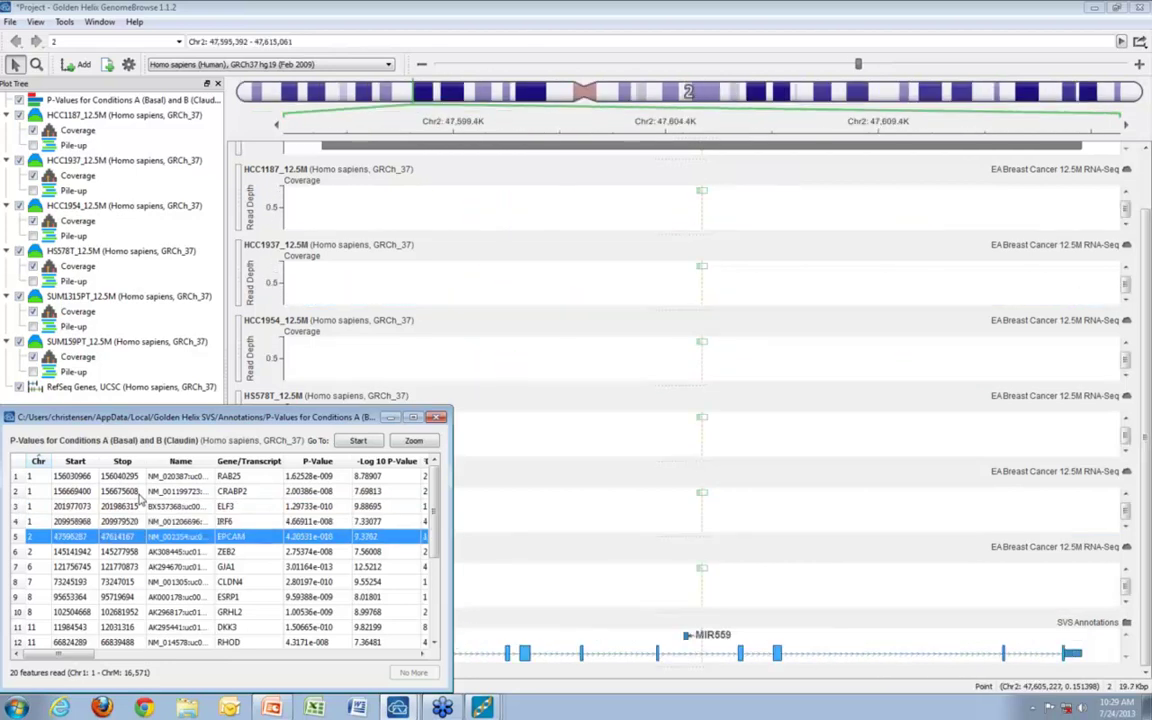
pyautogui.press('Down')
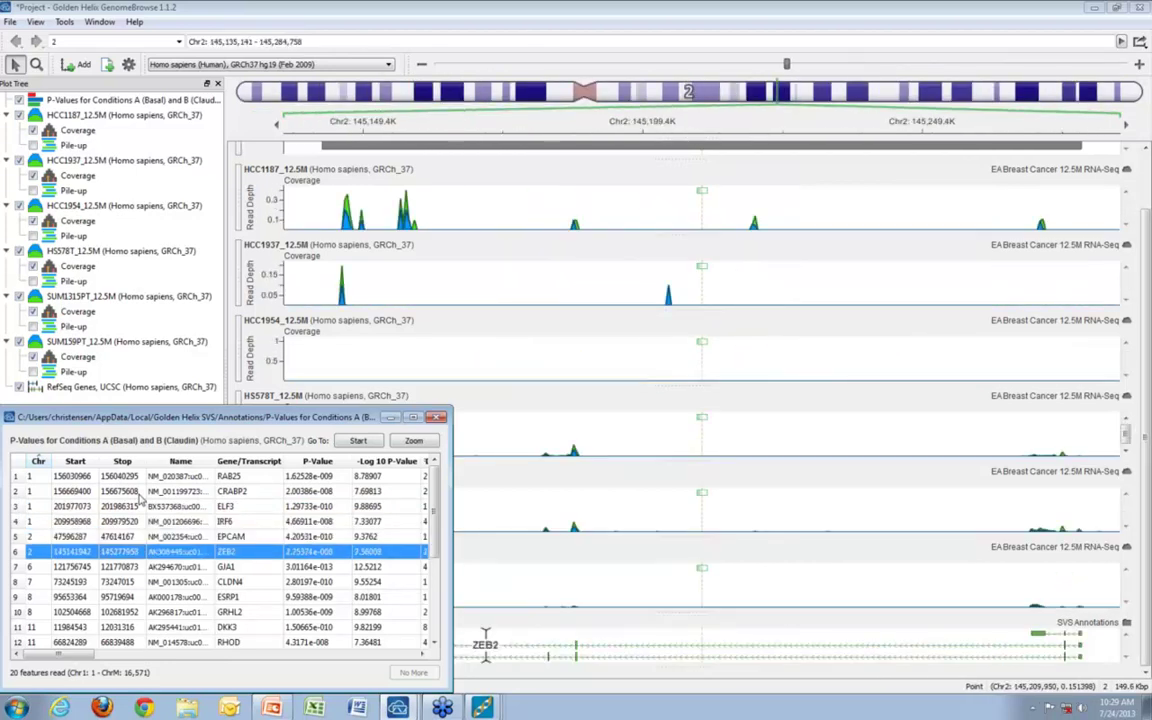
pyautogui.press('Down')
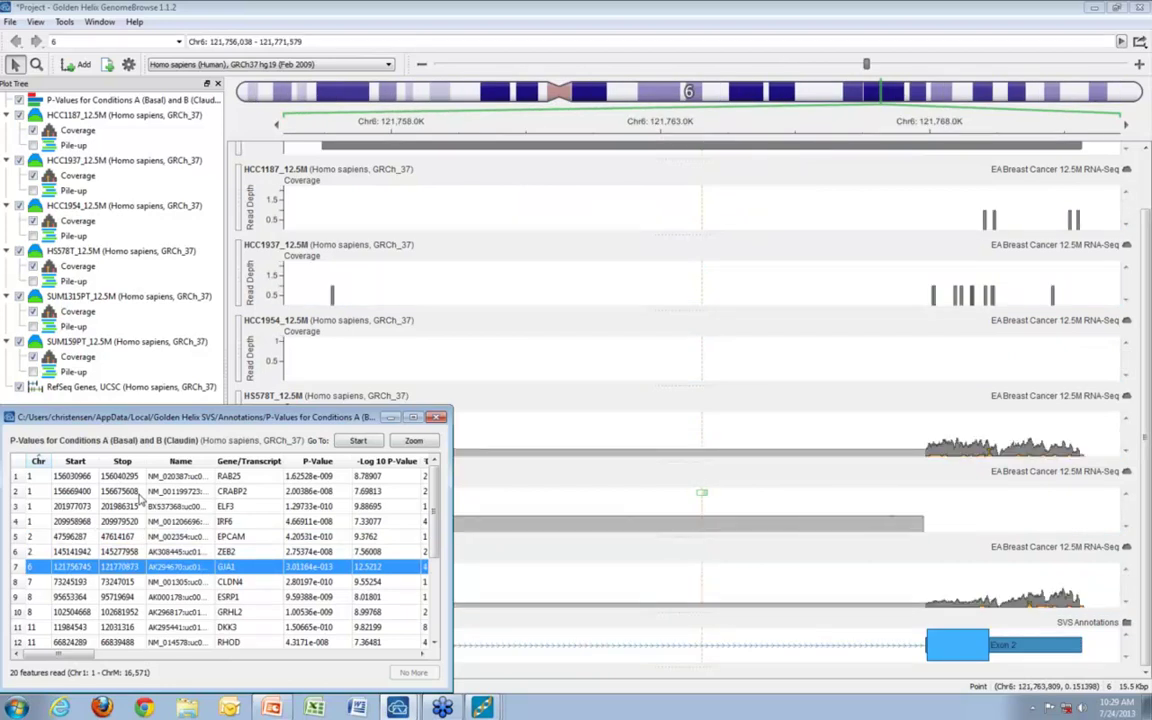
pyautogui.press('Down')
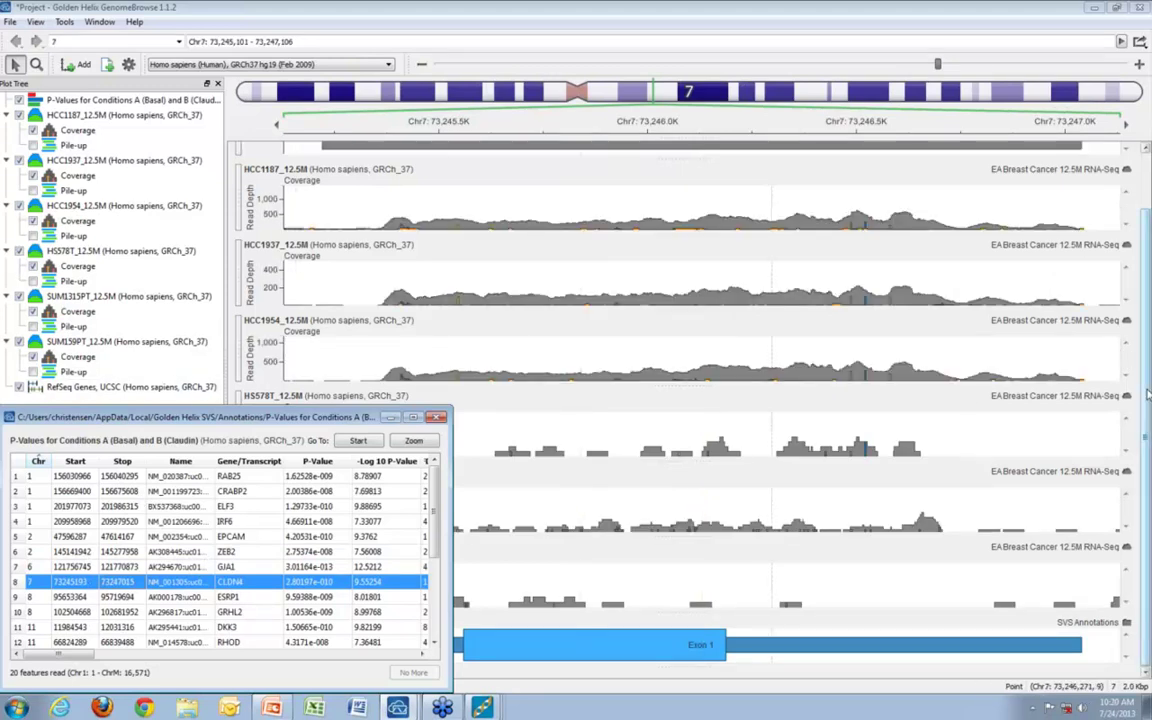
# Step: Show the pile-up plot of the HCC1187_12.5M sample at the CLDN4 gene
pyautogui.click(1149, 335)
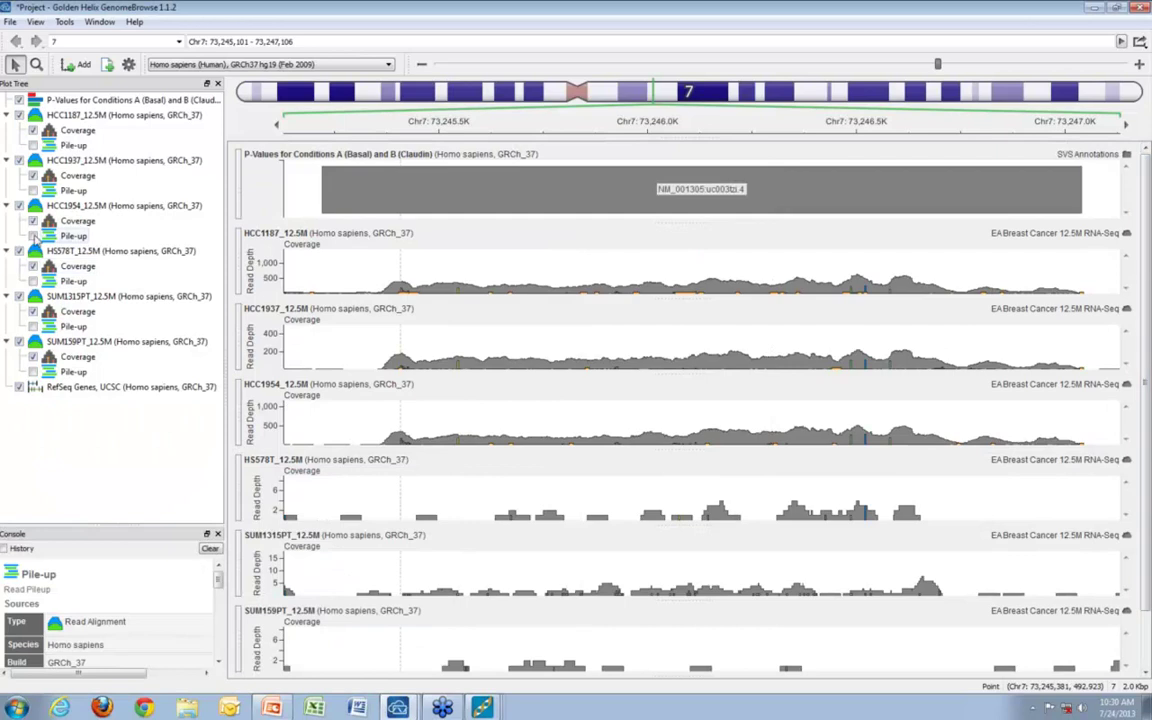
pyautogui.click(33, 145)
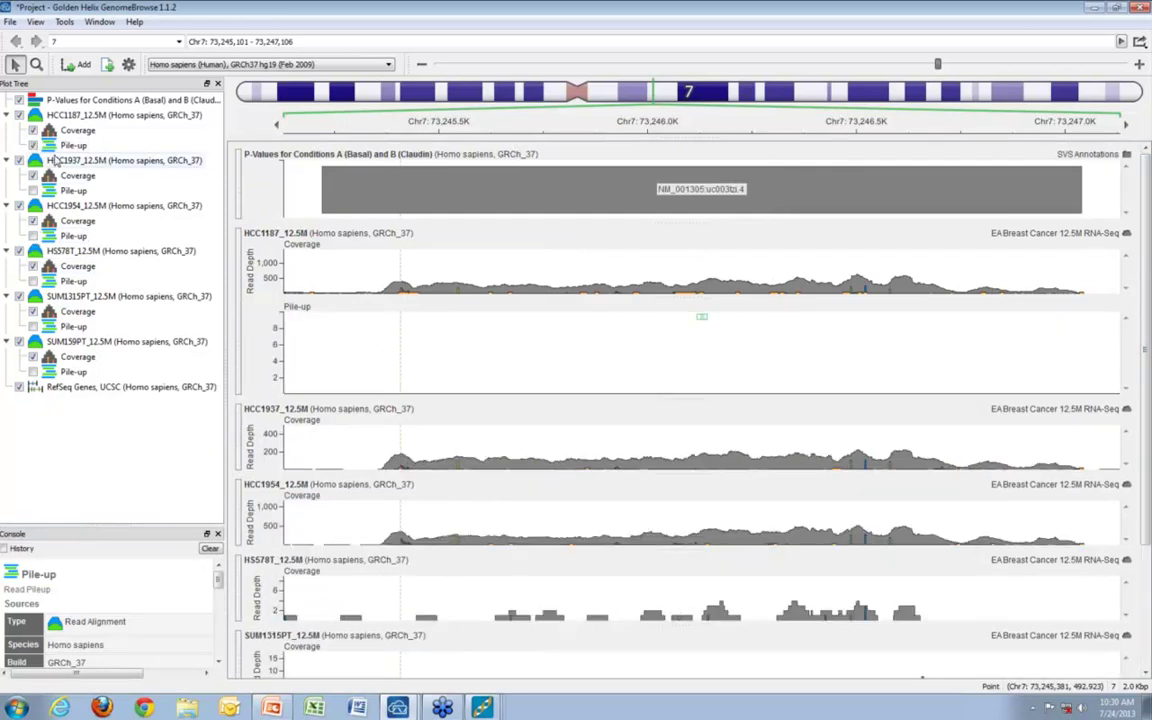
# Step: Make the HCC1187_12.5M pile-up plot much taller and go to the ESRP1 gene from the P-Values feature table
pyautogui.moveTo(695, 401); pyautogui.dragTo(704, 656)
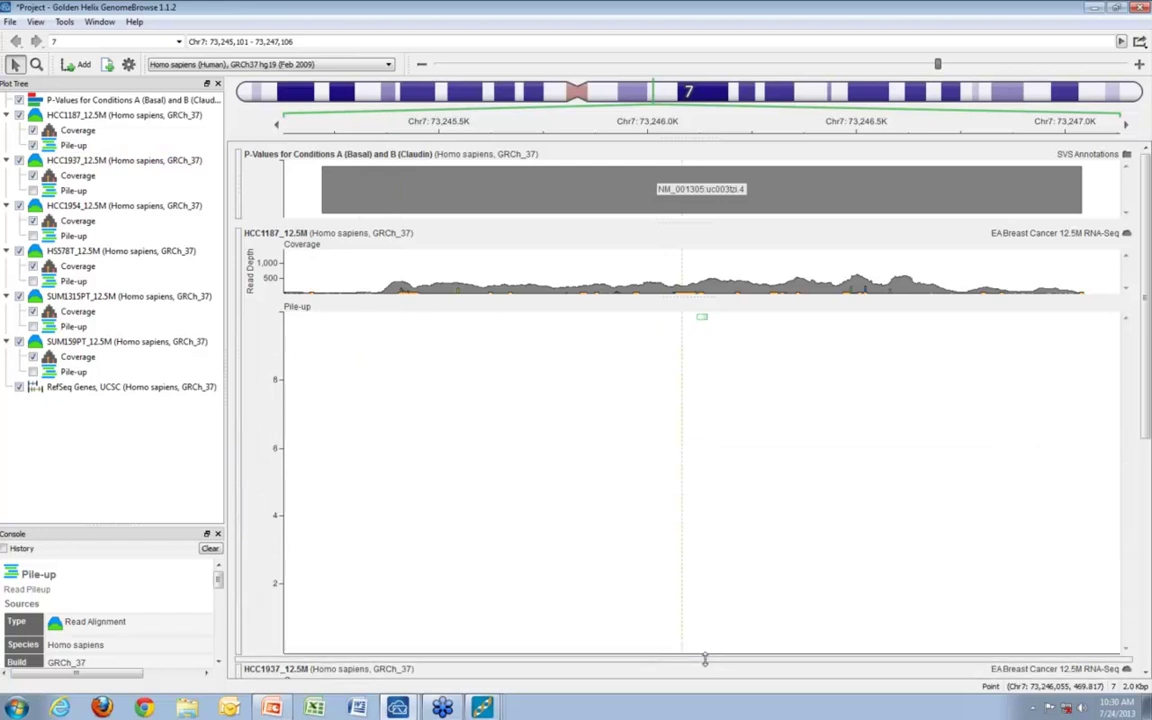
pyautogui.scroll(-5, 1146, 314)
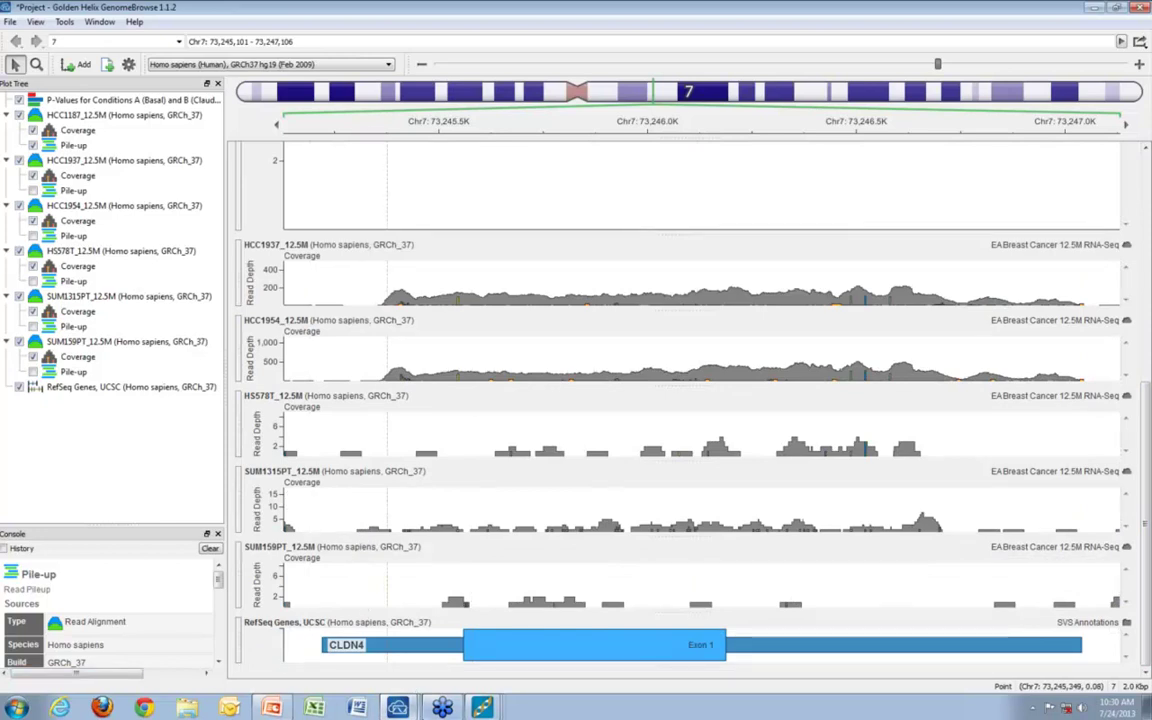
pyautogui.moveTo(352, 707)
pyautogui.click(345, 676)
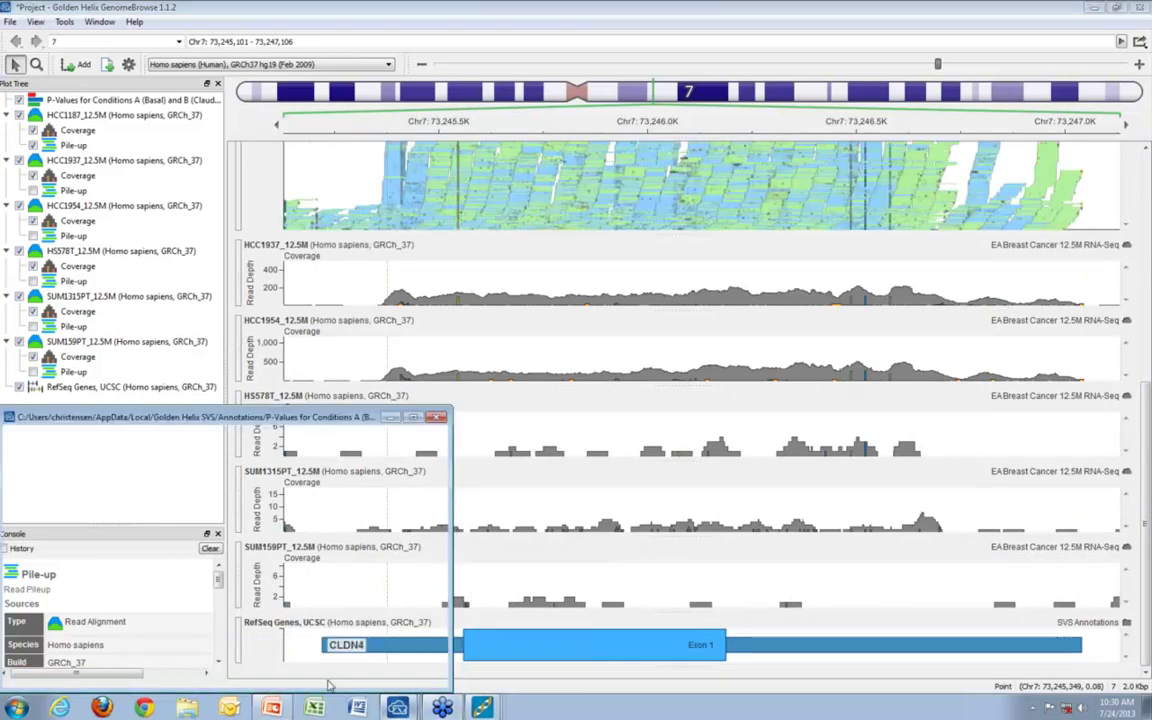
pyautogui.click(162, 598)
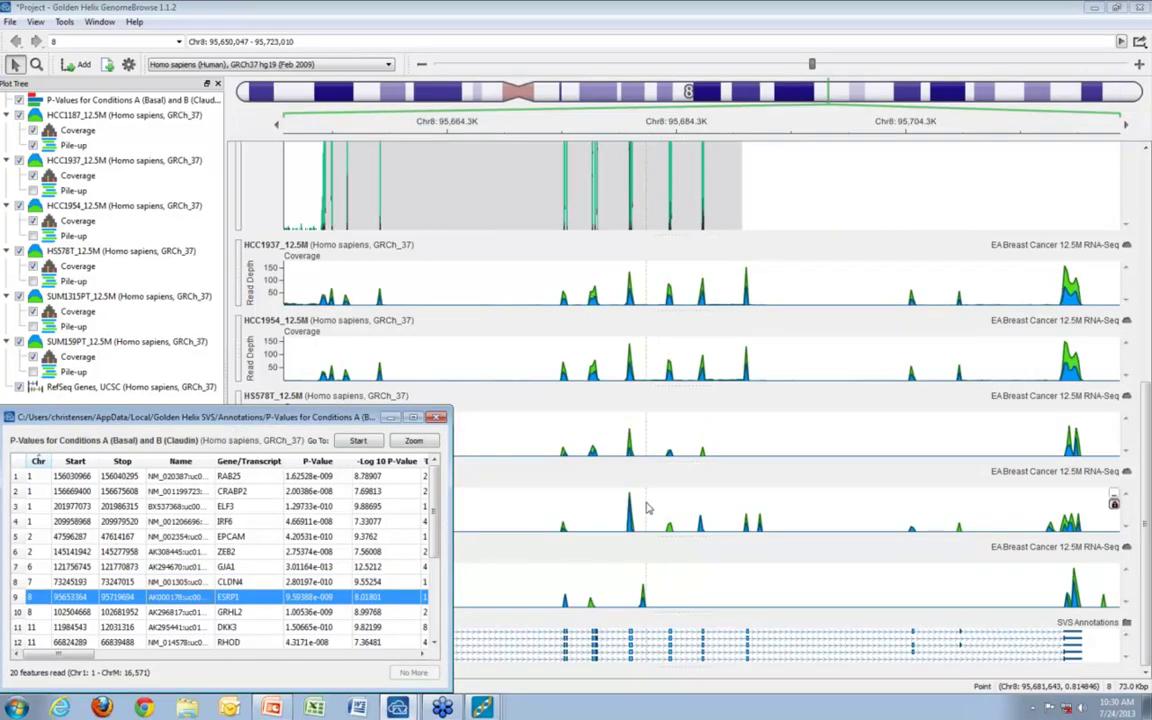
# Step: Examine the HCC1187_12.5M pile-up at an ESRP1 exon near Chr8: 95,680,300 and follow the spliced reads across the neighbouring intron
pyautogui.click(1035, 305)
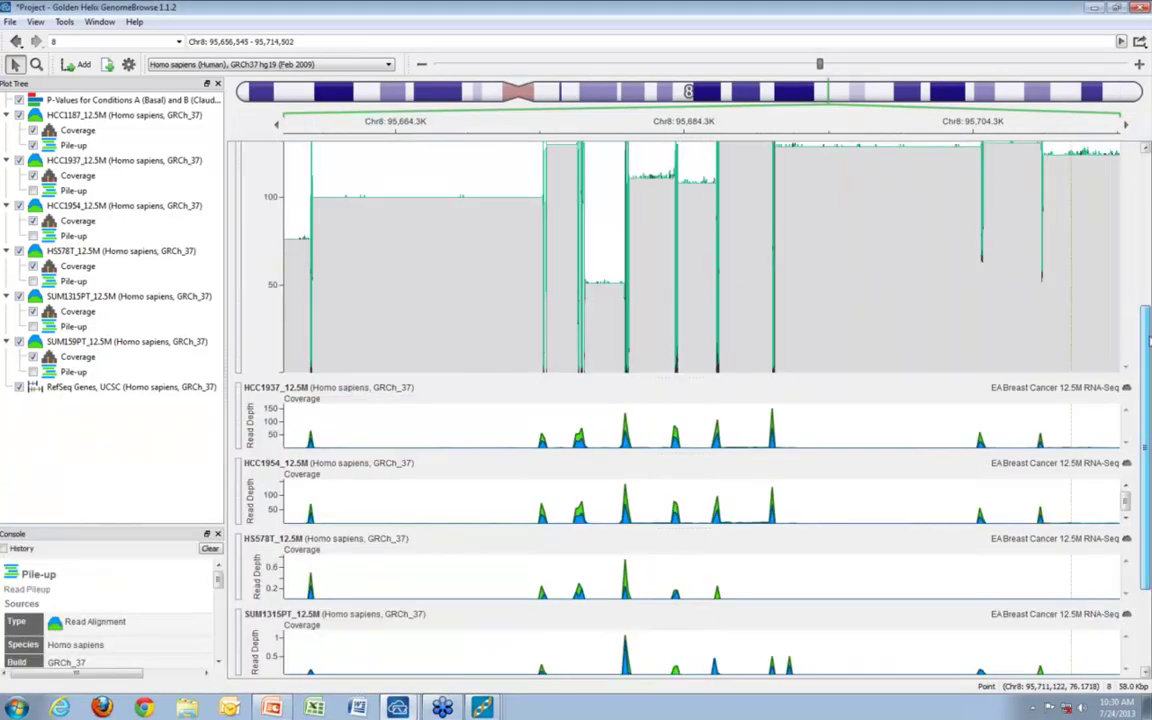
pyautogui.scroll(2, 694, 437)
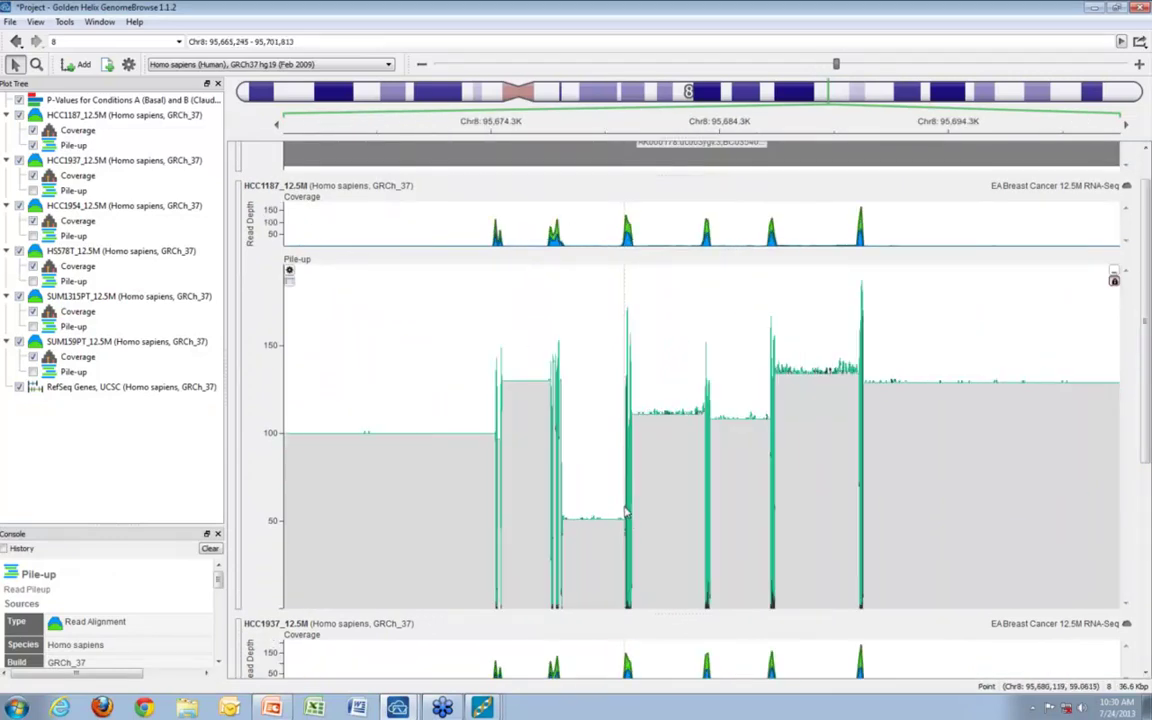
pyautogui.scroll(3, 628, 516)
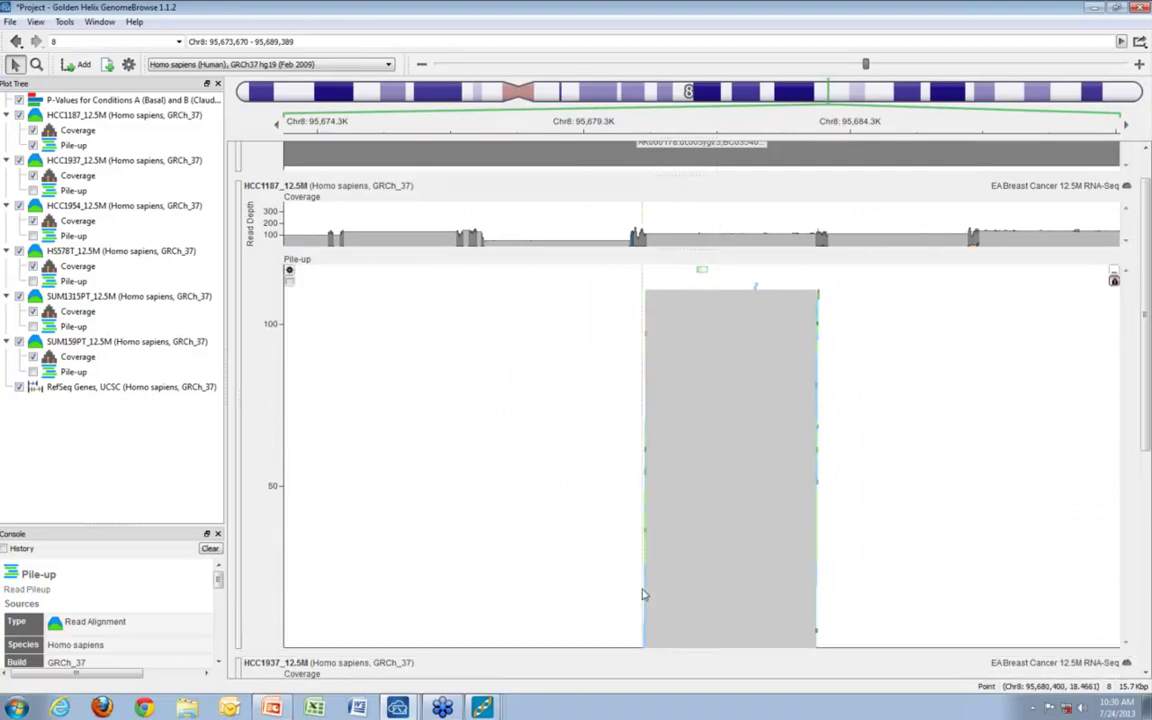
pyautogui.scroll(3, 639, 600)
pyautogui.scroll(1, 649, 595)
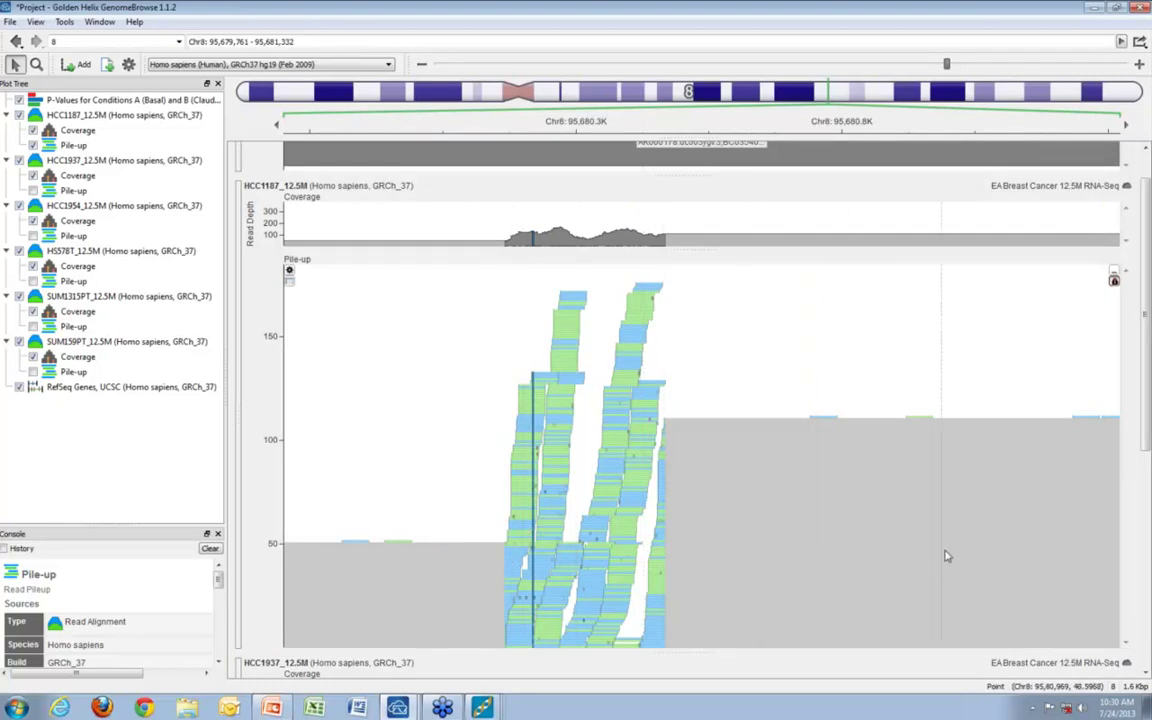
pyautogui.scroll(1, 645, 547)
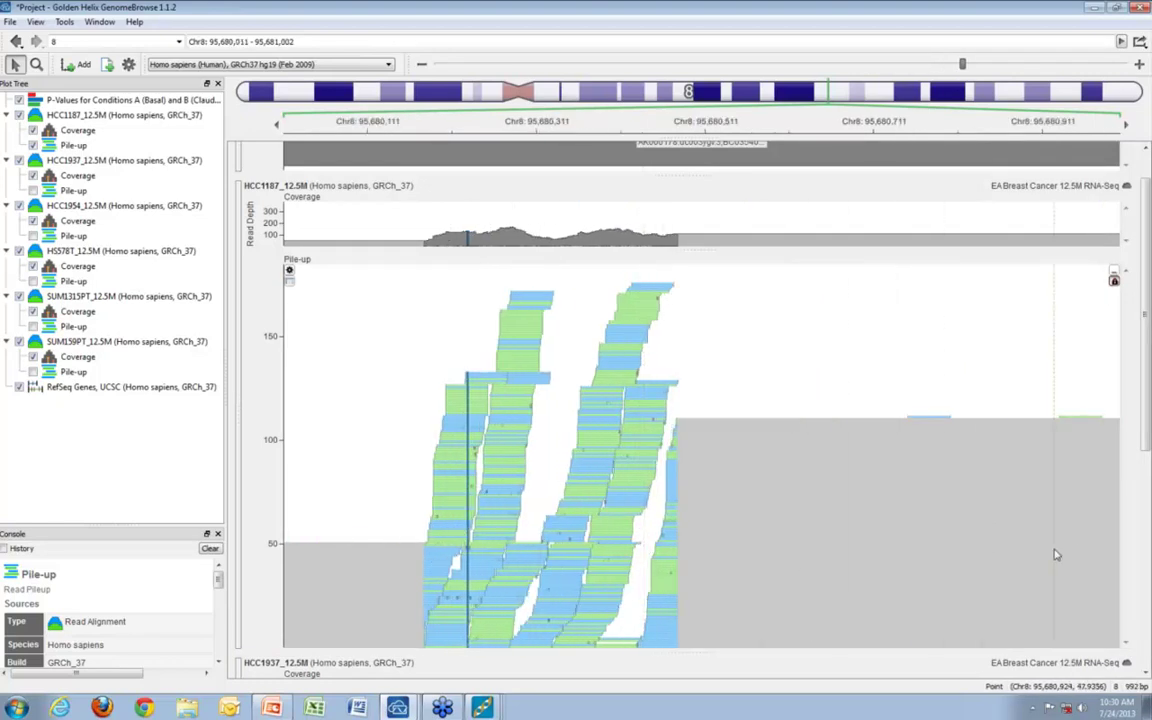
pyautogui.hscroll(3, 1049, 550)
pyautogui.hscroll(8, 648, 543)
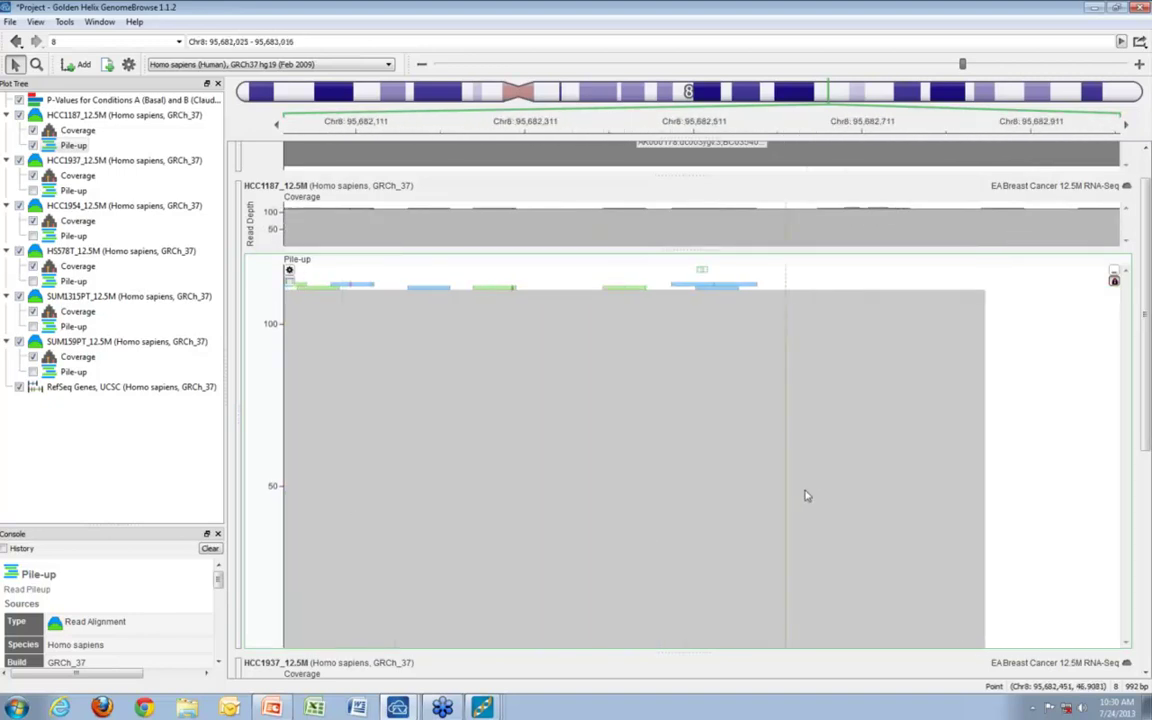
# Step: Compare the pile-up across several ESRP1 exons and inspect the individual reads at the variant near Chr8: 95,680,228
pyautogui.scroll(-2, 805, 496)
pyautogui.moveTo(963, 537); pyautogui.dragTo(829, 537)
pyautogui.scroll(-2, 829, 537)
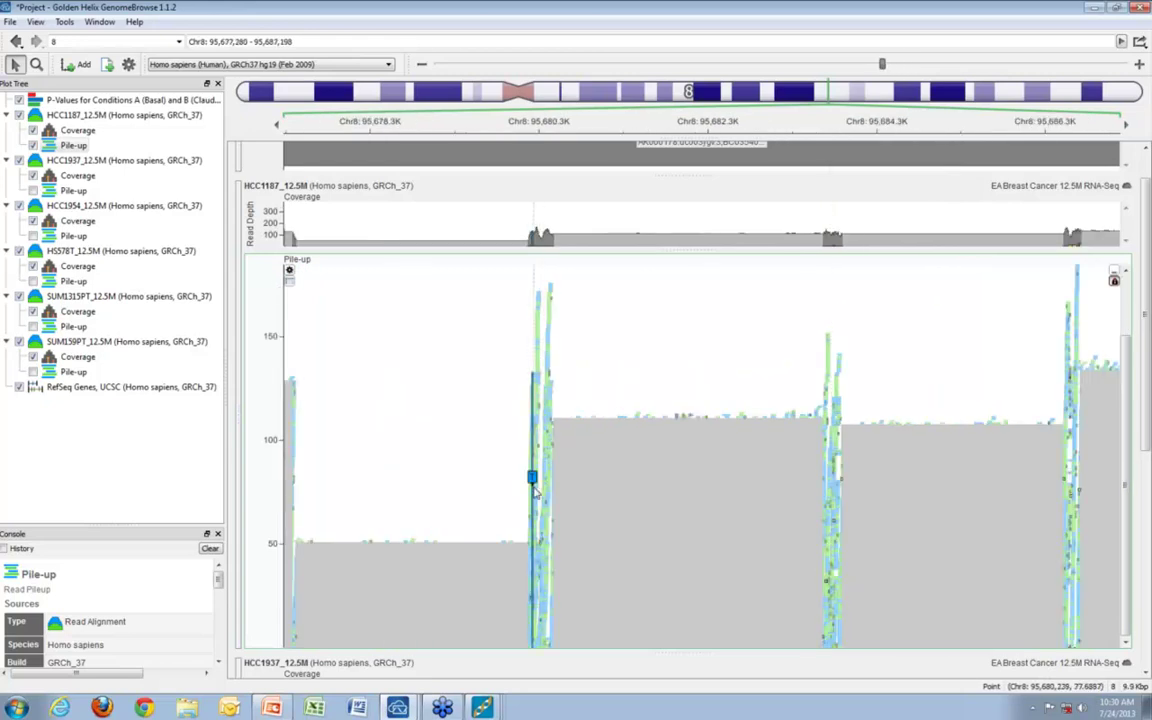
pyautogui.scroll(2, 538, 485)
pyautogui.scroll(3, 533, 490)
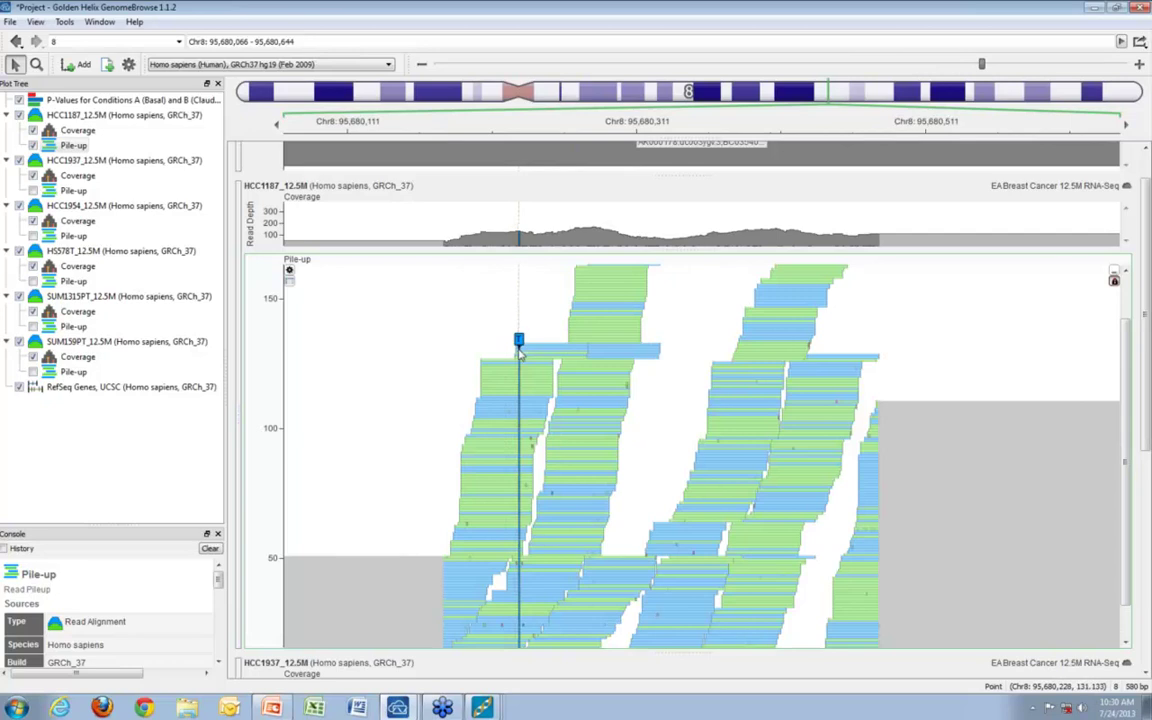
pyautogui.scroll(1, 519, 370)
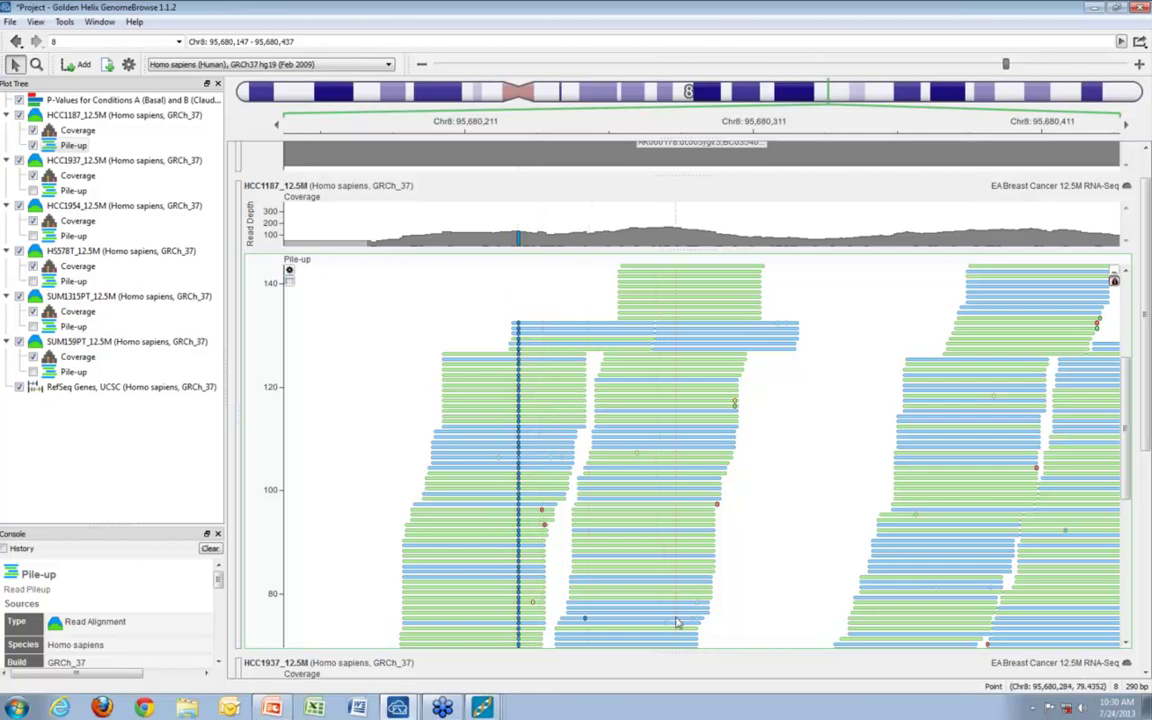
# Step: Shrink the HCC1187_12.5M pile-up plot so the other samples' coverage plots fit below it
pyautogui.moveTo(693, 652); pyautogui.dragTo(695, 545)
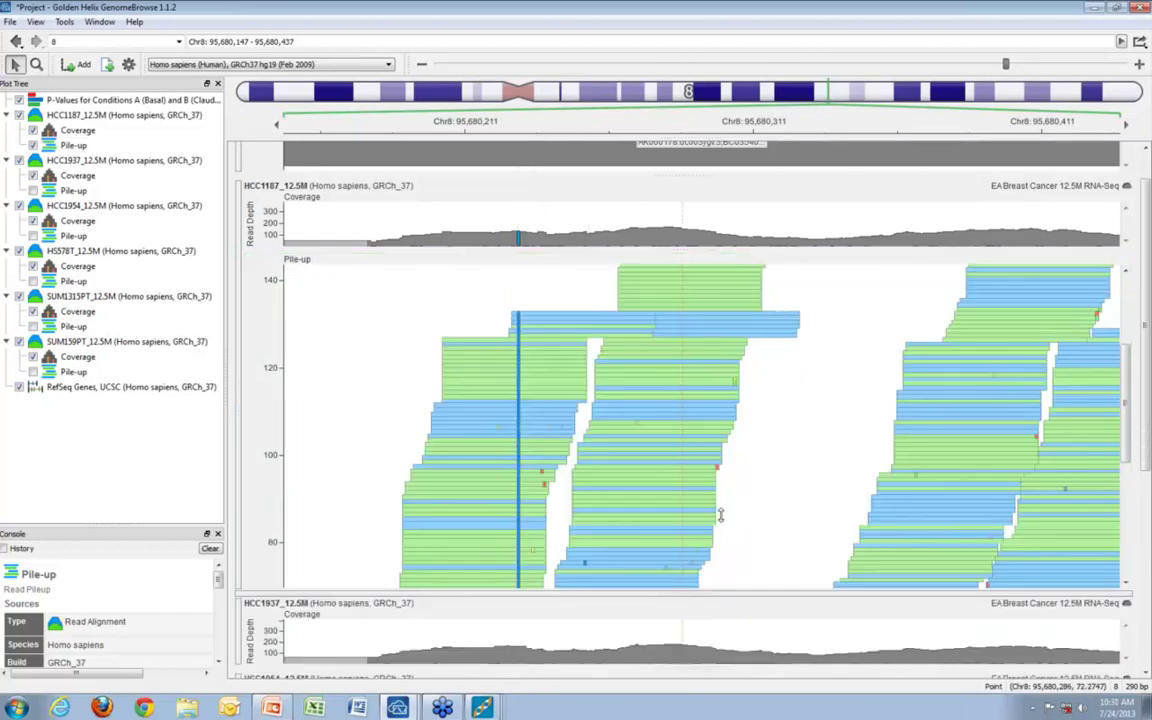
pyautogui.moveTo(719, 395); pyautogui.dragTo(648, 306)
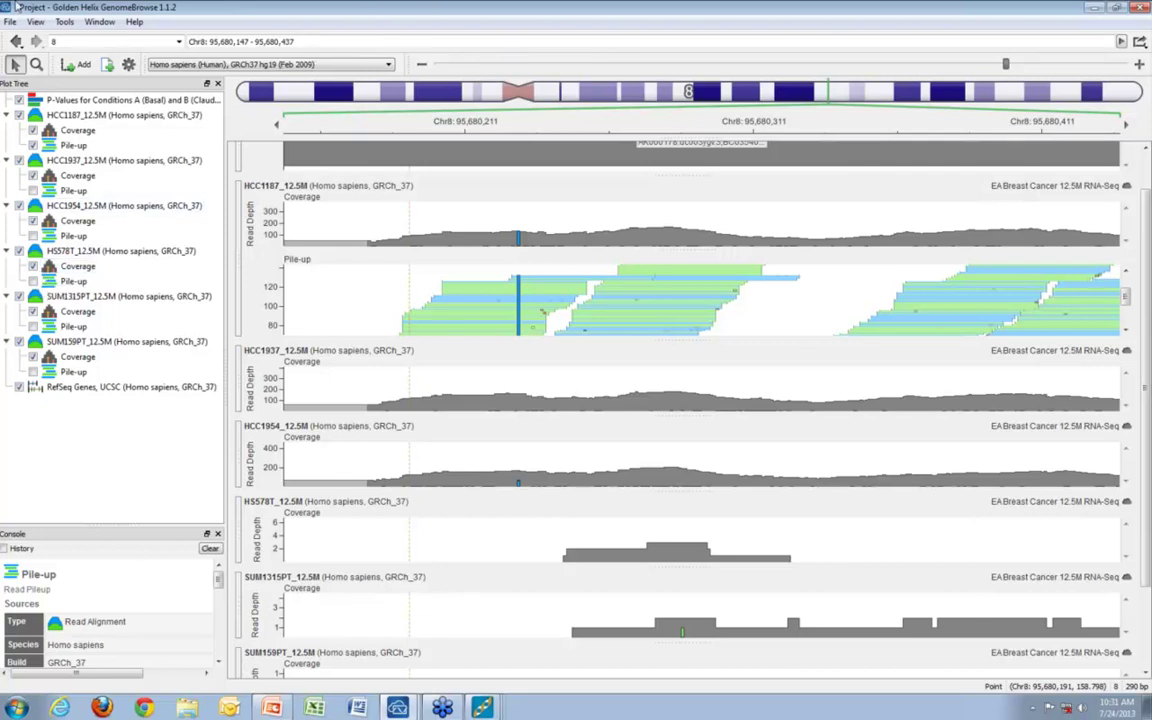
# Step: Switch to SVS, replace the open RNA project with SVS_GastricCancer_GB, and close the leftover column subset and feature table windows
pyautogui.click(1097, 9)
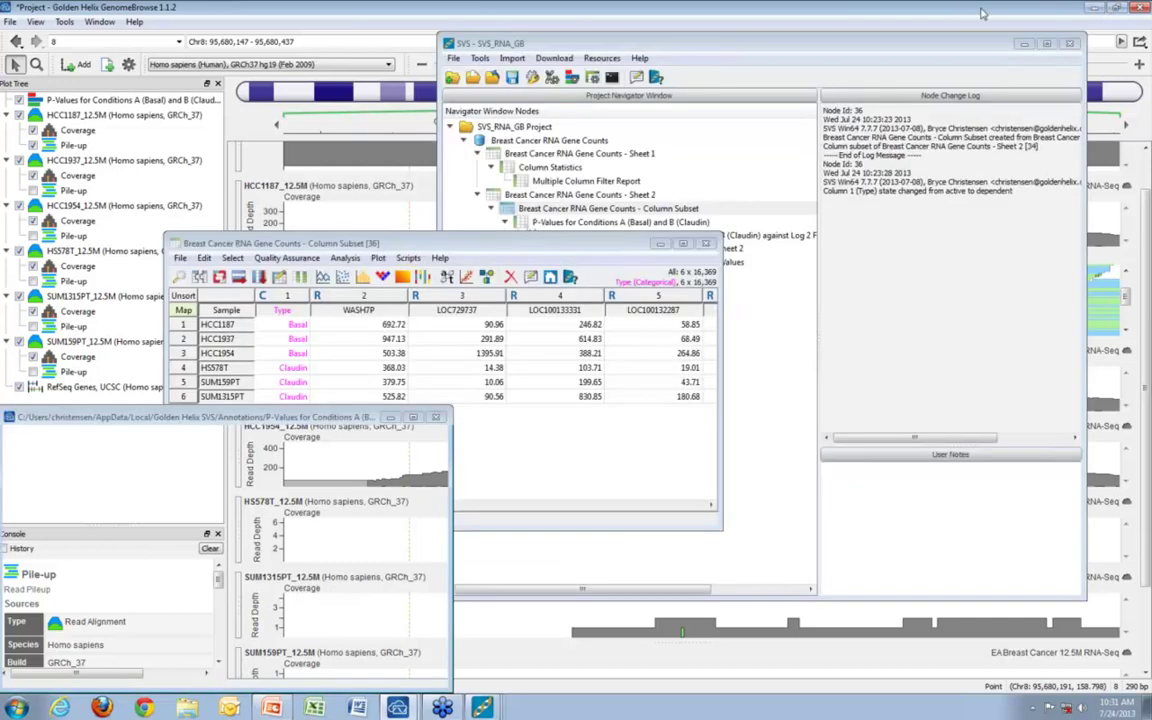
pyautogui.click(706, 247)
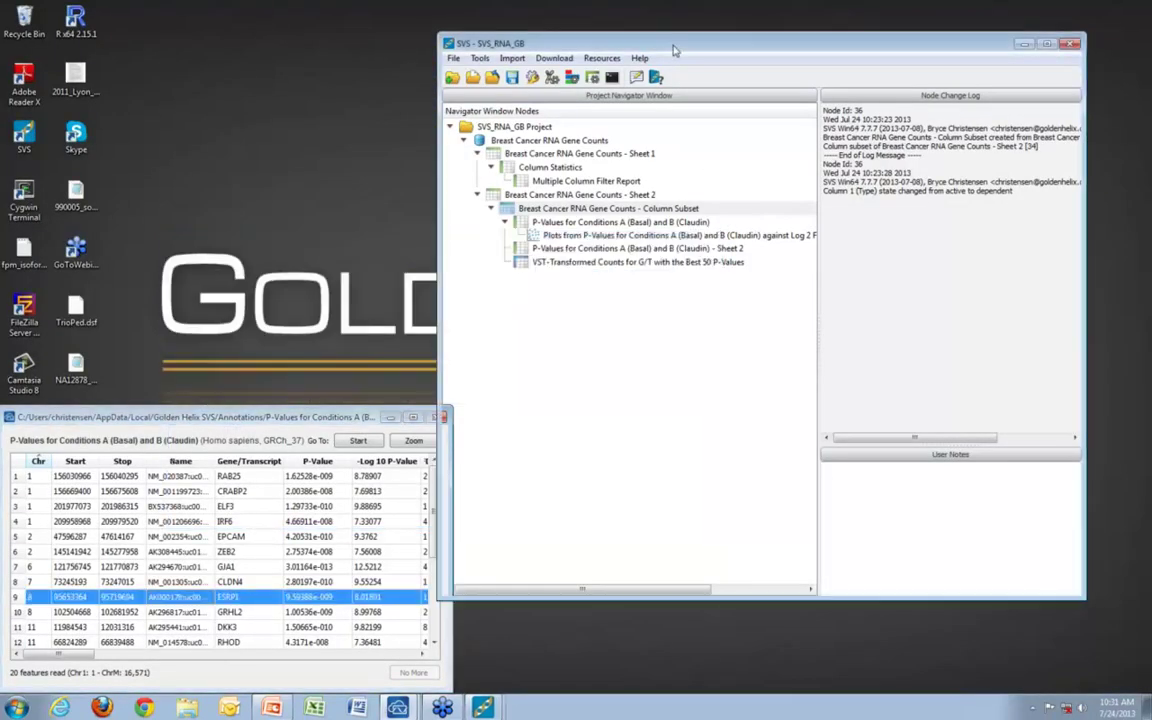
pyautogui.click(473, 80)
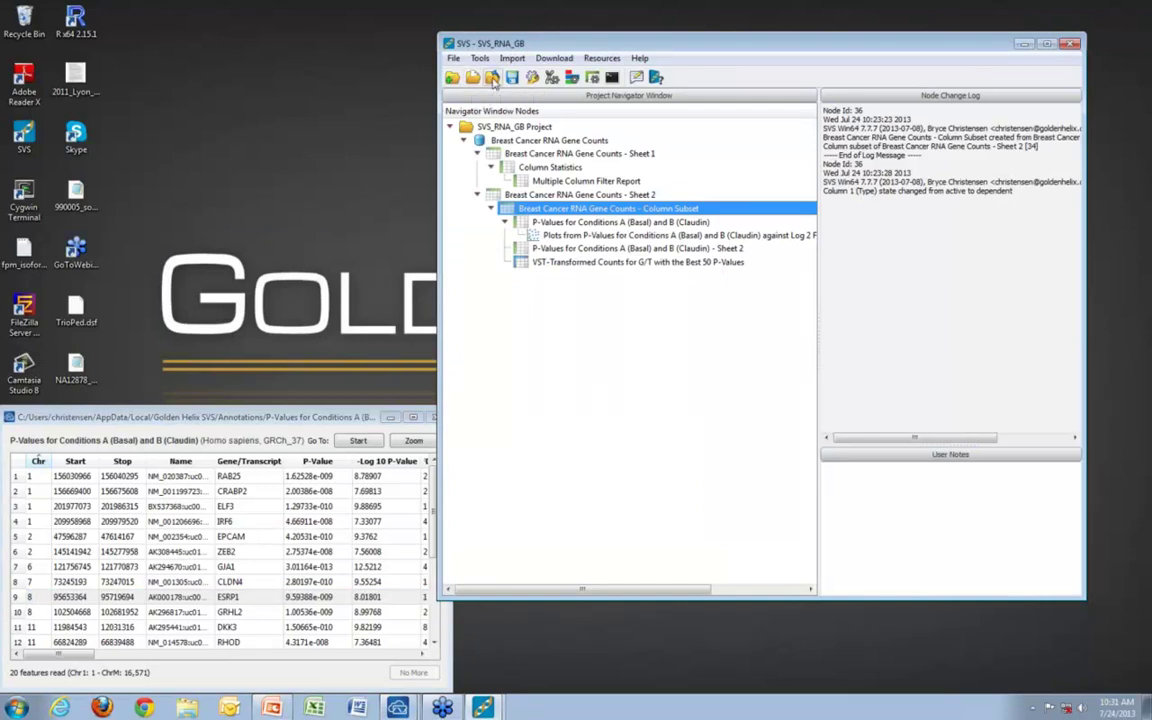
pyautogui.click(775, 337)
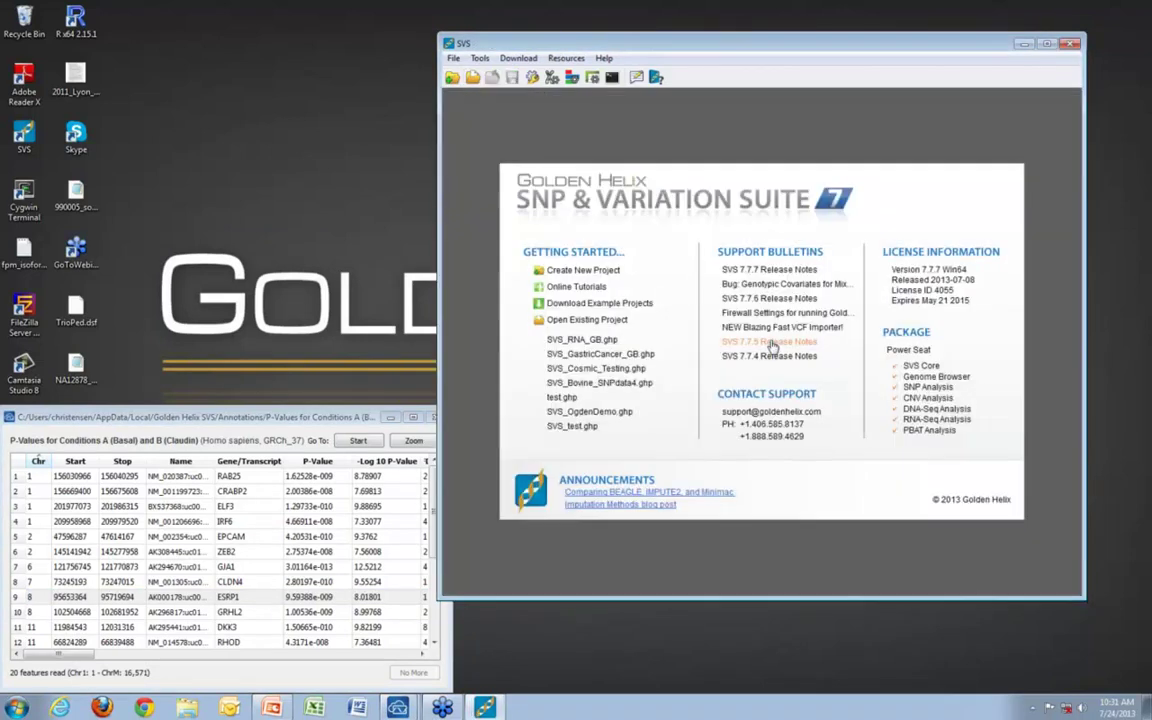
pyautogui.click(589, 355)
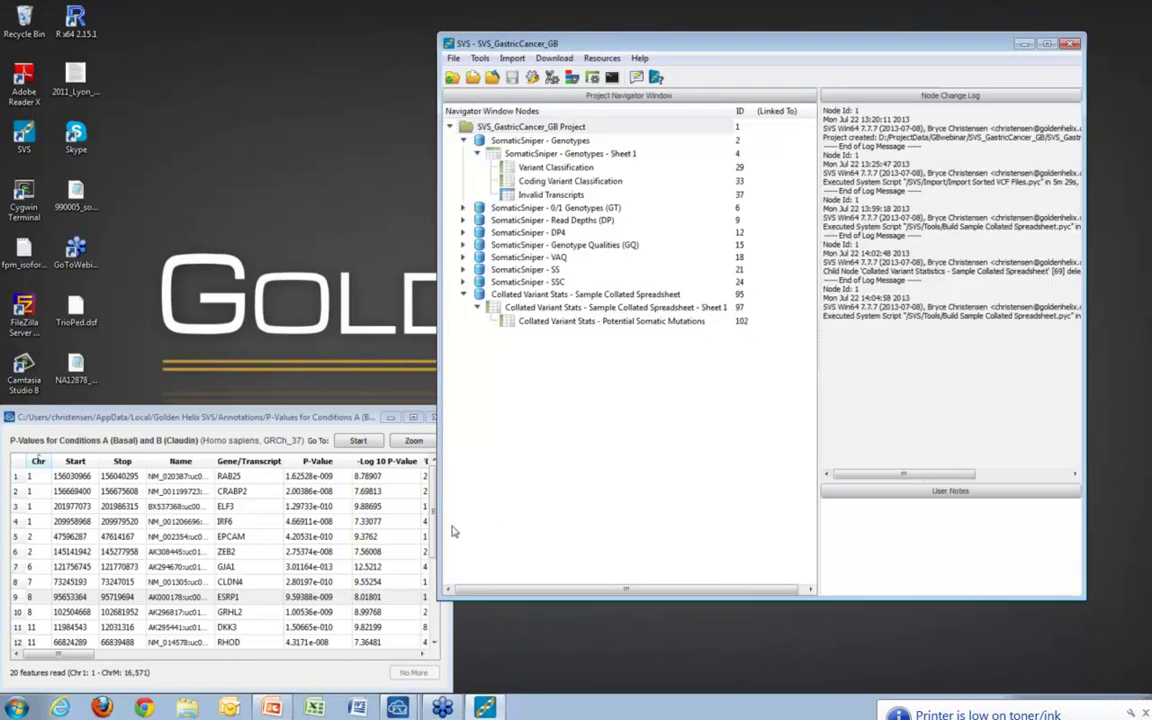
pyautogui.click(431, 418)
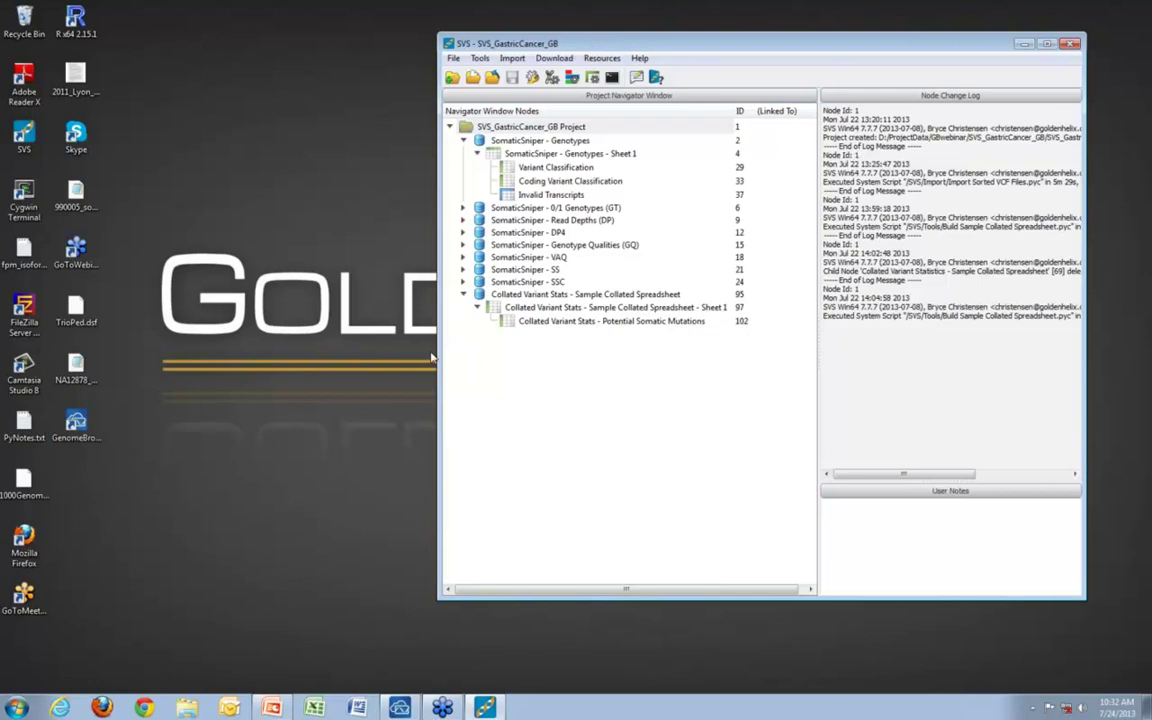
# Step: Open the SomaticSniper - Genotypes - Sheet 1 spreadsheet, widen its window and move it clear of the project's spreadsheet nodes
pyautogui.doubleClick(519, 155)
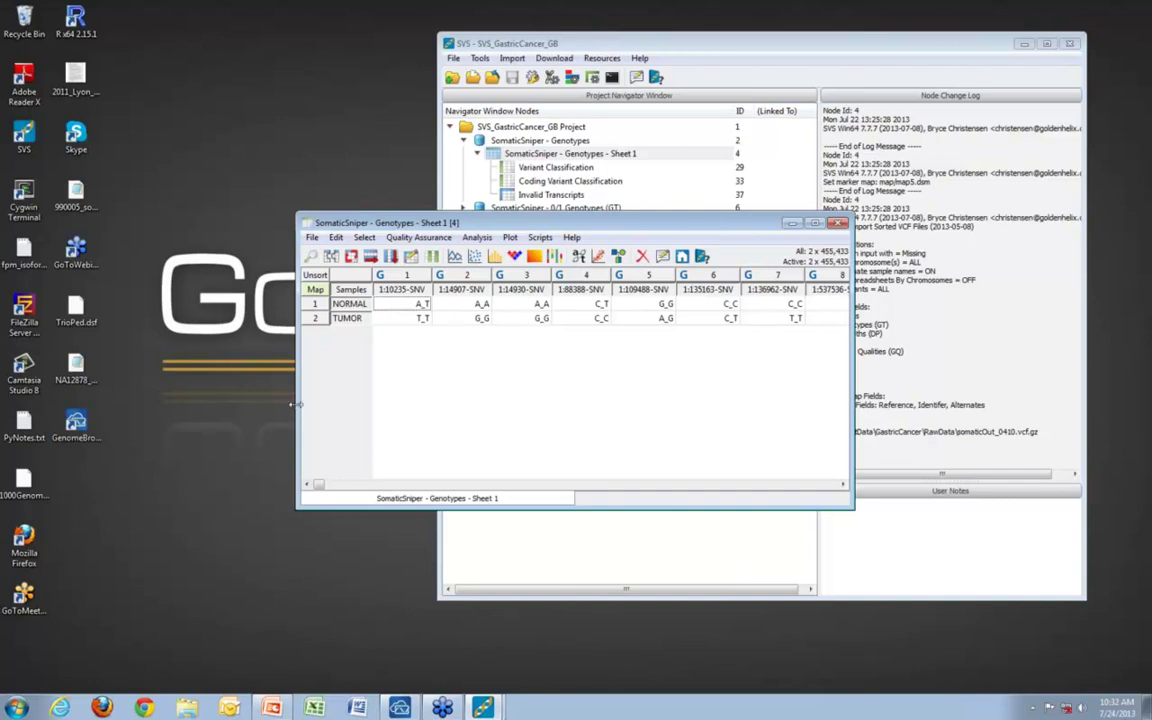
pyautogui.moveTo(297, 404); pyautogui.dragTo(108, 404)
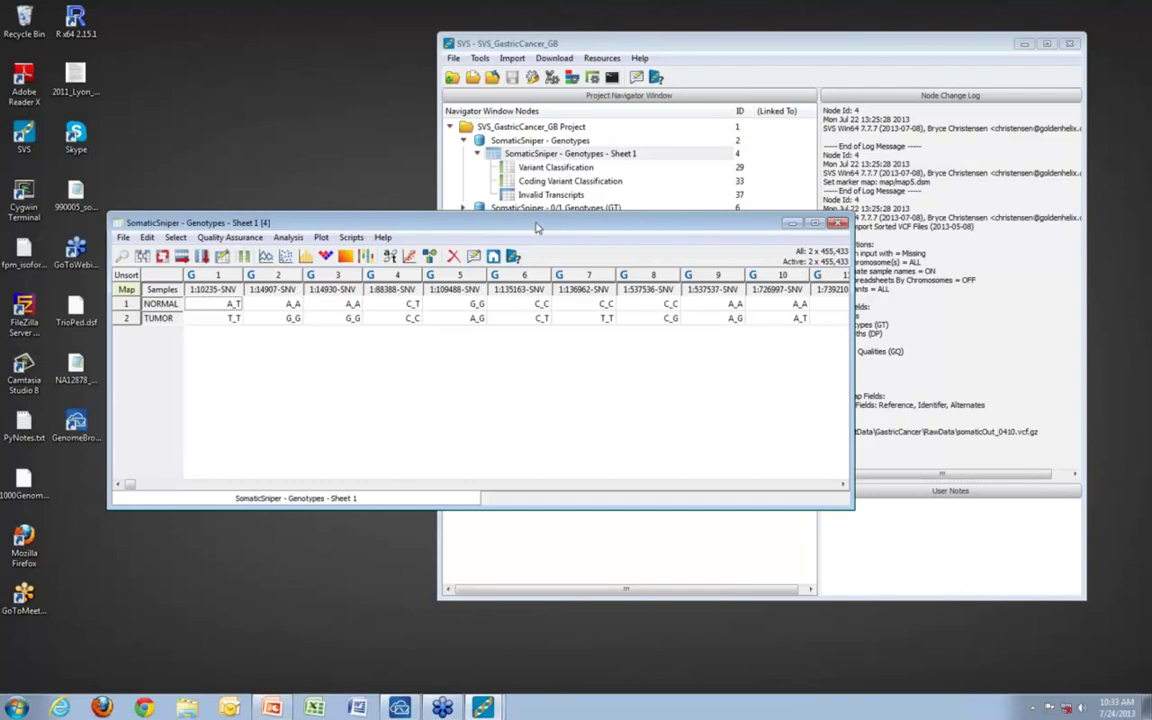
pyautogui.moveTo(535, 228); pyautogui.dragTo(529, 260)
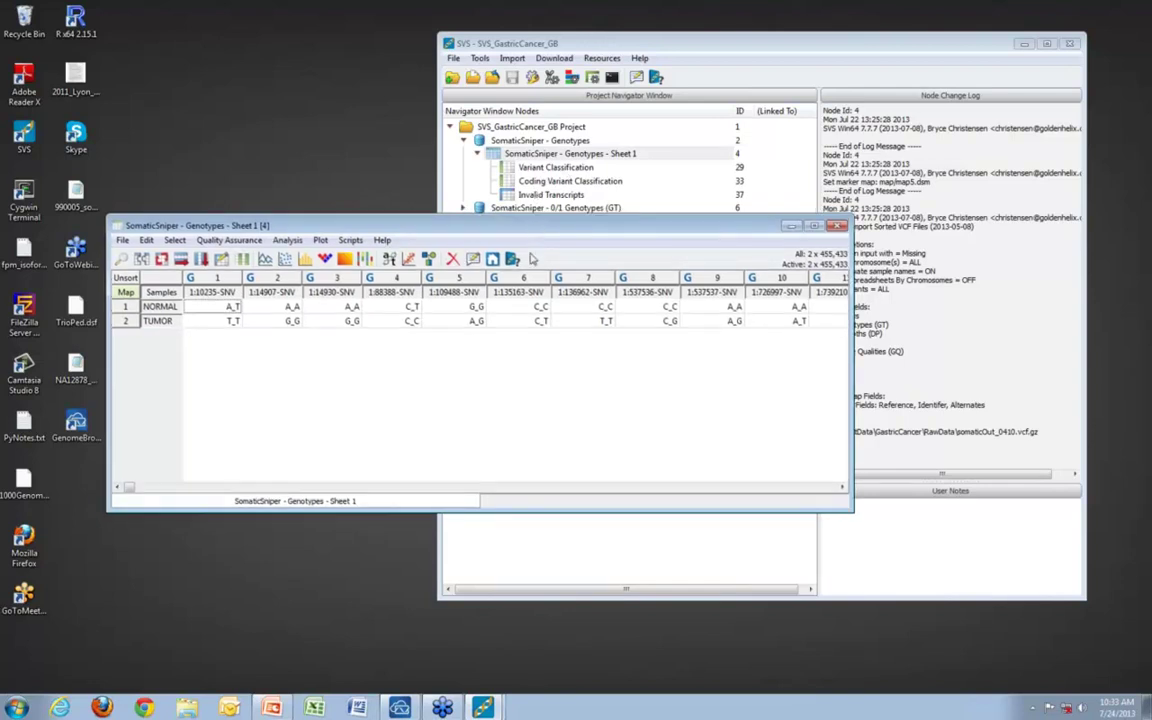
# Step: Check the value counts of the Classification column in the Variant Classification spreadsheet, and close the spreadsheet
pyautogui.doubleClick(535, 170)
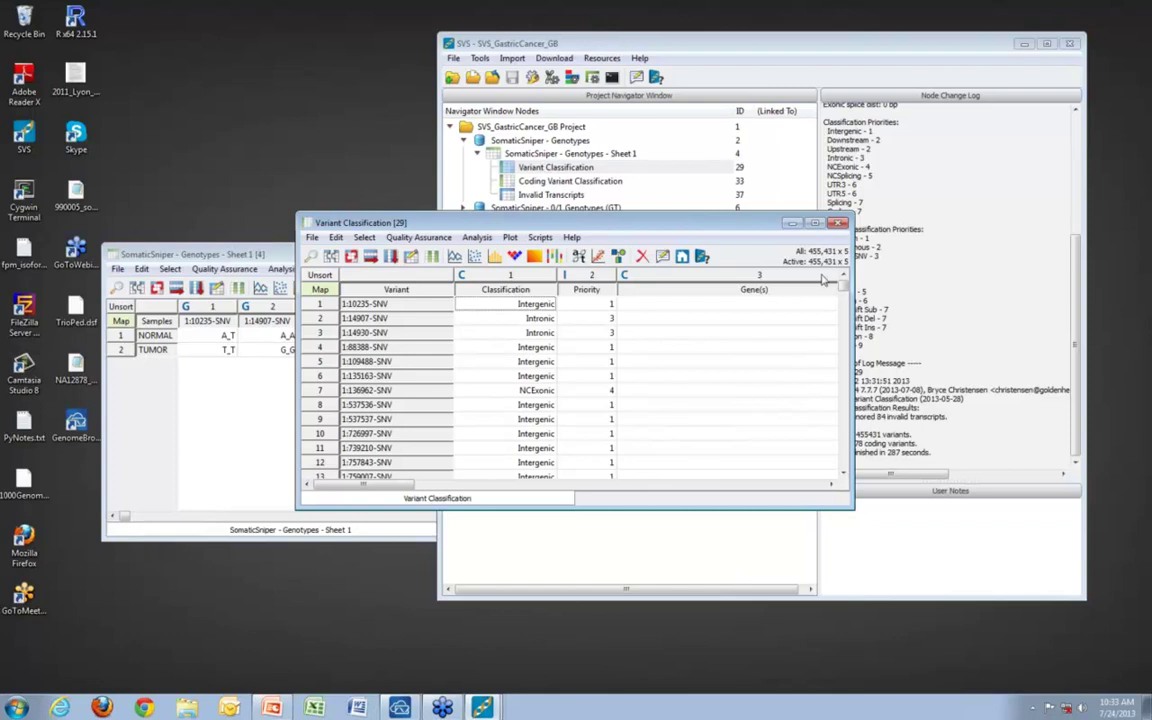
pyautogui.rightClick(518, 290)
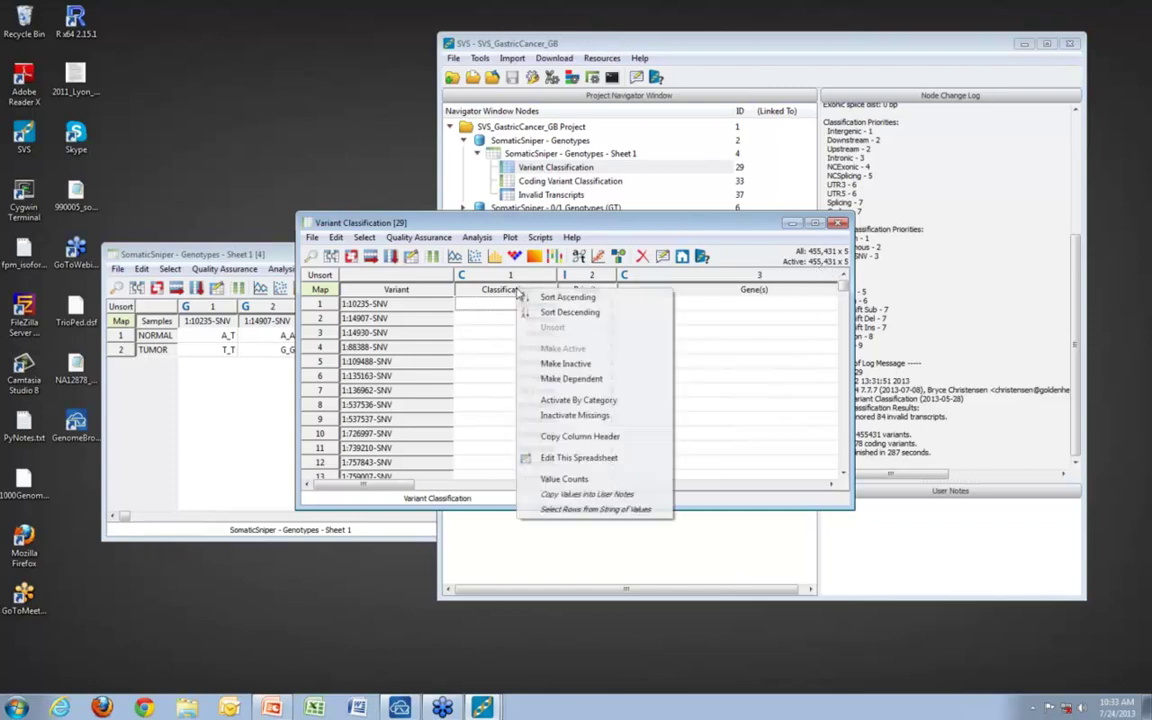
pyautogui.click(565, 480)
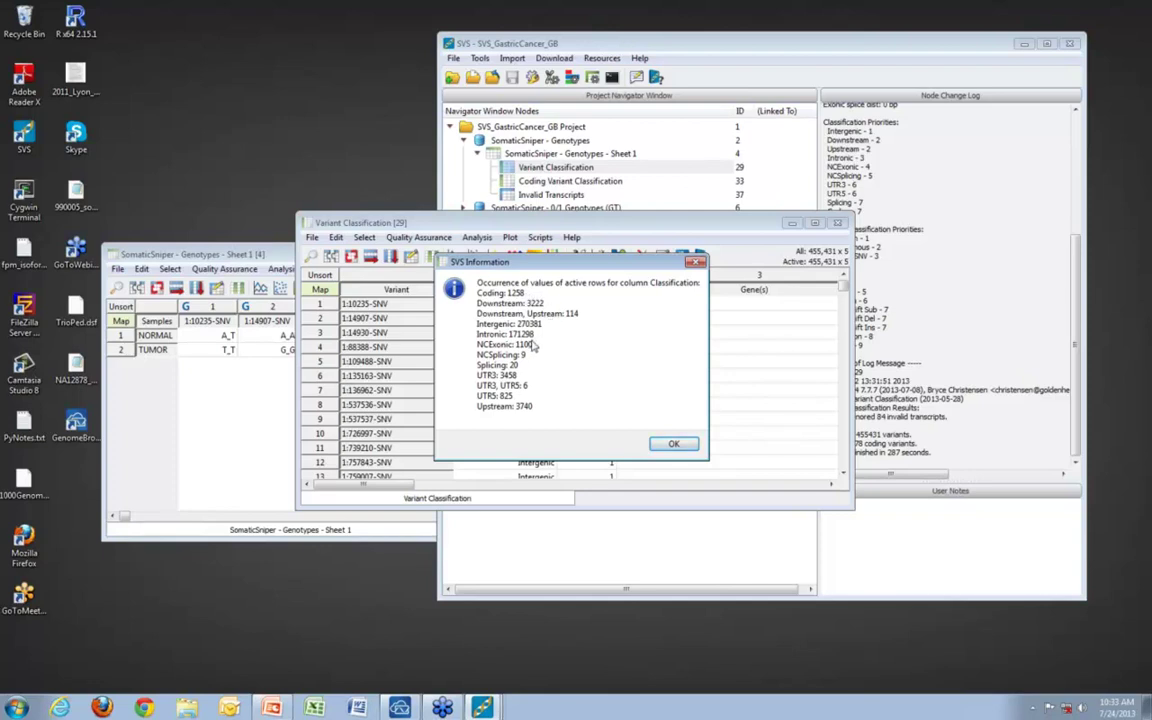
pyautogui.click(674, 446)
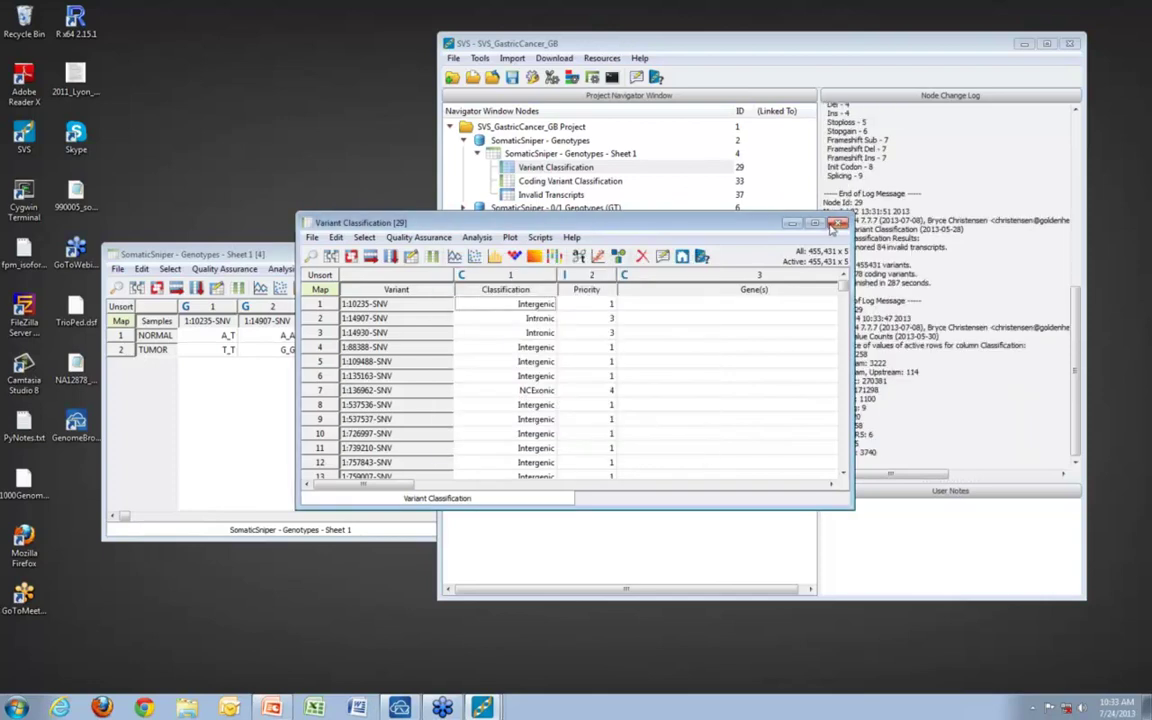
pyautogui.click(752, 195)
# Step: Open the Coding Variant Classification spreadsheet full screen, check the value counts of its Classification column, and close it
pyautogui.doubleClick(742, 181)
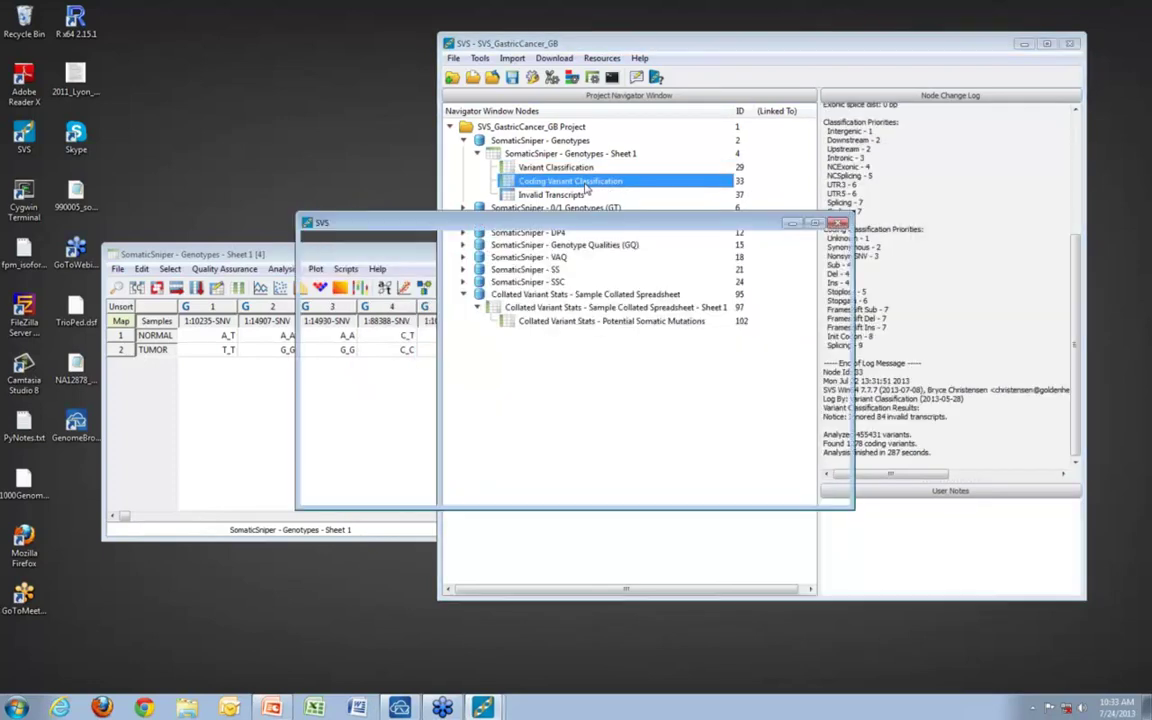
pyautogui.click(812, 223)
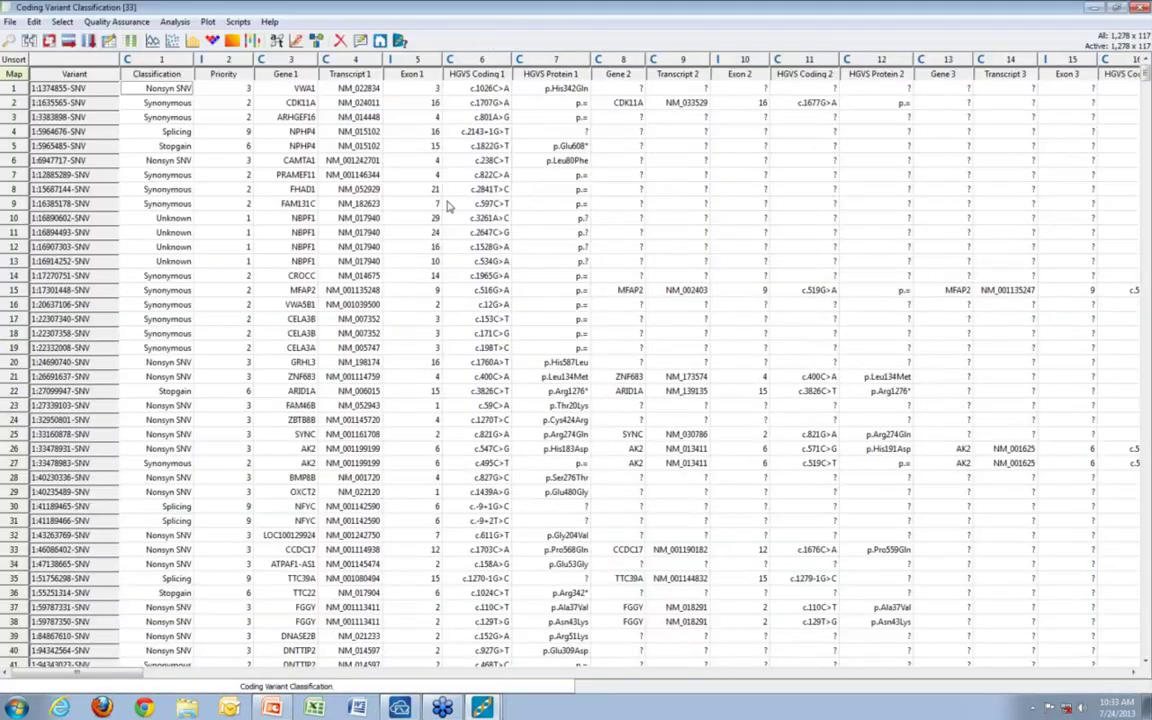
pyautogui.rightClick(158, 75)
pyautogui.click(206, 264)
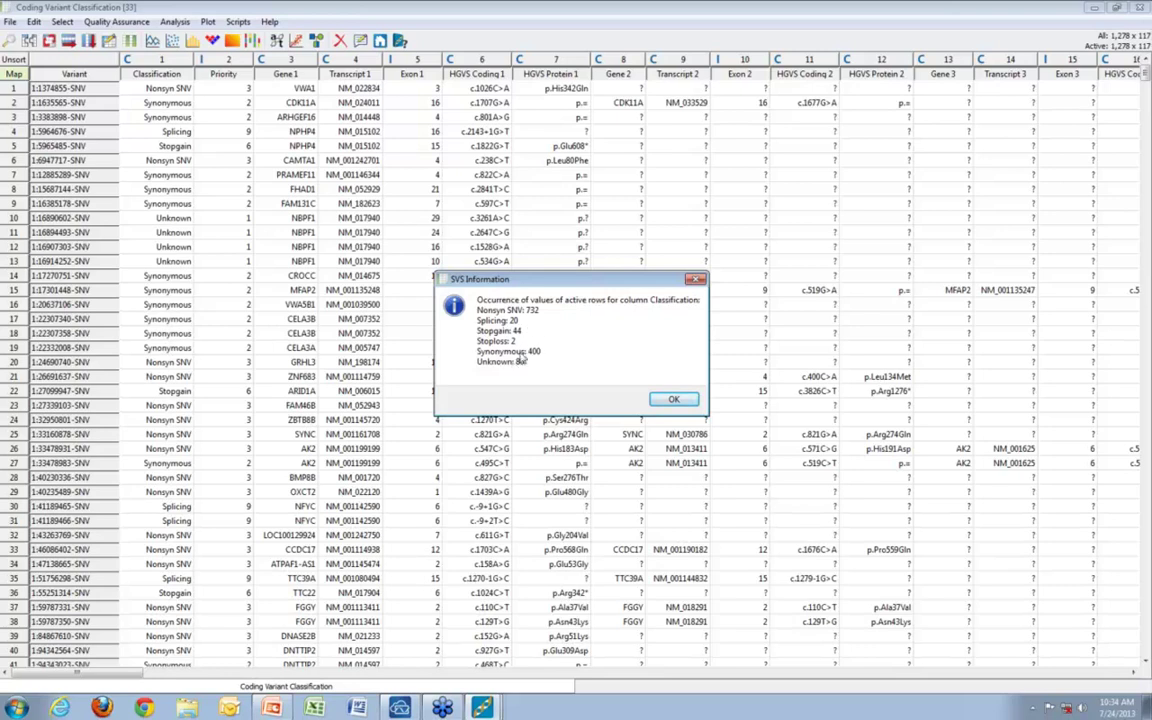
pyautogui.click(674, 401)
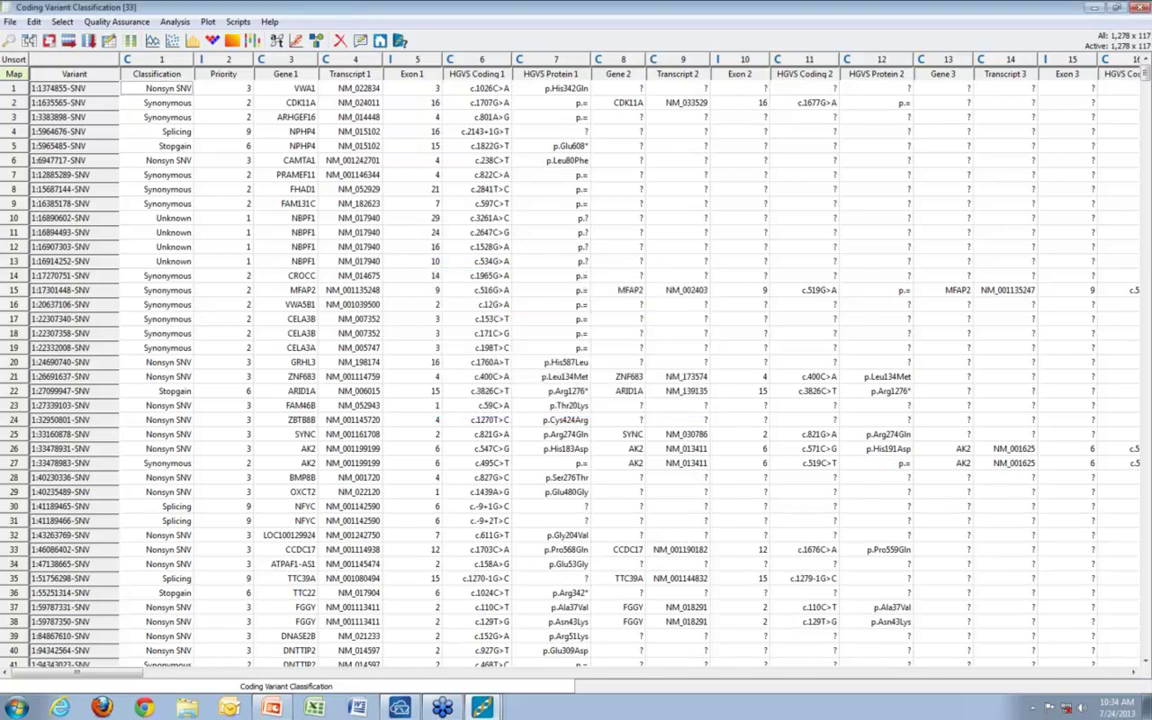
pyautogui.click(1140, 8)
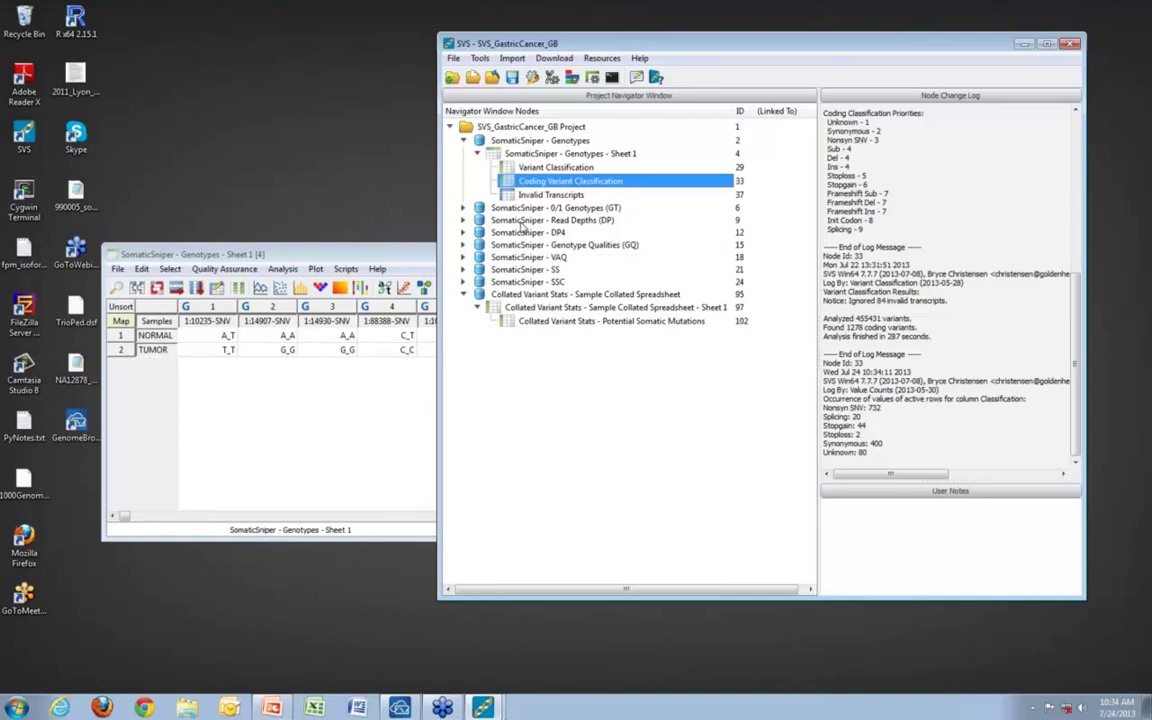
# Step: Open the Collated Variant Stats - Potential Somatic Mutations spreadsheet and maximize its window
pyautogui.doubleClick(548, 321)
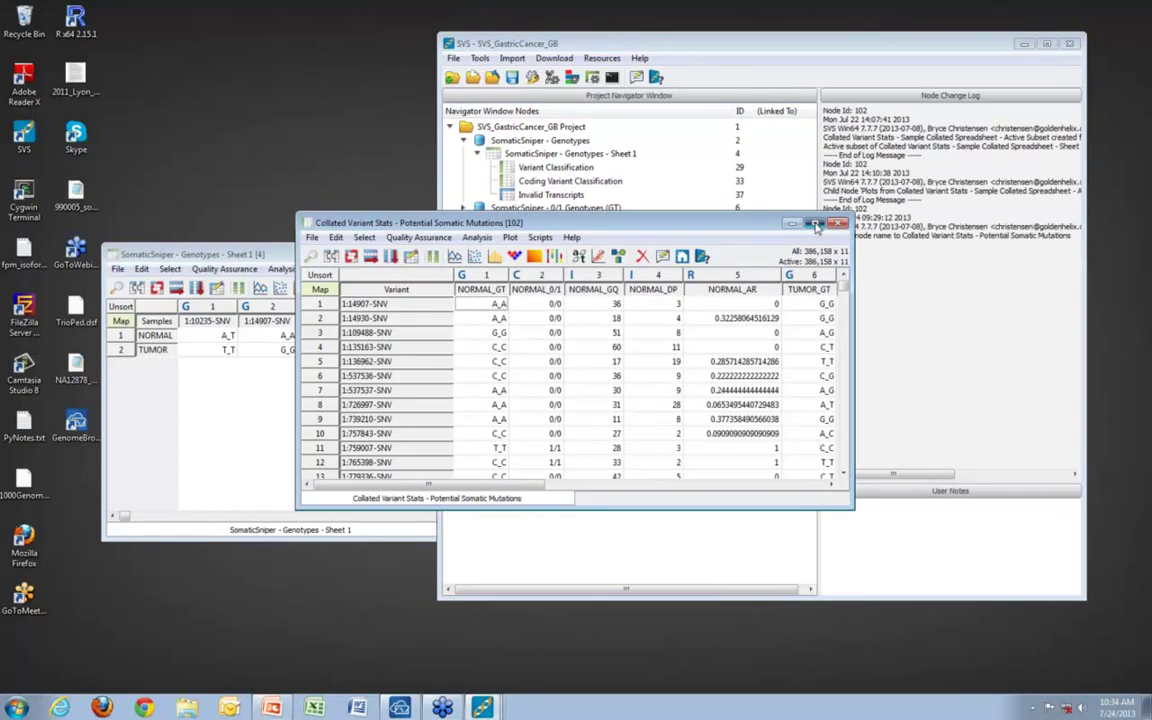
pyautogui.click(816, 224)
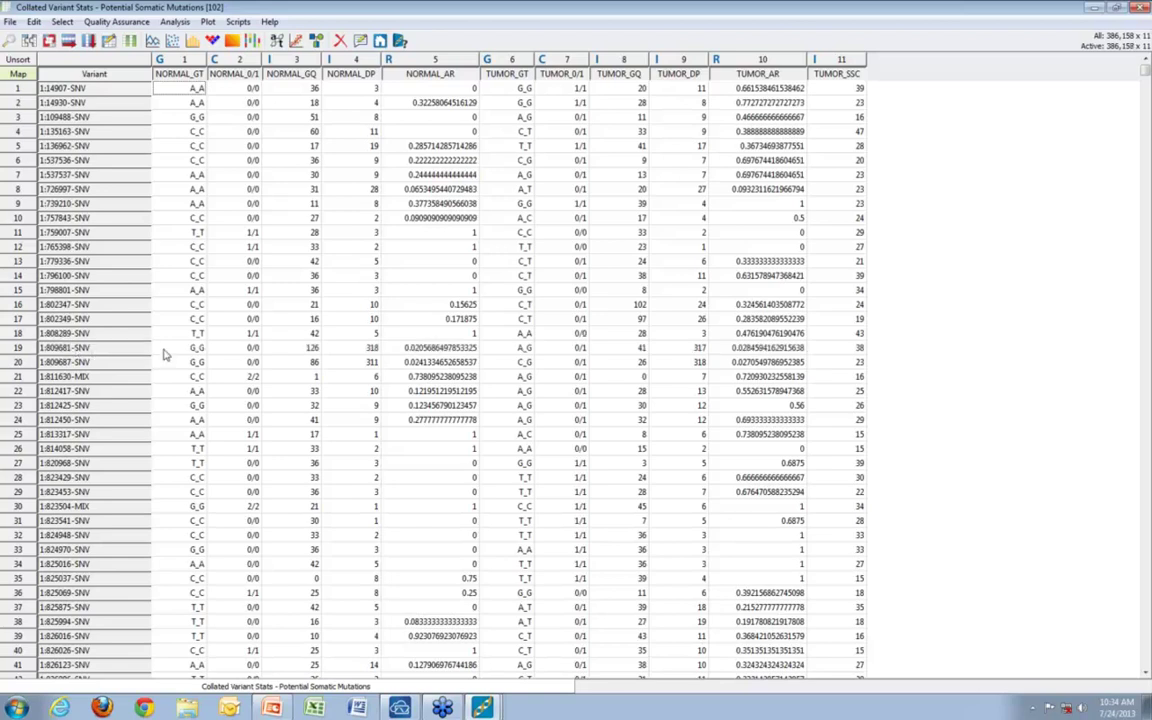
# Step: Join the somatic mutation stats with the Coding Variant Classification spreadsheet by row labels, dropping unmatched rows
pyautogui.click(395, 348)
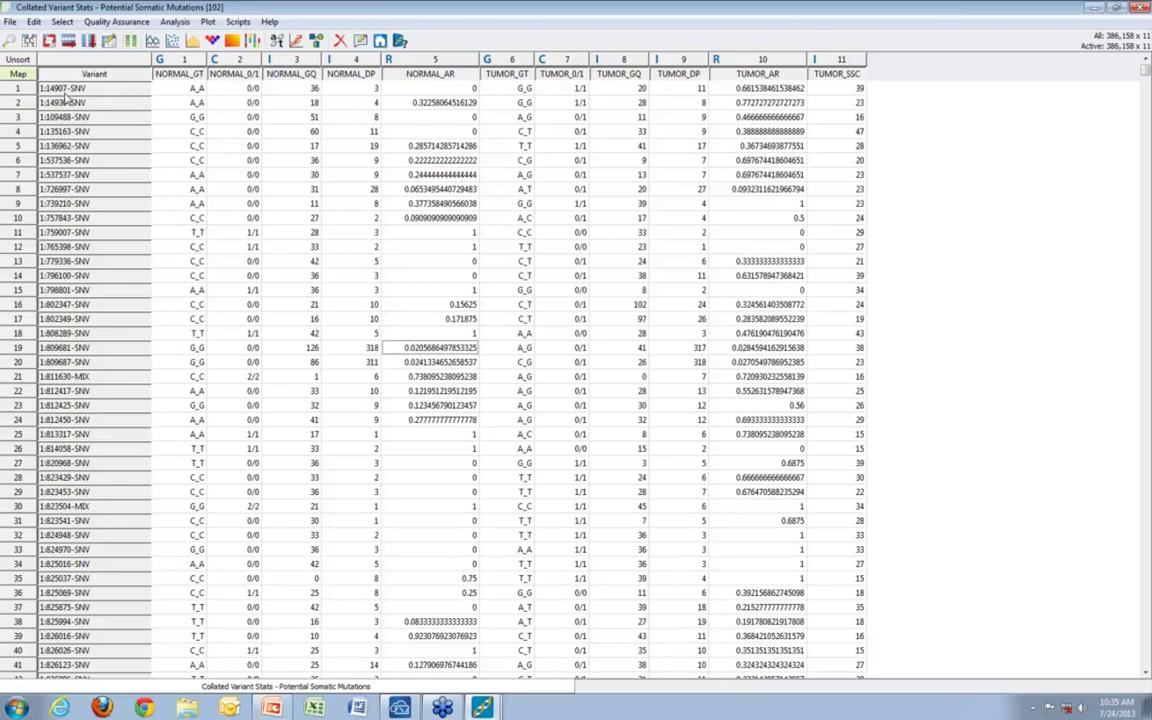
pyautogui.click(30, 41)
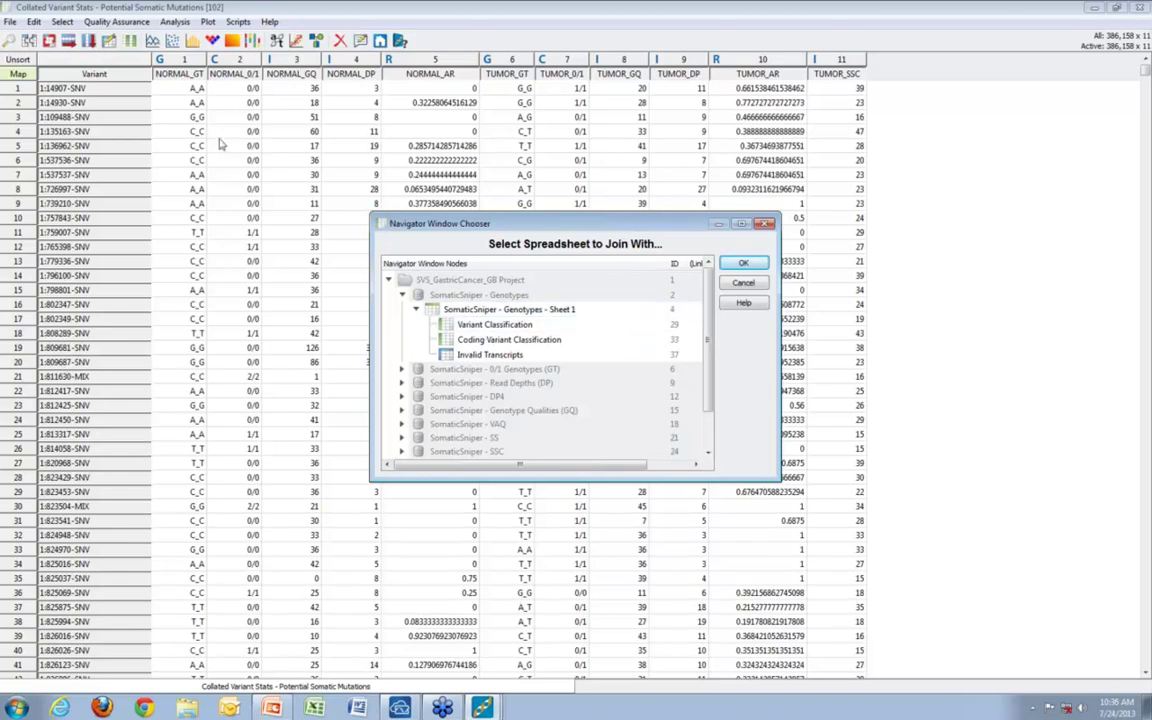
pyautogui.click(485, 341)
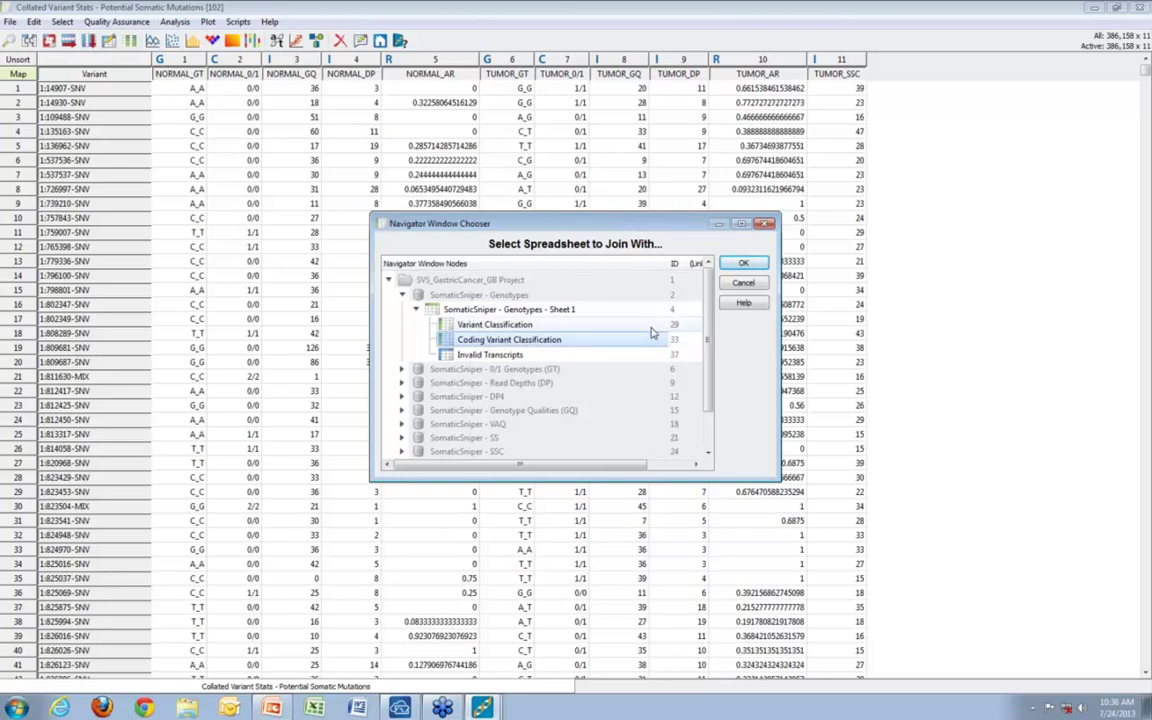
pyautogui.click(735, 266)
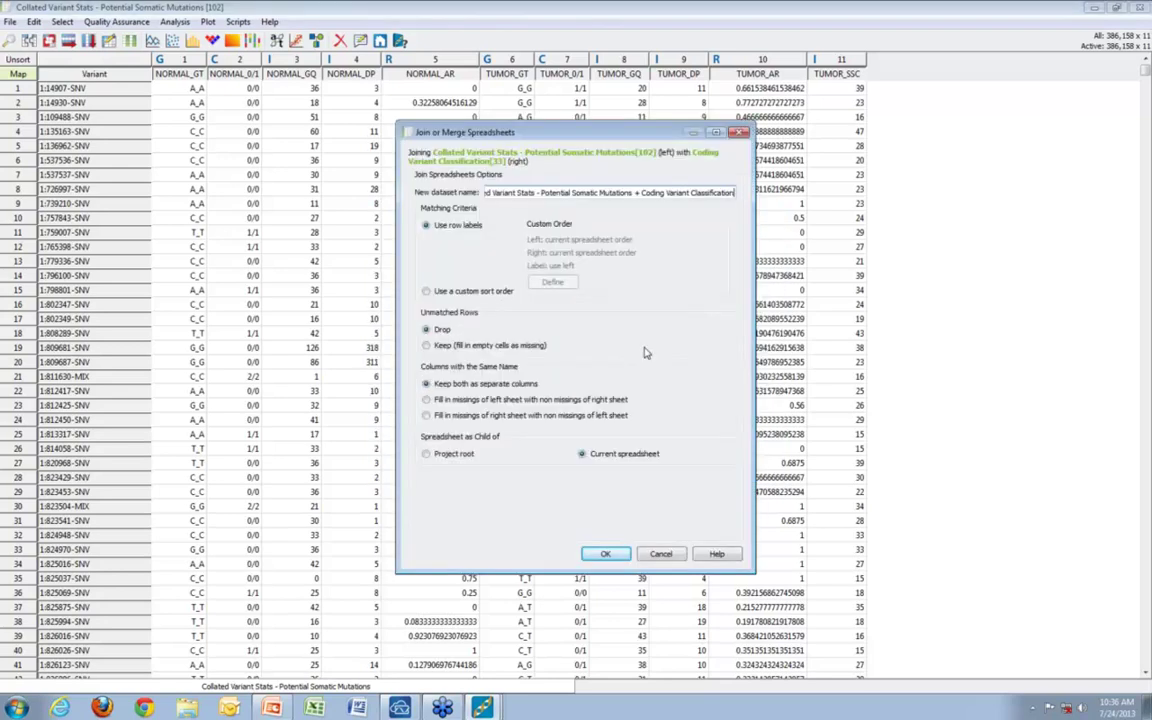
pyautogui.click(606, 556)
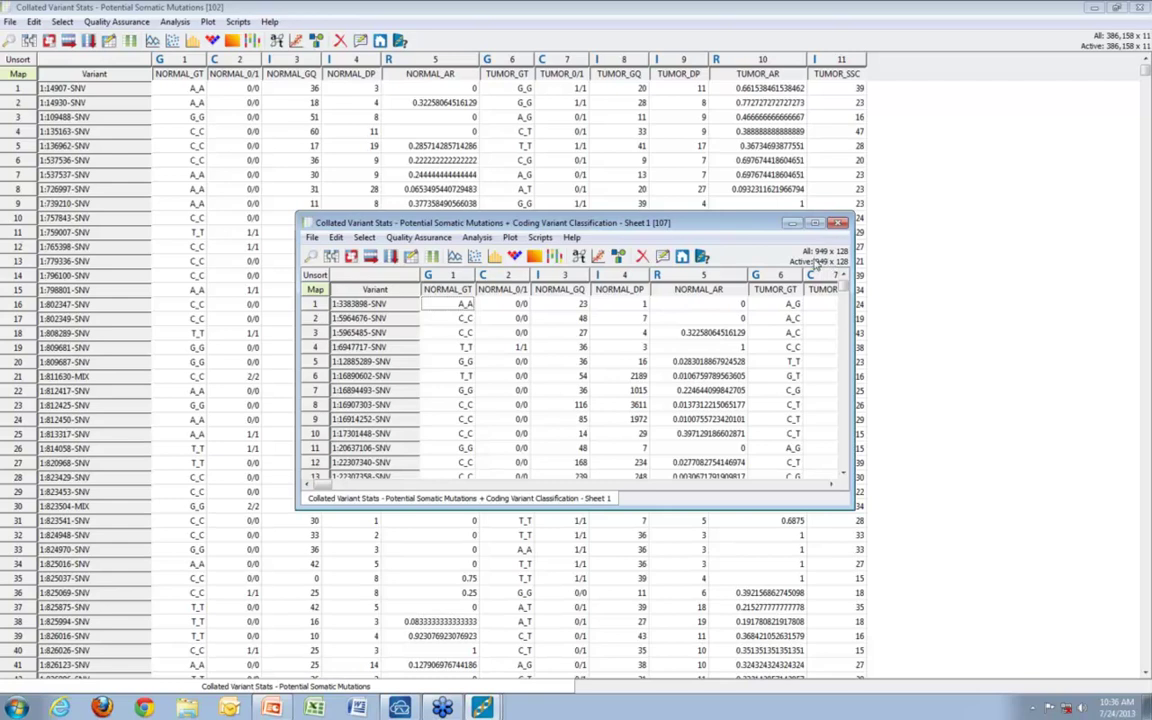
# Step: Maximize the joined spreadsheet and review its genotype, classification, gene and HGVS columns
pyautogui.click(815, 224)
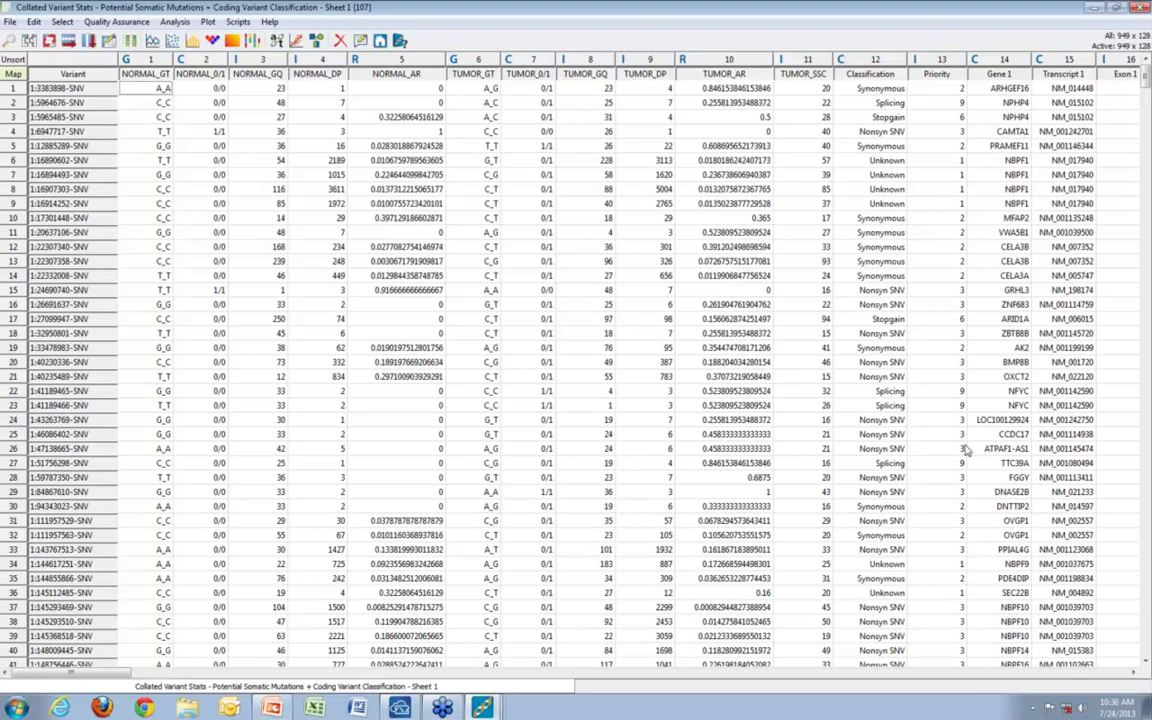
pyautogui.click(1133, 674)
pyautogui.click(1133, 674)
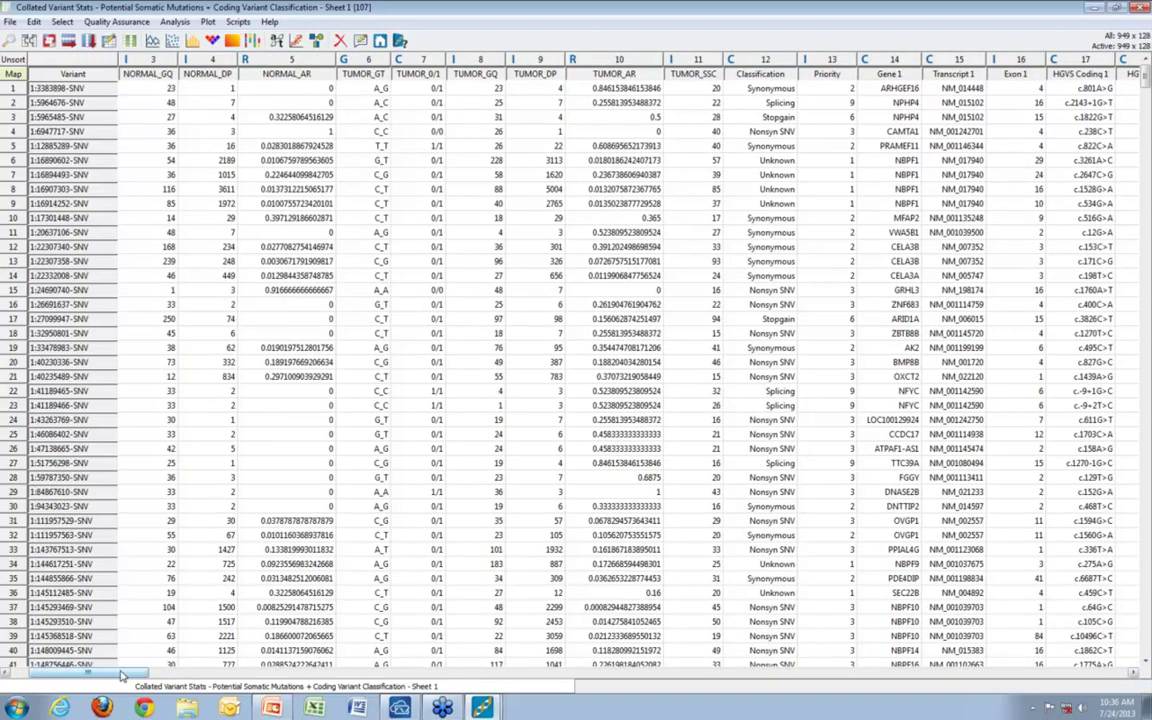
pyautogui.moveTo(113, 676); pyautogui.dragTo(66, 676)
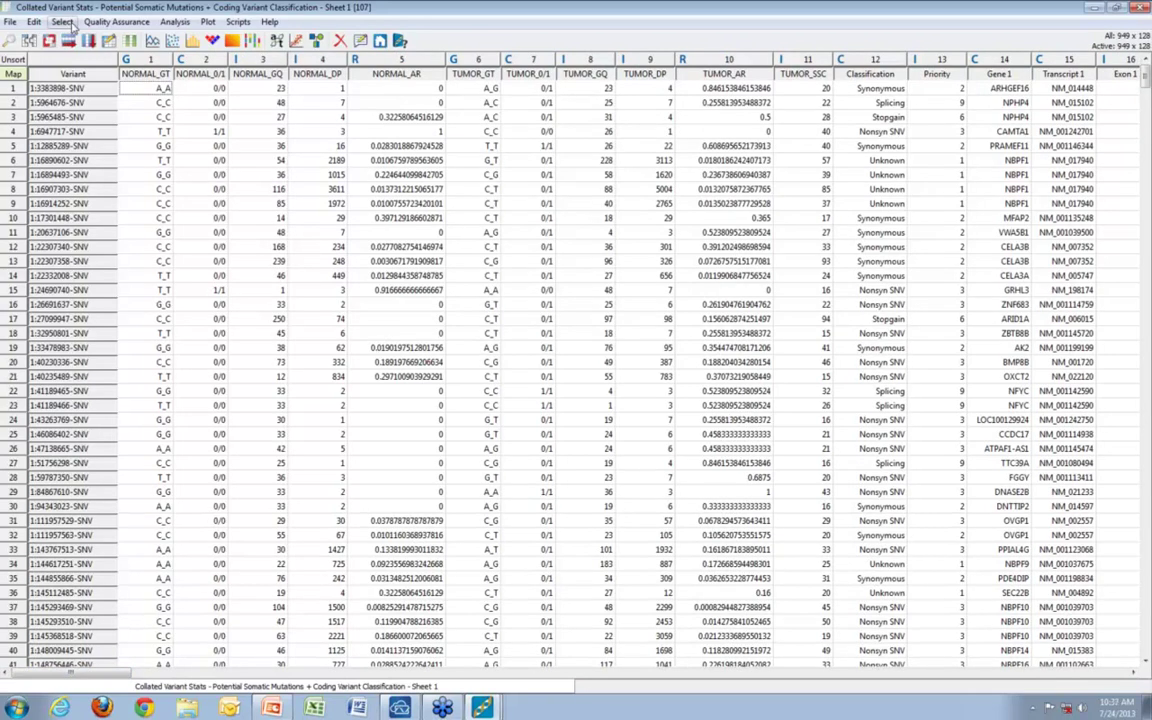
# Step: Start a Filter on Multiple Columns using NORMAL_DP, NORMAL_AR, TUMOR_DP, TUMOR_AR and Classification
pyautogui.click(63, 22)
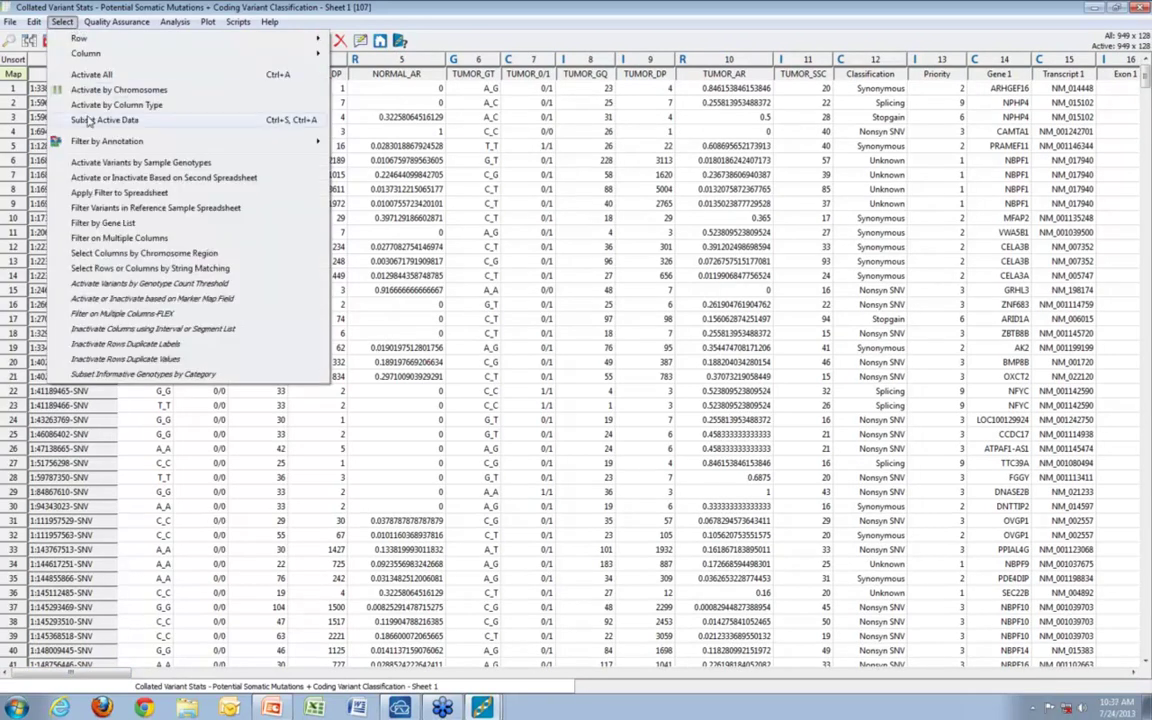
pyautogui.click(119, 238)
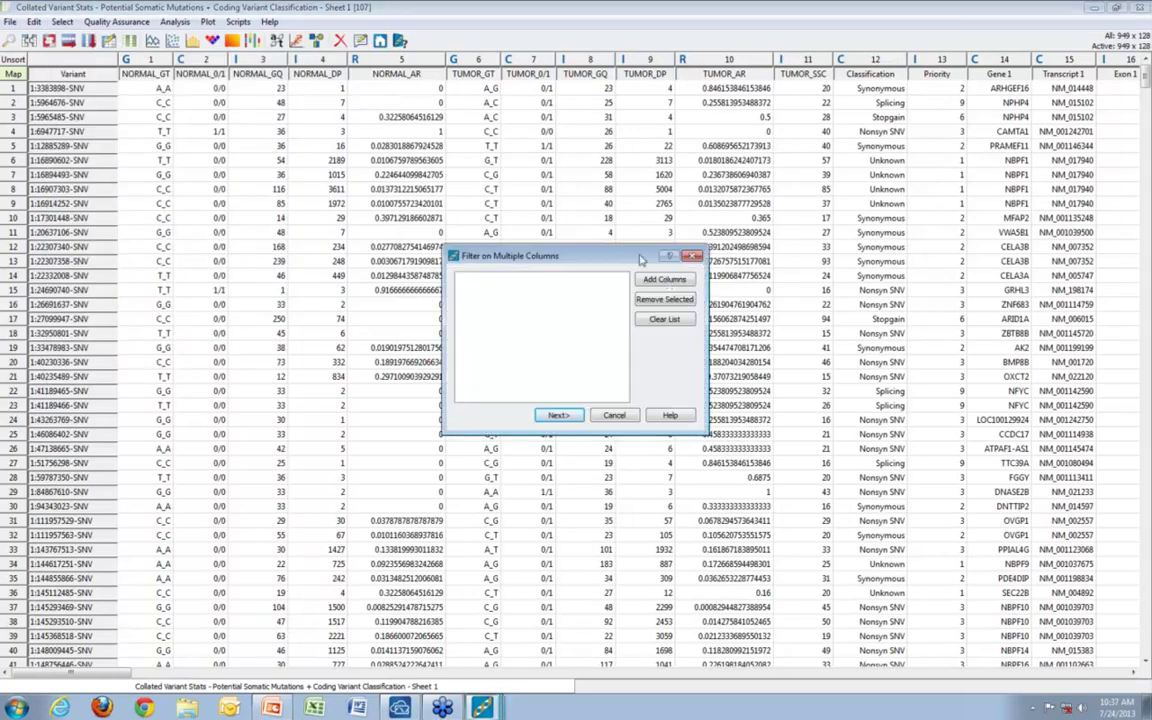
pyautogui.click(664, 279)
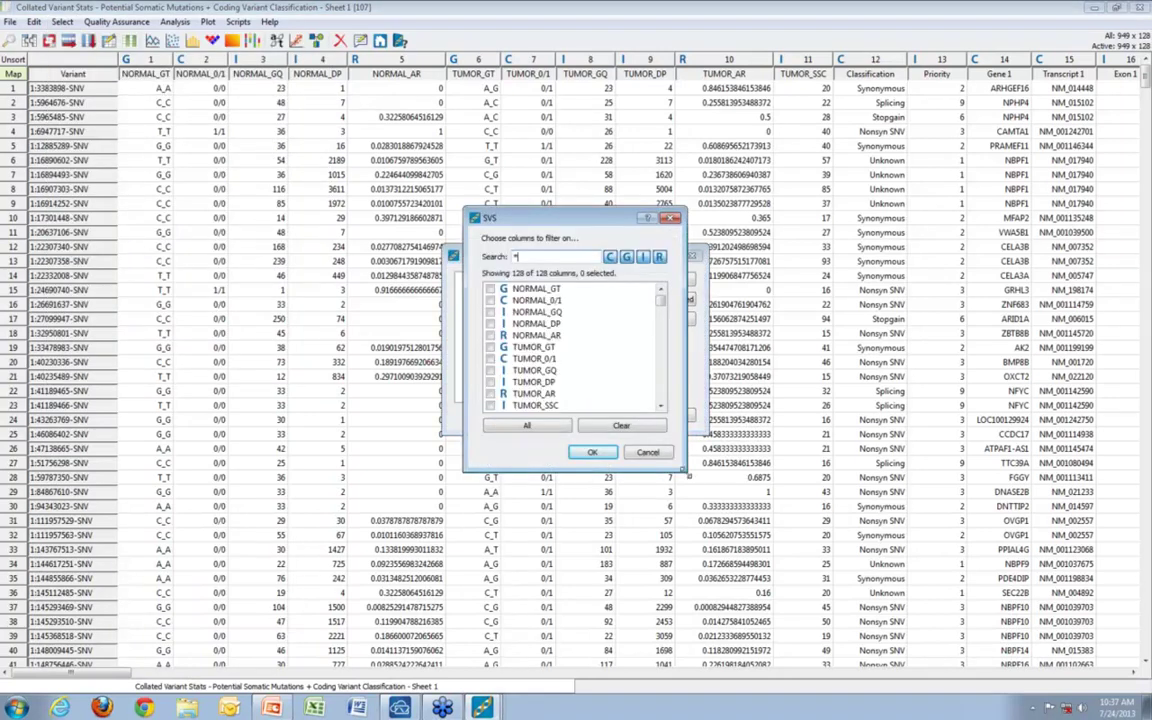
pyautogui.moveTo(686, 474); pyautogui.dragTo(776, 538)
pyautogui.click(490, 418)
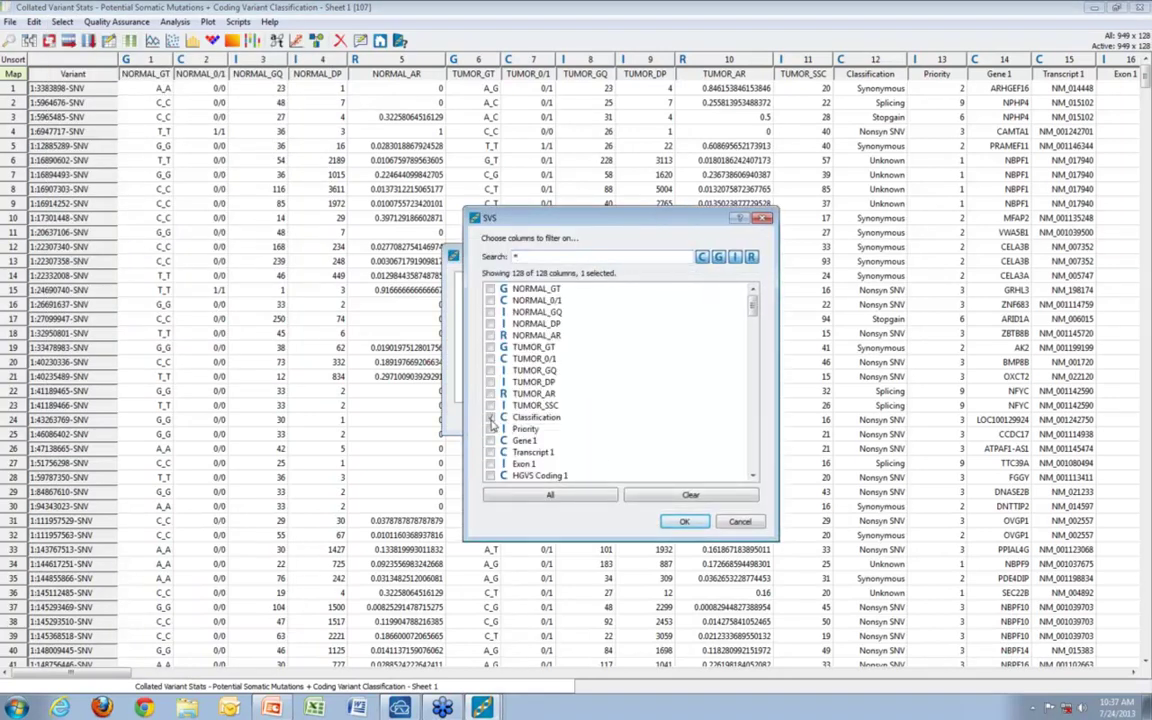
pyautogui.click(490, 382)
pyautogui.click(490, 325)
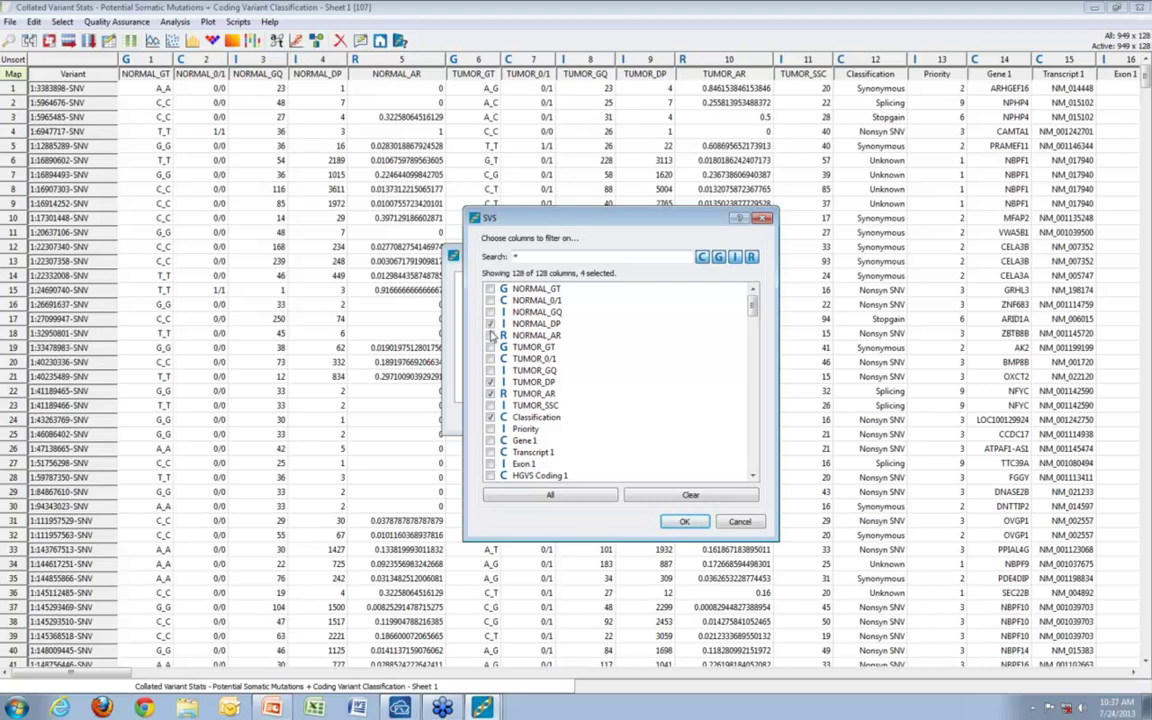
pyautogui.click(685, 524)
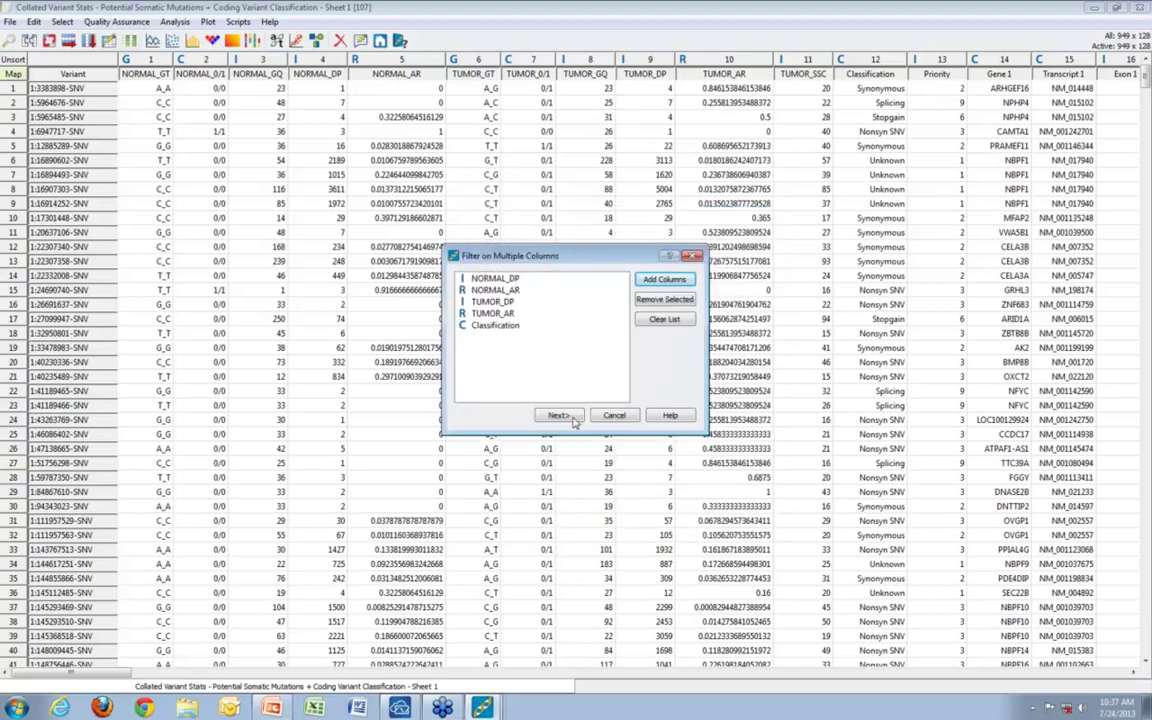
pyautogui.click(546, 413)
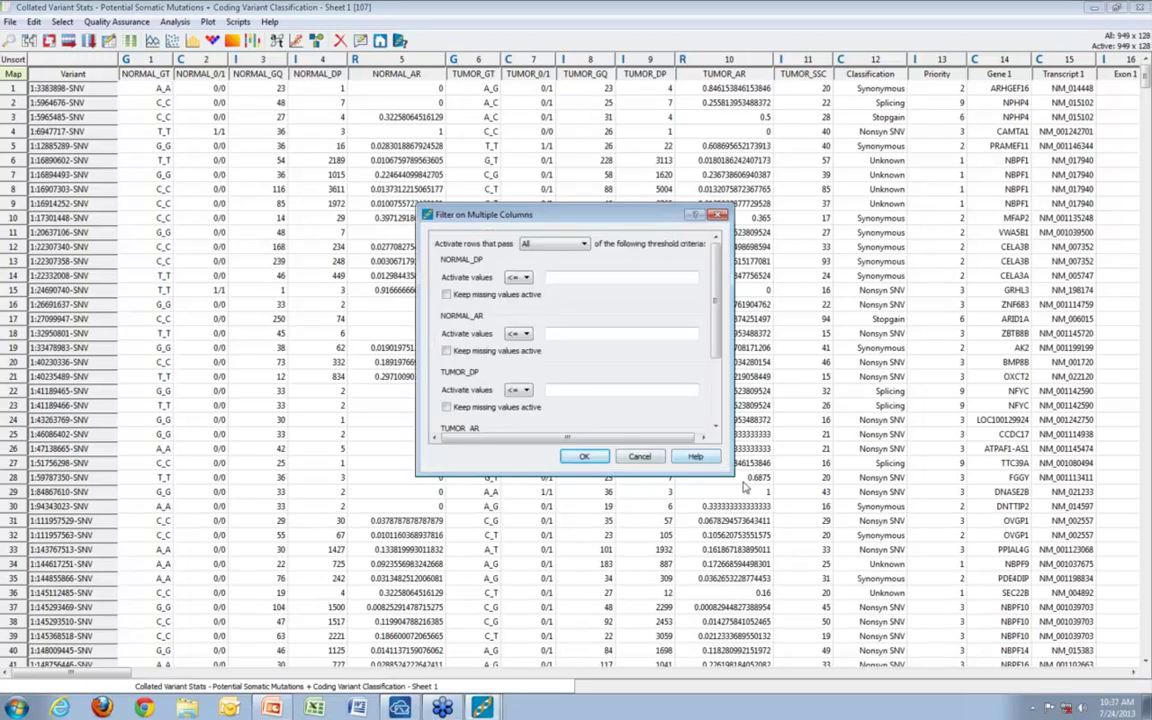
# Step: Enlarge the filter dialog and include the Nonsyn SNV, Splicing, Stopgain, Stoploss and Unknown classifications, leaving out Synonymous
pyautogui.moveTo(733, 475); pyautogui.dragTo(850, 583)
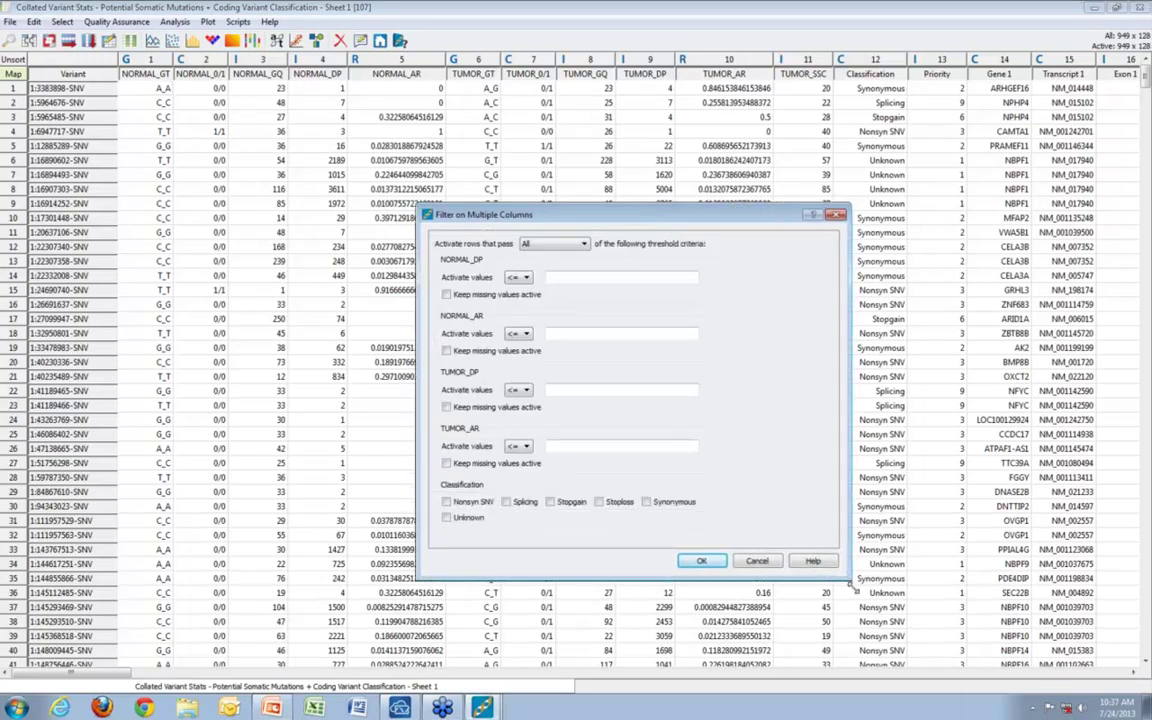
pyautogui.click(506, 502)
pyautogui.click(550, 502)
pyautogui.click(598, 502)
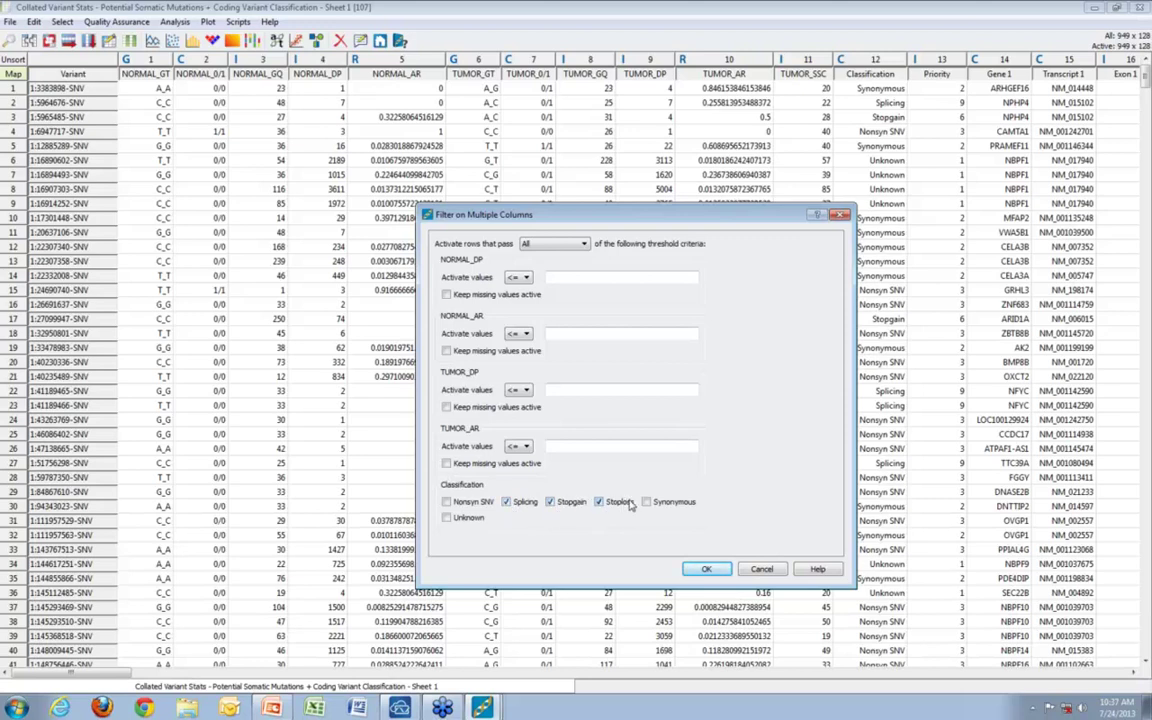
pyautogui.click(647, 502)
pyautogui.click(647, 502)
pyautogui.click(446, 502)
pyautogui.click(447, 518)
pyautogui.click(447, 518)
pyautogui.click(447, 518)
pyautogui.click(447, 518)
pyautogui.click(447, 518)
# Step: Set the NORMAL_DP and TUMOR_DP thresholds to activate values >= 10
pyautogui.click(526, 279)
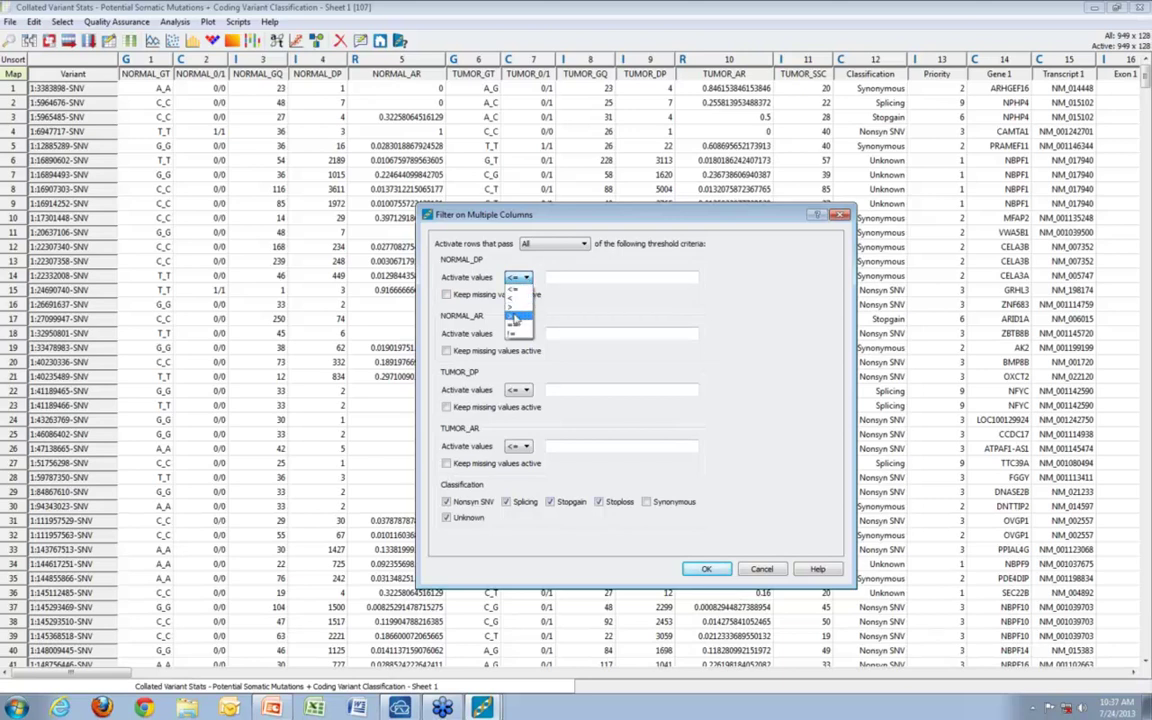
pyautogui.click(516, 318)
pyautogui.click(567, 280)
pyautogui.write('10')
pyautogui.click(520, 390)
pyautogui.click(536, 412)
pyautogui.click(548, 390)
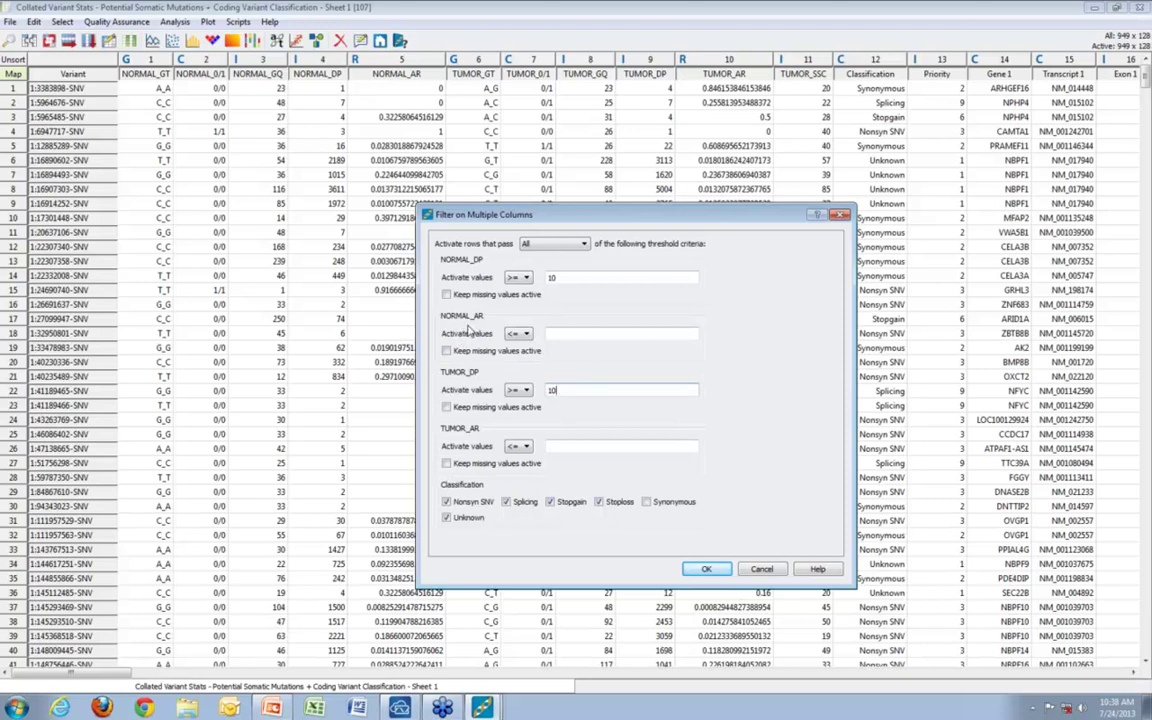
# Step: Set NORMAL_AR to <= 0.01 and give TUMOR_AR a >= threshold, and run the filter
pyautogui.click(512, 334)
pyautogui.click(526, 334)
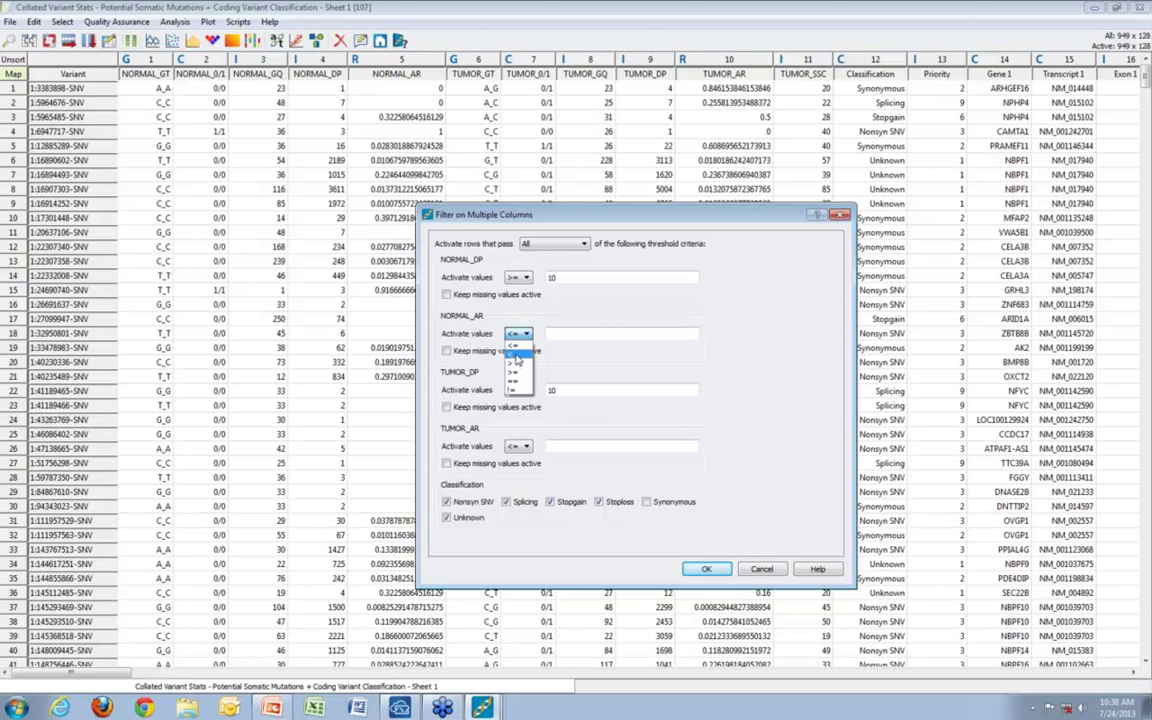
pyautogui.click(514, 346)
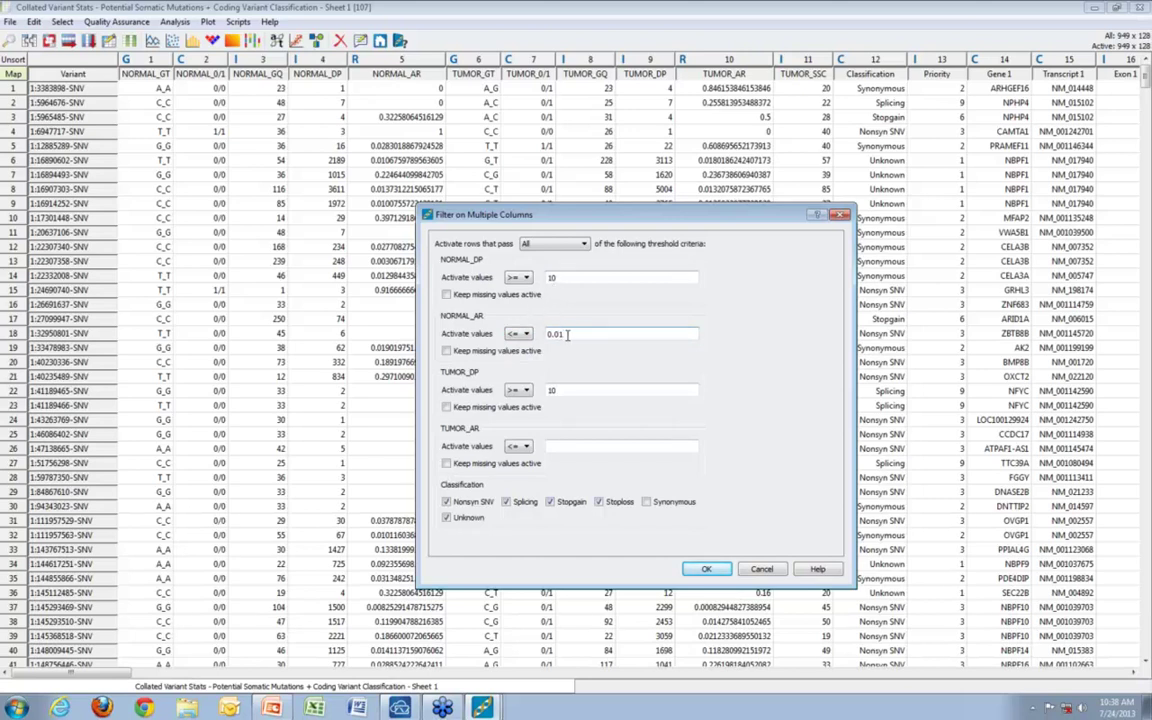
pyautogui.click(524, 448)
pyautogui.click(519, 464)
pyautogui.click(577, 441)
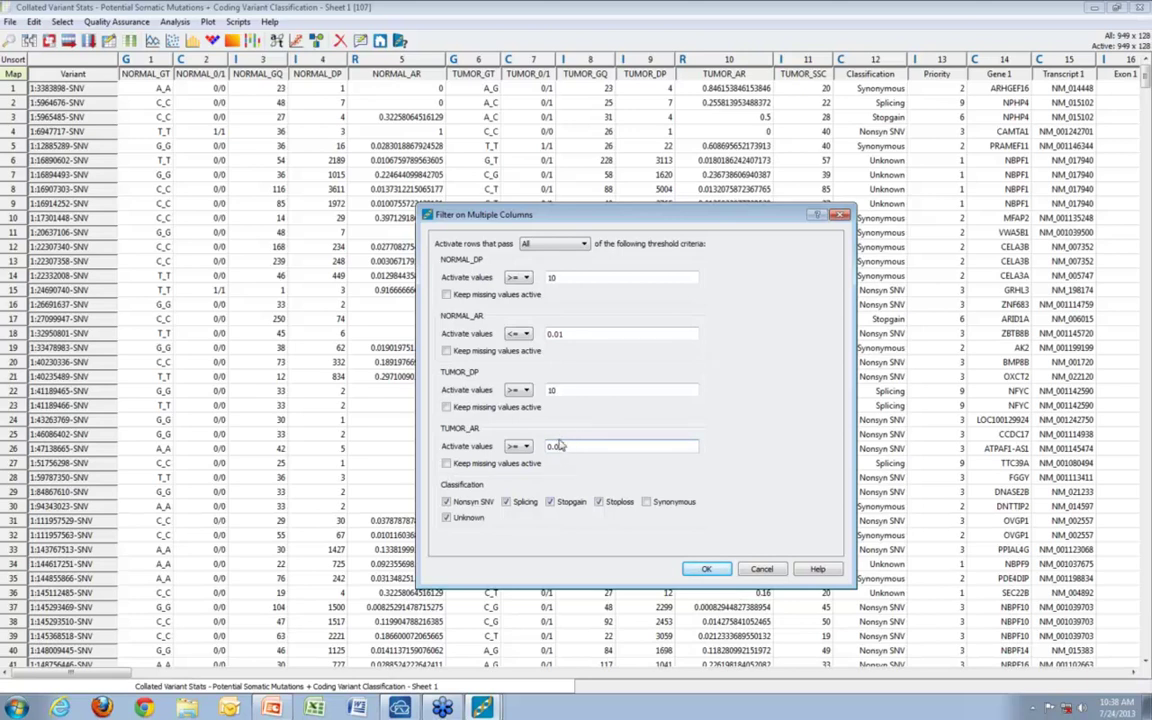
pyautogui.click(707, 570)
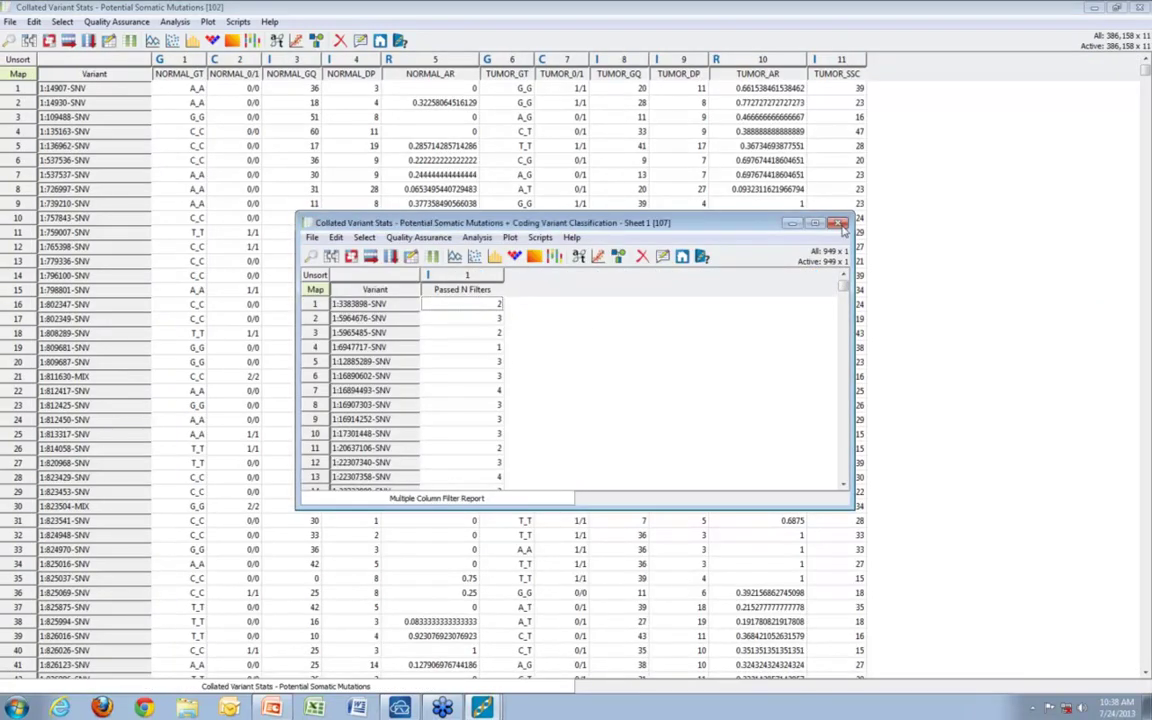
# Step: Close the filter report, subset the active rows into a new spreadsheet and review its columns full screen
pyautogui.click(838, 223)
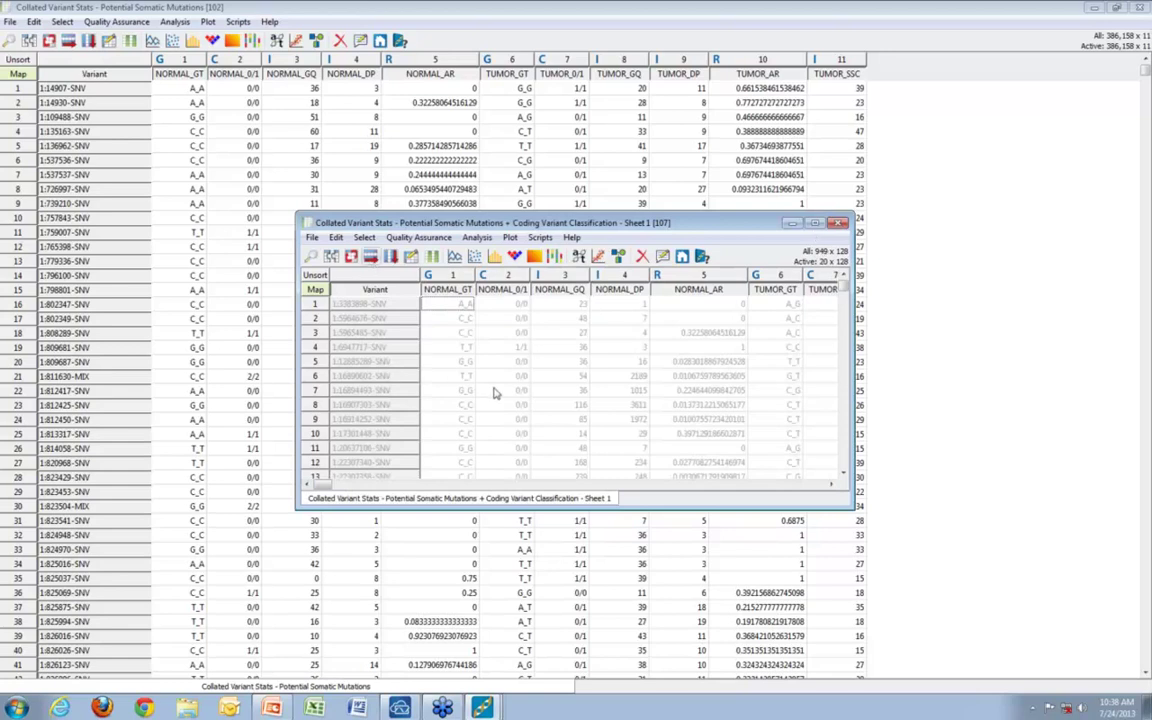
pyautogui.click(814, 223)
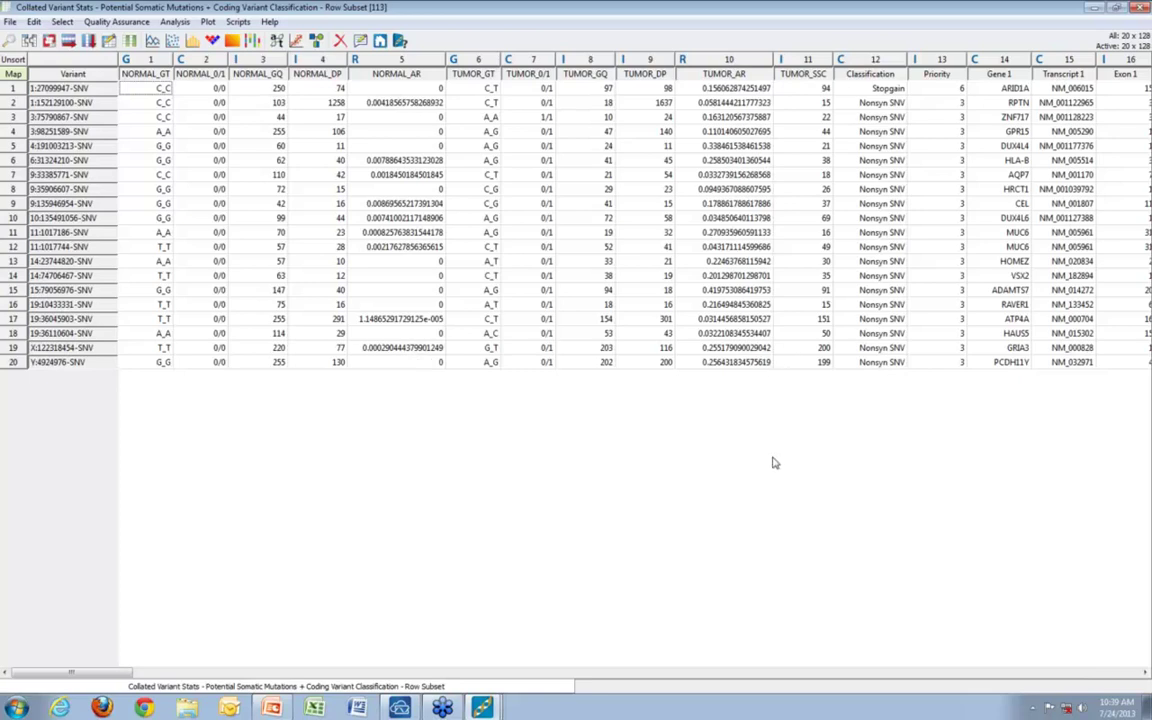
pyautogui.click(1146, 674)
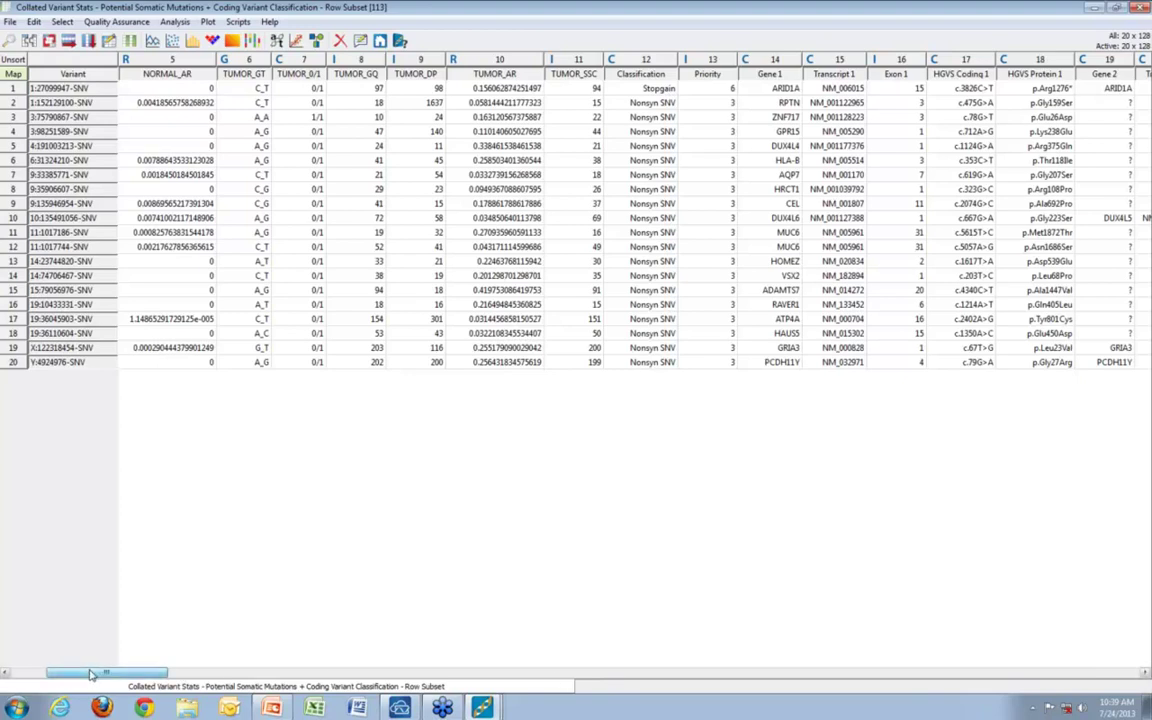
pyautogui.moveTo(89, 675); pyautogui.dragTo(41, 676)
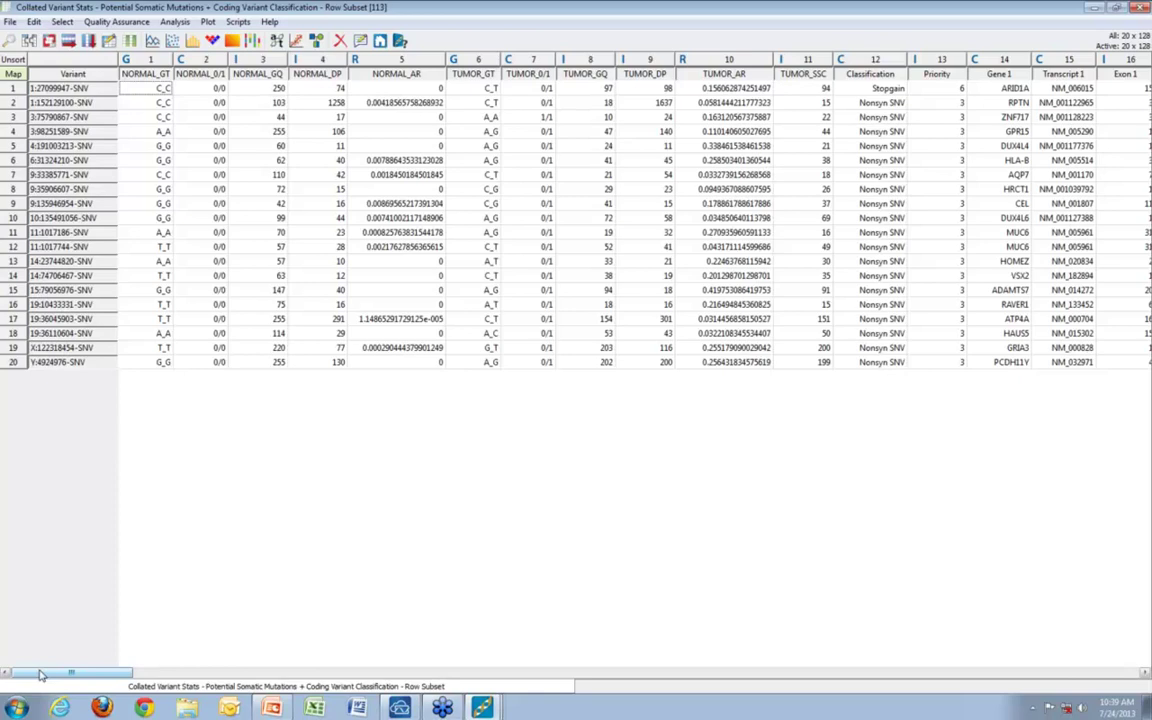
# Step: Create an Interval annotation track named "potential Somatic Muts" from the active rows of the row subset, using build GRCh_37
pyautogui.click(9, 22)
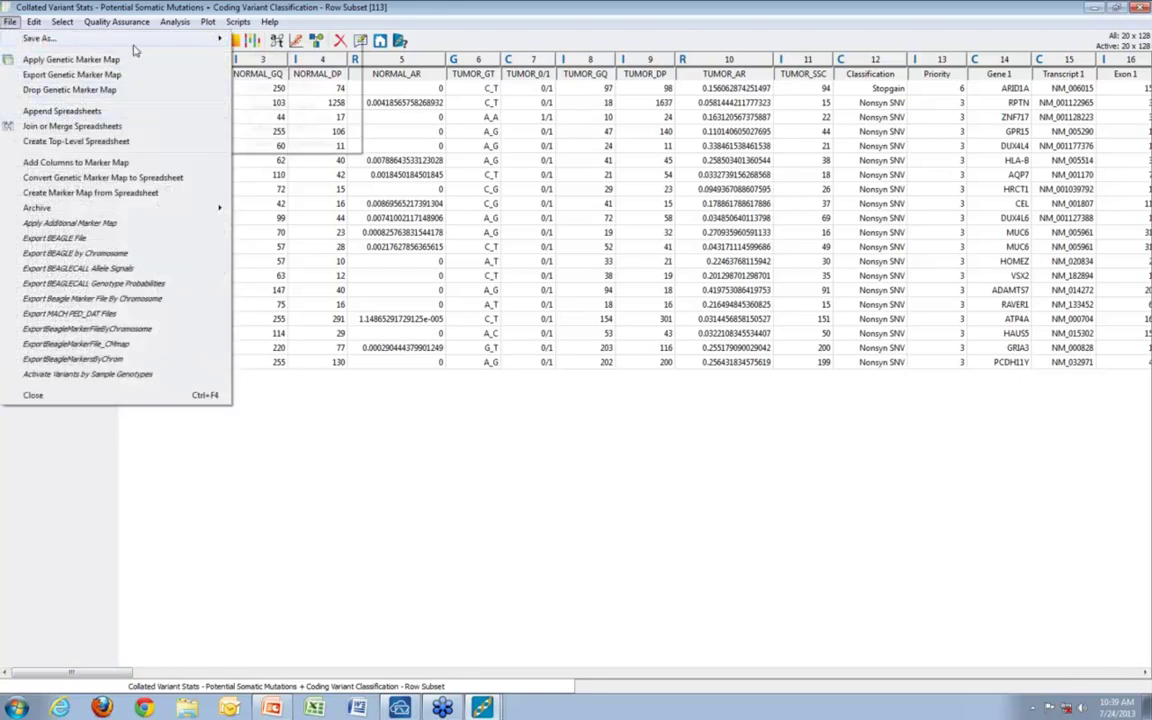
pyautogui.moveTo(122, 42)
pyautogui.click(395, 453)
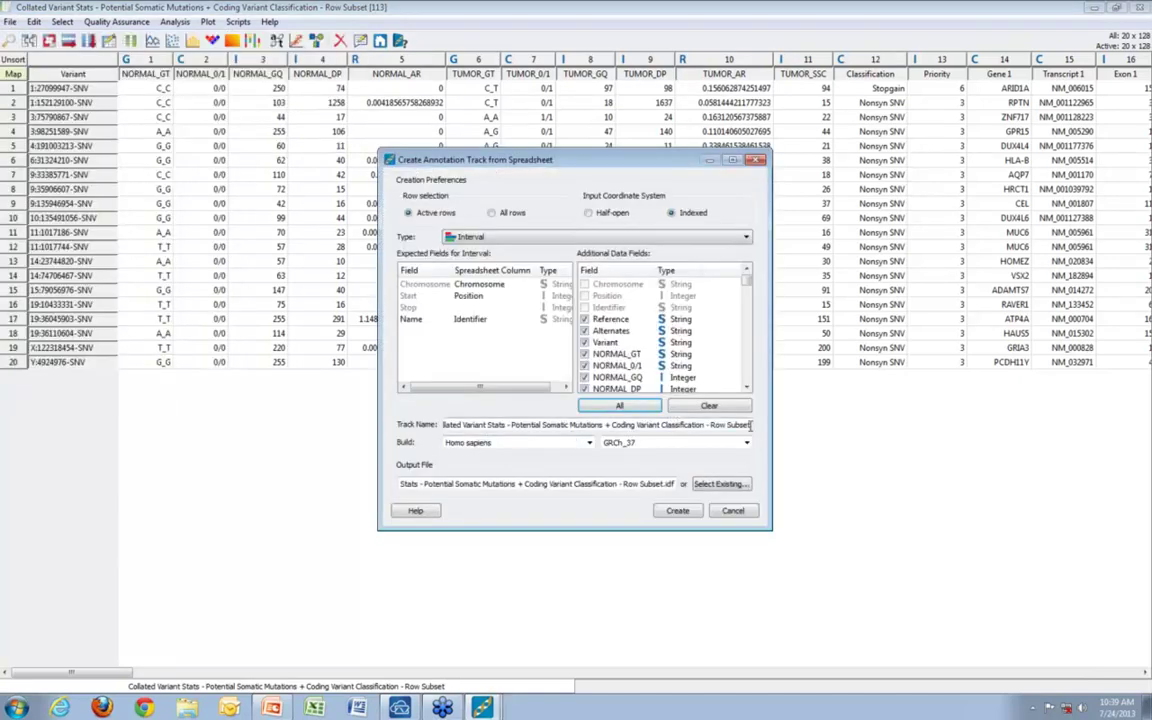
pyautogui.moveTo(750, 425); pyautogui.dragTo(337, 458)
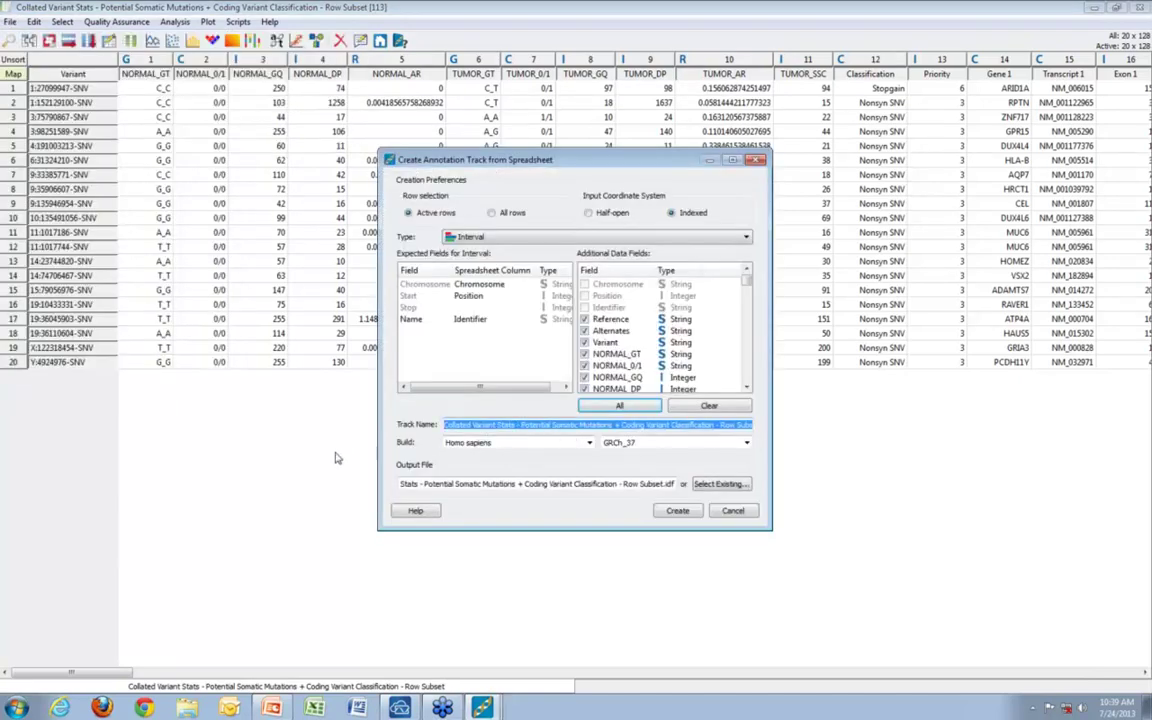
pyautogui.write('potential Comatic Muts')
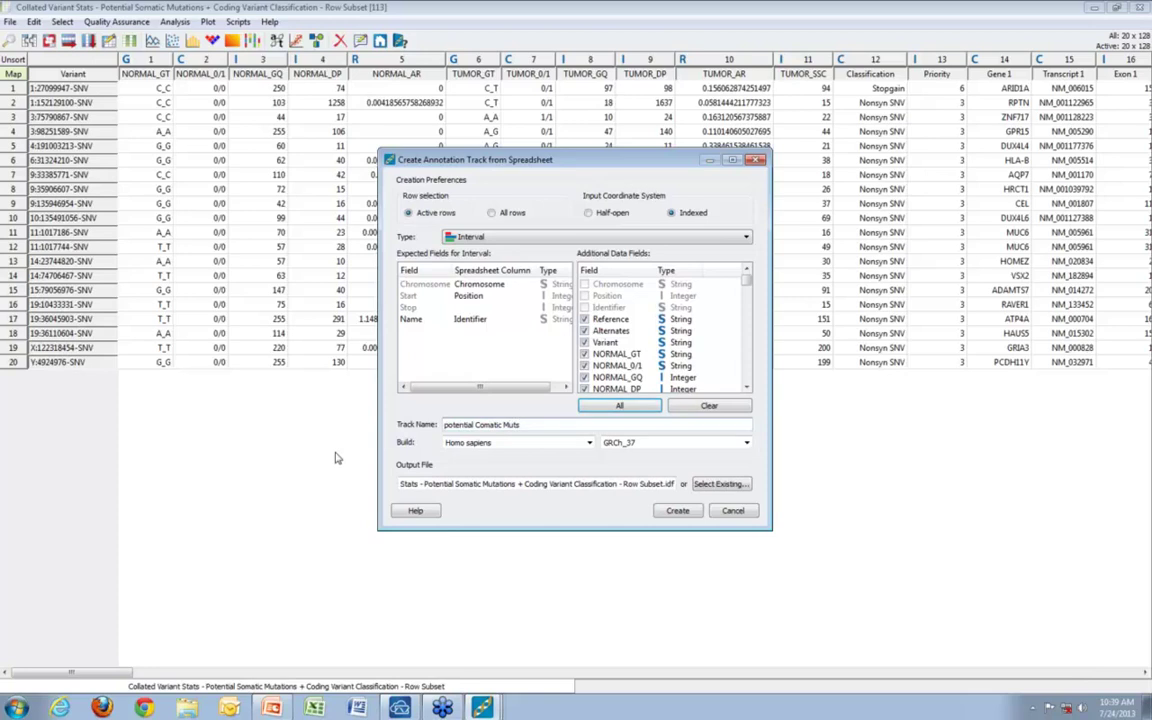
pyautogui.press('BackSpace')
pyautogui.write('S')
pyautogui.click(677, 511)
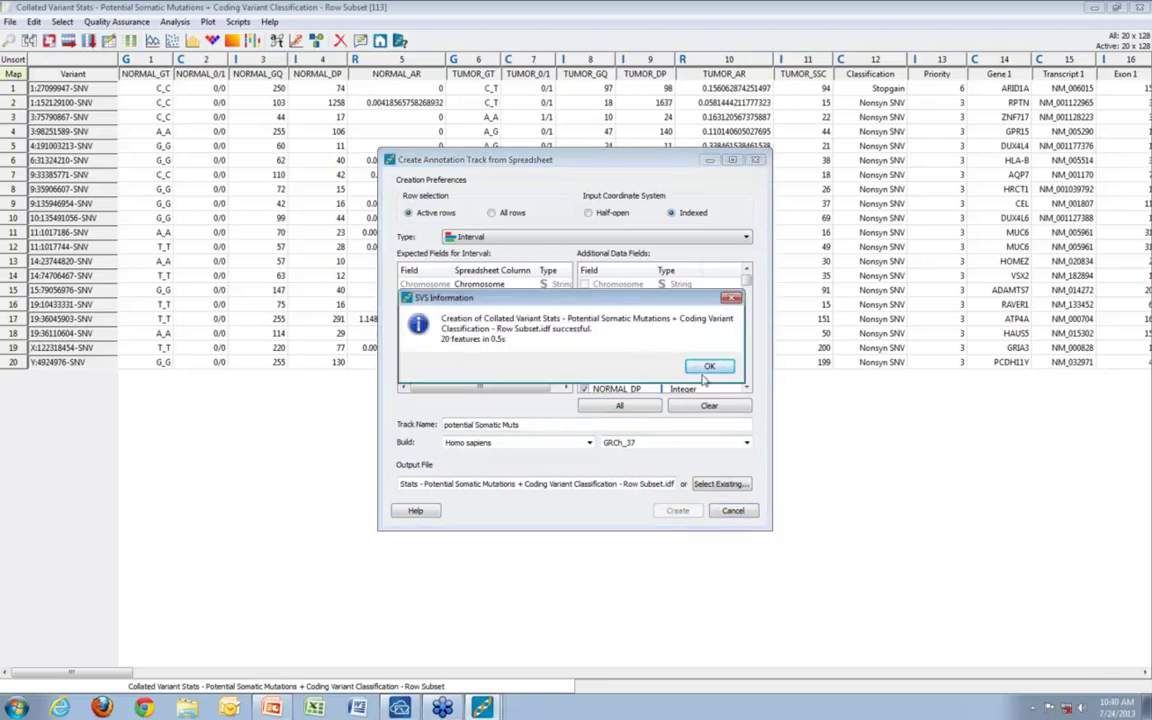
pyautogui.click(710, 365)
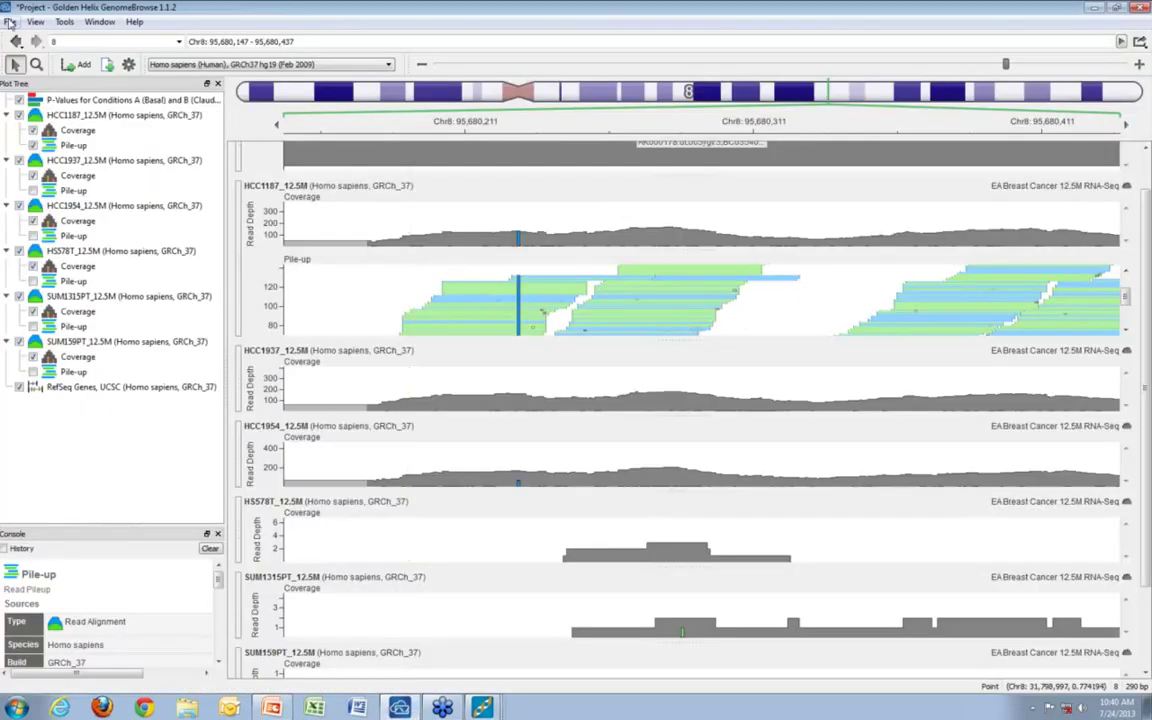
# Step: Open the recent GastricCancer1 project in GenomeBrowse, discarding the unsaved changes to the current project
pyautogui.click(10, 22)
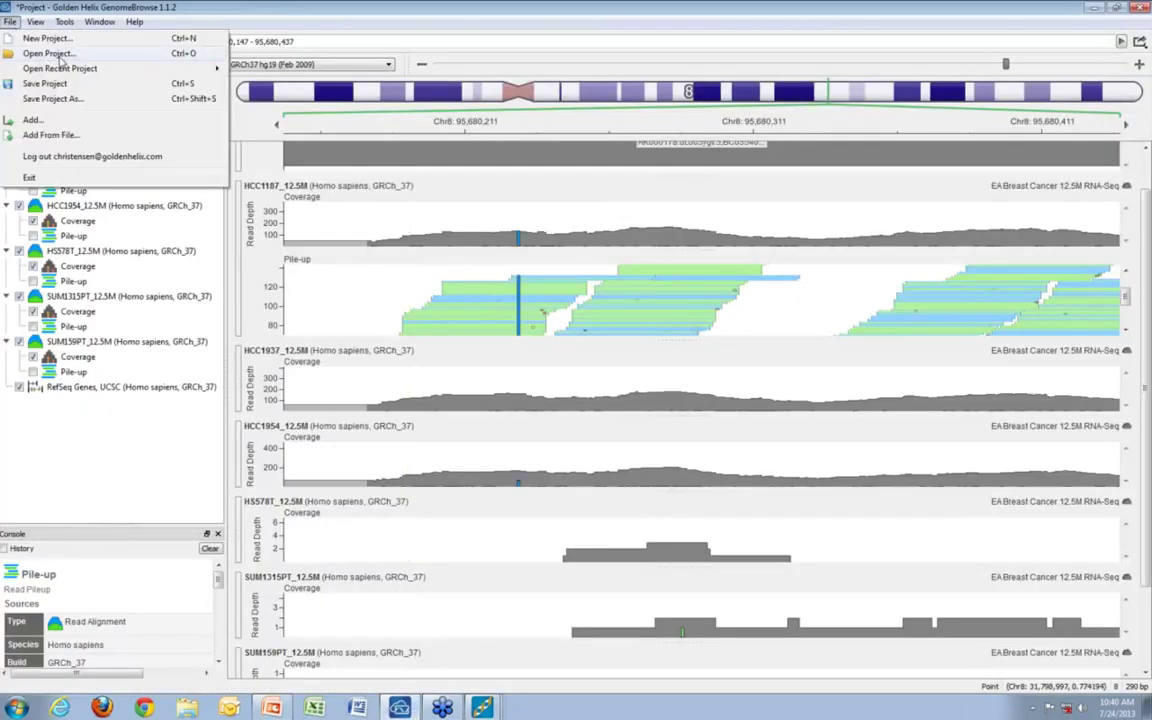
pyautogui.moveTo(110, 72)
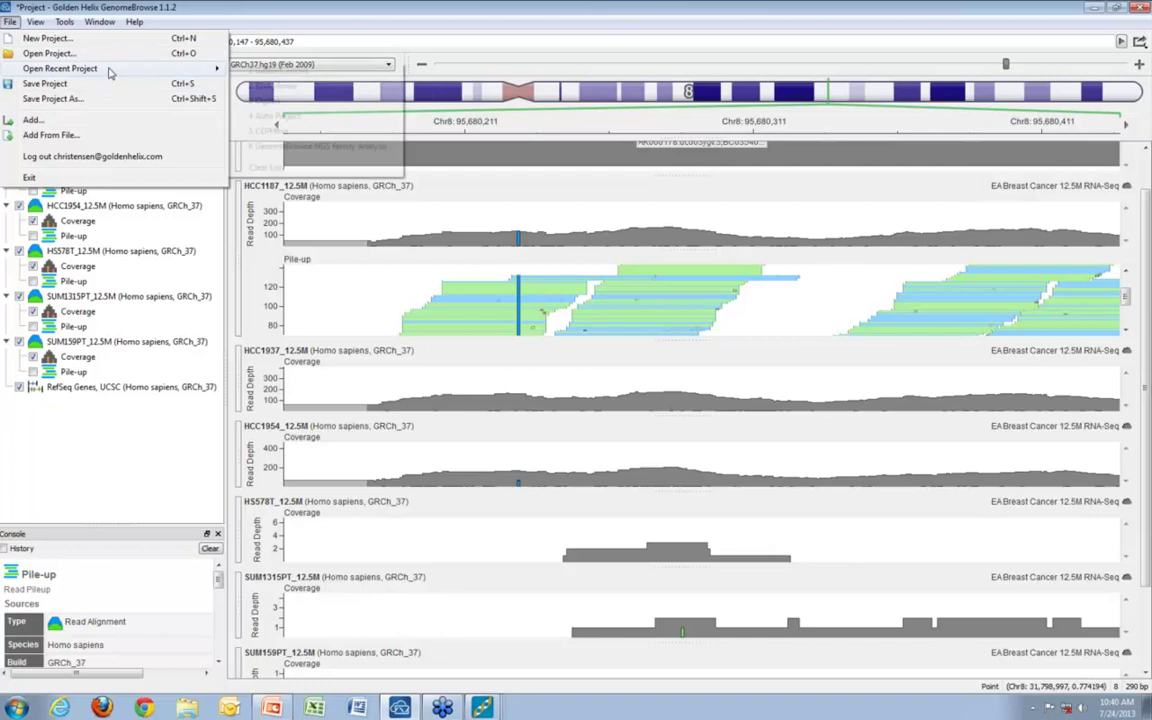
pyautogui.click(290, 77)
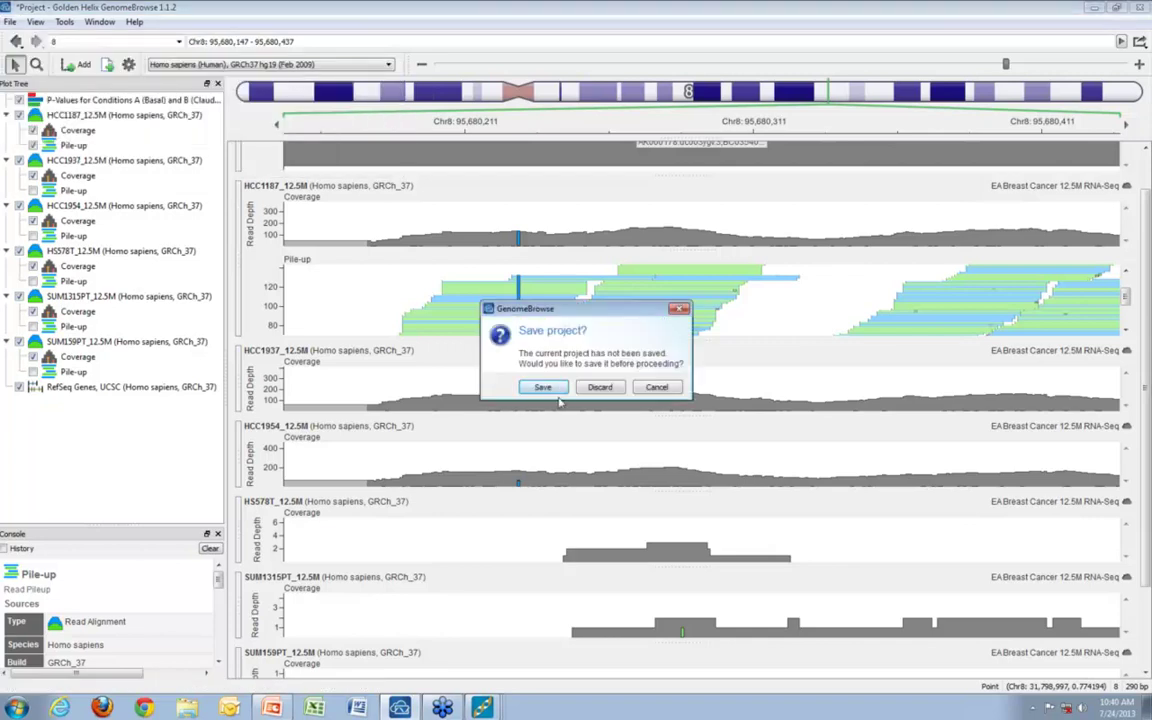
pyautogui.click(601, 388)
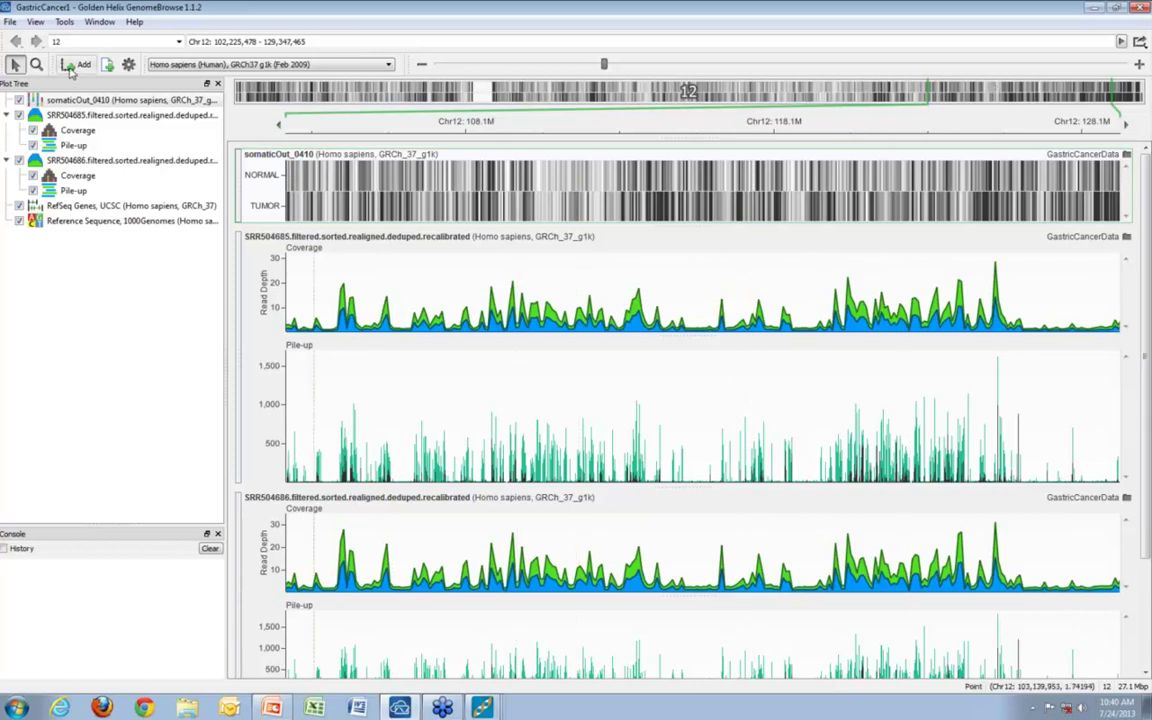
# Step: Add the local "potential Somatic Muts" interval annotation source to the project as a track
pyautogui.click(76, 64)
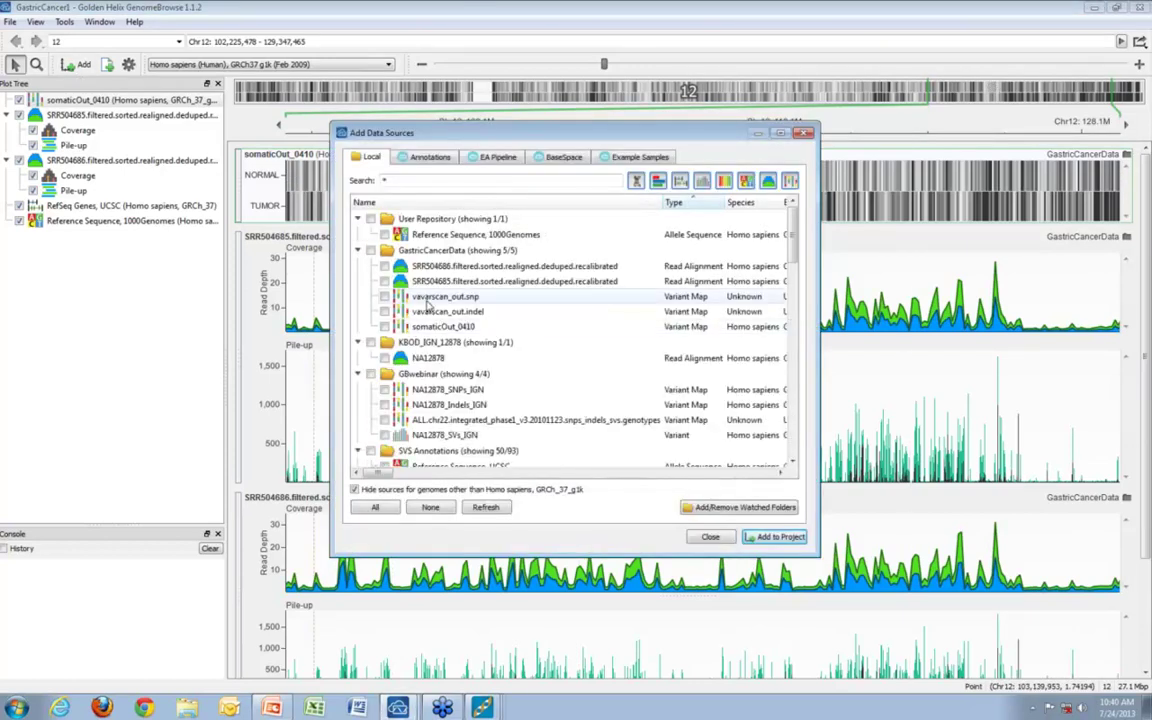
pyautogui.scroll(-8, 428, 305)
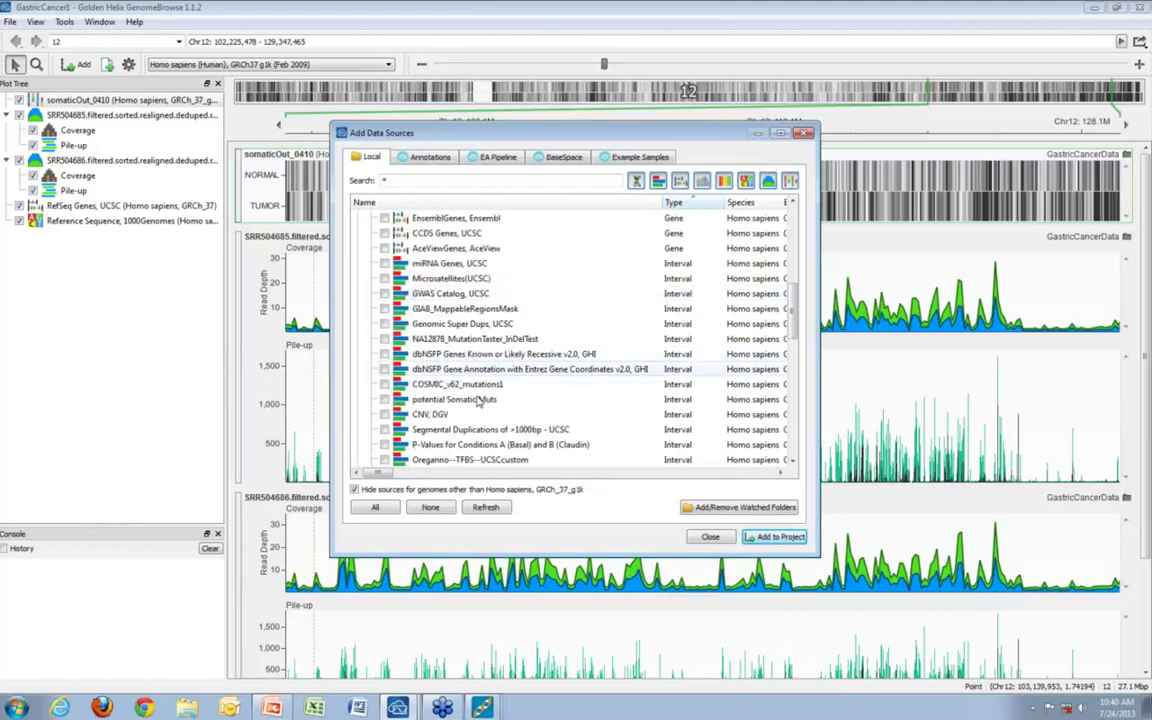
pyautogui.scroll(-3, 450, 396)
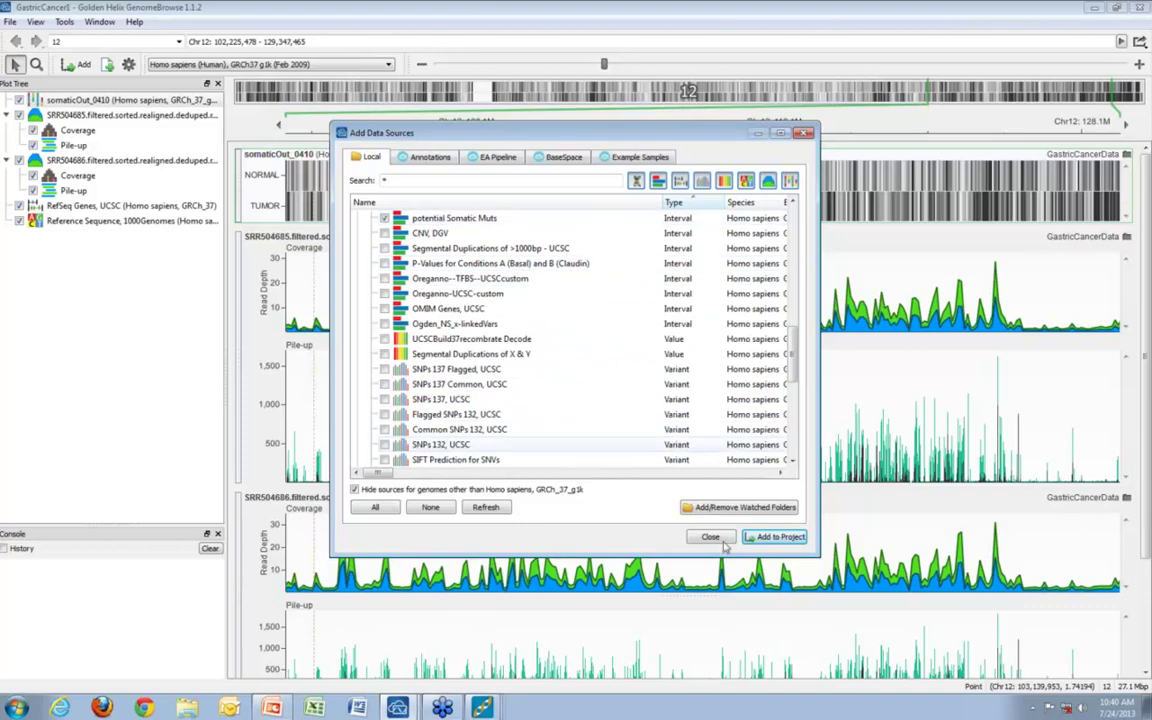
pyautogui.click(760, 537)
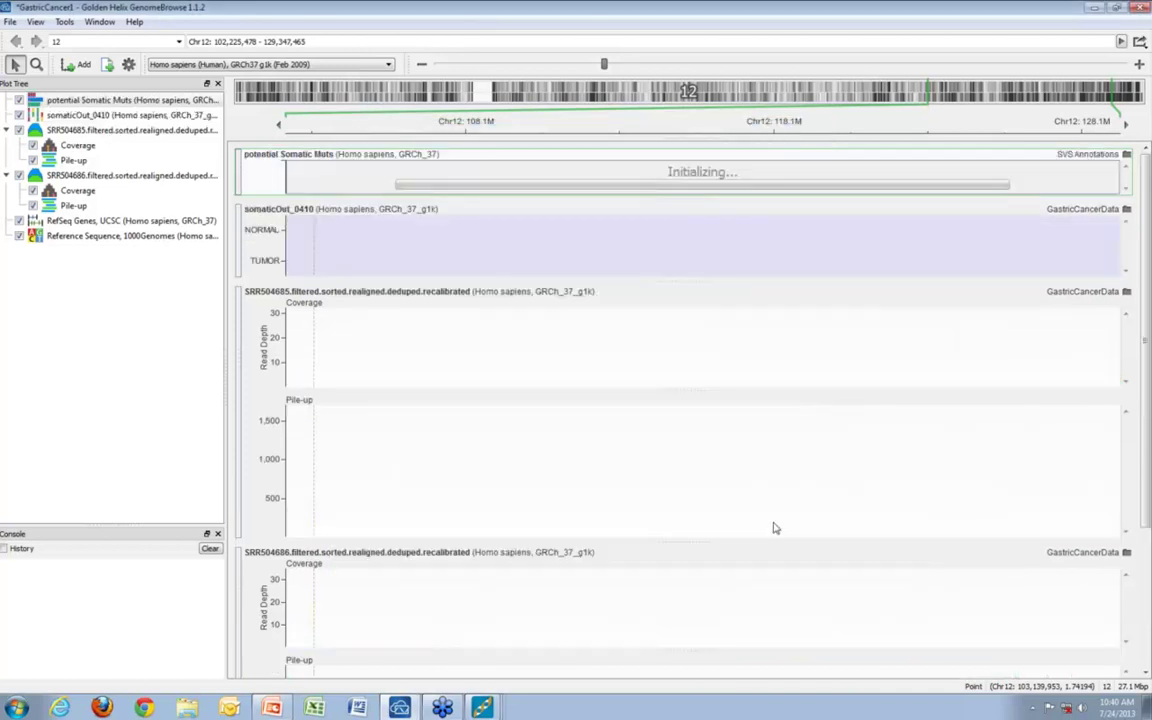
# Step: Close the spreadsheets covering the desktop and load the desktop's 990005_somatic_hg19 file into GenomeBrowse as a track, displayed full screen
pyautogui.click(1118, 9)
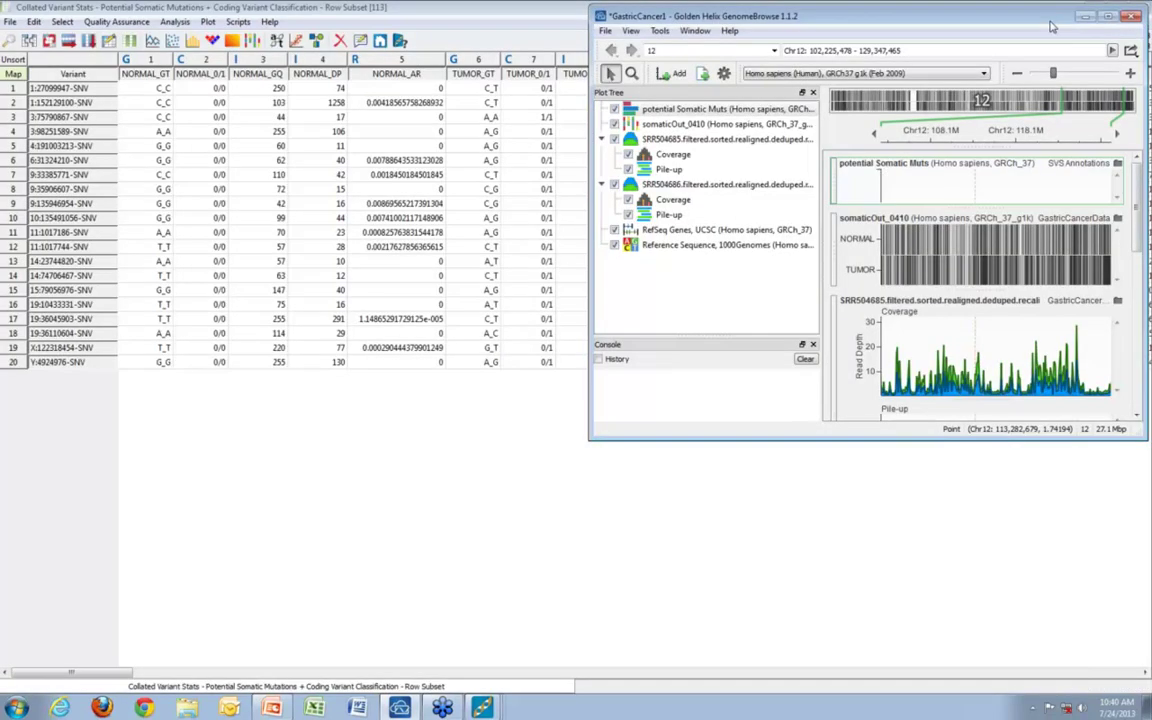
pyautogui.moveTo(1052, 27); pyautogui.dragTo(1053, 58)
pyautogui.click(1140, 8)
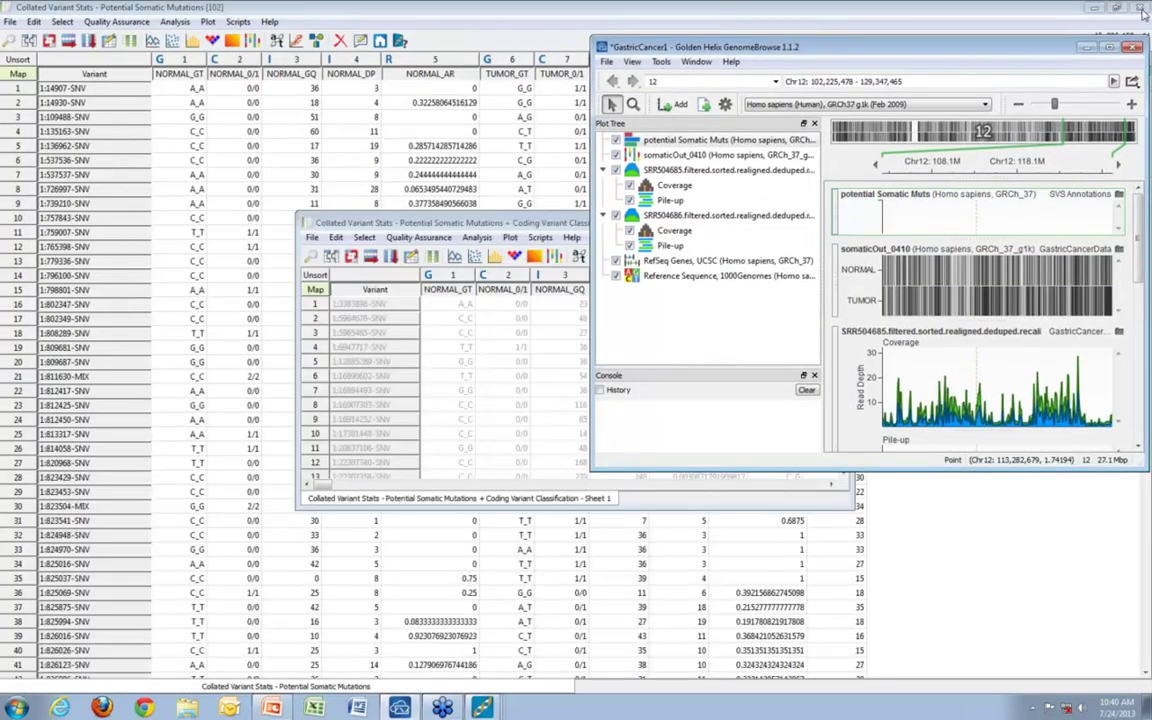
pyautogui.click(1140, 9)
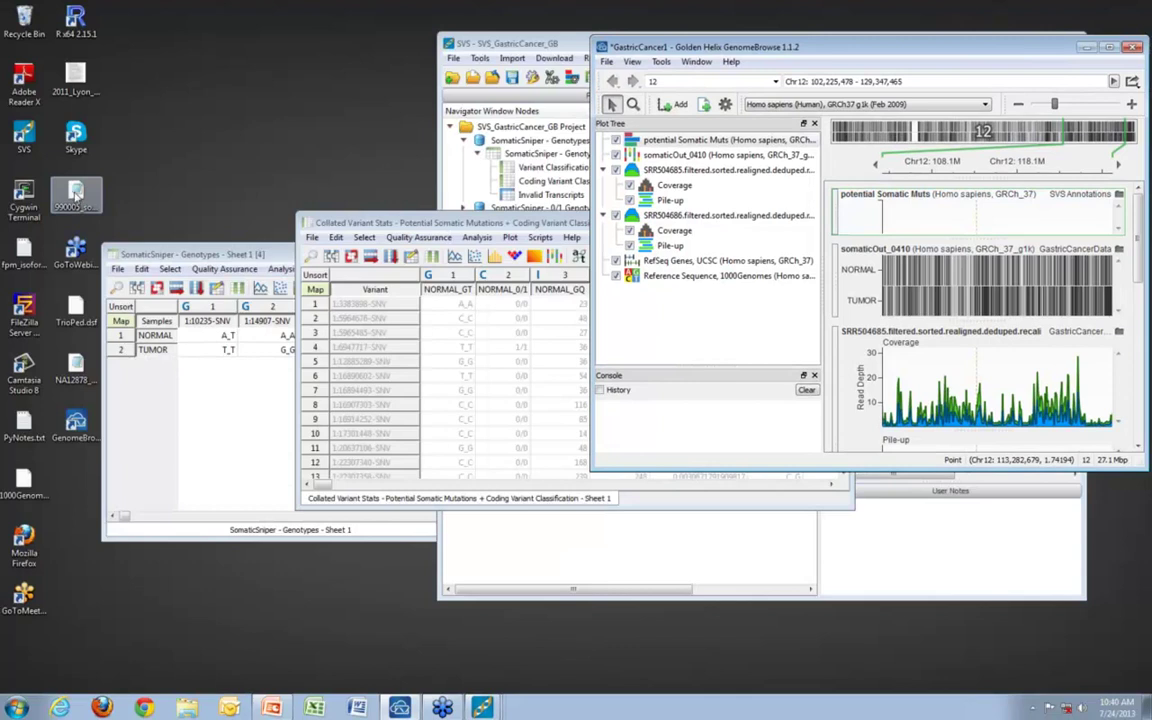
pyautogui.moveTo(72, 195); pyautogui.dragTo(829, 222)
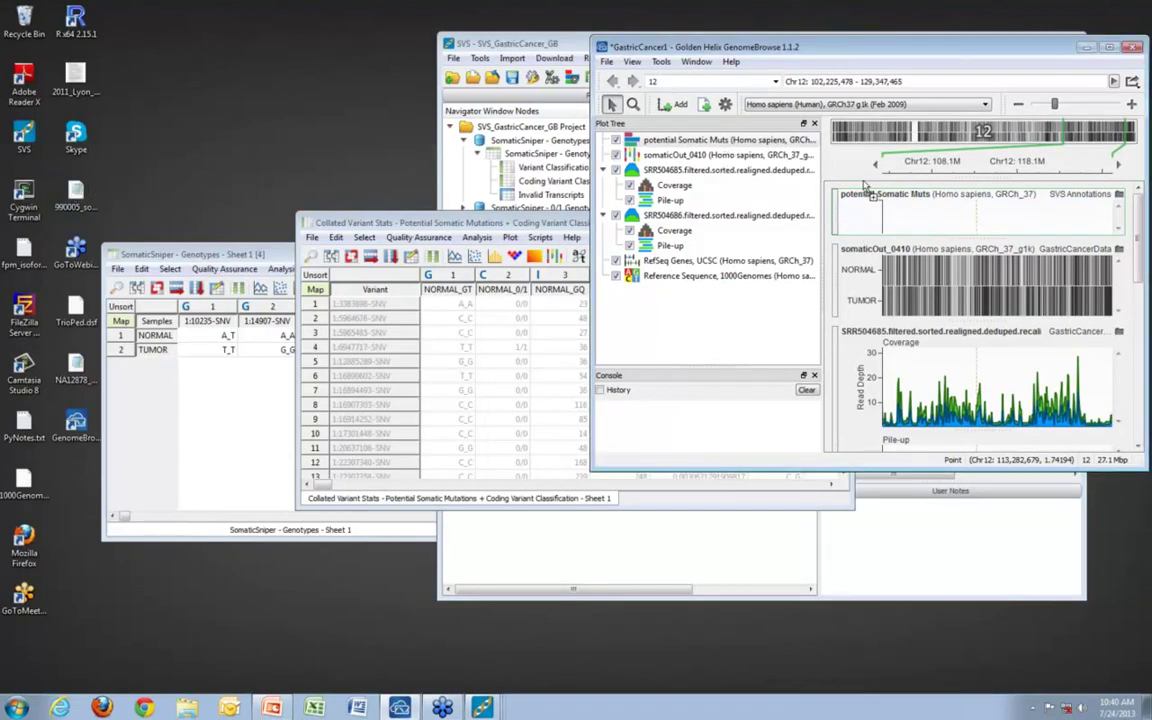
pyautogui.click(1109, 48)
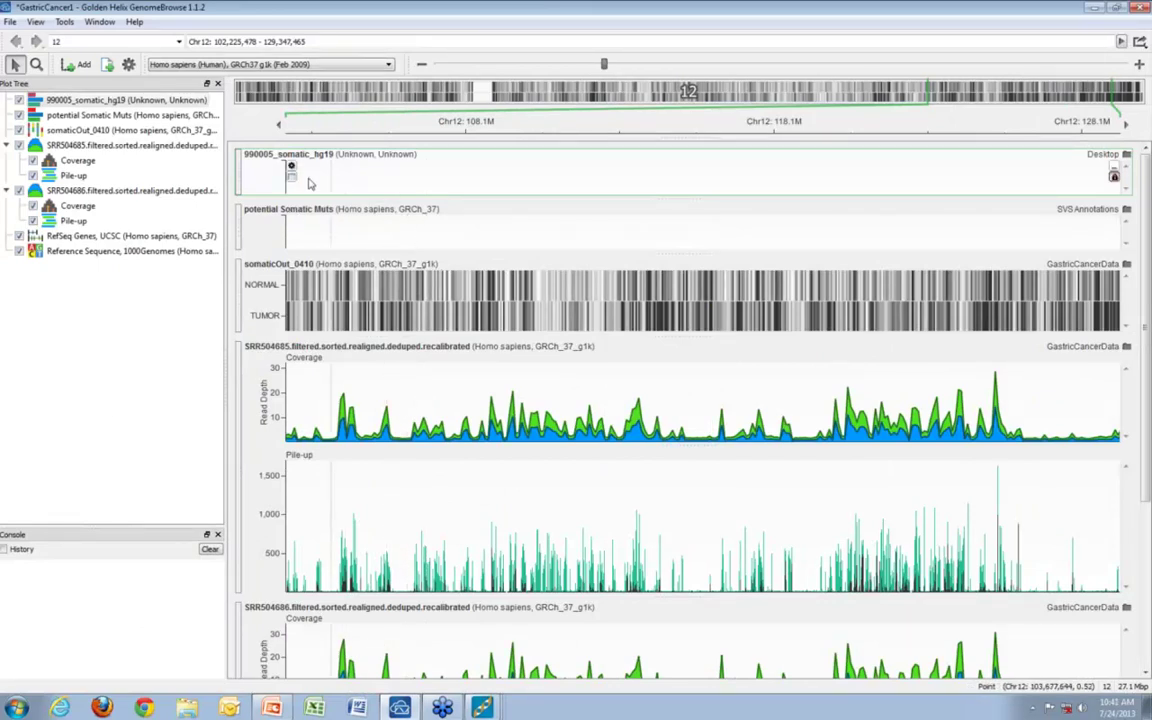
# Step: Go to the ARID1A mutation from the 990005_somatic_hg19 feature table and show the full details of its "potential Somatic Muts" feature
pyautogui.click(291, 178)
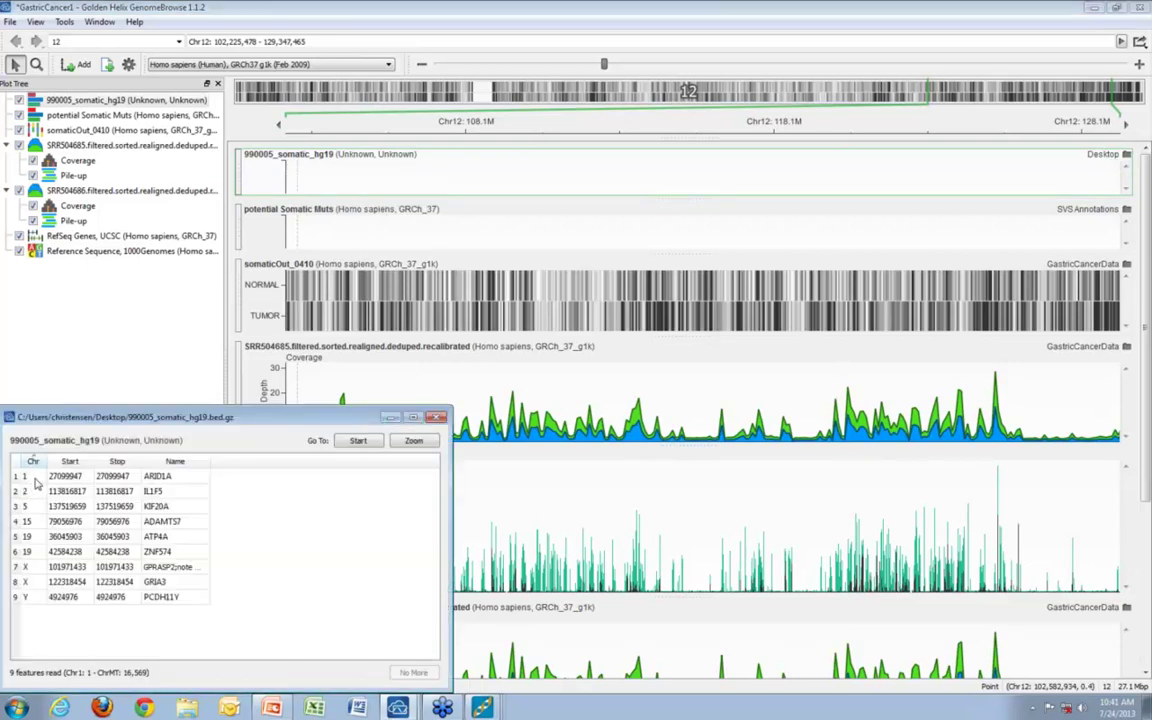
pyautogui.click(55, 478)
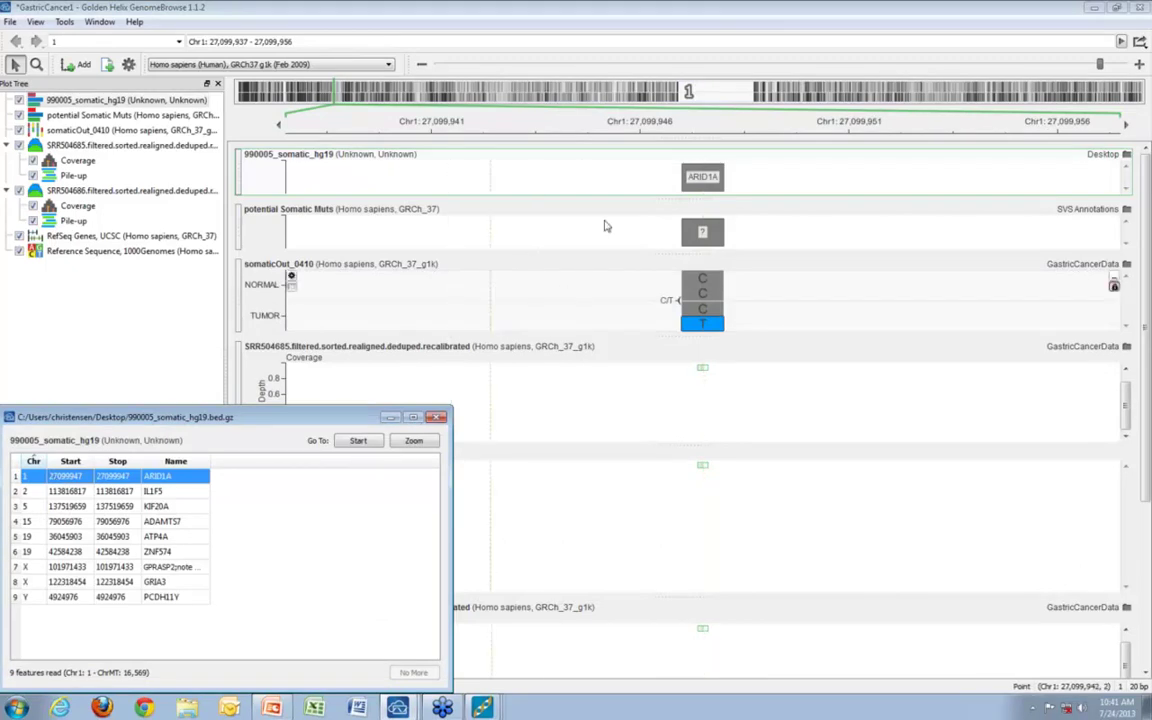
pyautogui.click(710, 233)
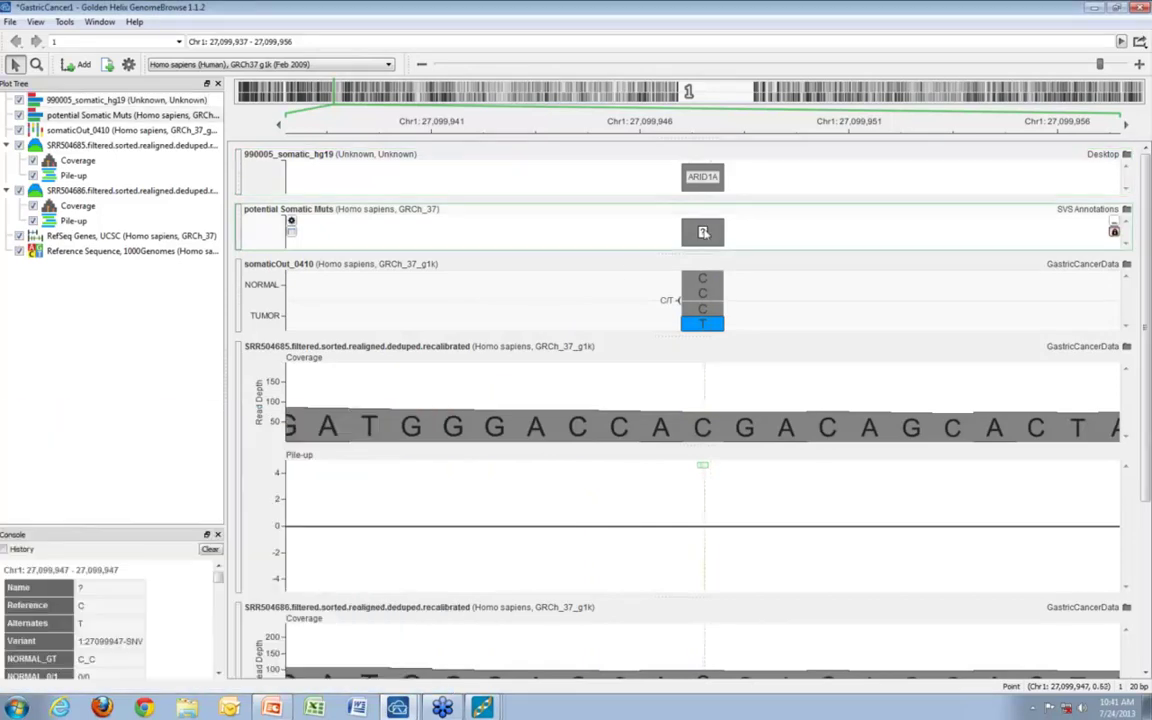
pyautogui.click(110, 527)
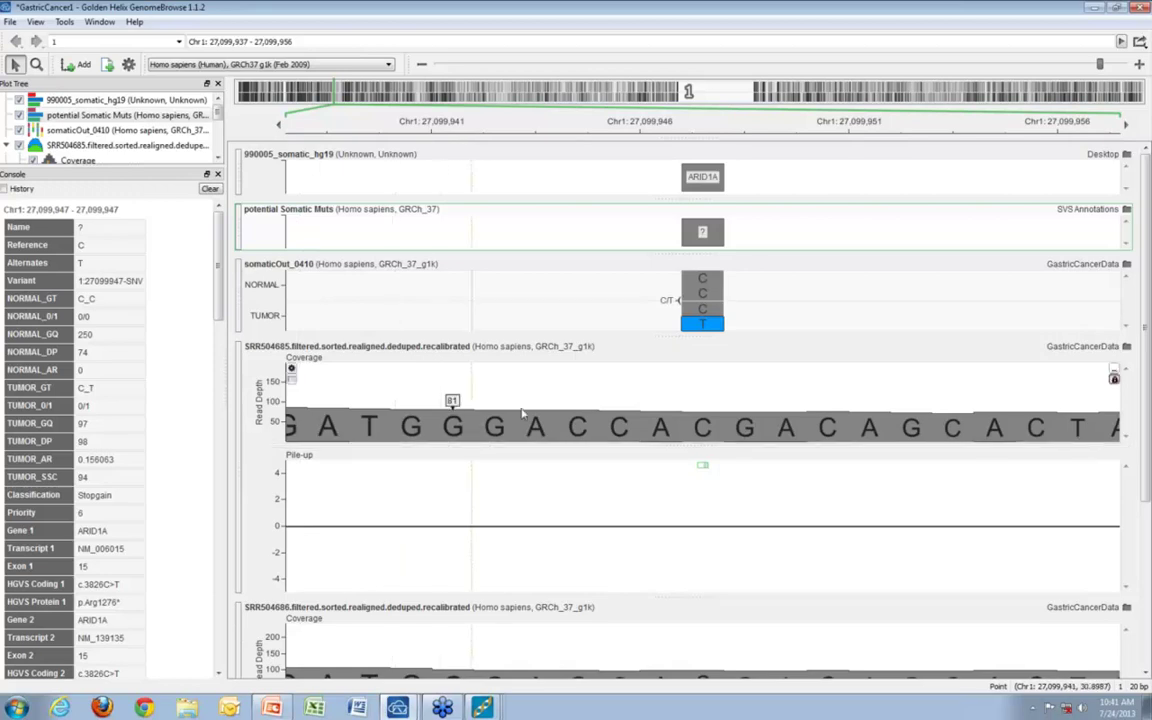
# Step: Inspect the details of the tumor genotype in somaticOut_0410 and of the ARID1A feature in 990005_somatic_hg19
pyautogui.click(703, 319)
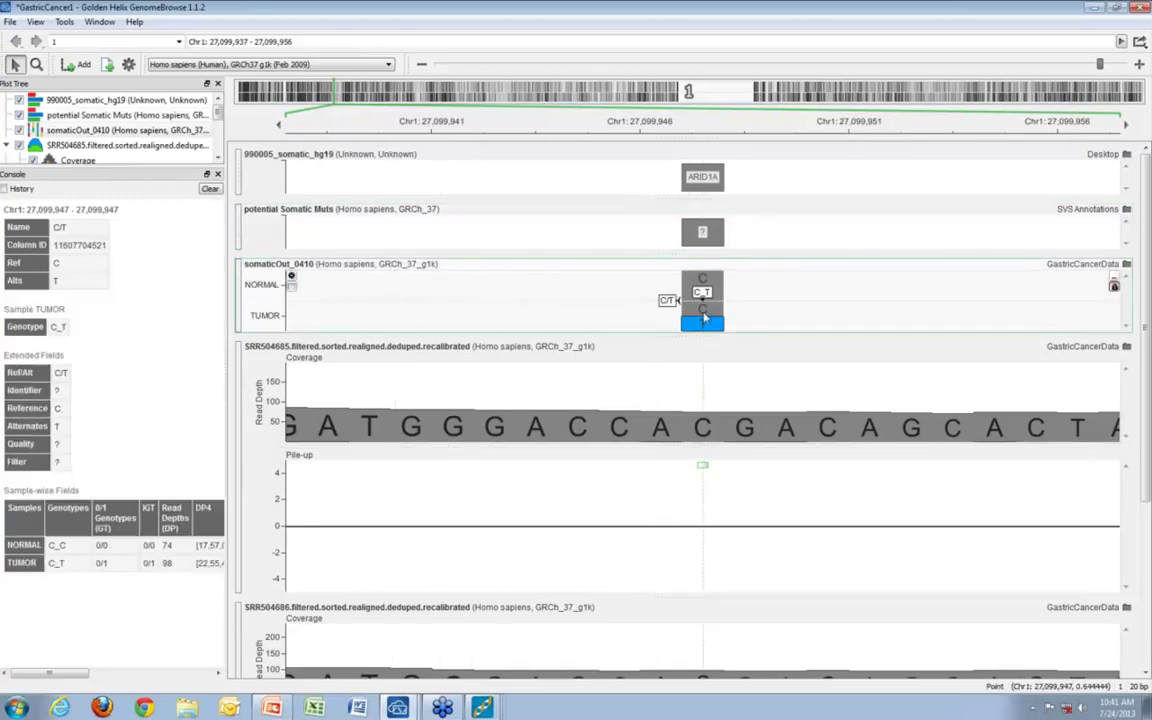
pyautogui.moveTo(48, 678)
pyautogui.mouseDown()
pyautogui.moveTo(165, 678)
pyautogui.moveTo(40, 678)
pyautogui.mouseUp()
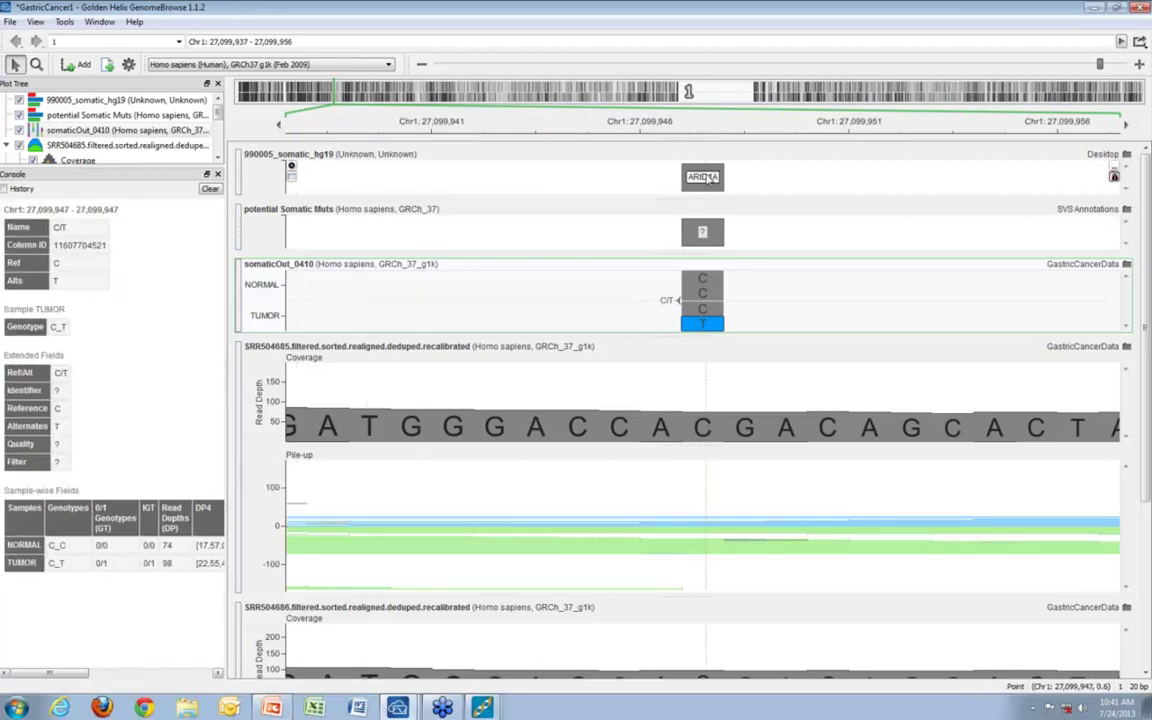
pyautogui.moveTo(707, 177); pyautogui.dragTo(713, 177)
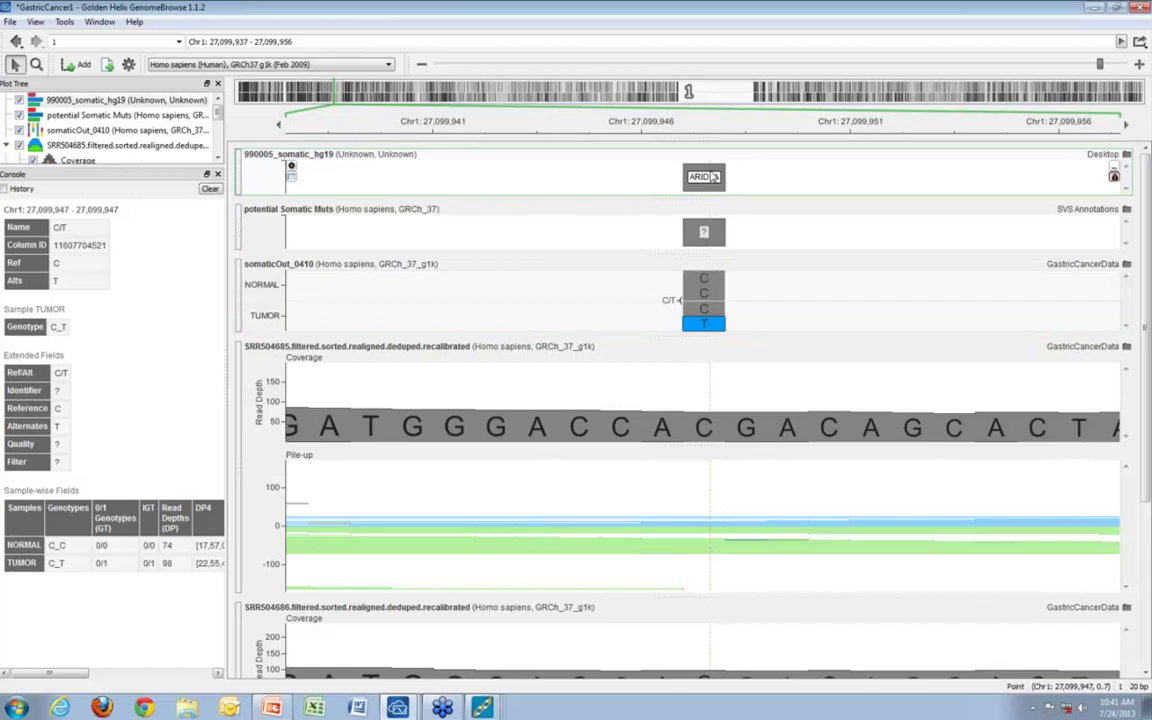
pyautogui.click(713, 177)
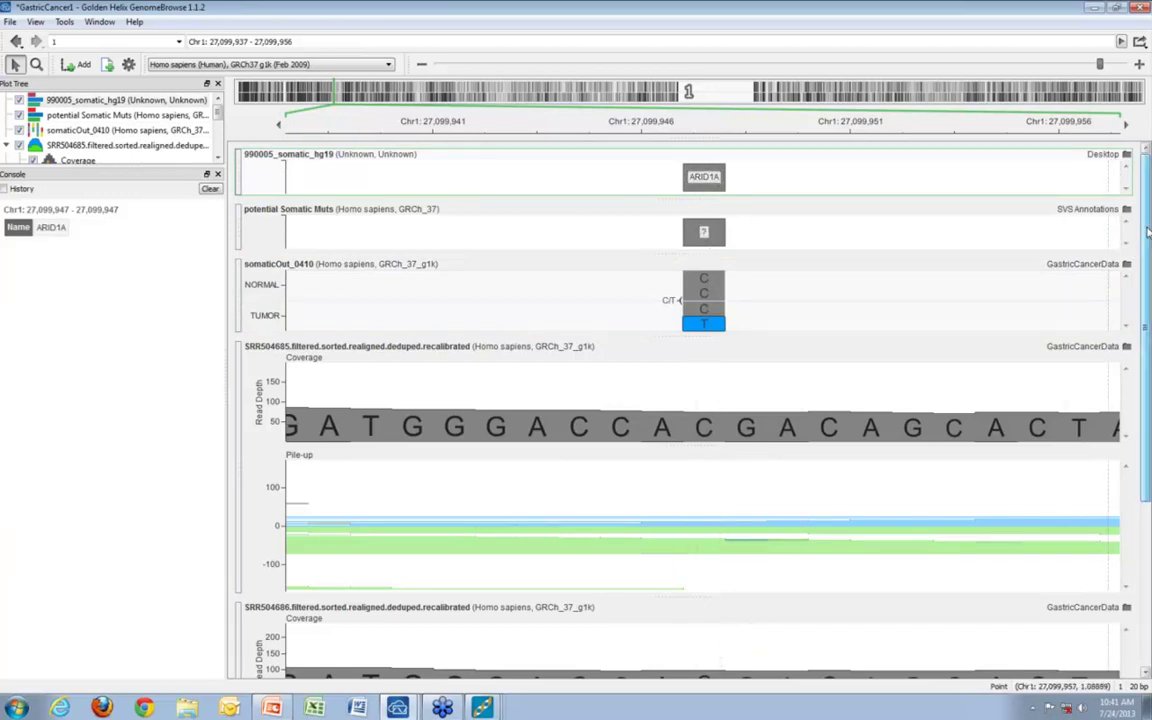
# Step: Enlarge the SRR504685 pile-up and inspect the base counts at the ARID1A variant in both samples' coverage plots
pyautogui.scroll(-1, 1147, 263)
pyautogui.scroll(-3, 1147, 263)
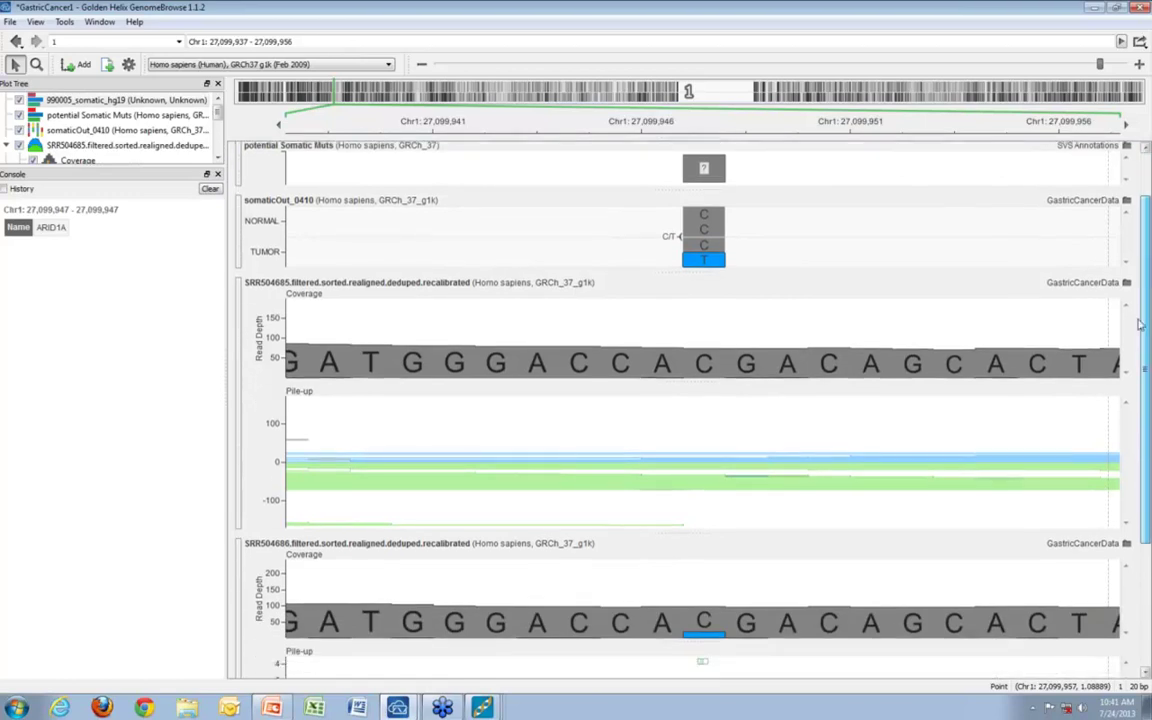
pyautogui.moveTo(692, 396); pyautogui.dragTo(688, 508)
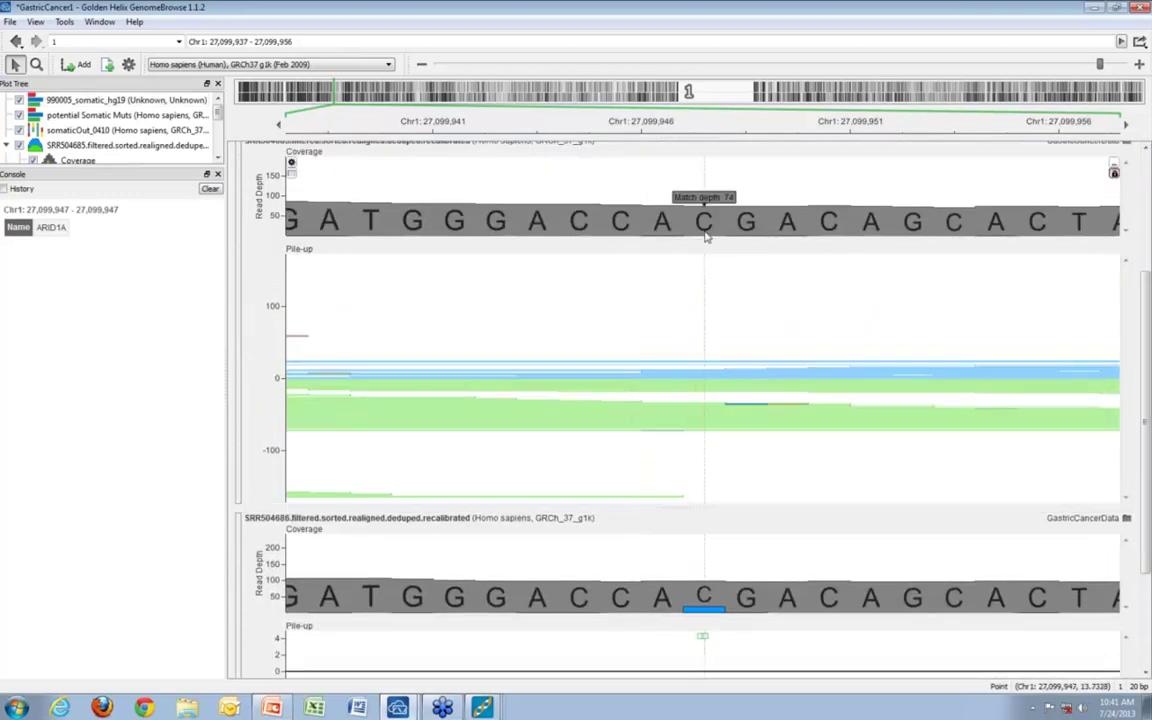
pyautogui.moveTo(703, 240); pyautogui.dragTo(707, 192)
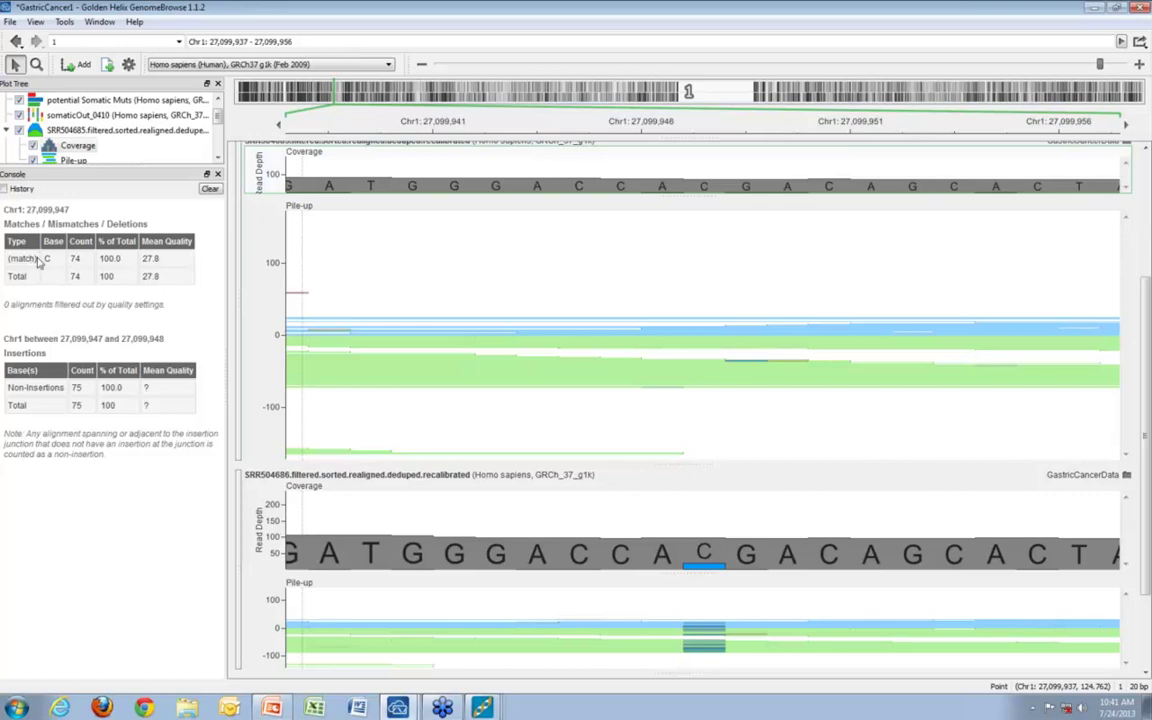
pyautogui.scroll(-3, 715, 535)
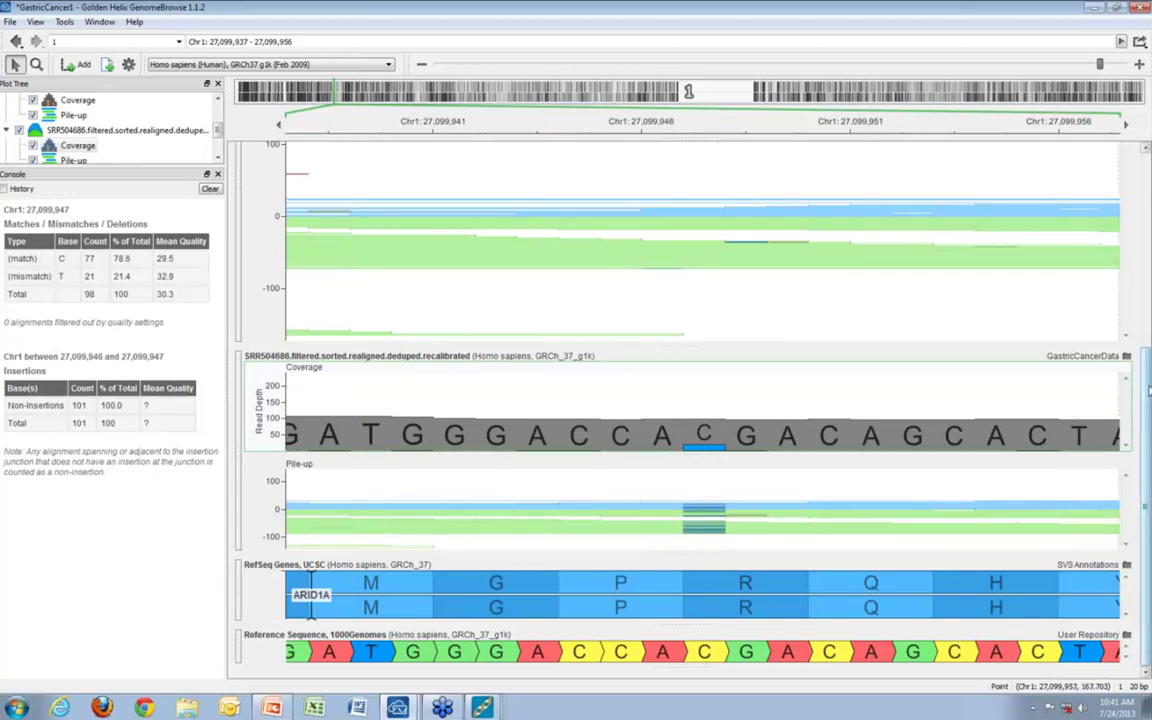
# Step: Go to the IL1F5 mutation from the 990005_somatic_hg19 feature table and compare the annotation and variant tracks there
pyautogui.scroll(5, 1148, 390)
pyautogui.click(397, 708)
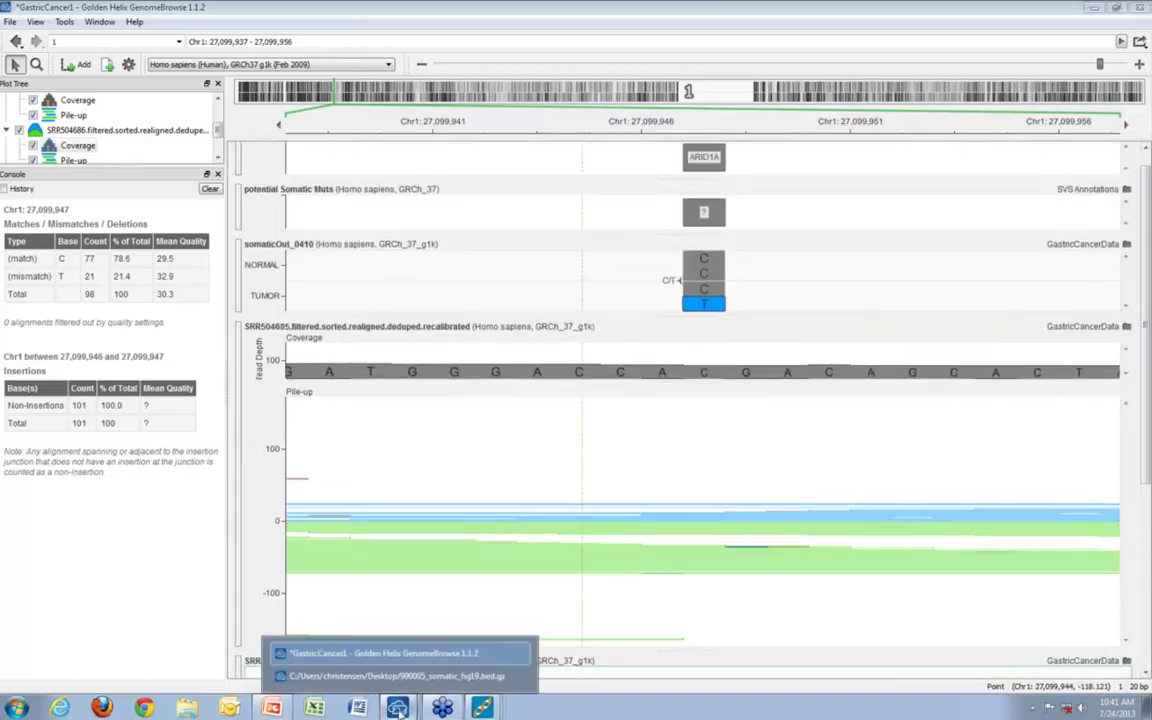
pyautogui.click(397, 676)
pyautogui.click(100, 494)
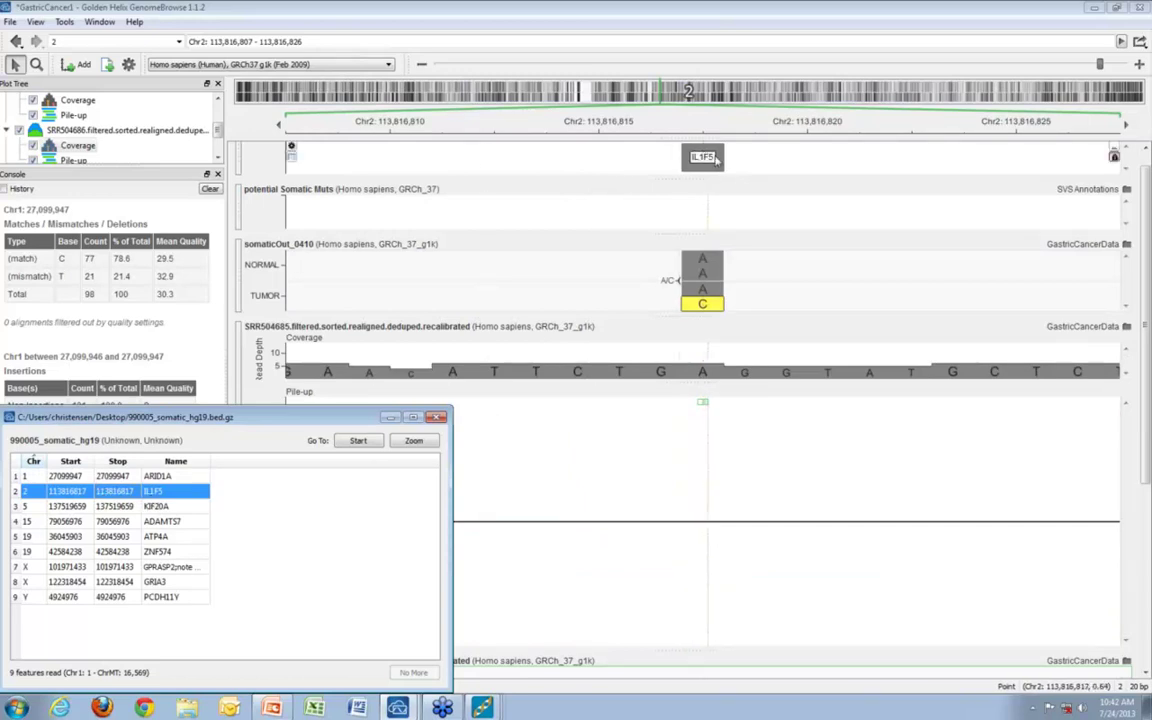
pyautogui.click(707, 224)
pyautogui.scroll(1, 707, 224)
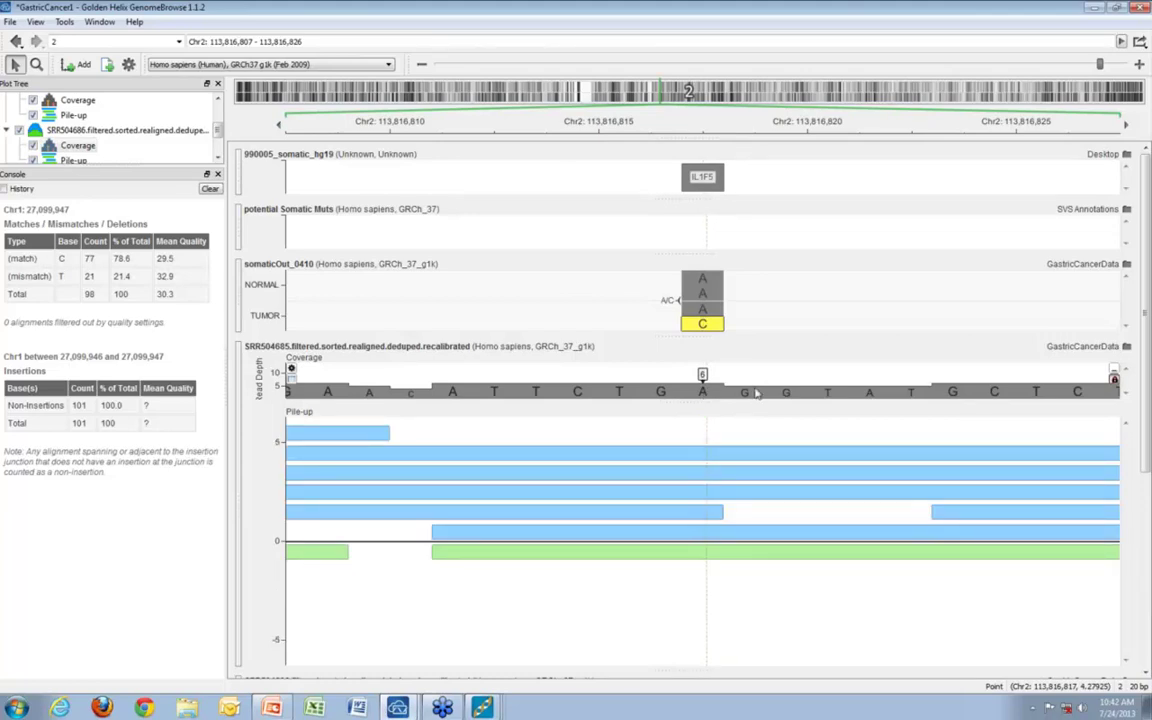
# Step: Inspect the SRR504686 base counts at the IL1F5 variant and make that sample's pile-up plot taller
pyautogui.scroll(-5, 702, 505)
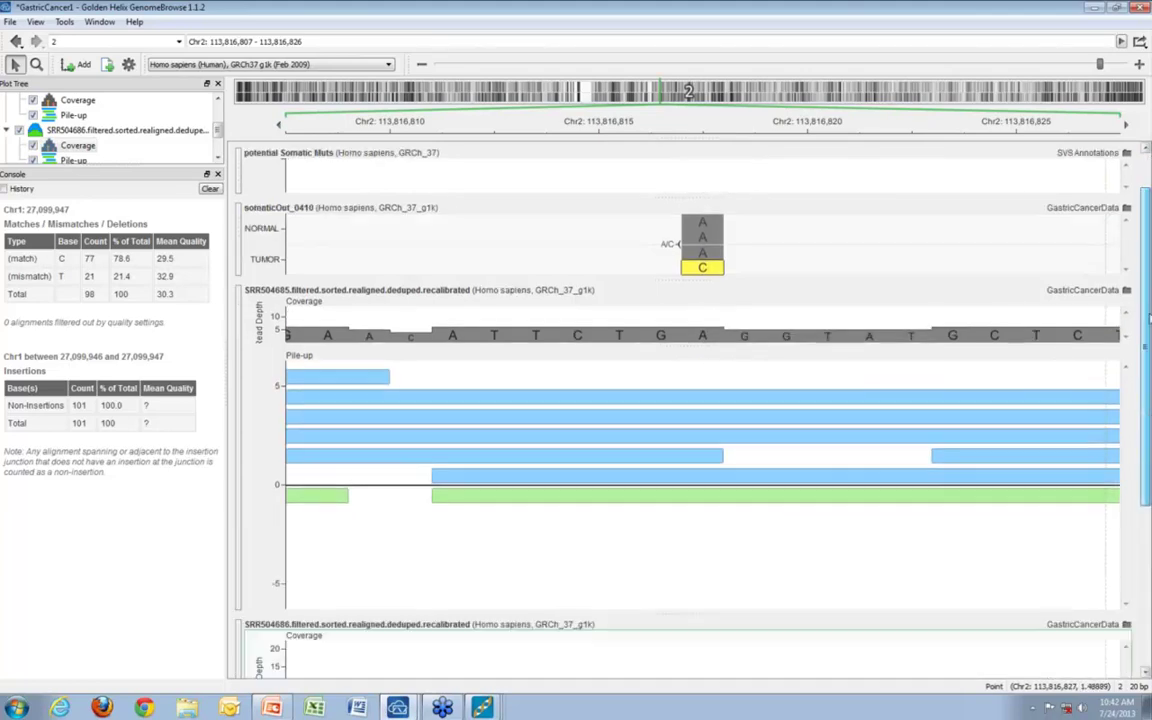
pyautogui.click(702, 506)
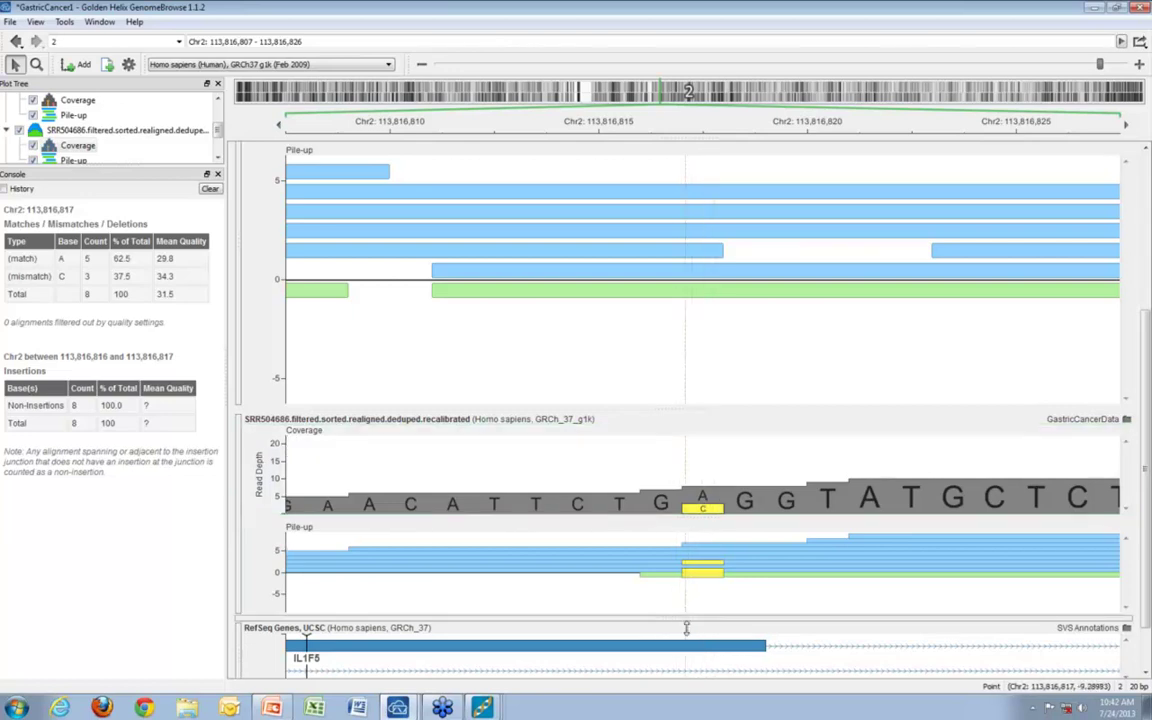
pyautogui.moveTo(685, 615); pyautogui.dragTo(685, 668)
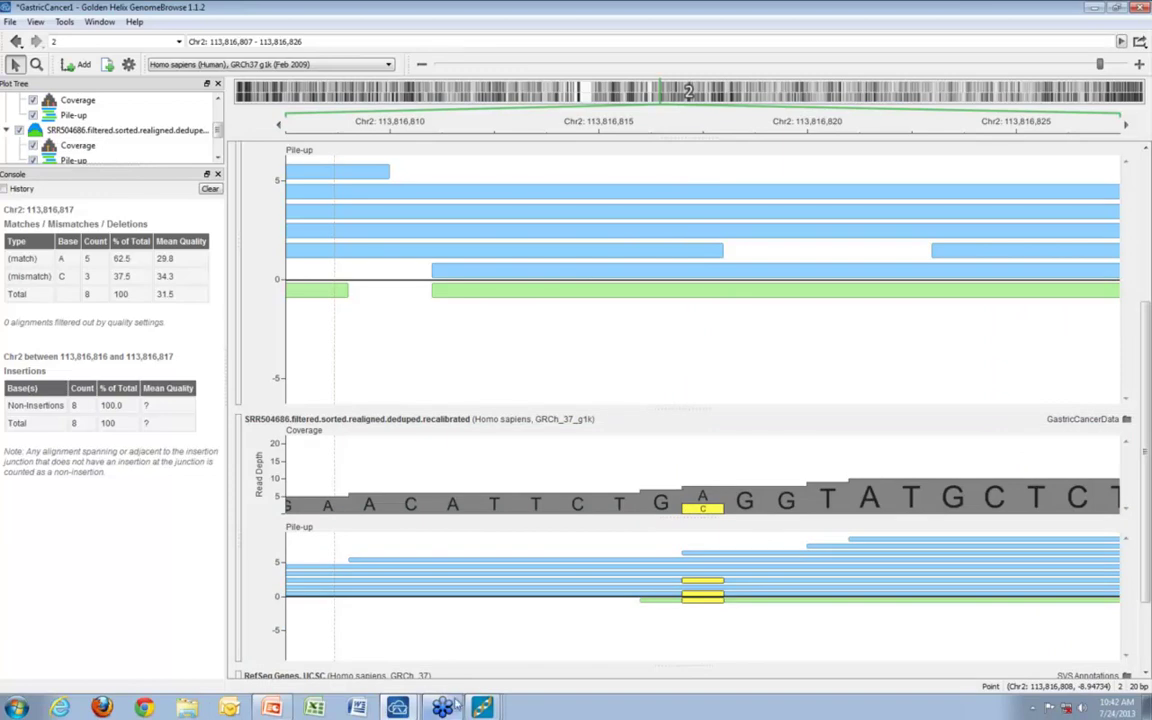
# Step: Go to the KIF20A mutation from the feature table, shrink the SRR504685 pile-up, and compare all tracks at that site
pyautogui.moveTo(443, 705)
pyautogui.click(360, 620)
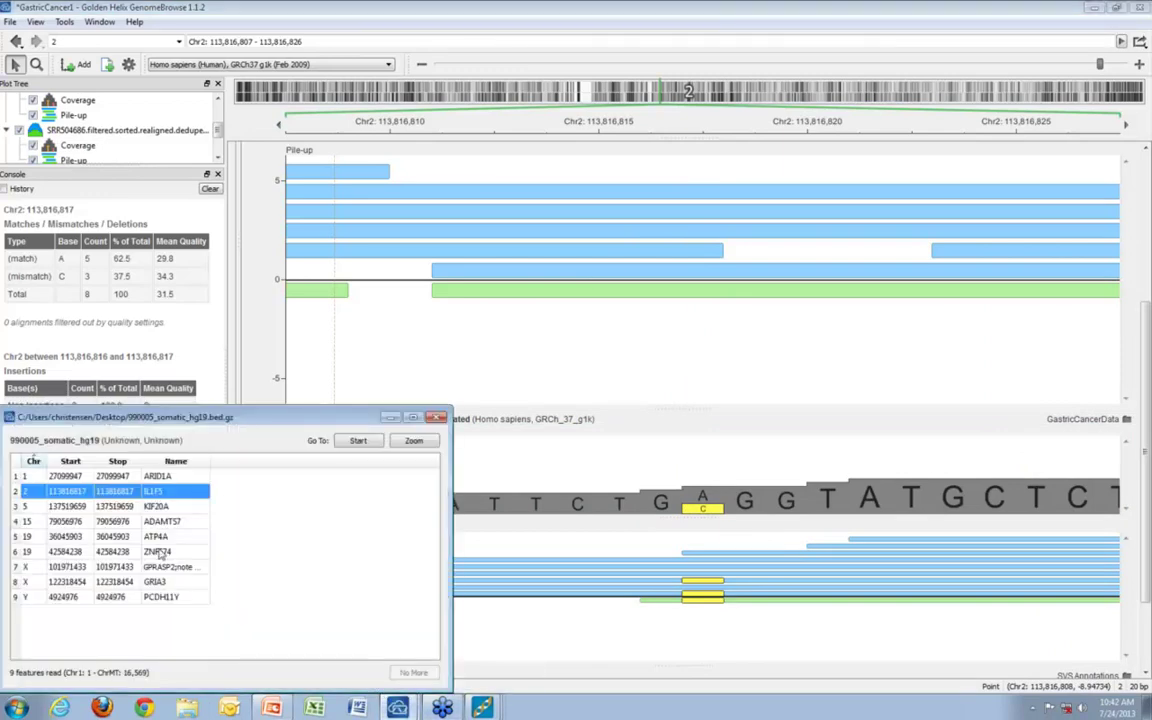
pyautogui.click(150, 507)
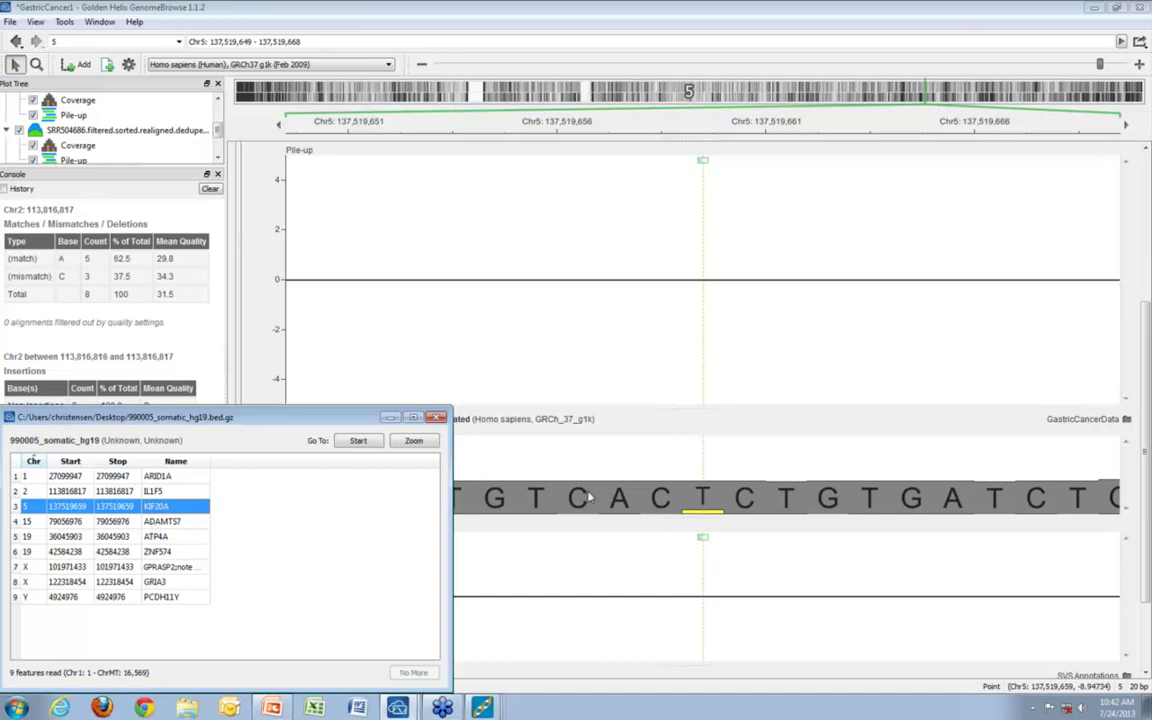
pyautogui.moveTo(622, 408); pyautogui.dragTo(694, 332)
pyautogui.scroll(3, 1150, 318)
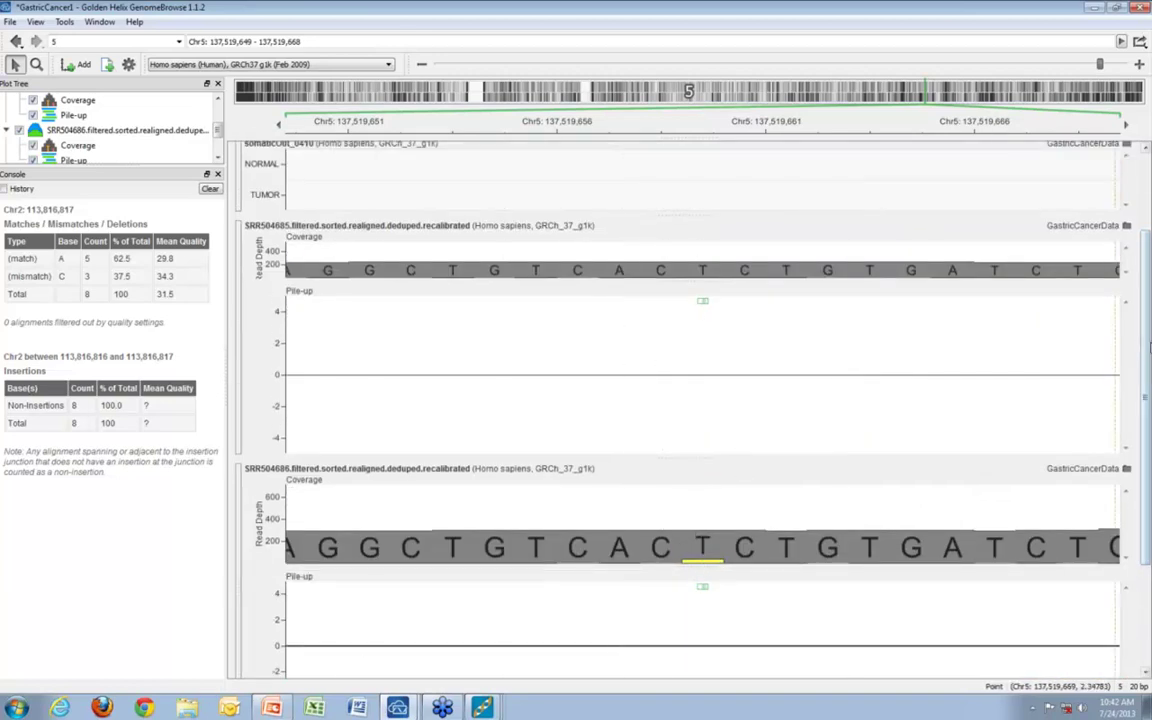
pyautogui.scroll(3, 1147, 347)
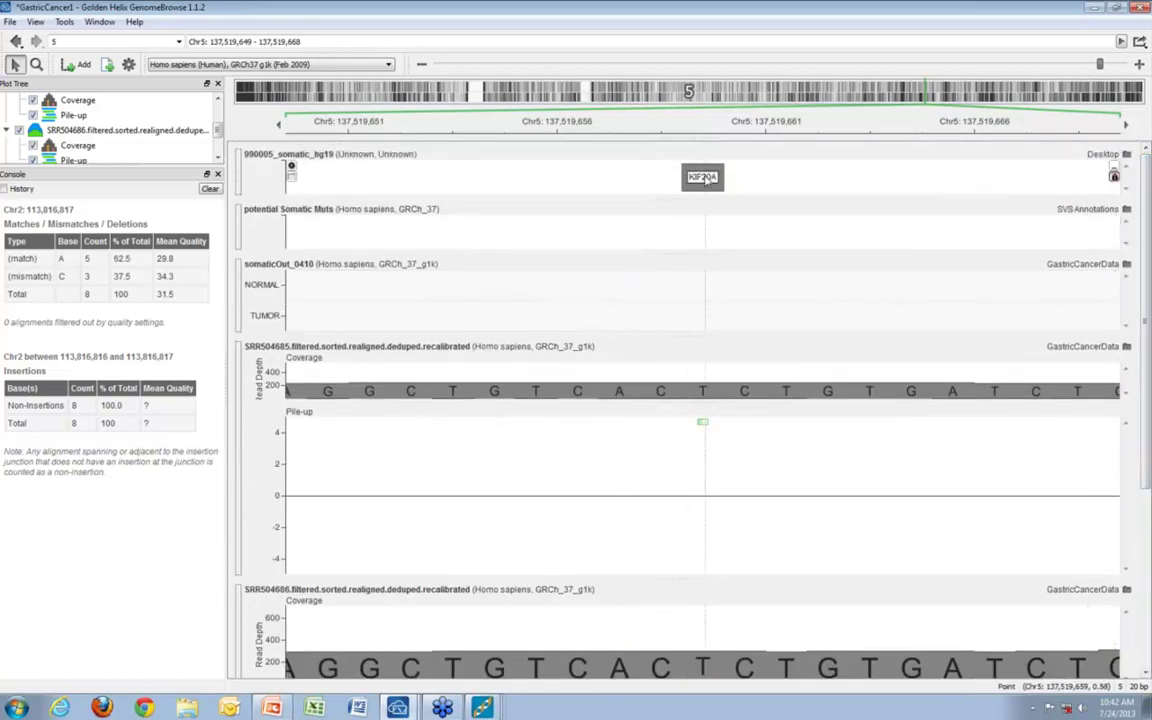
# Step: Inspect the base counts at the KIF20A variant in the SRR504685 and SRR504686 coverage plots
pyautogui.moveTo(713, 403)
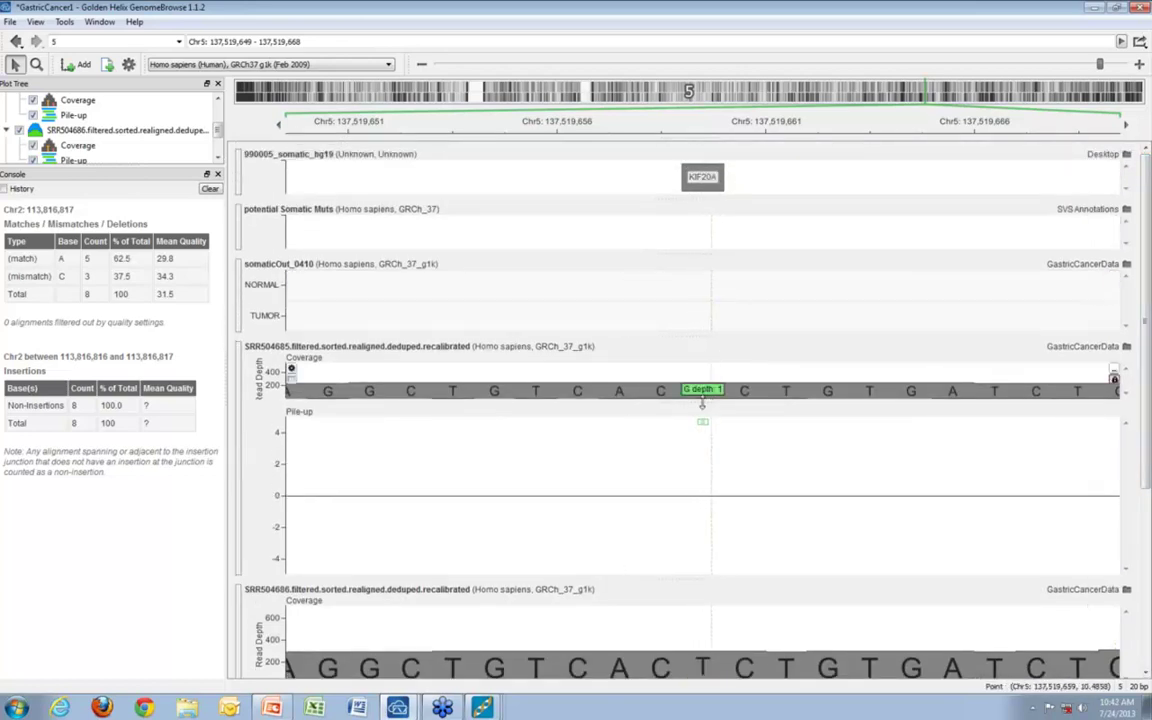
pyautogui.scroll(2, 710, 405)
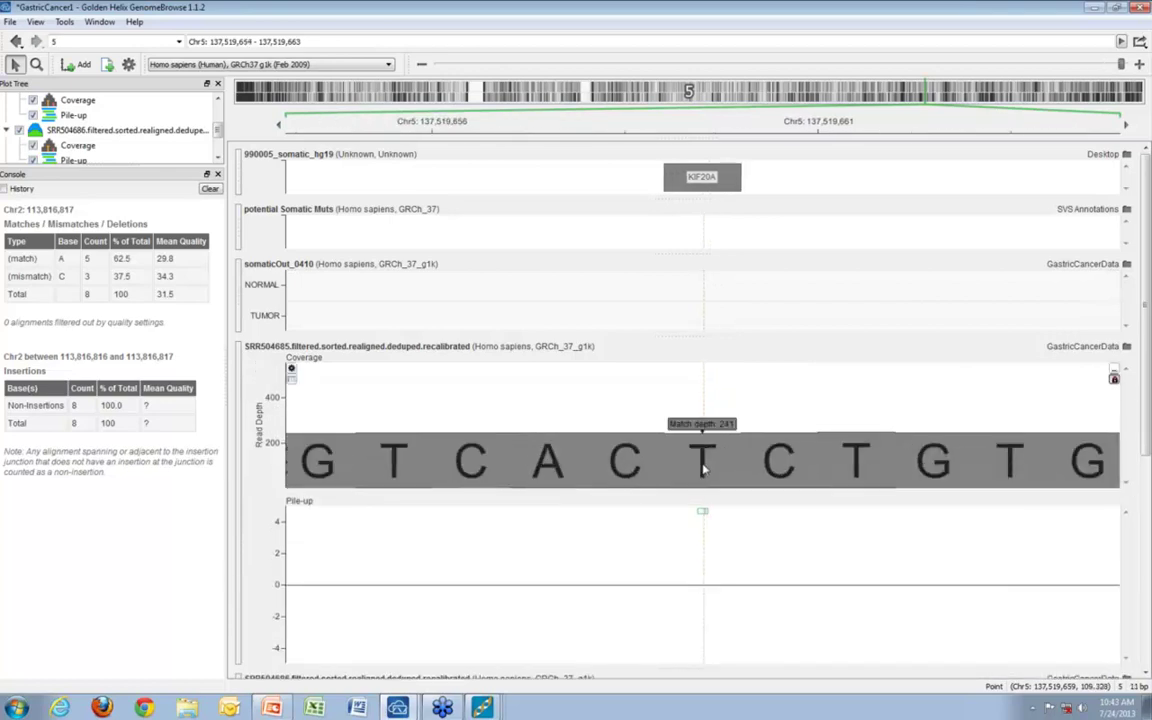
pyautogui.click(705, 469)
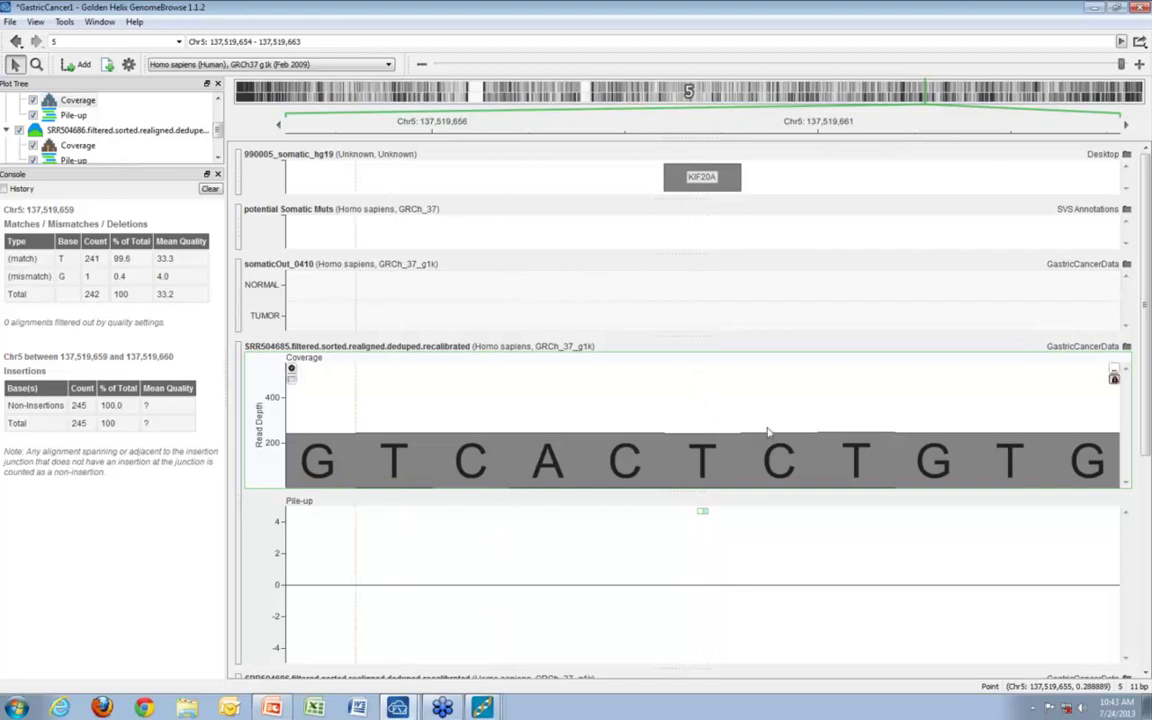
pyautogui.moveTo(1148, 300); pyautogui.dragTo(1148, 303)
pyautogui.scroll(-4, 660, 414)
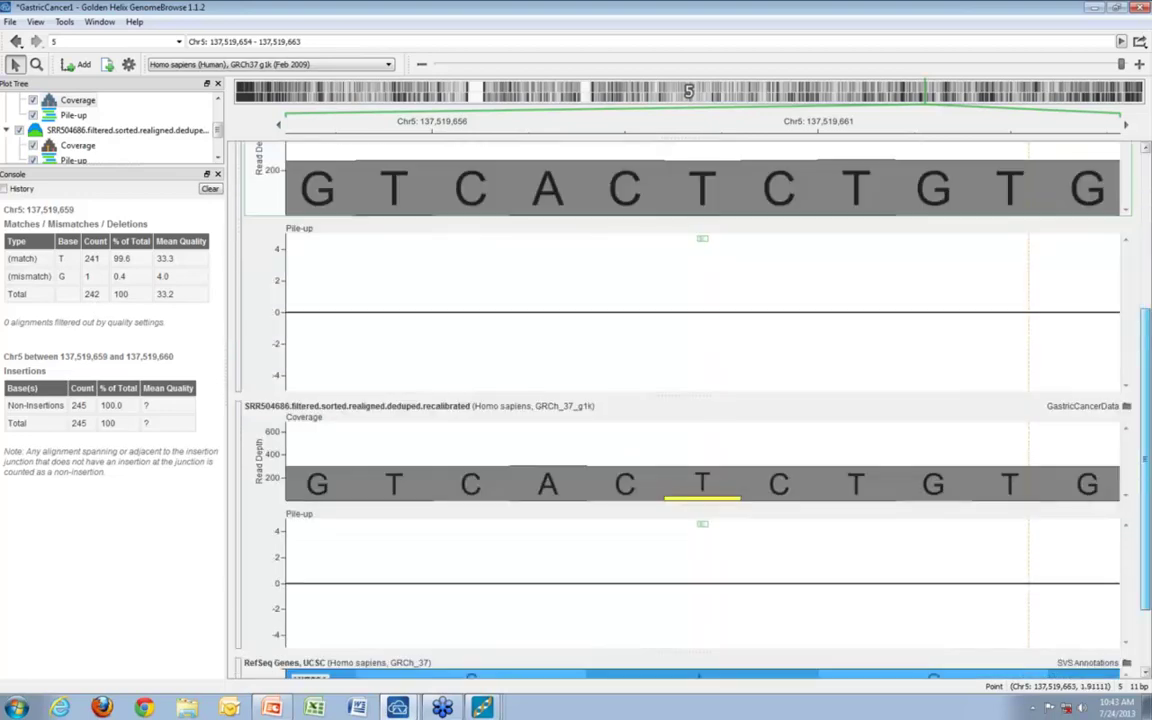
pyautogui.scroll(-1, 660, 414)
pyautogui.click(660, 414)
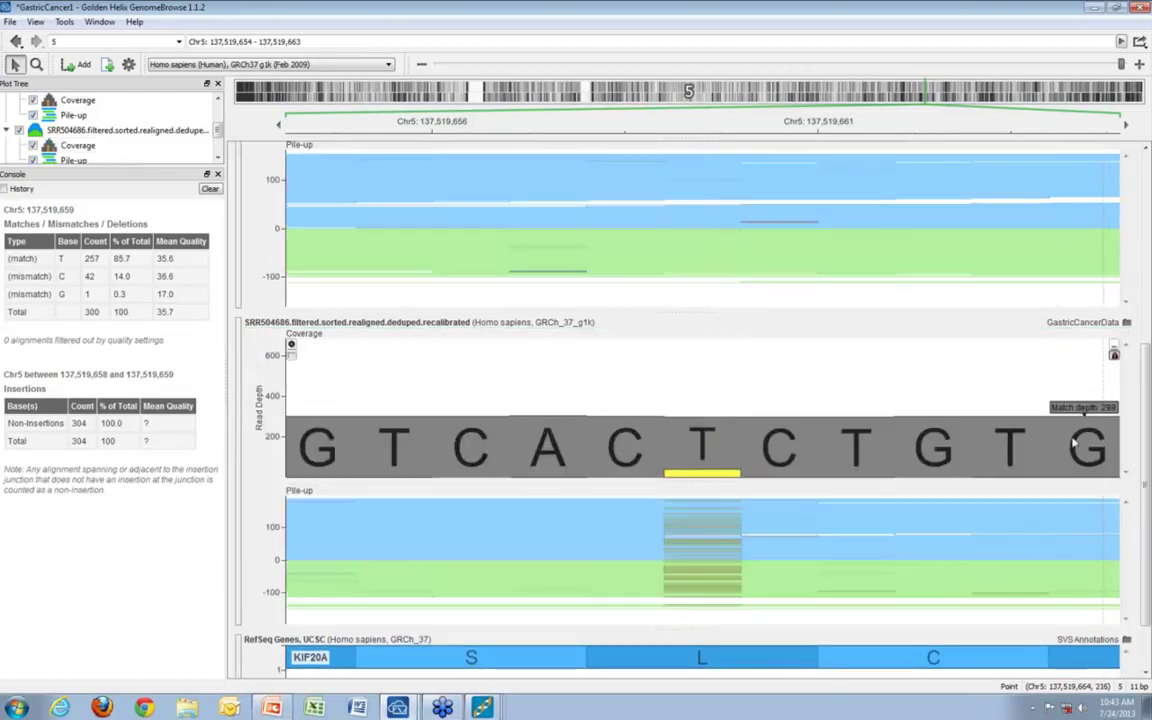
pyautogui.scroll(5, 940, 334)
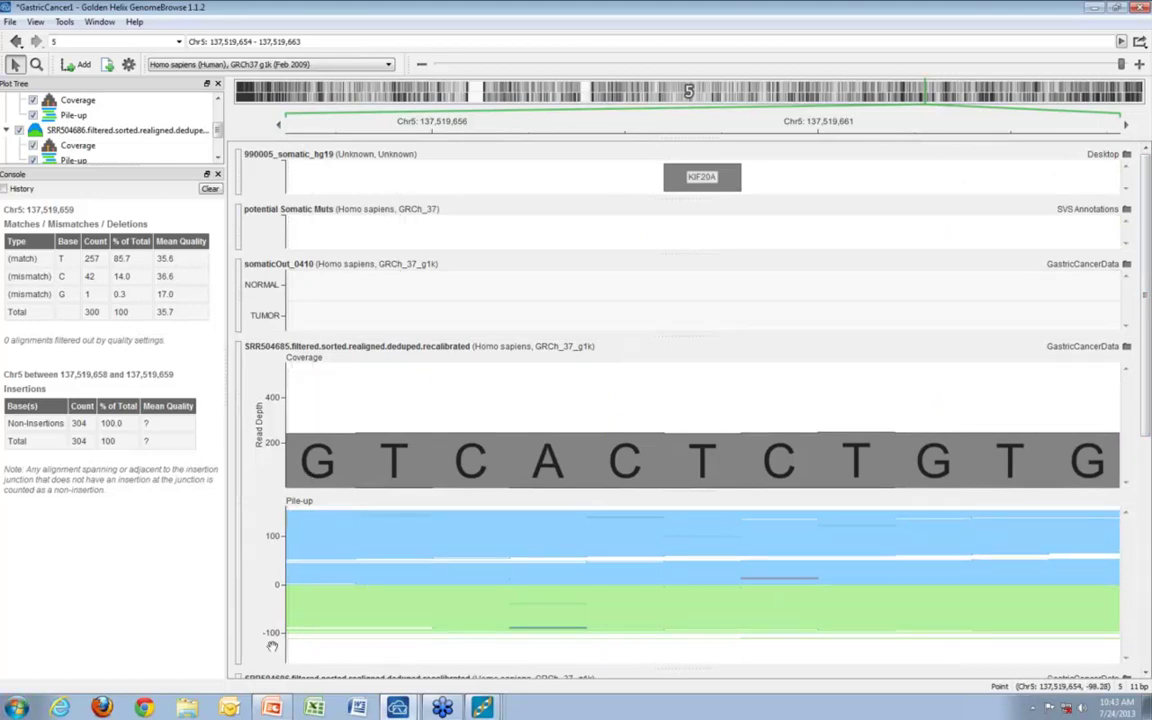
# Step: Add the GastricCancerFeatures file from the desktop as a track above 990005_somatic_hg19 and make that track taller
pyautogui.click(1117, 8)
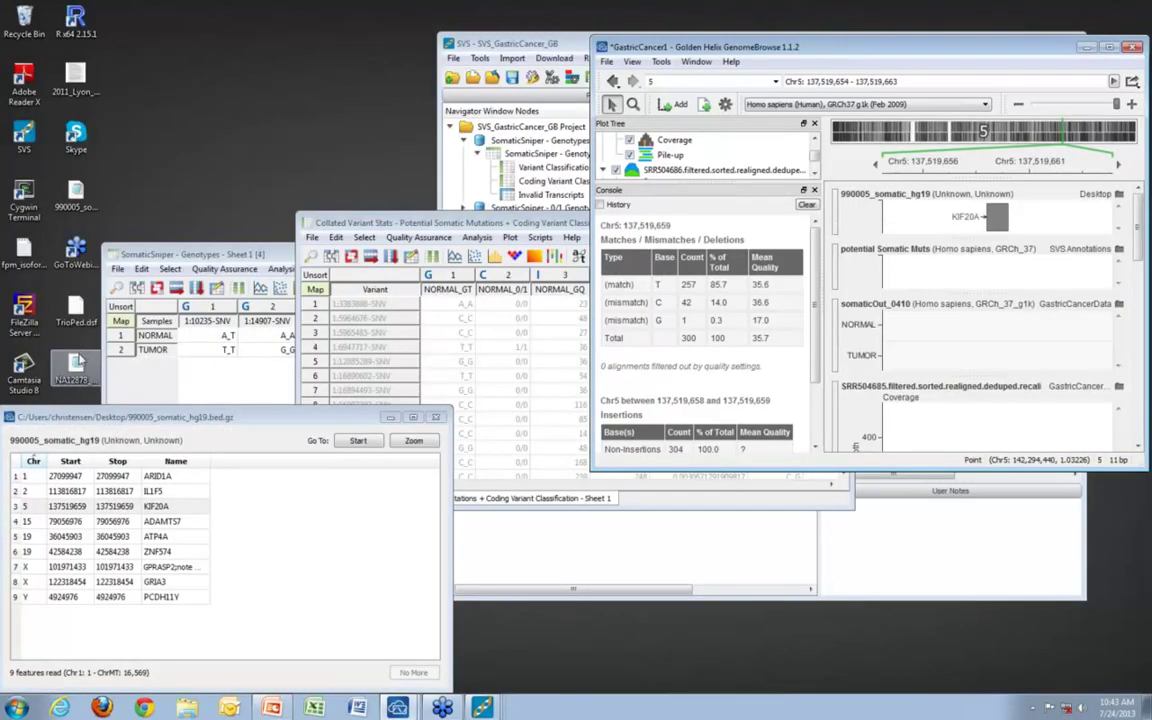
pyautogui.click(84, 205)
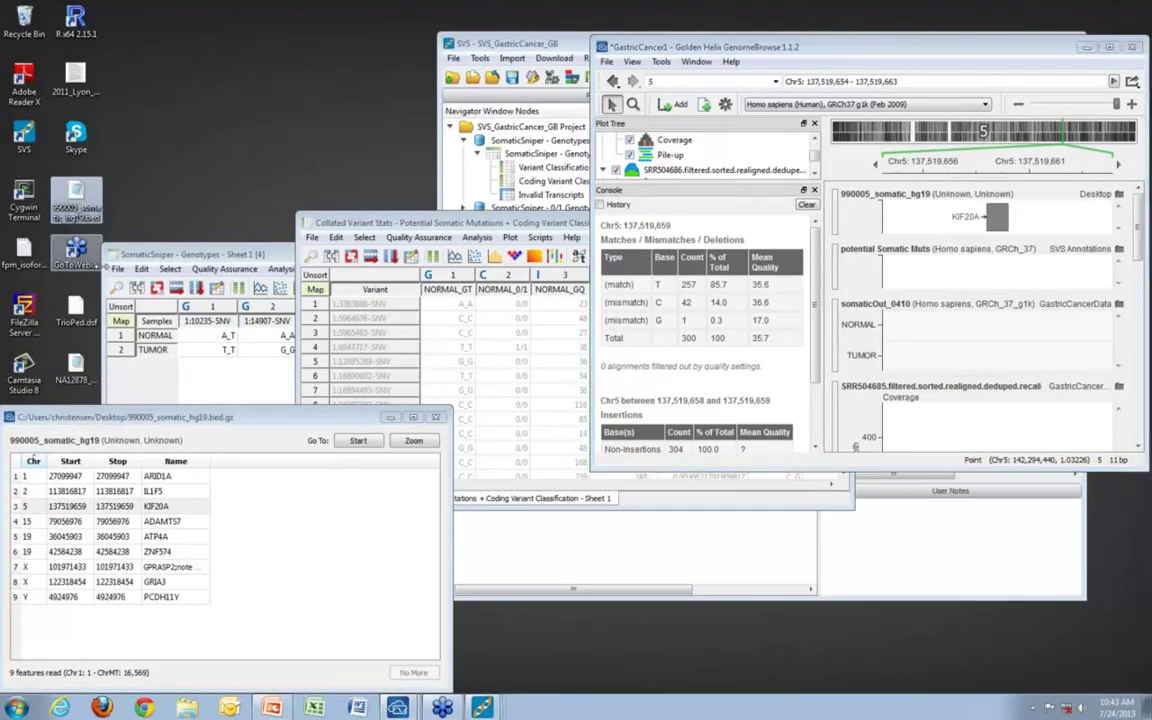
pyautogui.moveTo(148, 405); pyautogui.dragTo(287, 424)
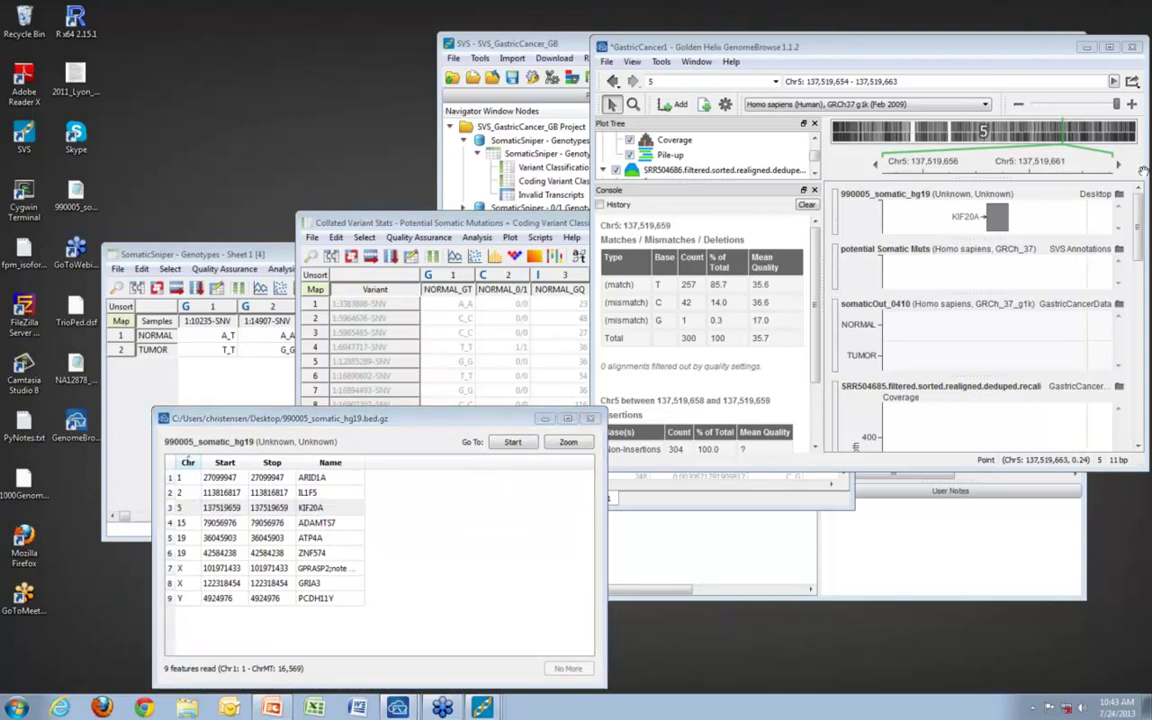
pyautogui.click(1108, 48)
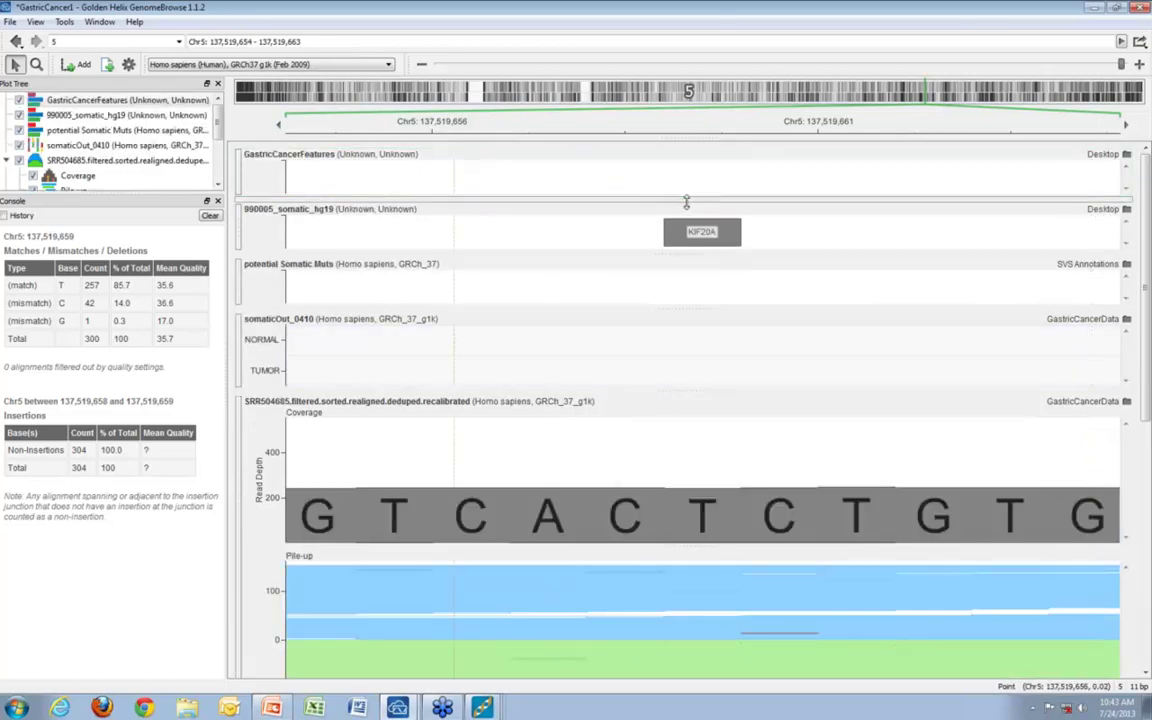
pyautogui.moveTo(685, 199); pyautogui.dragTo(685, 221)
# Step: Open the GastricCancerFeatures feature table and go to the Indel Alignment Error feature on chromosome 12
pyautogui.click(291, 177)
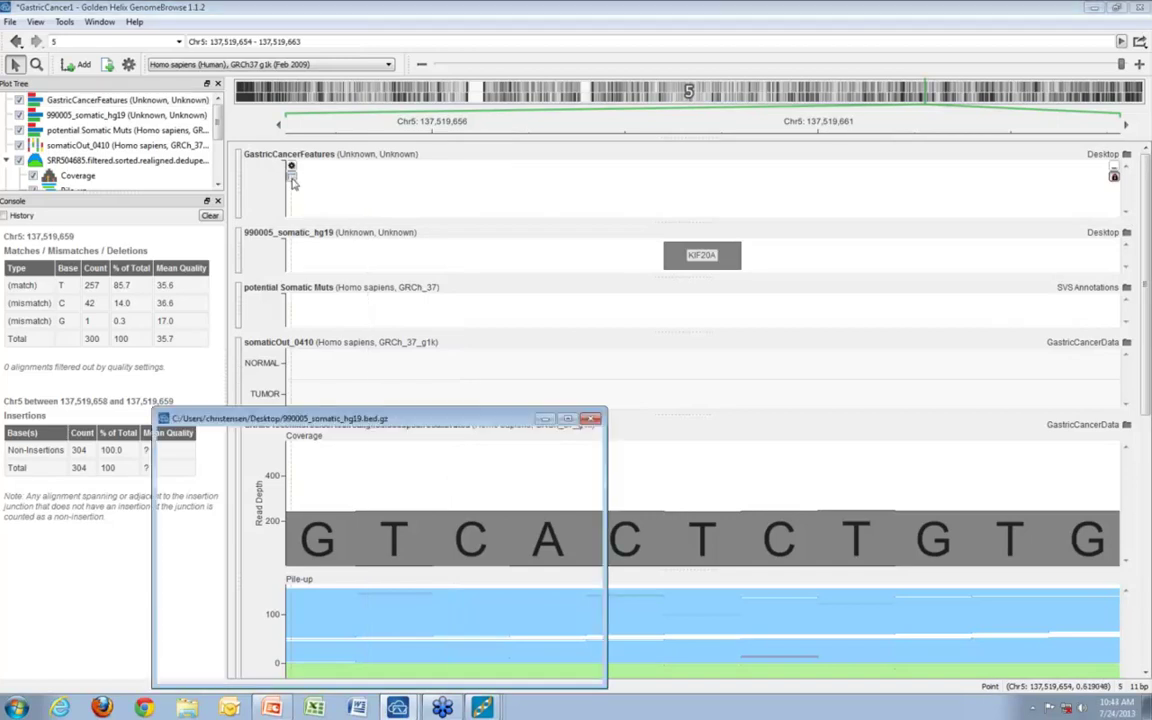
pyautogui.moveTo(370, 427); pyautogui.dragTo(252, 288)
pyautogui.click(200, 340)
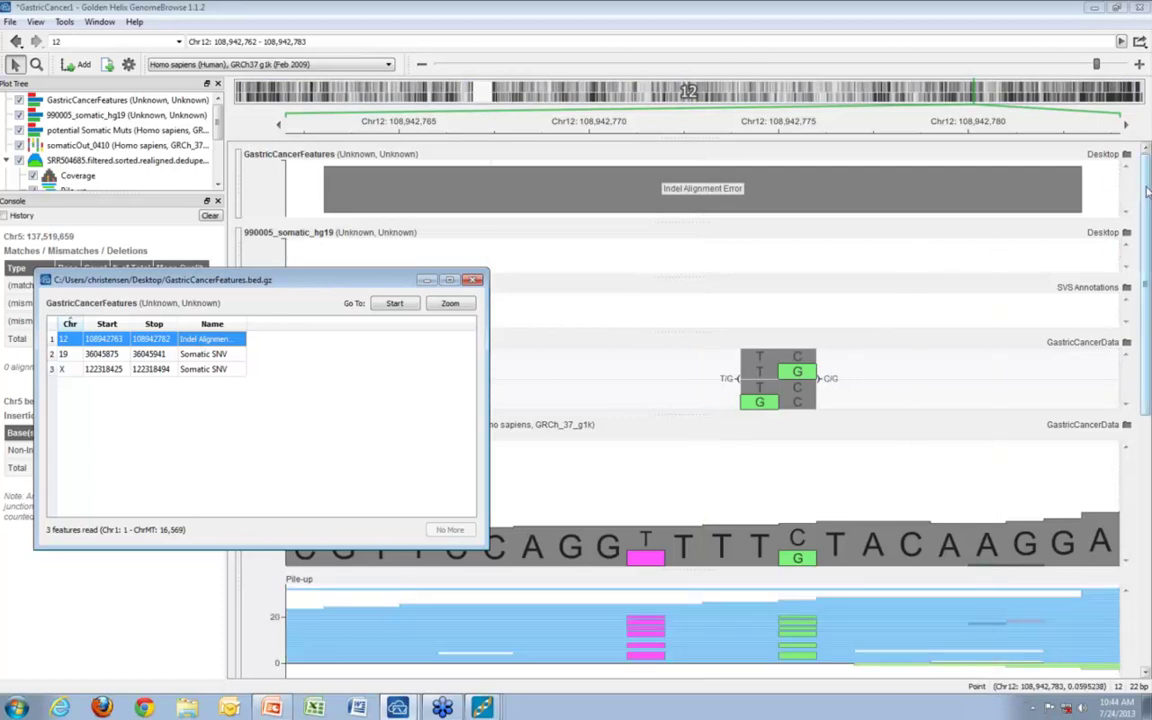
# Step: Make the SRR504685 pile-up plot taller and examine its reads around the one-base deletion at the chromosome 12 feature
pyautogui.click(1148, 190)
pyautogui.scroll(-3, 1148, 190)
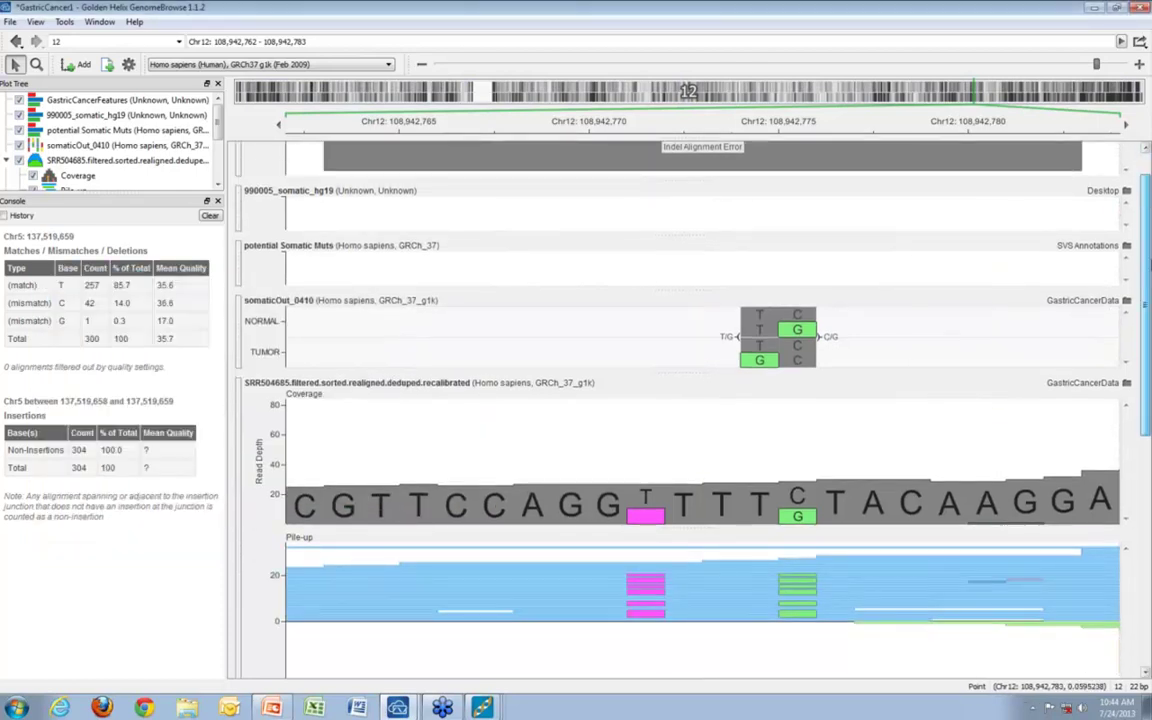
pyautogui.scroll(-2, 701, 540)
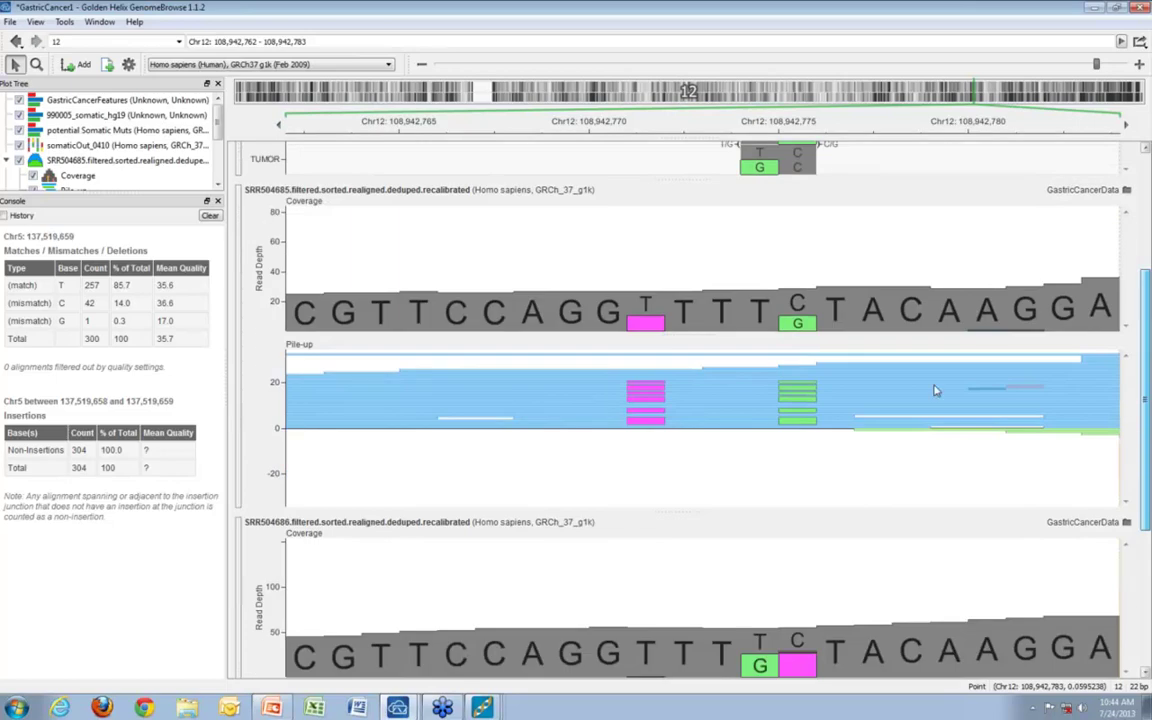
pyautogui.moveTo(701, 540); pyautogui.dragTo(700, 668)
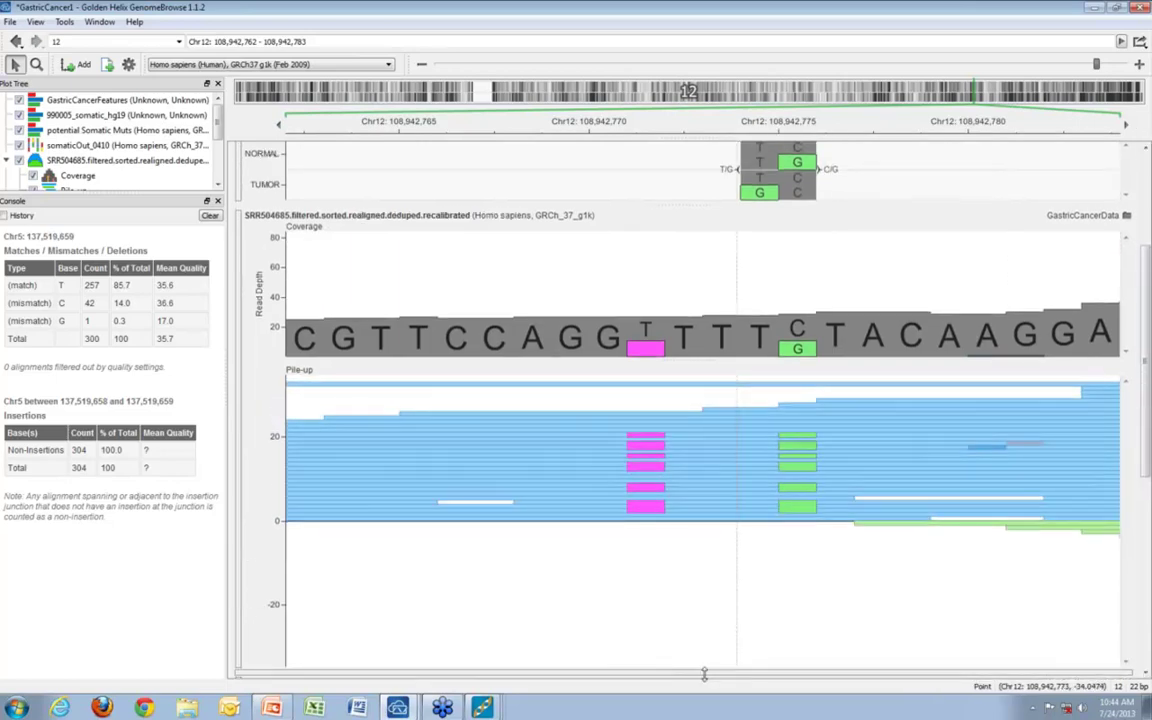
pyautogui.scroll(-2, 690, 320)
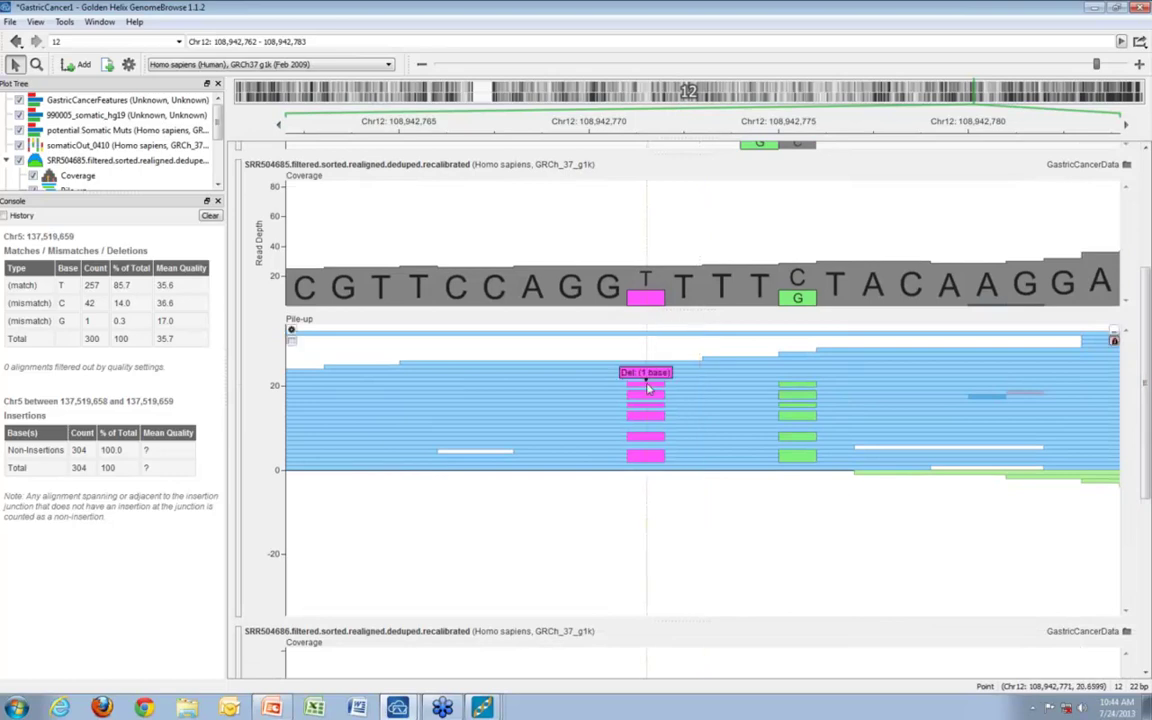
pyautogui.scroll(2, 643, 378)
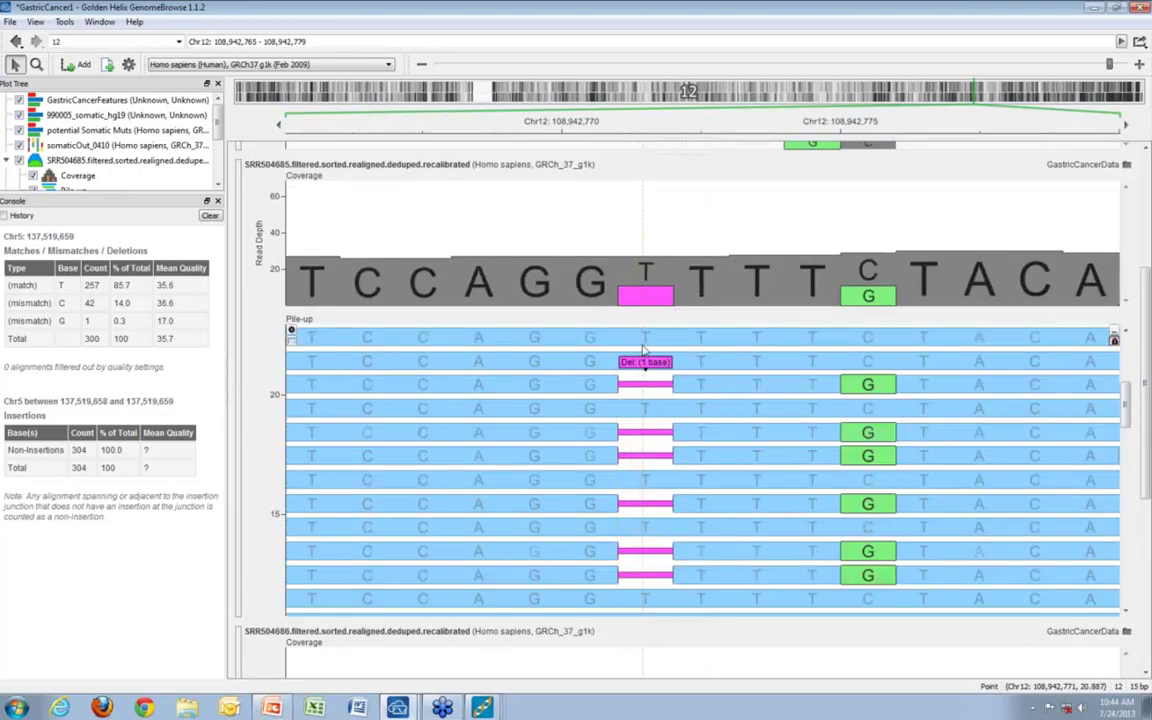
# Step: Inspect the SRR504685 depths at the T deletion and C/G mismatch and compare the reads carrying both
pyautogui.moveTo(655, 295)
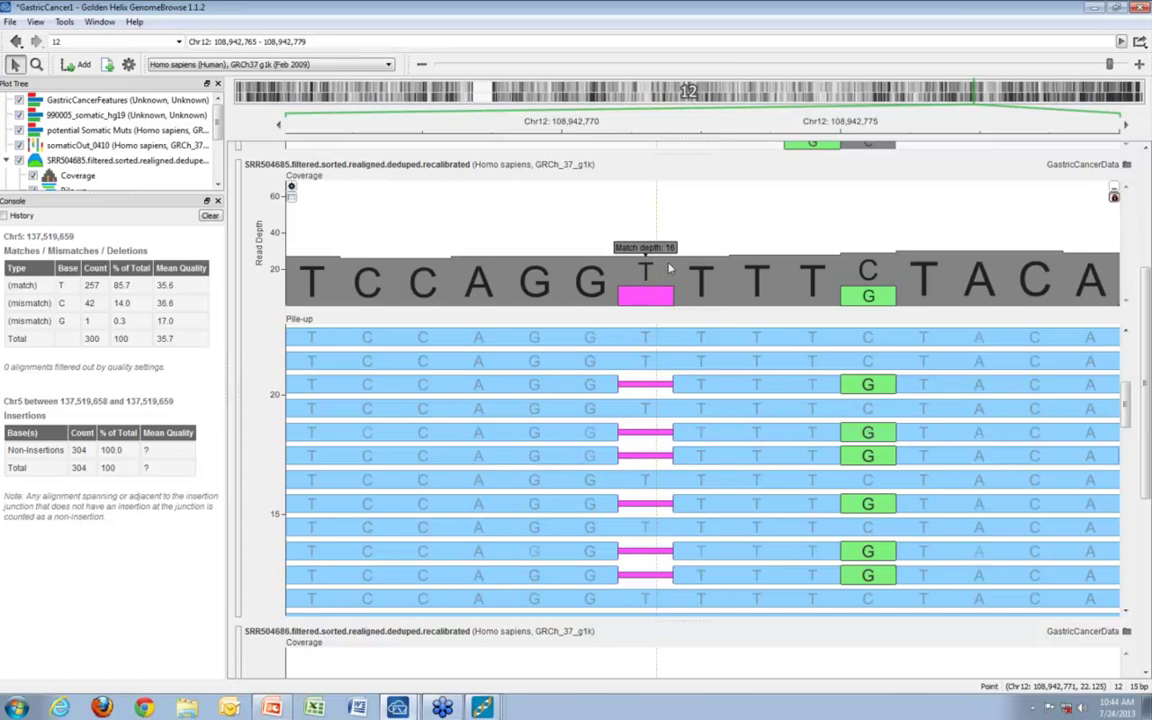
pyautogui.moveTo(868, 272)
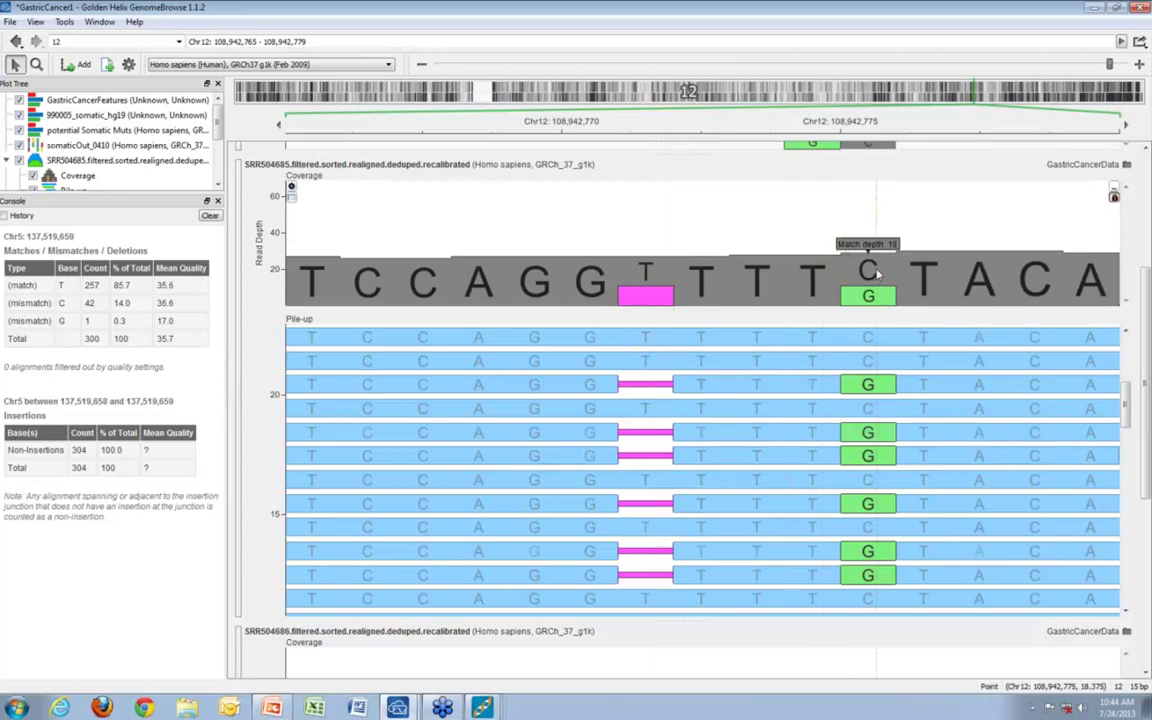
pyautogui.moveTo(883, 295)
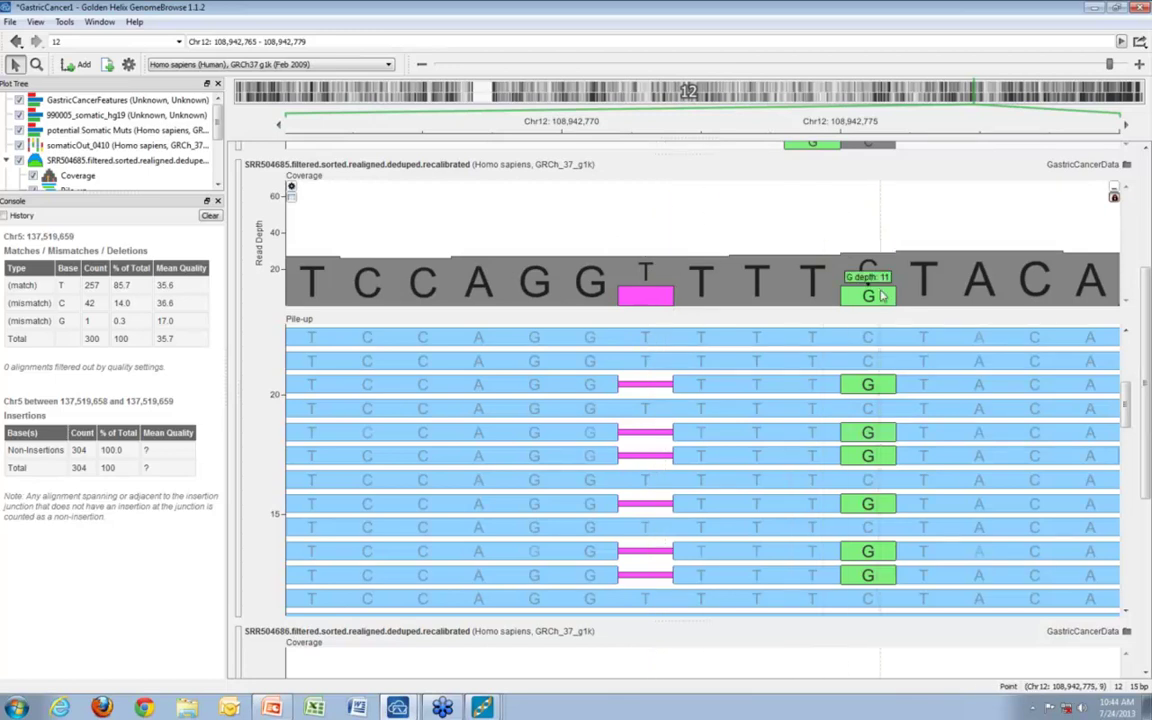
pyautogui.moveTo(636, 385)
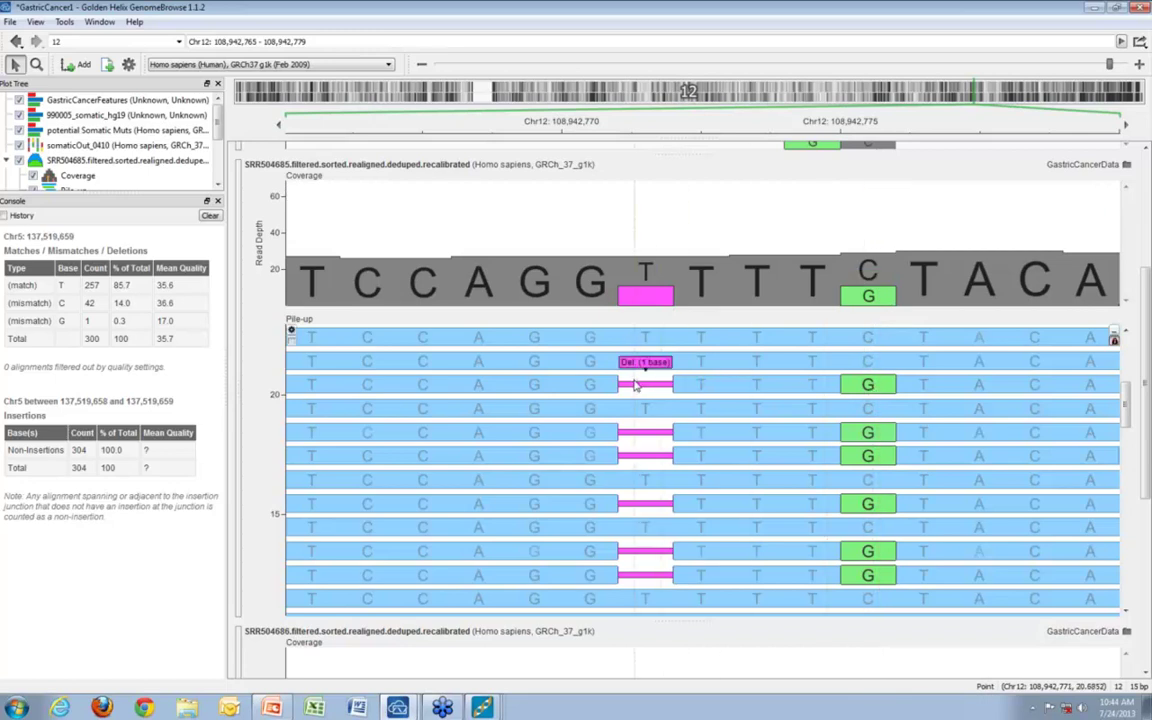
pyautogui.moveTo(872, 387)
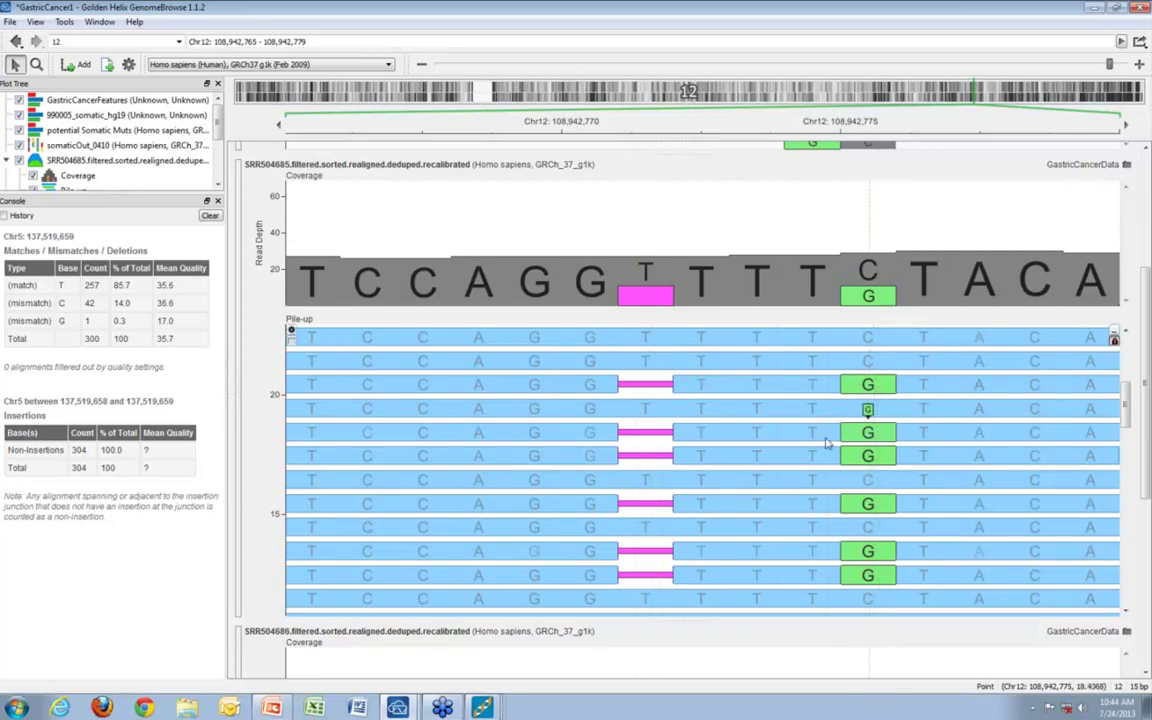
pyautogui.moveTo(868, 457)
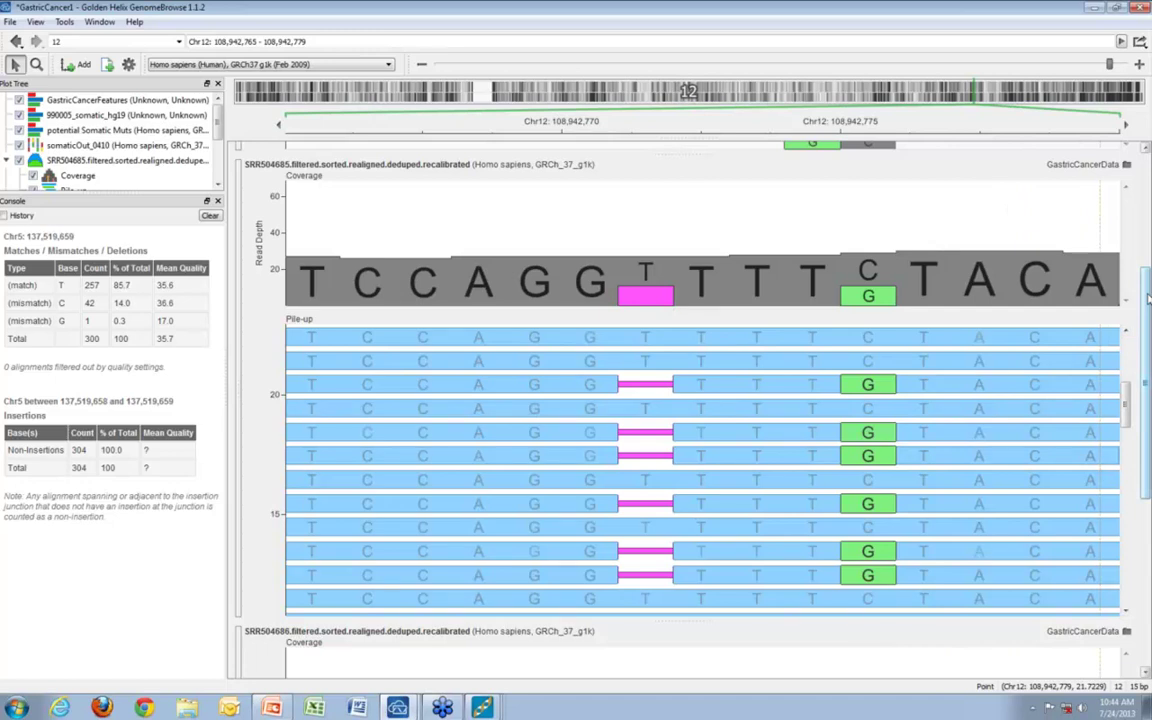
# Step: Make the SRR504686 pile-up plot taller and examine its reads at the adjacent G mismatch and deletion
pyautogui.moveTo(1148, 298); pyautogui.dragTo(1148, 540)
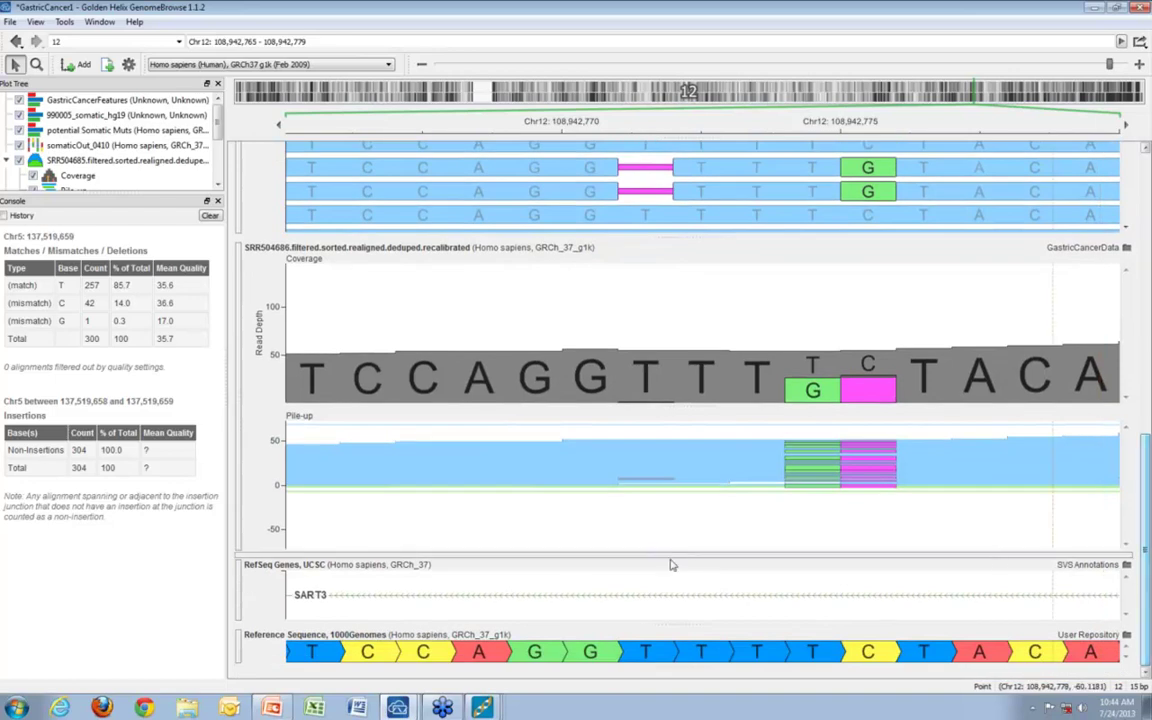
pyautogui.moveTo(671, 565); pyautogui.dragTo(671, 663)
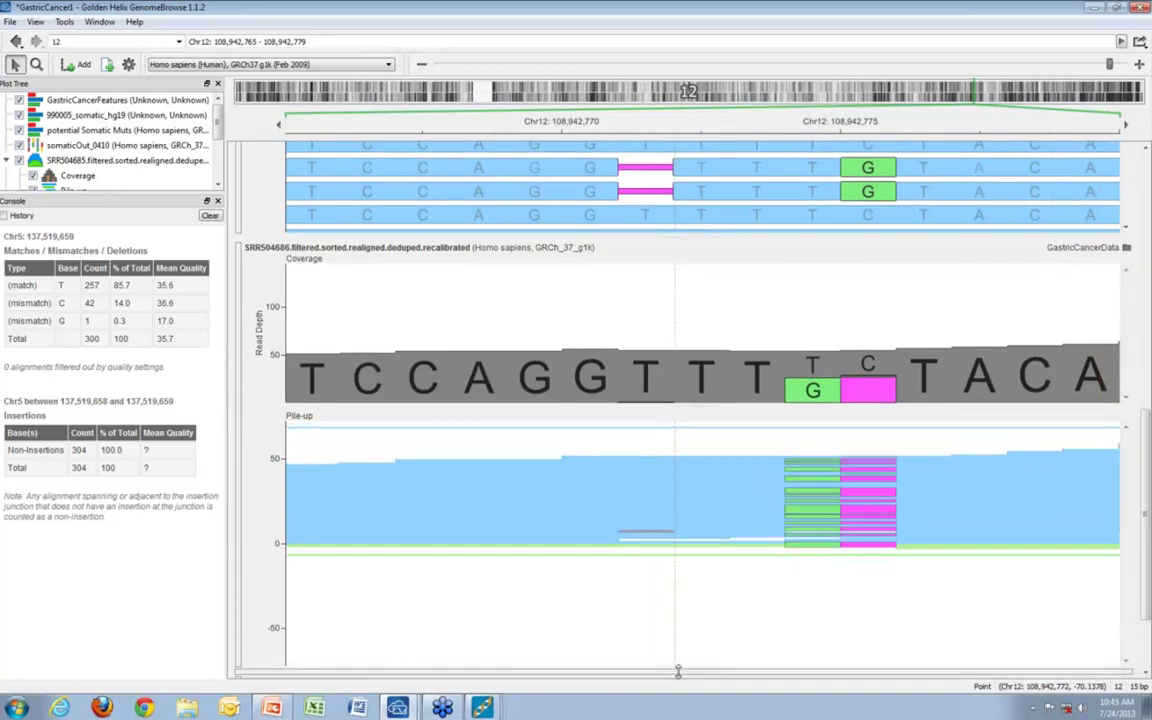
pyautogui.scroll(5, 812, 505)
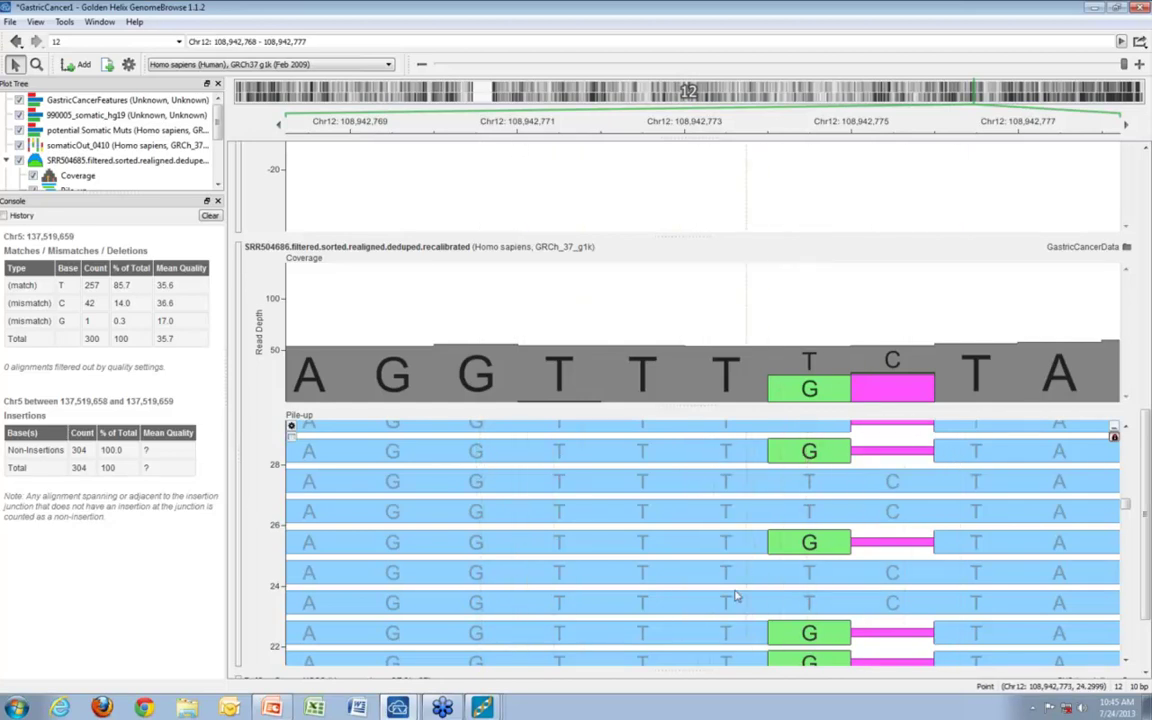
pyautogui.scroll(-2, 745, 390)
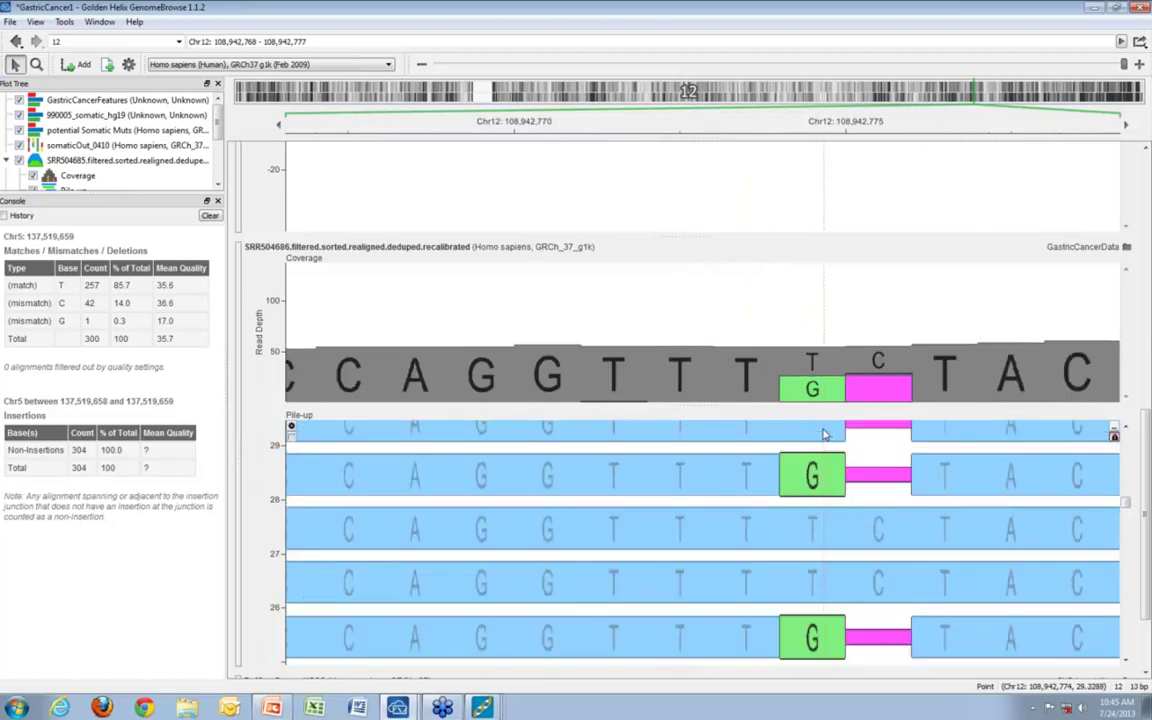
pyautogui.scroll(-3, 820, 435)
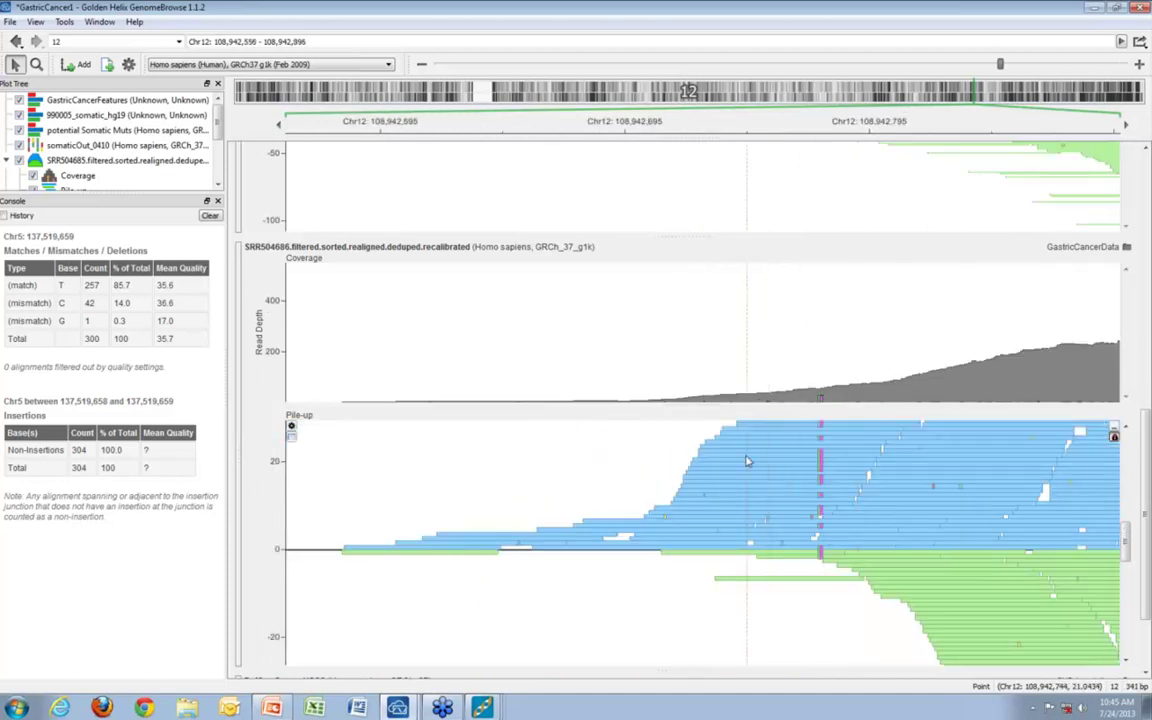
# Step: Make the SRR504686 coverage plot shorter and compare the somaticOut_0410 normal and tumor calls with the SRR504685 reads
pyautogui.moveTo(703, 420); pyautogui.dragTo(717, 347)
pyautogui.moveTo(1147, 440); pyautogui.dragTo(1148, 403)
pyautogui.scroll(8, 714, 421)
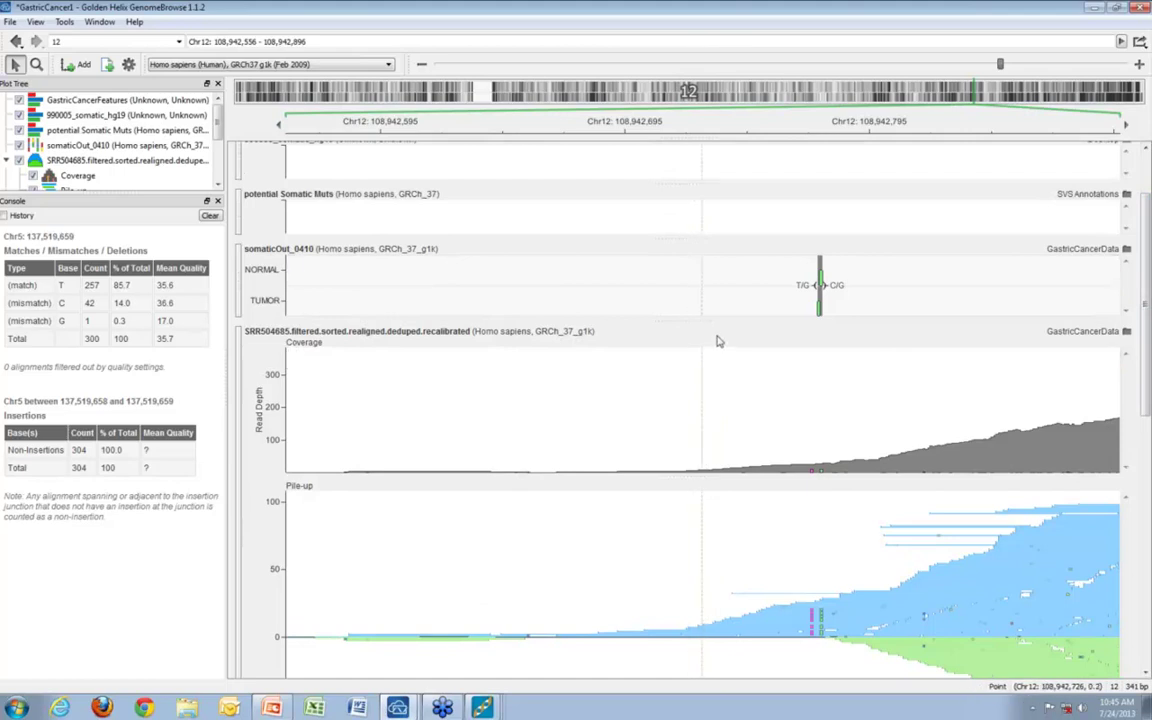
pyautogui.moveTo(694, 321); pyautogui.dragTo(694, 321)
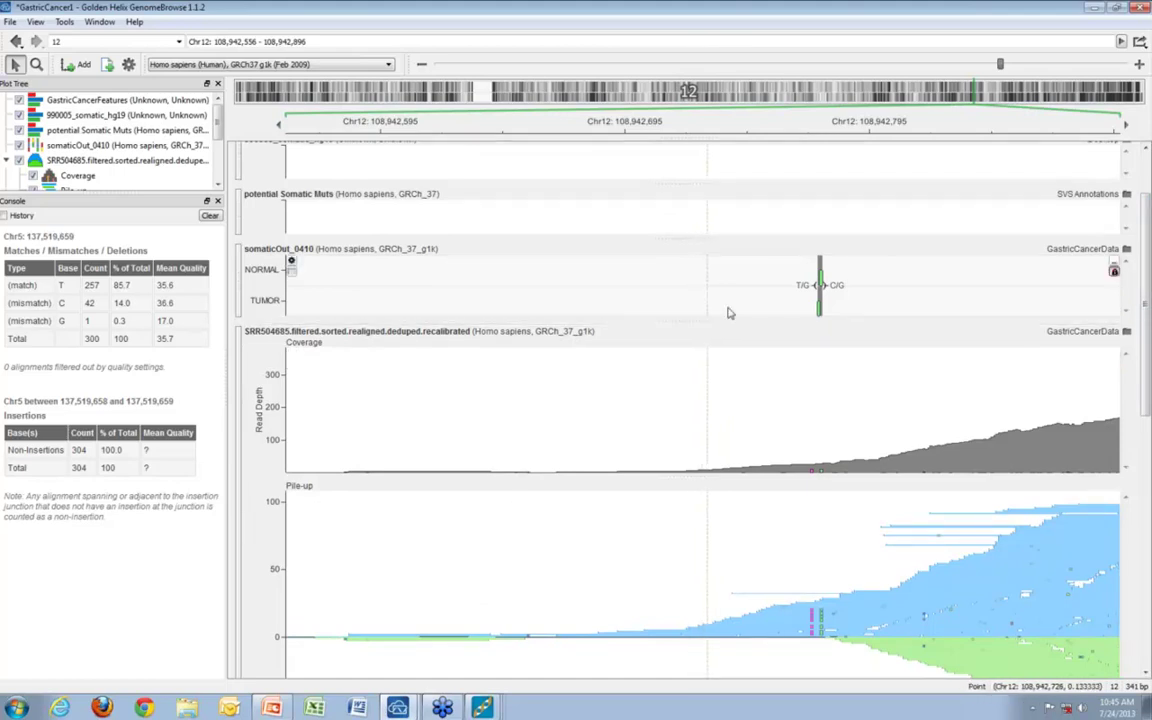
pyautogui.scroll(10, 813, 300)
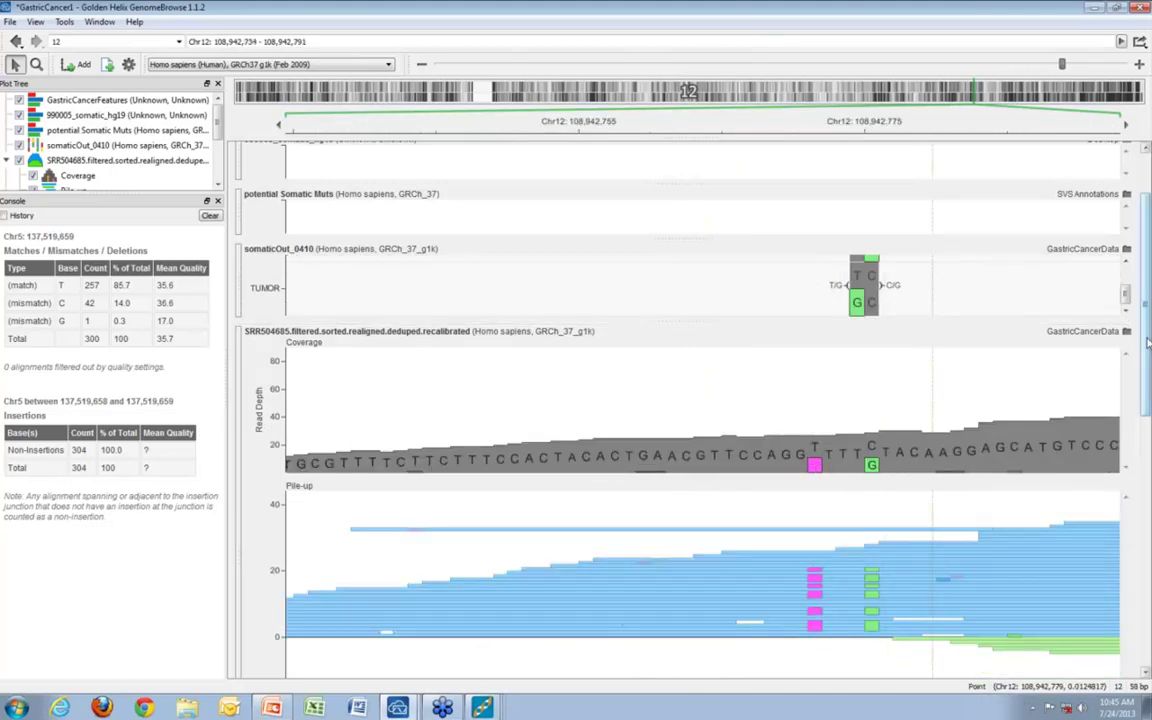
pyautogui.scroll(1, 1145, 343)
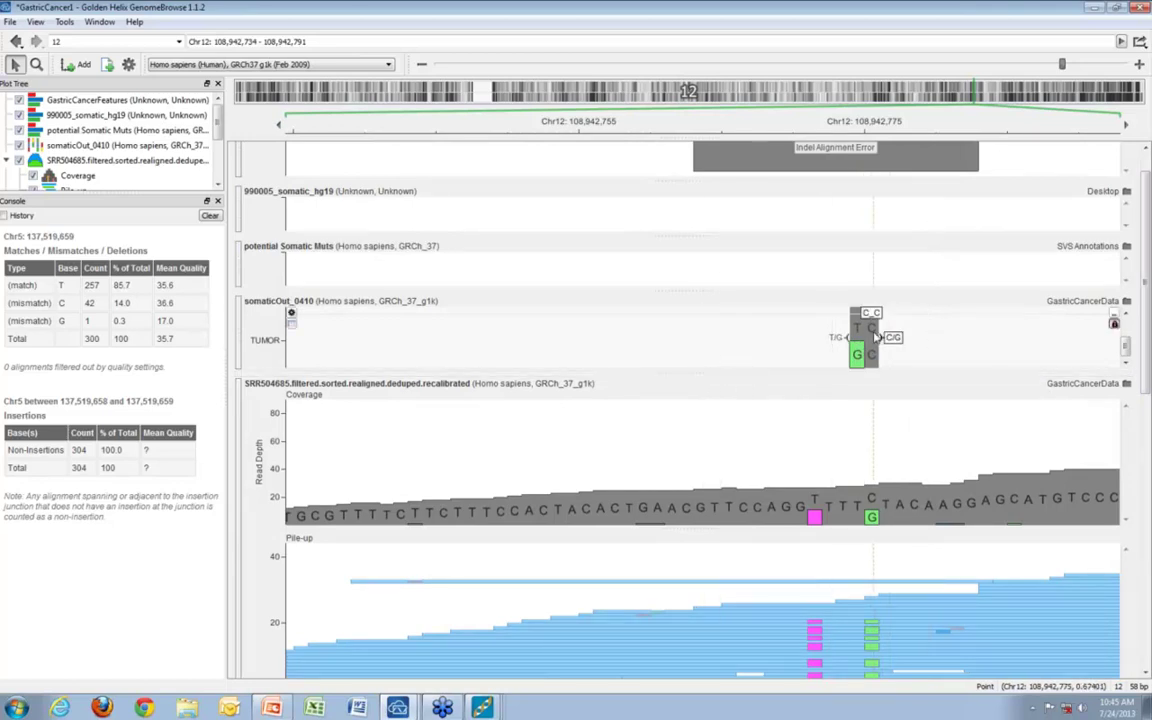
pyautogui.scroll(-2, 852, 352)
pyautogui.scroll(4, 868, 481)
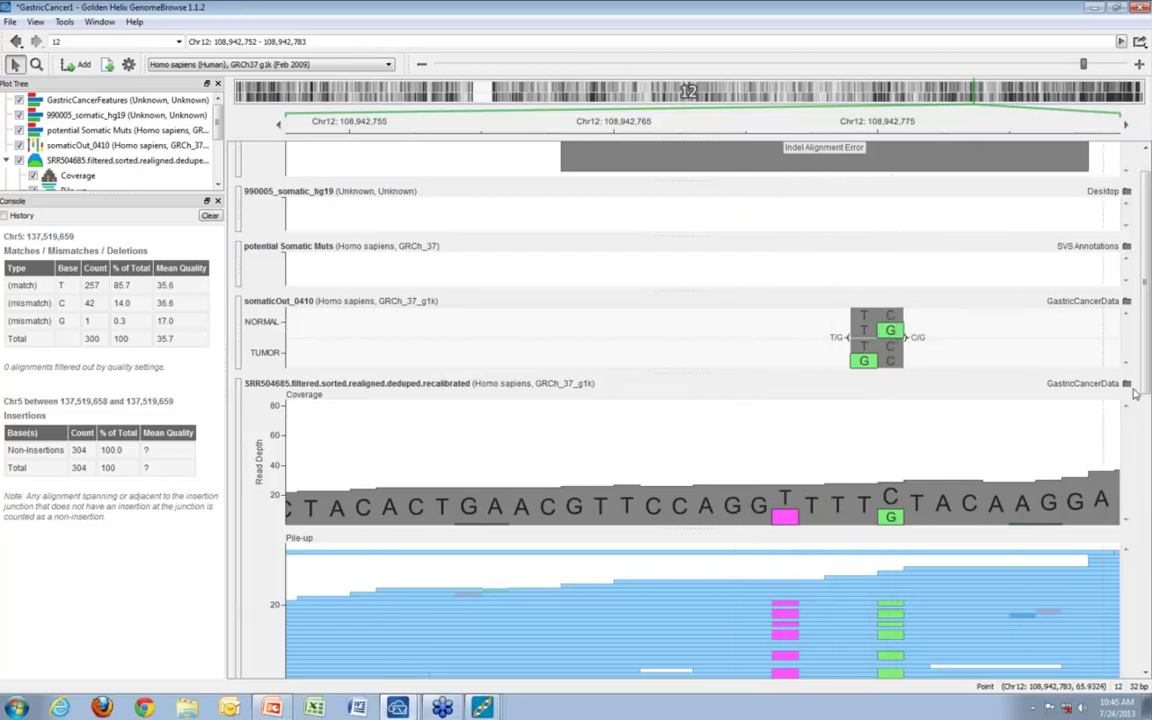
# Step: Make the SRR504685 pile-up plot shorter and compare both samples' alignments at the Indel Alignment Error feature
pyautogui.moveTo(1147, 377)
pyautogui.mouseDown()
pyautogui.moveTo(1141, 461)
pyautogui.moveTo(1147, 392)
pyautogui.mouseUp()
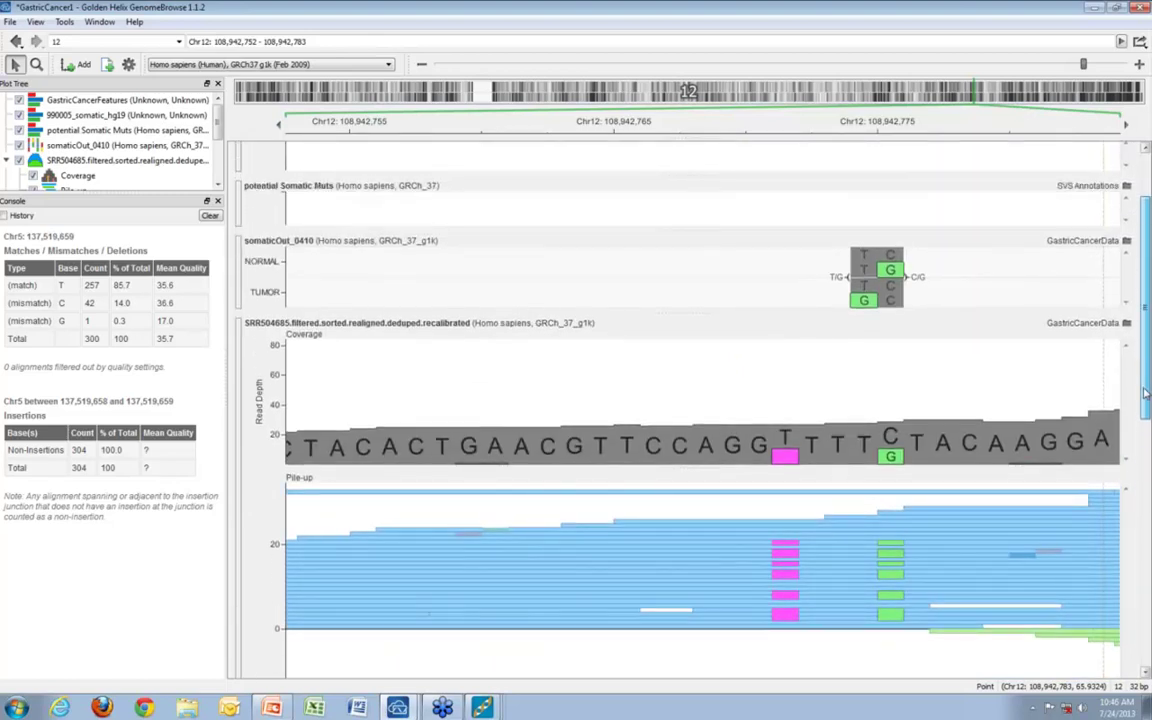
pyautogui.scroll(-5, 836, 561)
pyautogui.moveTo(705, 617); pyautogui.dragTo(705, 561)
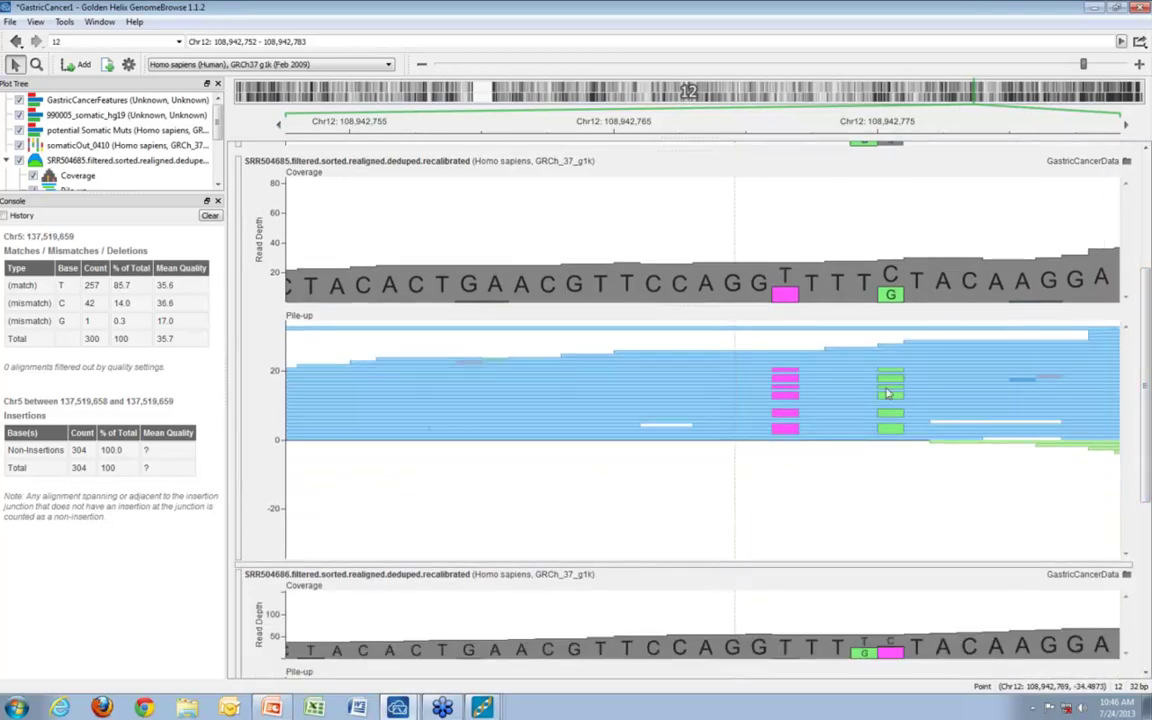
# Step: Switch to the GBwebcast_July_2013_gbc_edit presentation in PowerPoint and start its slide show from the GenomeBrowse slide
pyautogui.click(1096, 9)
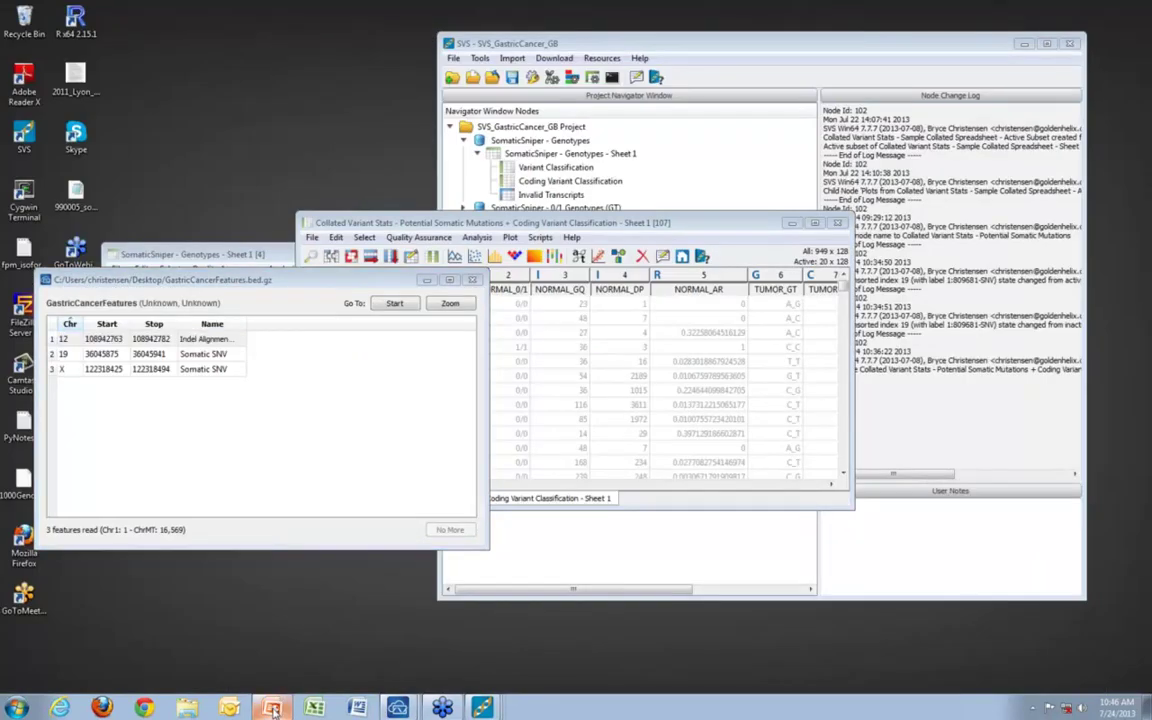
pyautogui.click(280, 592)
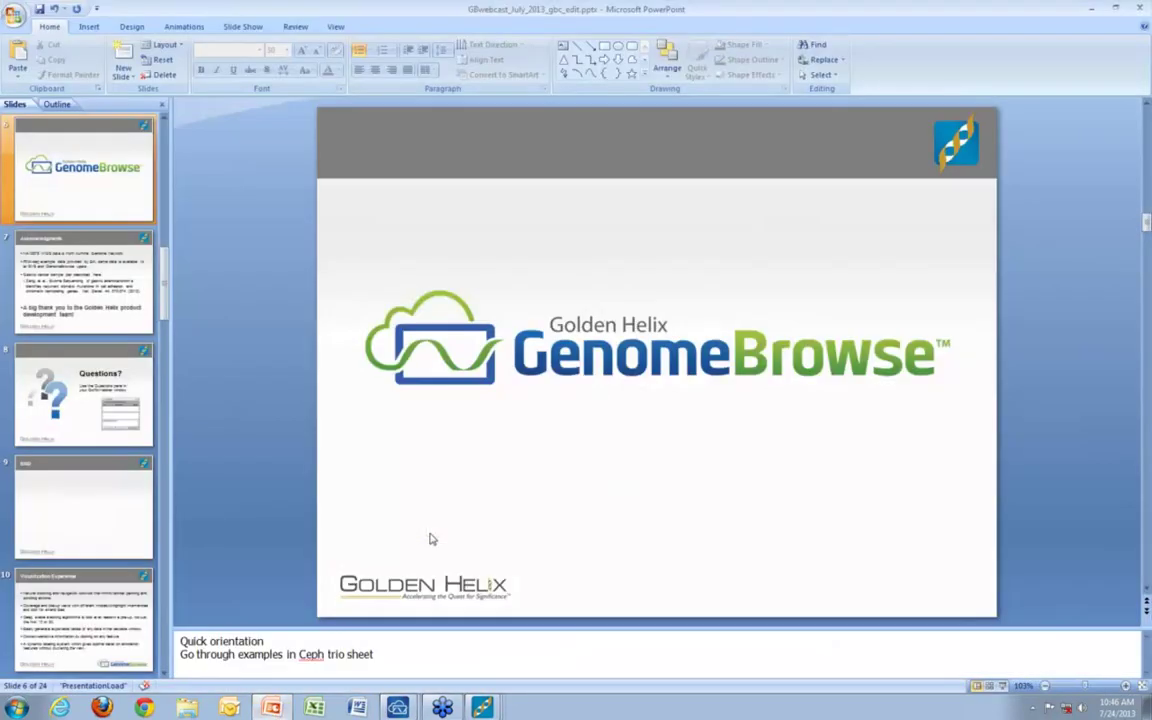
pyautogui.hotkey('shift', 'F5')
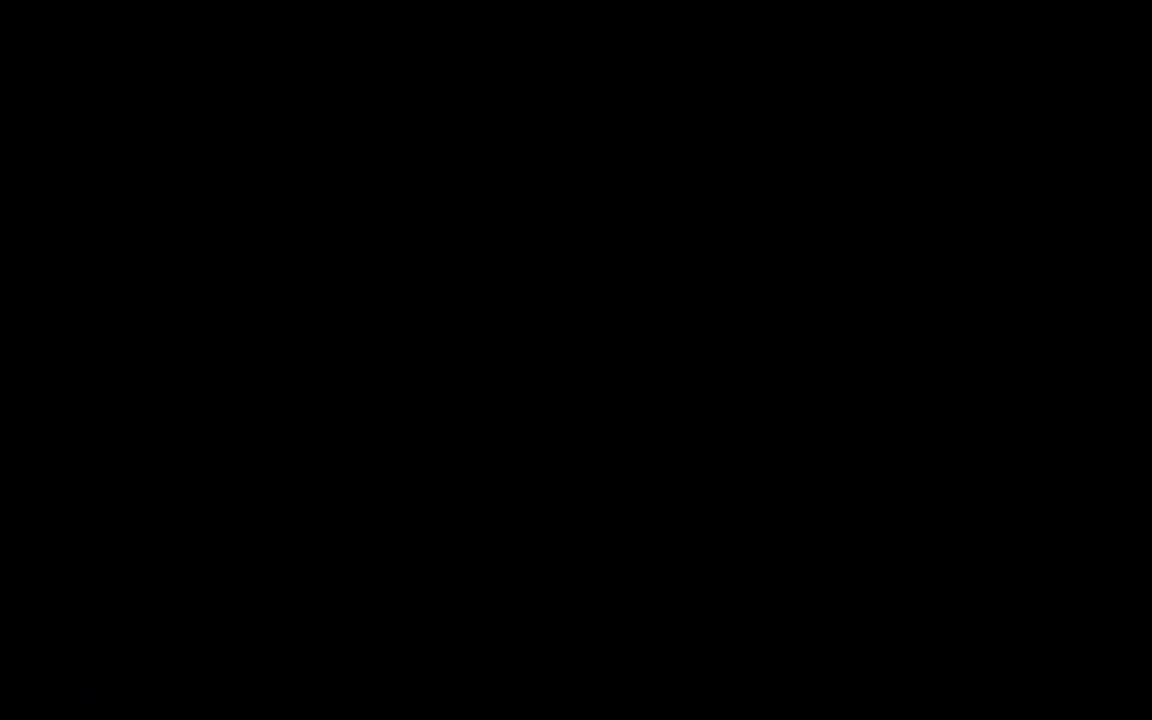
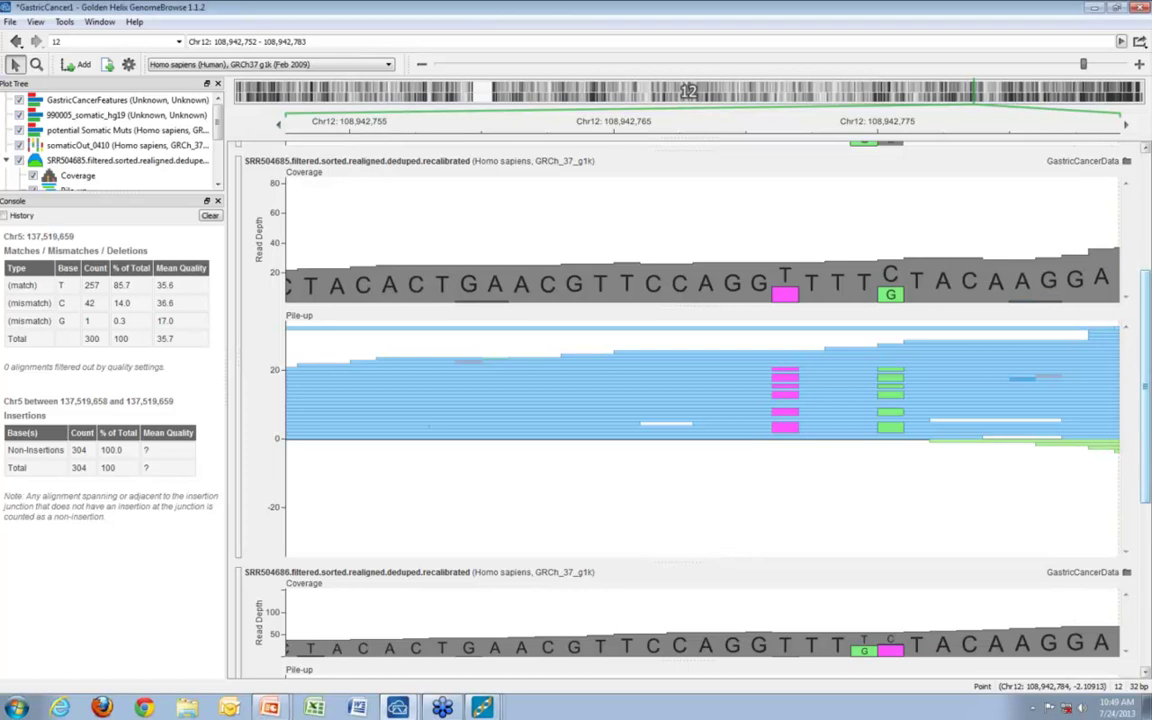
# Step: Open the annotation sources available to add, enlarge their dialog and sort the list by species
pyautogui.scroll(3, 1146, 600)
pyautogui.scroll(-5, 1146, 628)
pyautogui.scroll(5, 1148, 450)
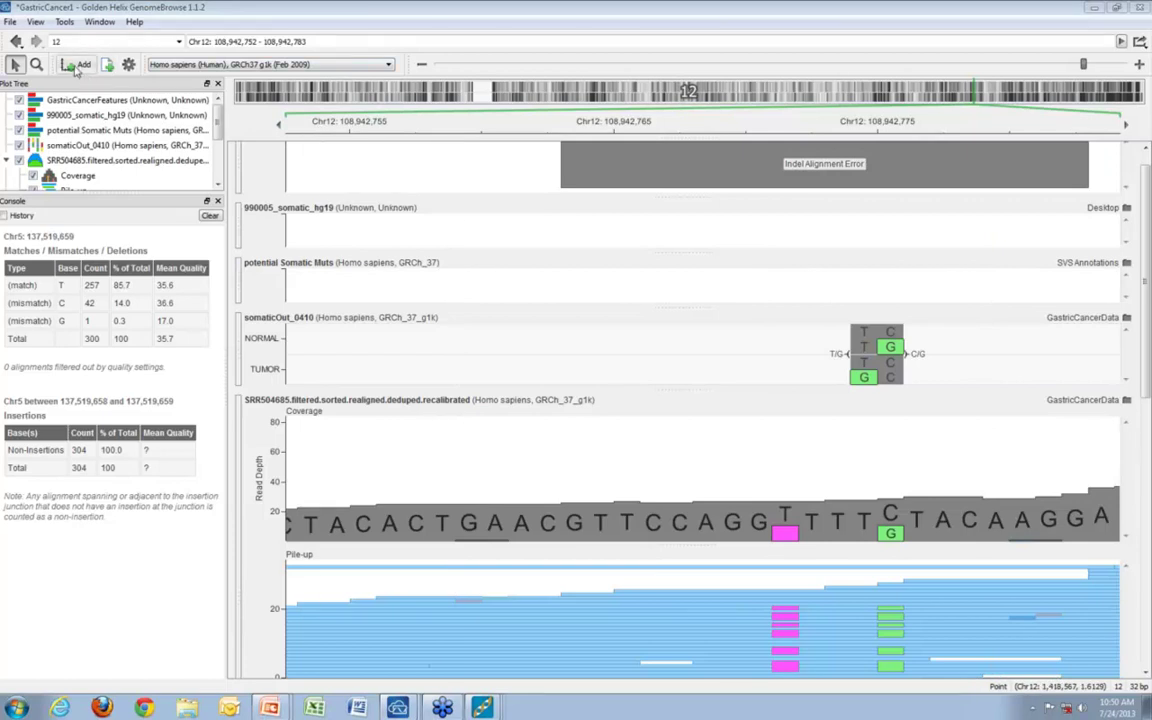
pyautogui.click(75, 65)
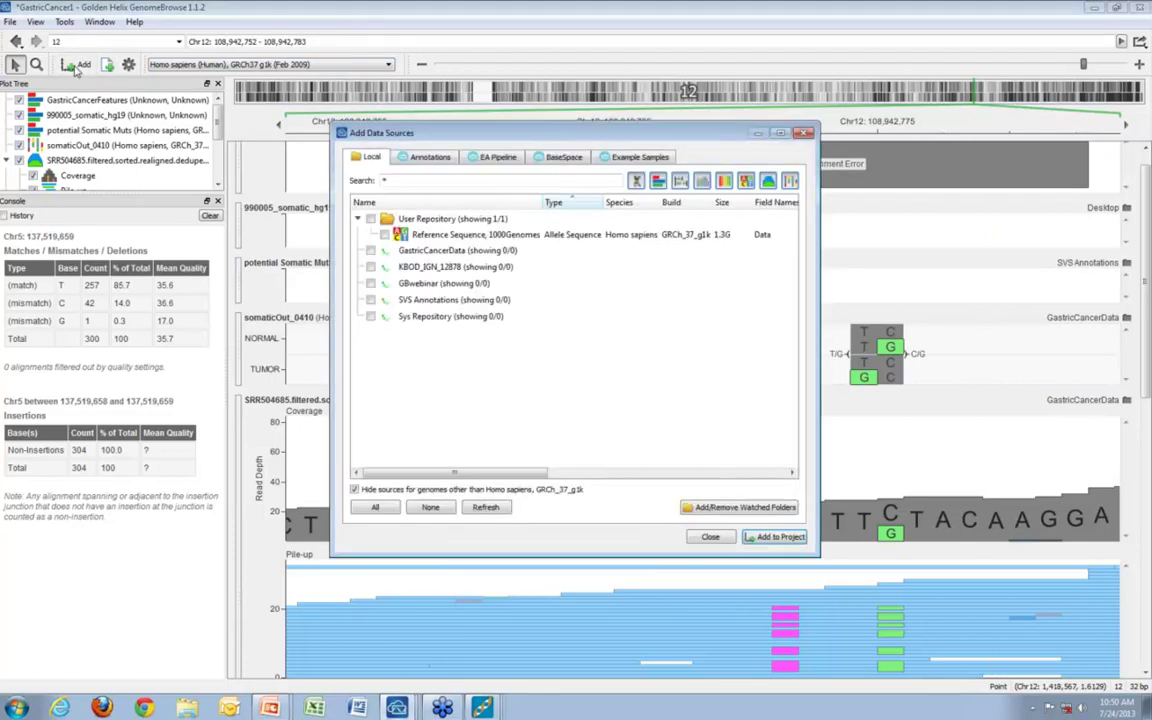
pyautogui.click(428, 158)
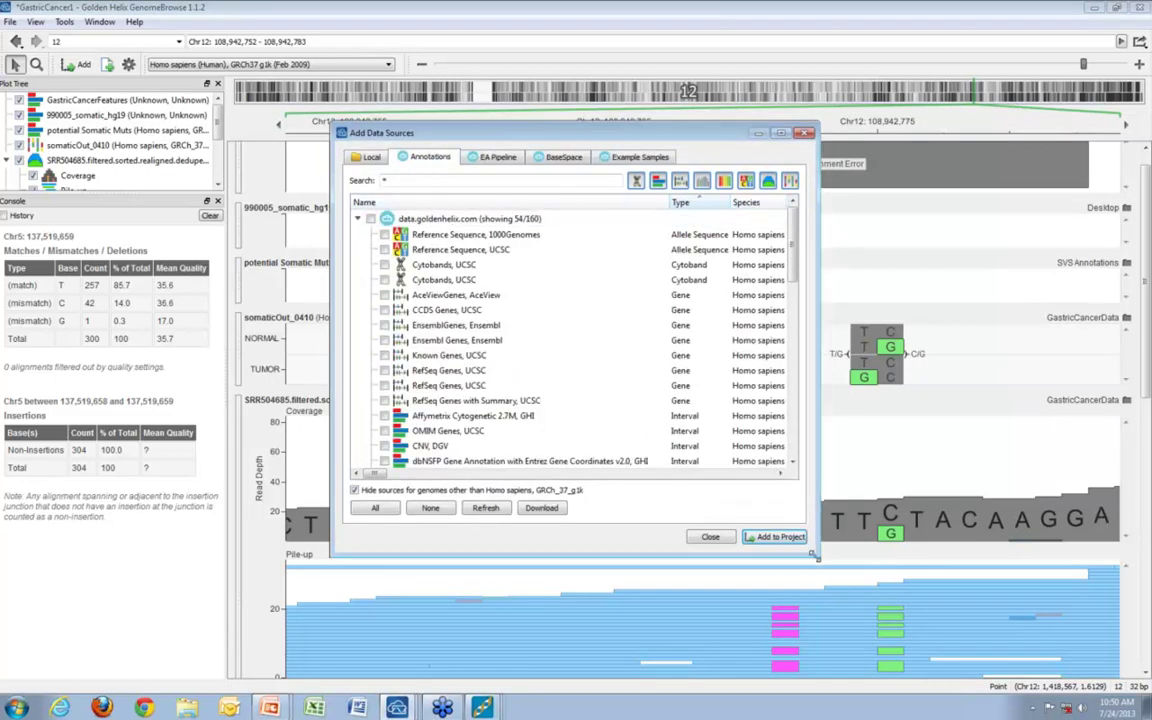
pyautogui.moveTo(818, 555); pyautogui.dragTo(893, 636)
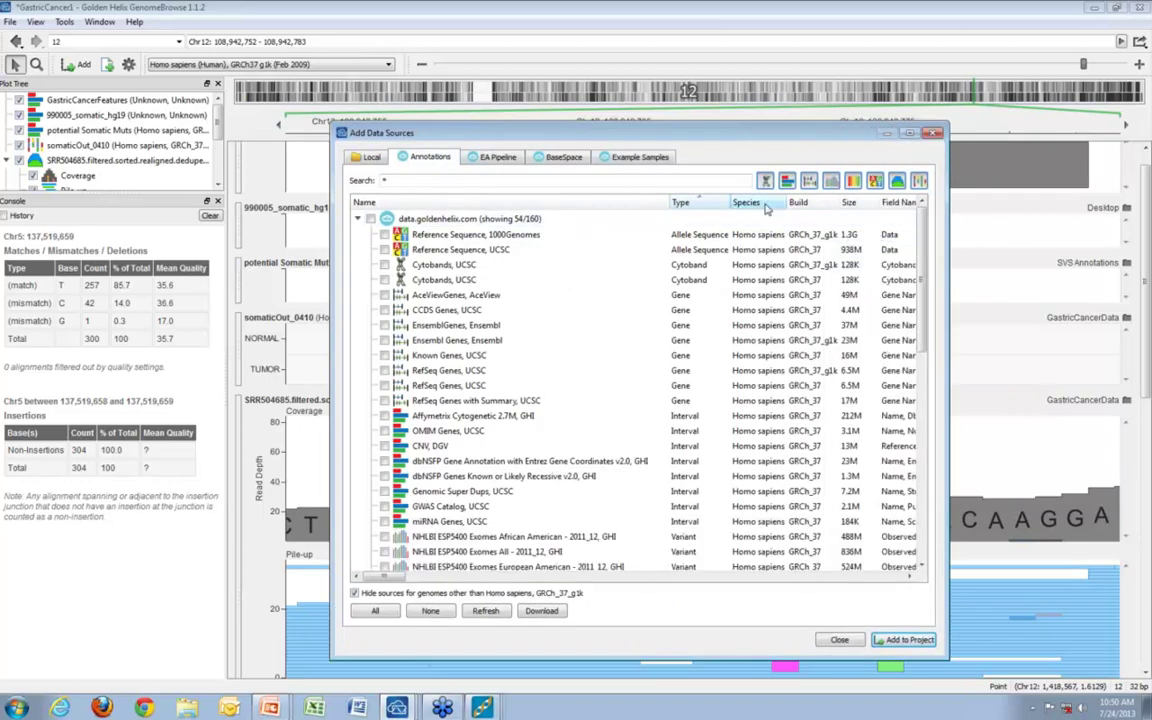
pyautogui.scroll(-4, 850, 235)
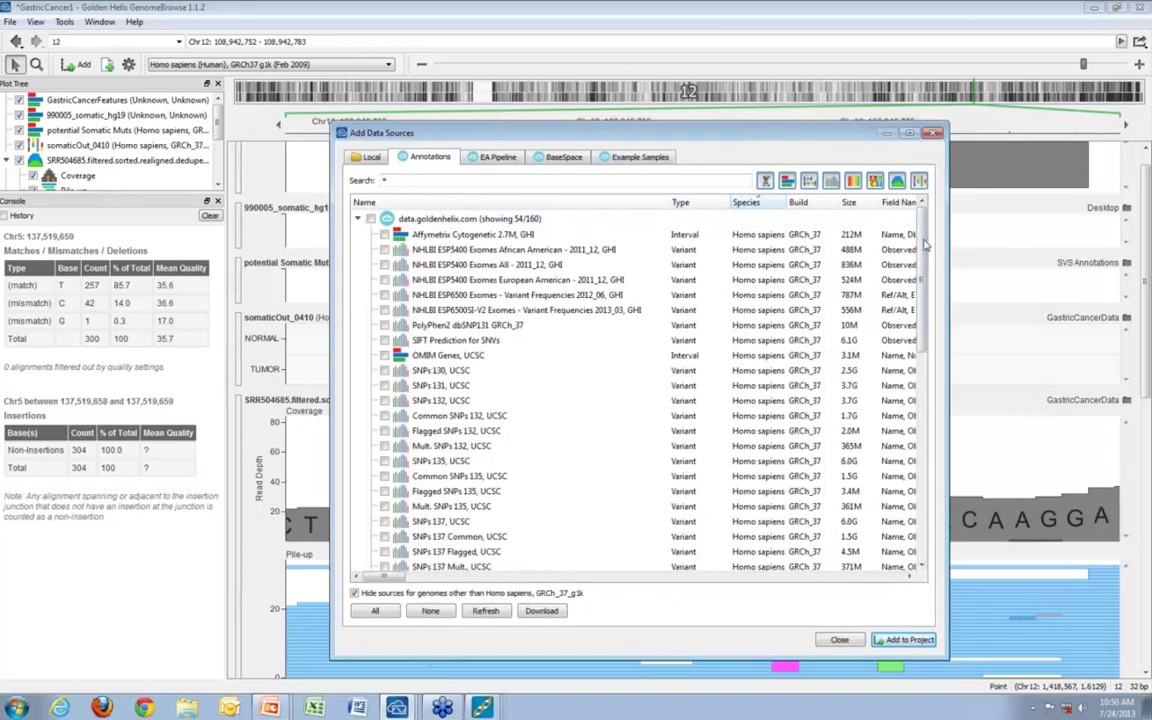
# Step: Browse the annotation sources with the other-genome filter off and on, and close the dialog without adding any
pyautogui.moveTo(925, 263)
pyautogui.mouseDown()
pyautogui.moveTo(905, 443)
pyautogui.moveTo(818, 192)
pyautogui.mouseUp()
pyautogui.click(356, 594)
pyautogui.moveTo(924, 240); pyautogui.dragTo(830, 510)
pyautogui.click(355, 594)
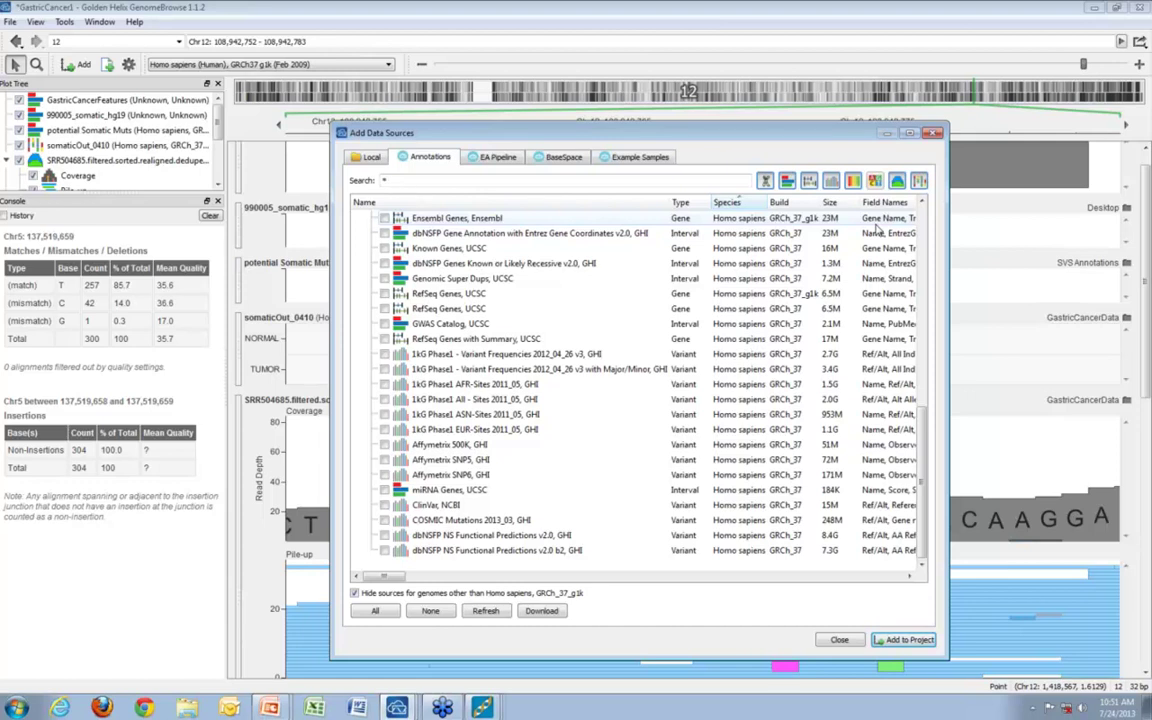
pyautogui.click(840, 640)
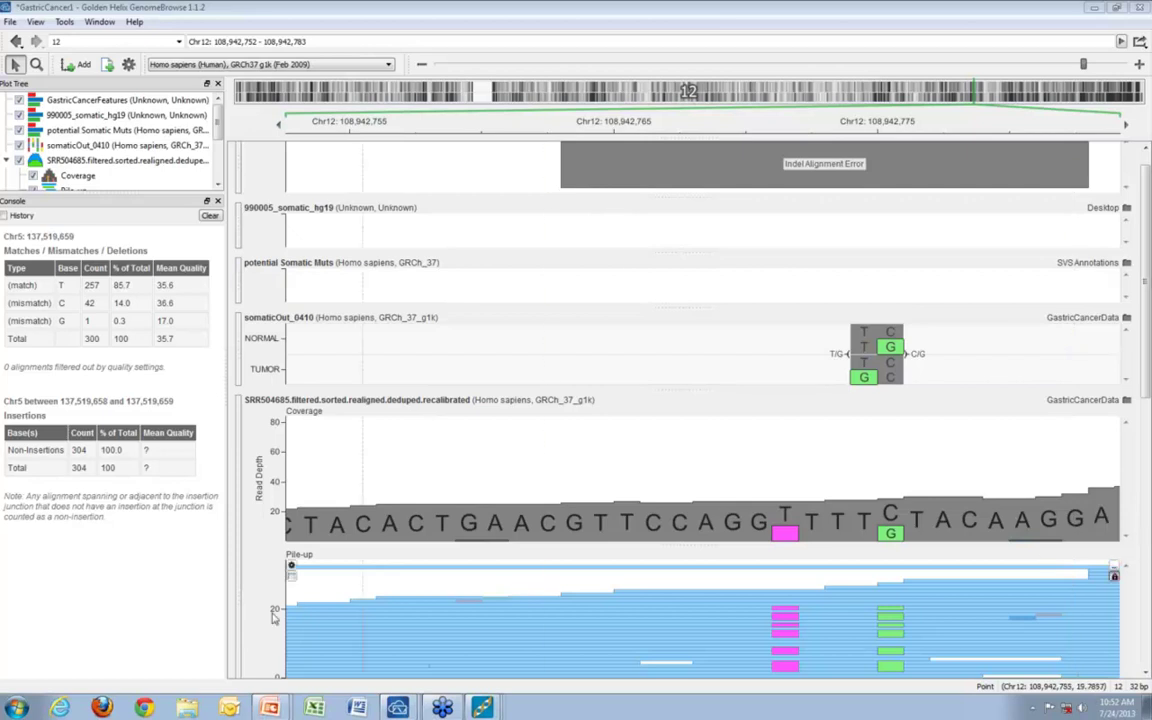
# Step: Check the computer's processor, installed memory and system type in the Windows system properties and put the window away
pyautogui.click(15, 707)
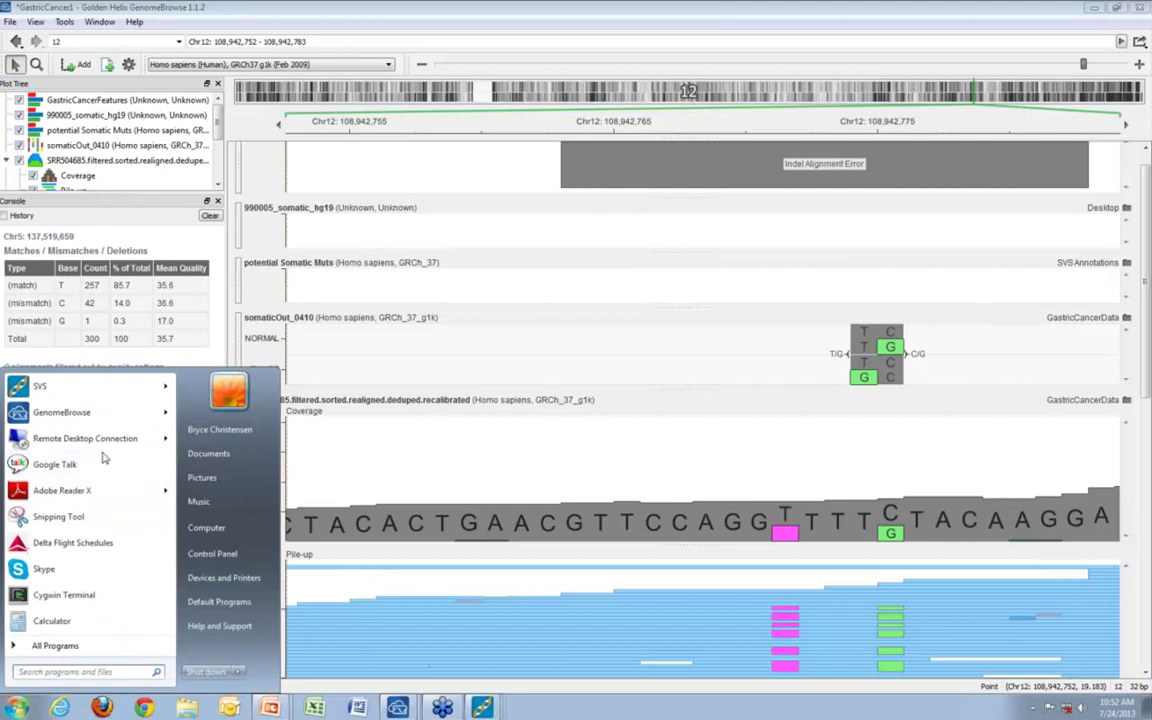
pyautogui.moveTo(100, 438)
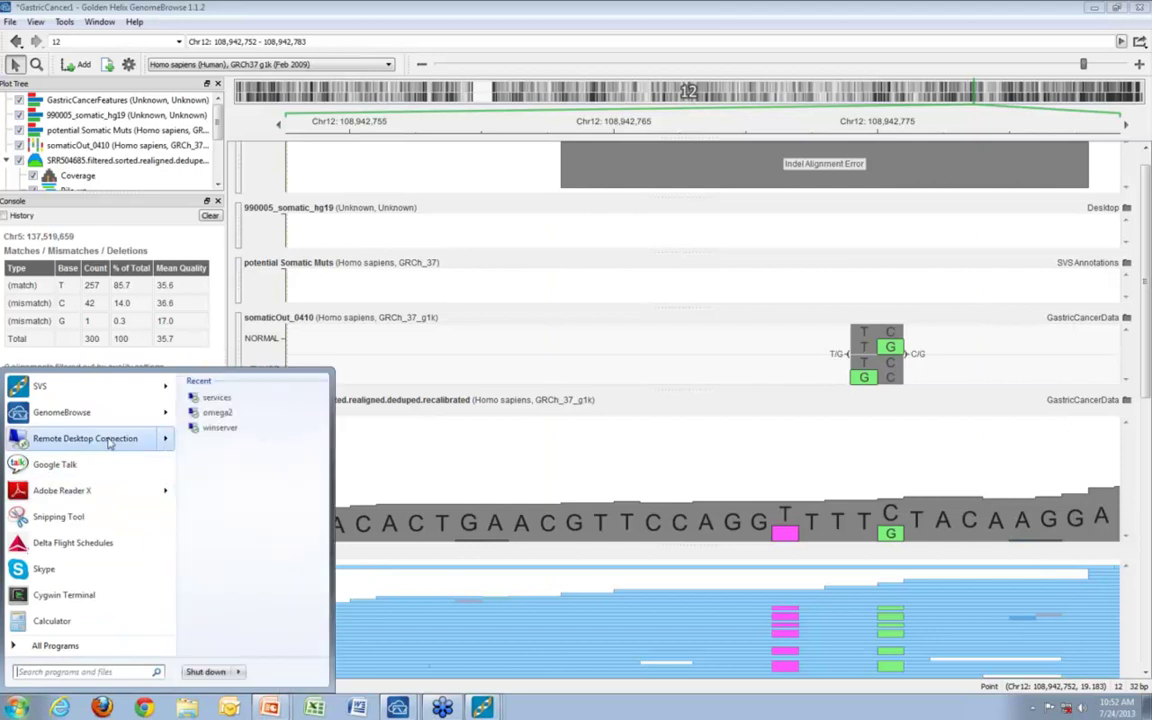
pyautogui.click(72, 648)
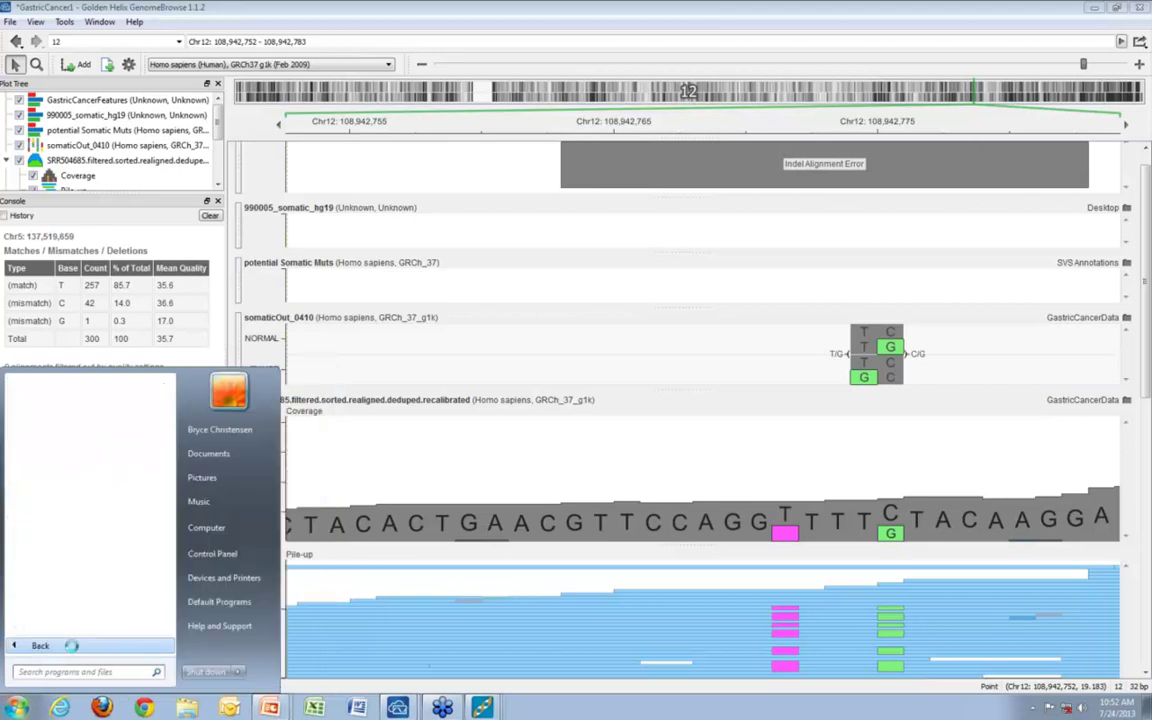
pyautogui.rightClick(215, 538)
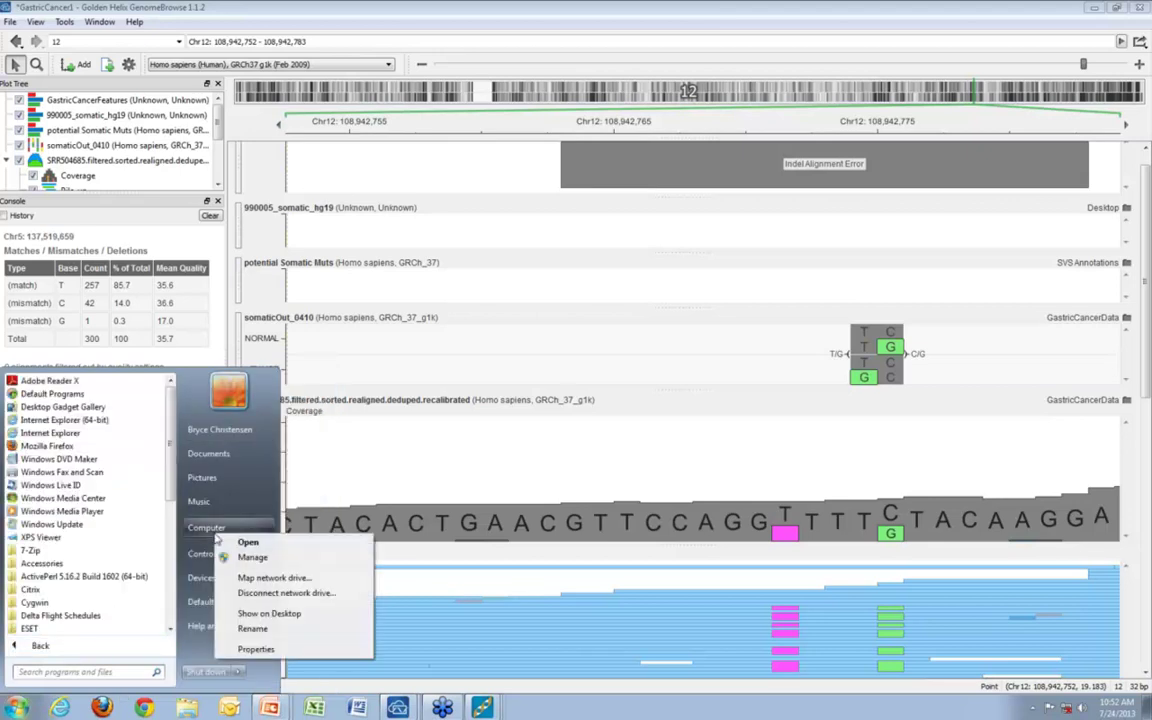
pyautogui.click(256, 649)
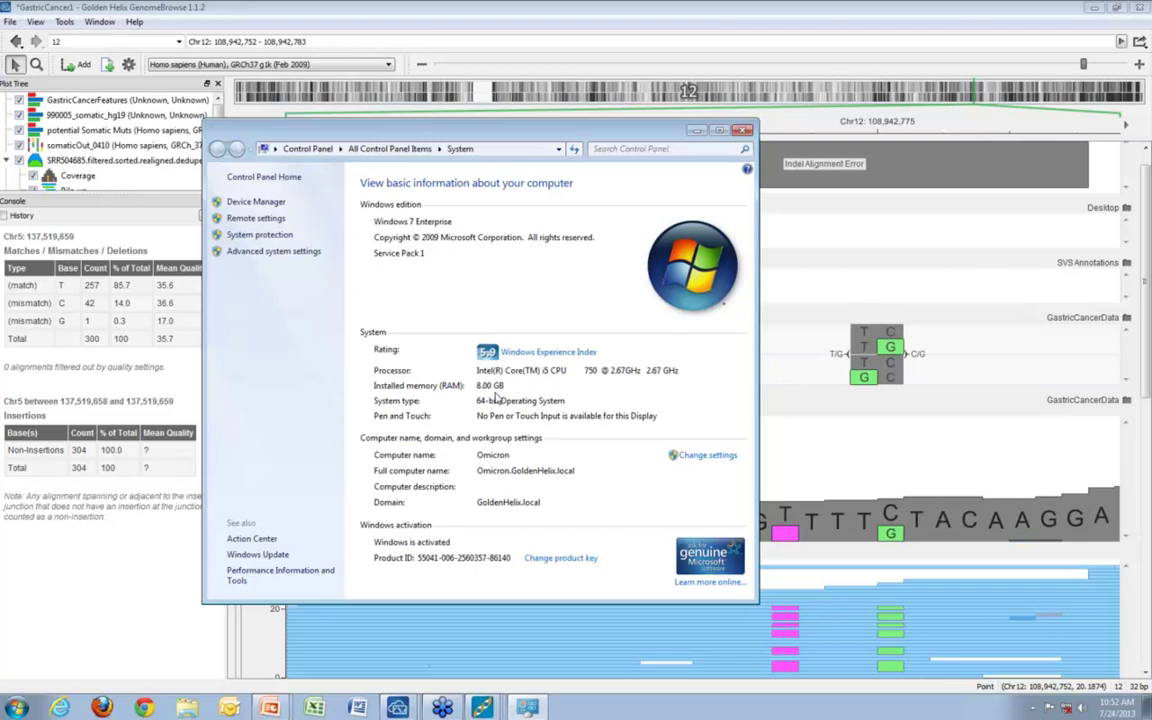
pyautogui.click(694, 131)
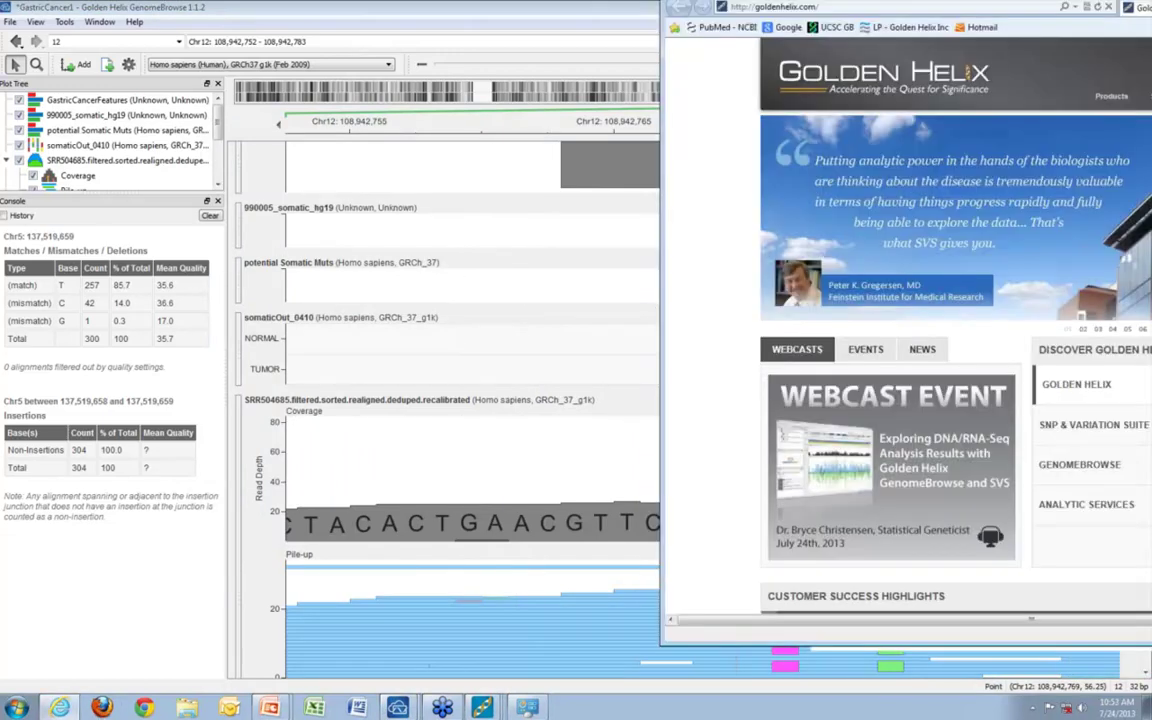
# Step: Open the GenomeBrowse product page on the Golden Helix website and find its free download links
pyautogui.moveTo(1000, 30); pyautogui.dragTo(674, 39)
pyautogui.moveTo(476, 121)
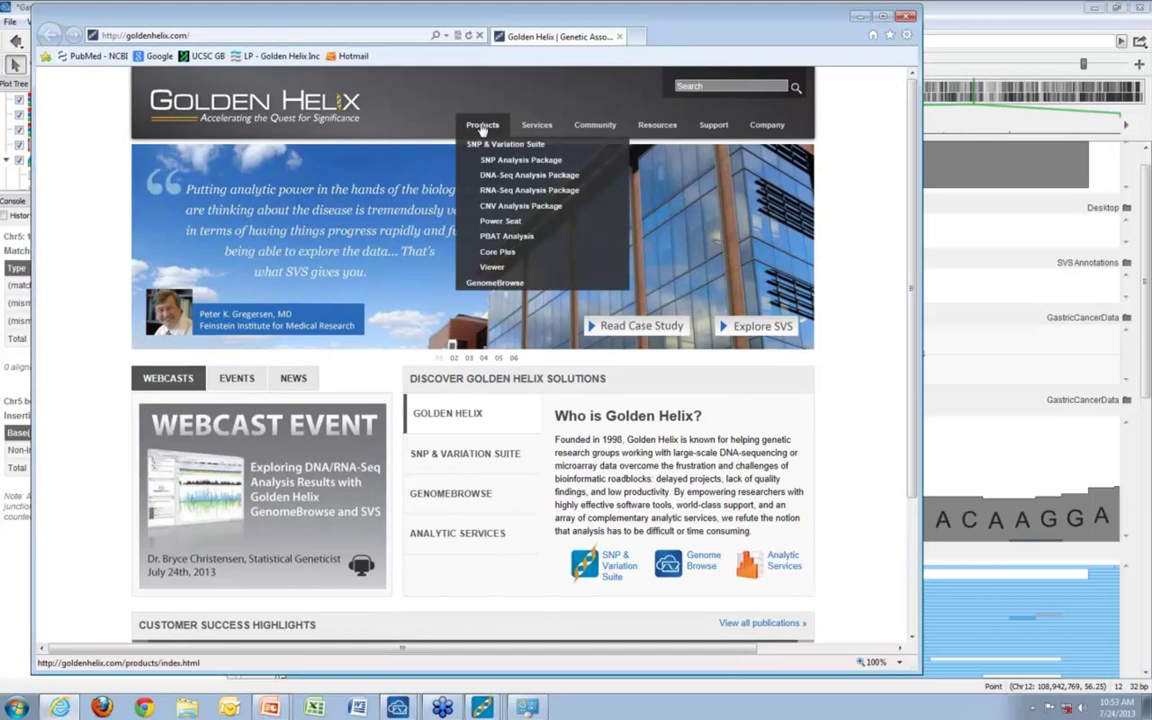
pyautogui.click(510, 284)
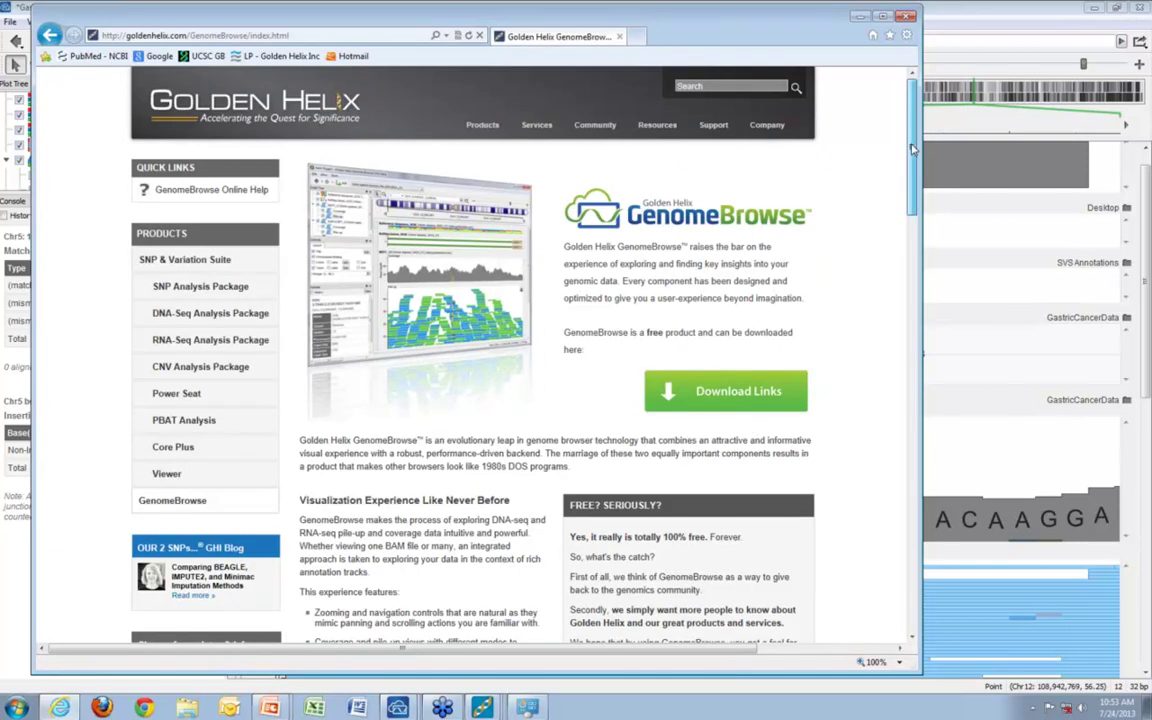
pyautogui.scroll(-10, 841, 360)
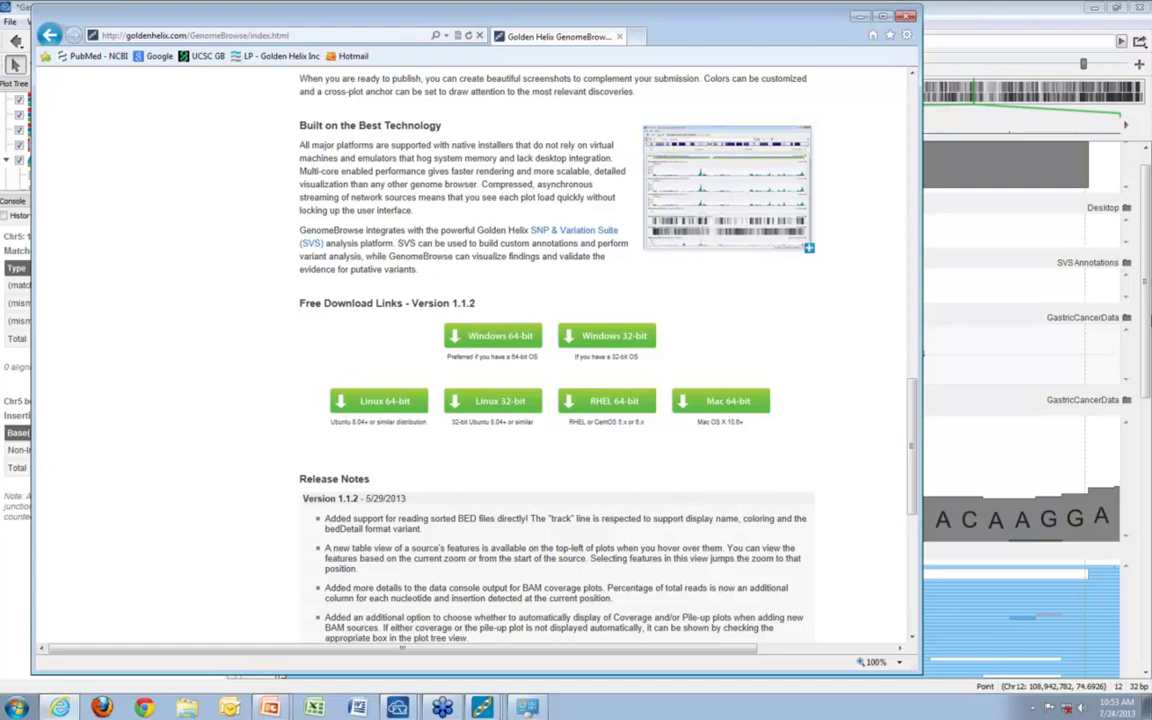
# Step: Return to the maximized GenomeBrowse window and view the SRR504685 and SRR504686 plots together
pyautogui.click(1118, 12)
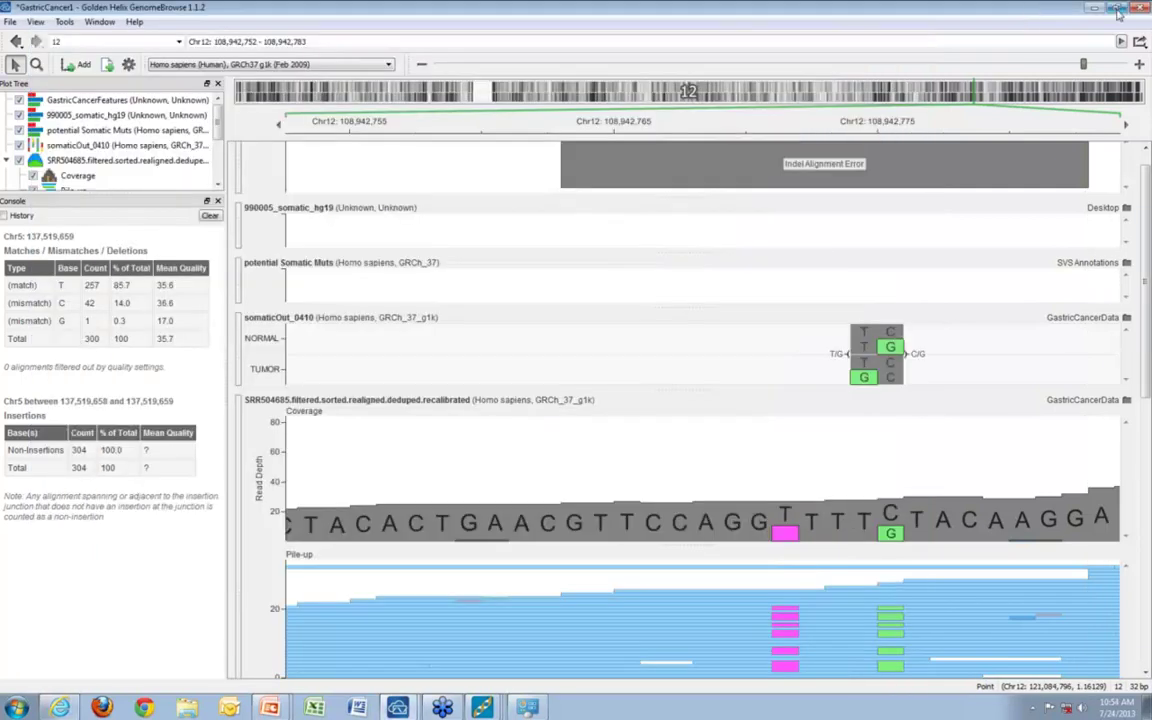
pyautogui.click(1118, 12)
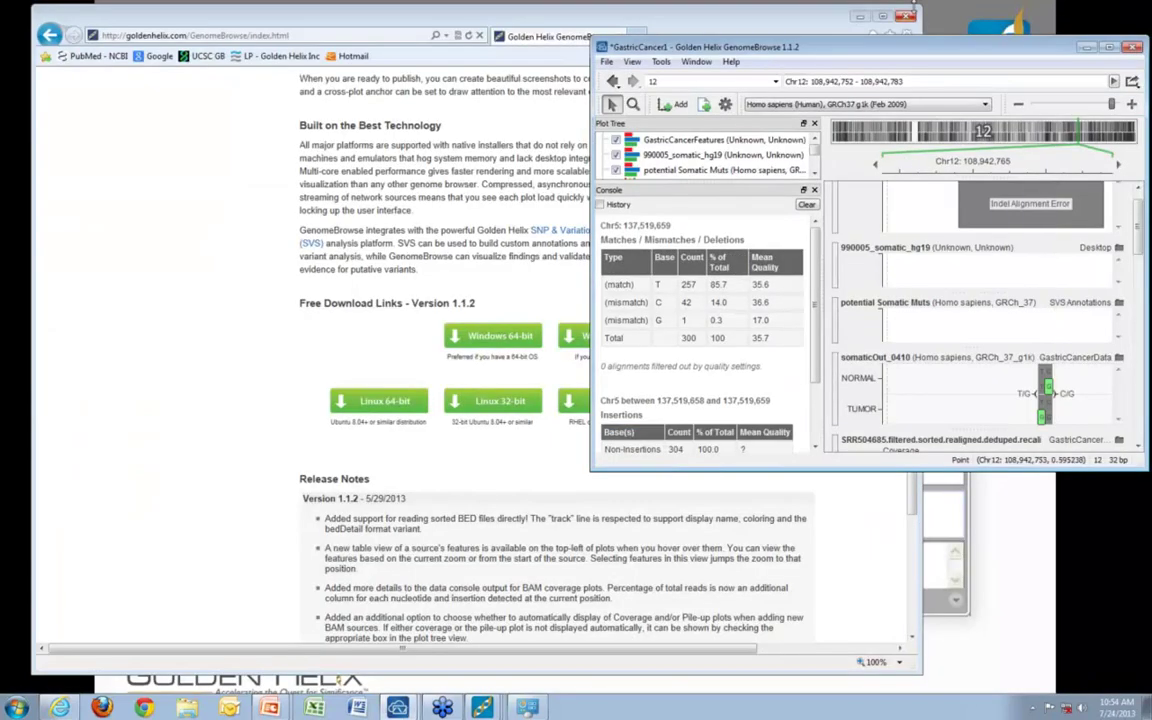
pyautogui.click(1108, 47)
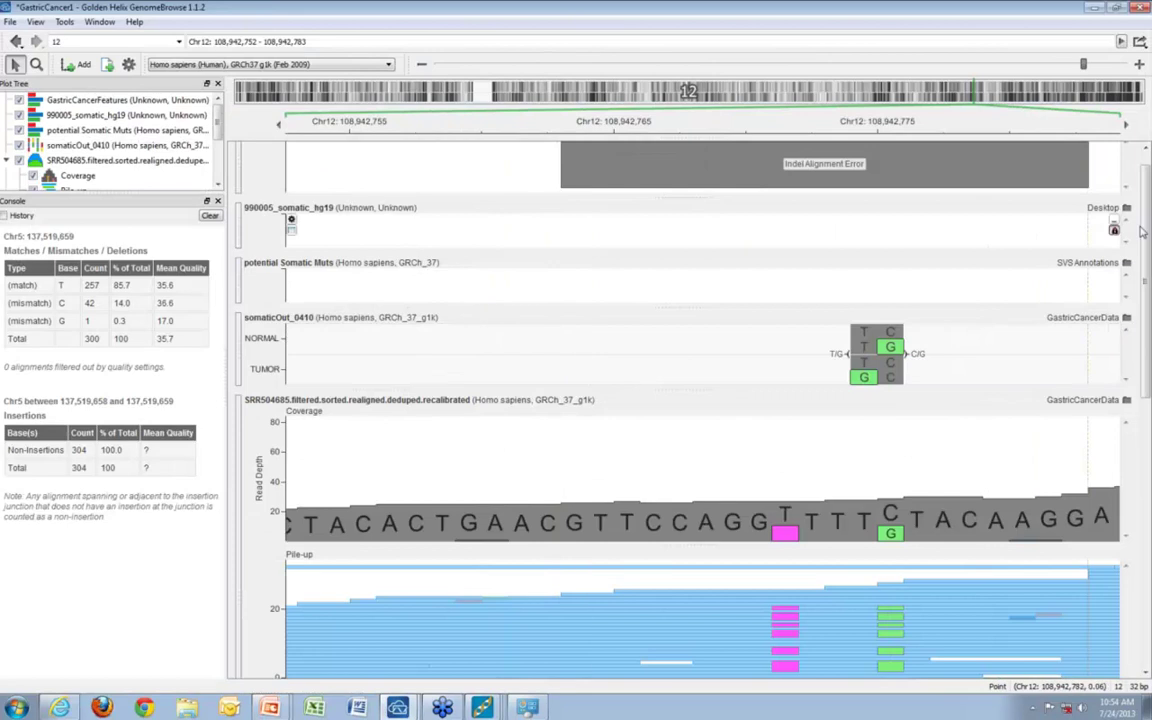
pyautogui.scroll(-1, 1147, 233)
pyautogui.scroll(-2, 1147, 233)
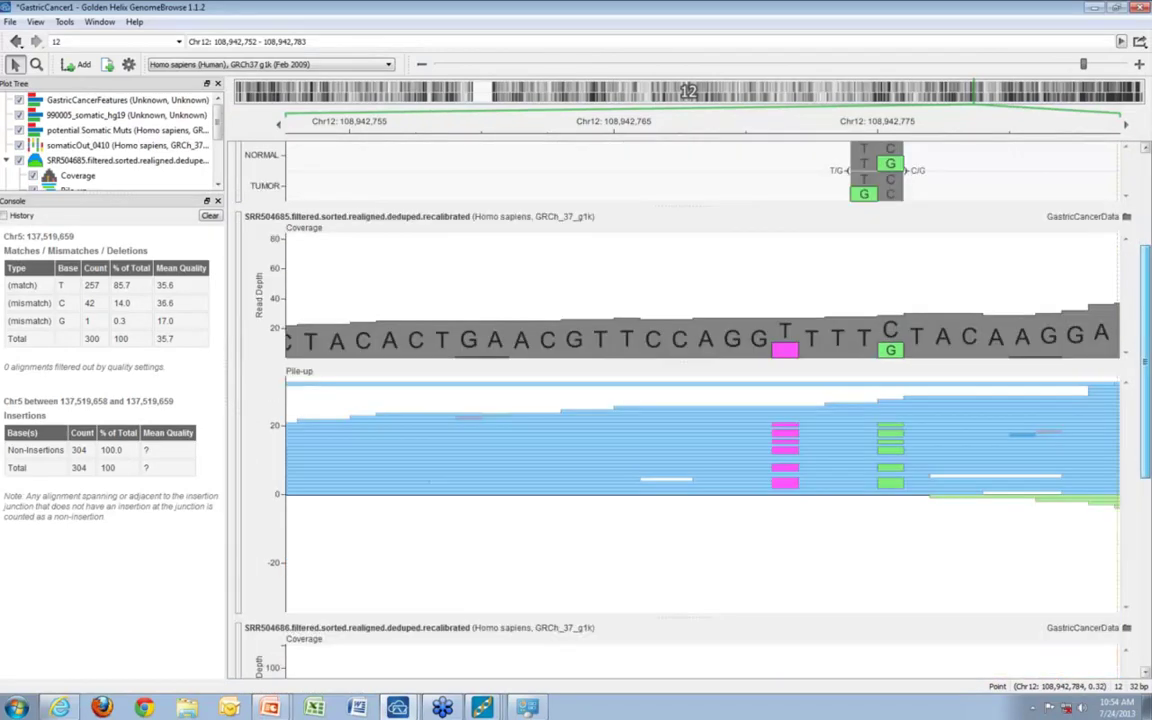
pyautogui.scroll(-10, 702, 505)
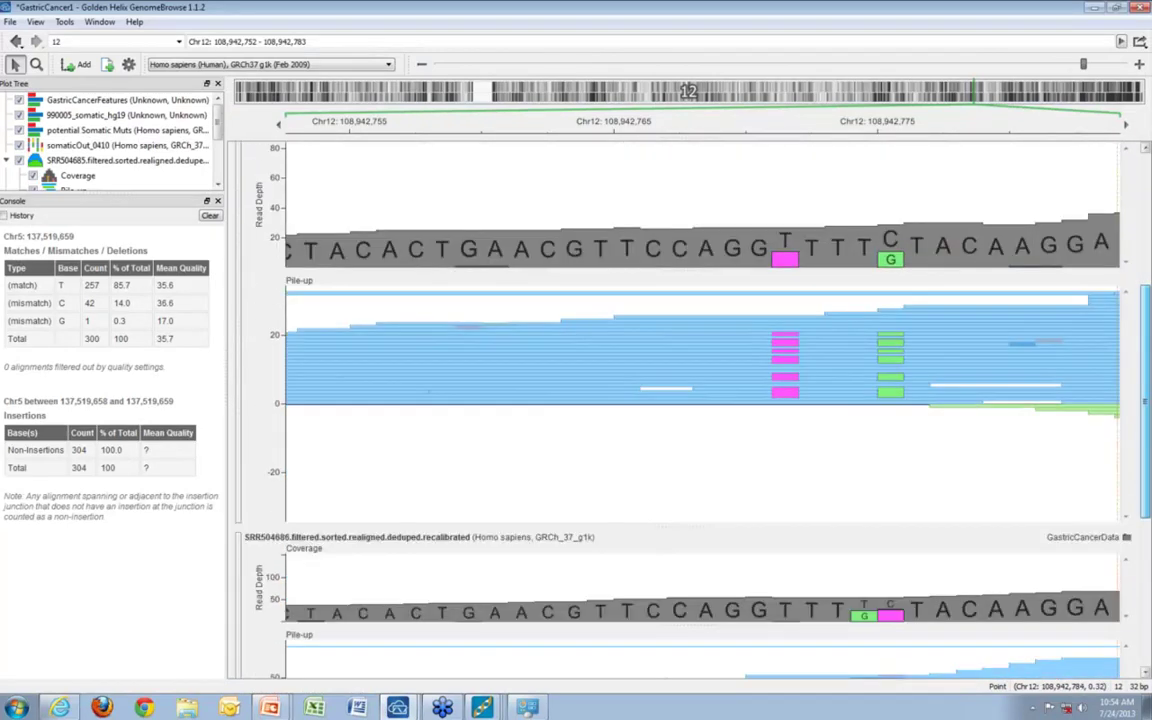
# Step: Make the SRR504686 coverage and pile-up plots and the SRR504685 pile-up plot shorter
pyautogui.moveTo(702, 505); pyautogui.dragTo(698, 478)
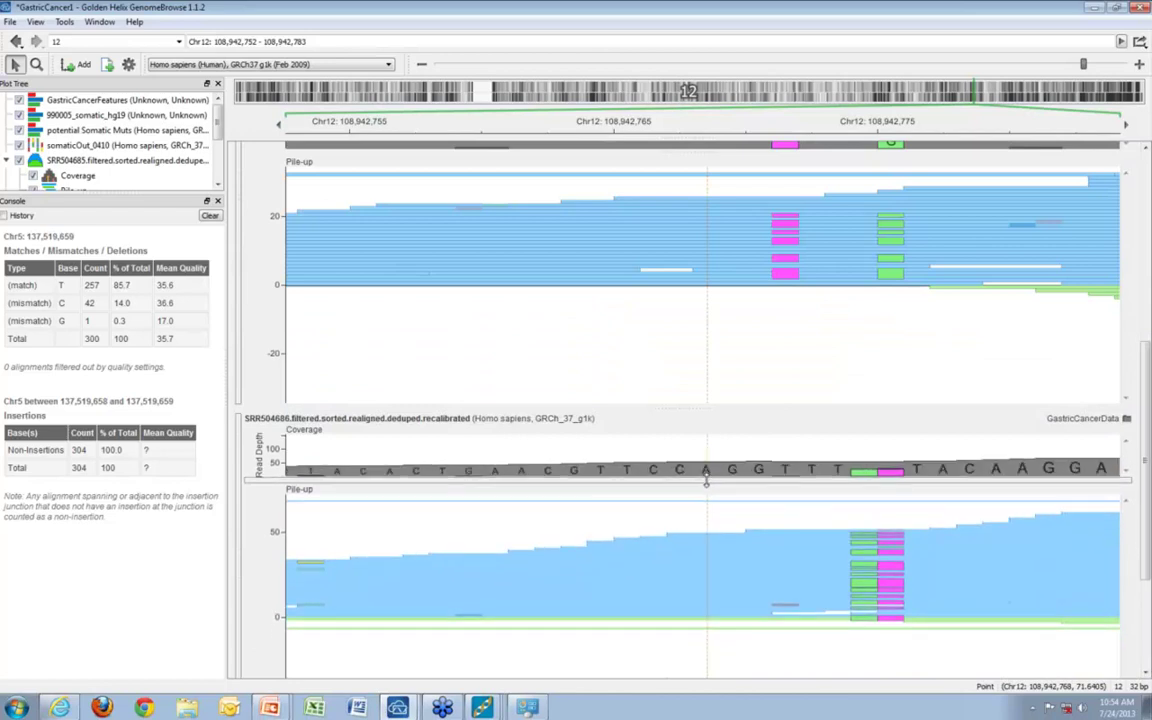
pyautogui.moveTo(688, 404); pyautogui.dragTo(698, 350)
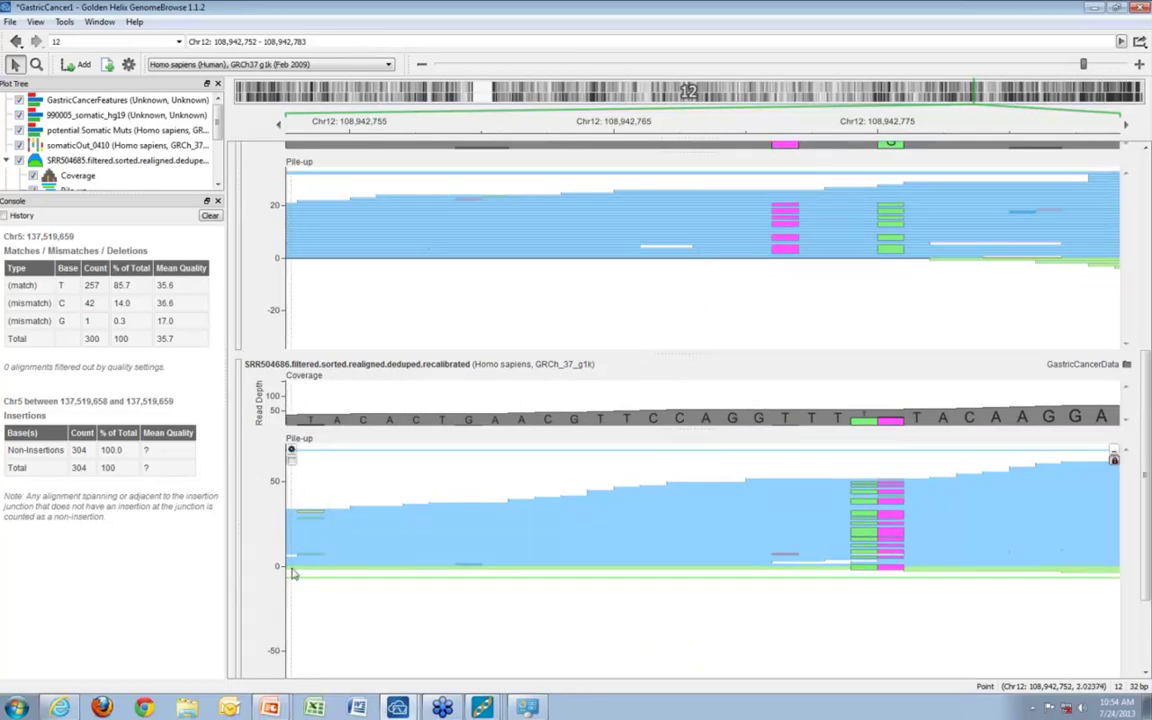
pyautogui.scroll(-2, 700, 640)
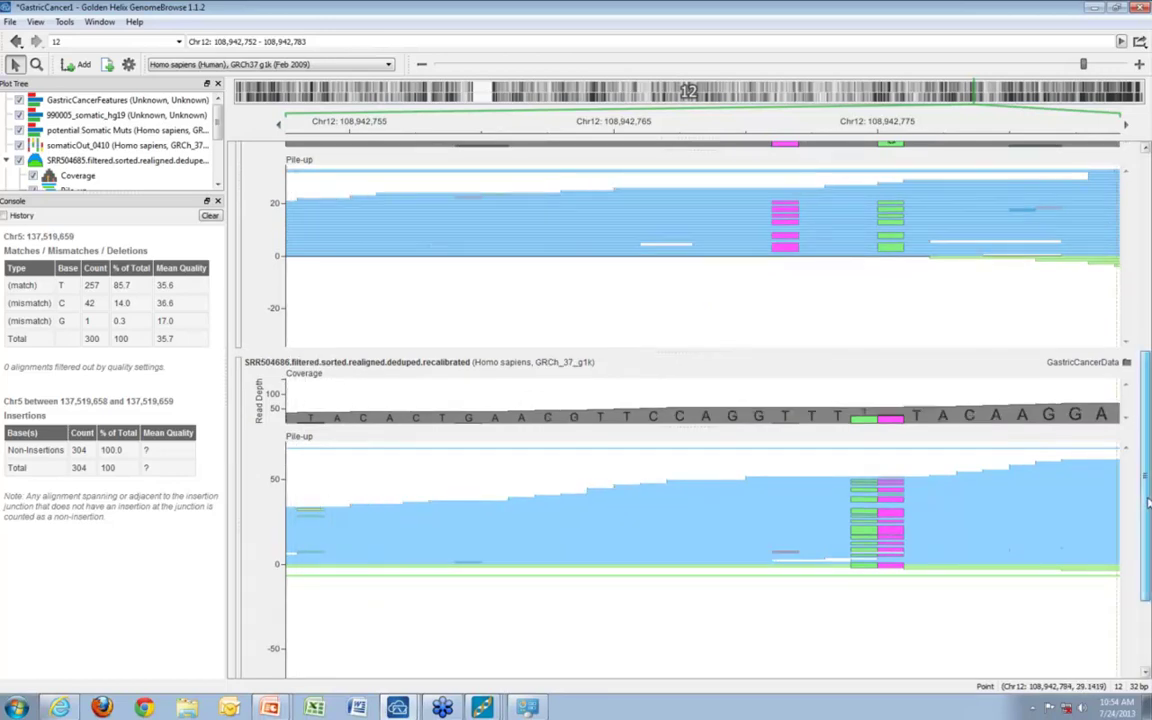
pyautogui.moveTo(688, 672); pyautogui.dragTo(712, 557)
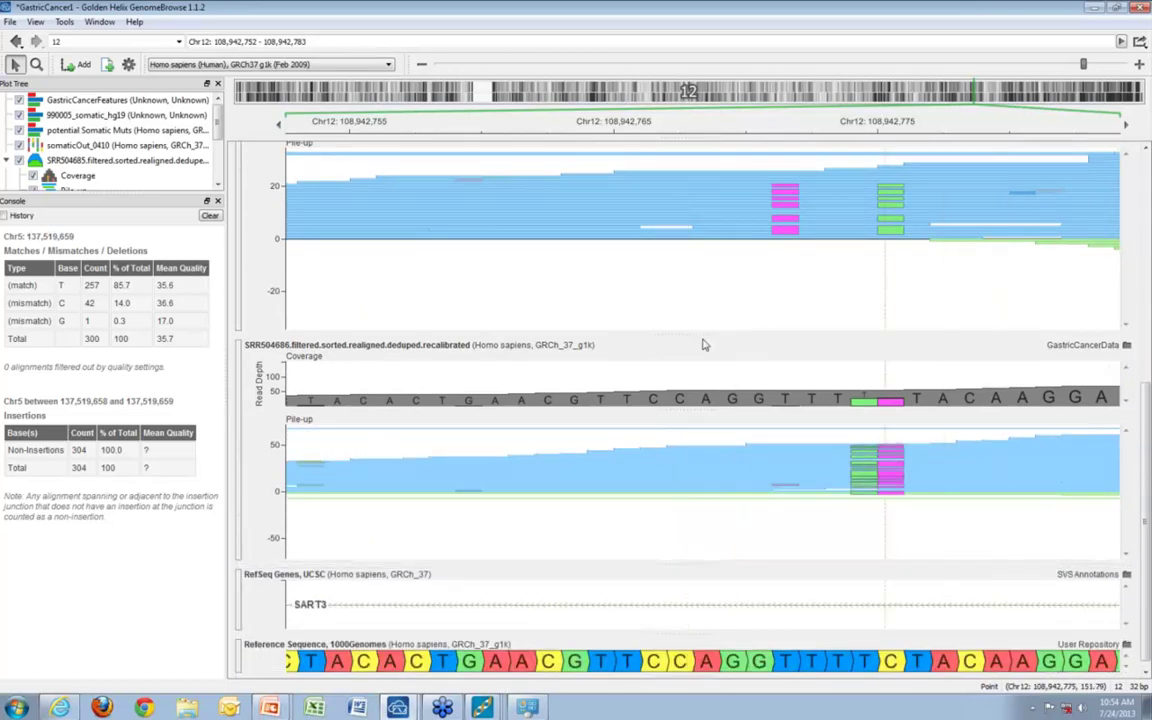
# Step: Make the SRR504685 pile-up plot taller and enlarge the vertical scale of the SRR504686 pile-up reads
pyautogui.moveTo(705, 331); pyautogui.dragTo(715, 404)
pyautogui.scroll(-3, 1147, 360)
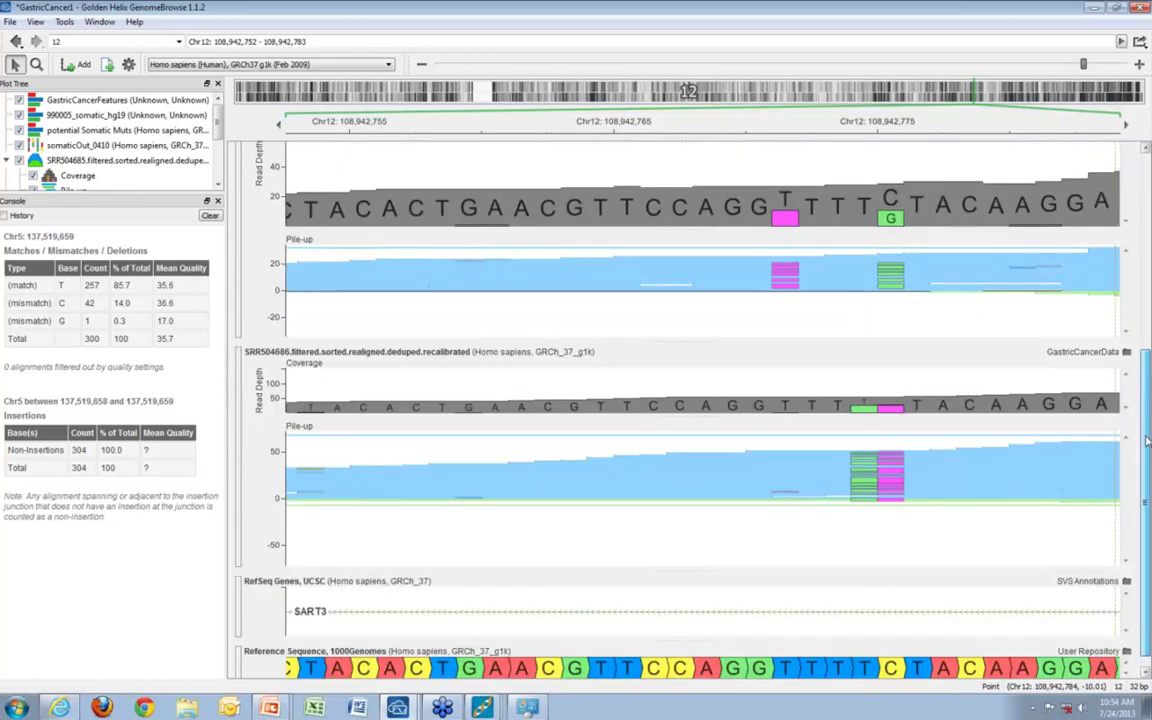
pyautogui.moveTo(686, 342); pyautogui.dragTo(690, 437)
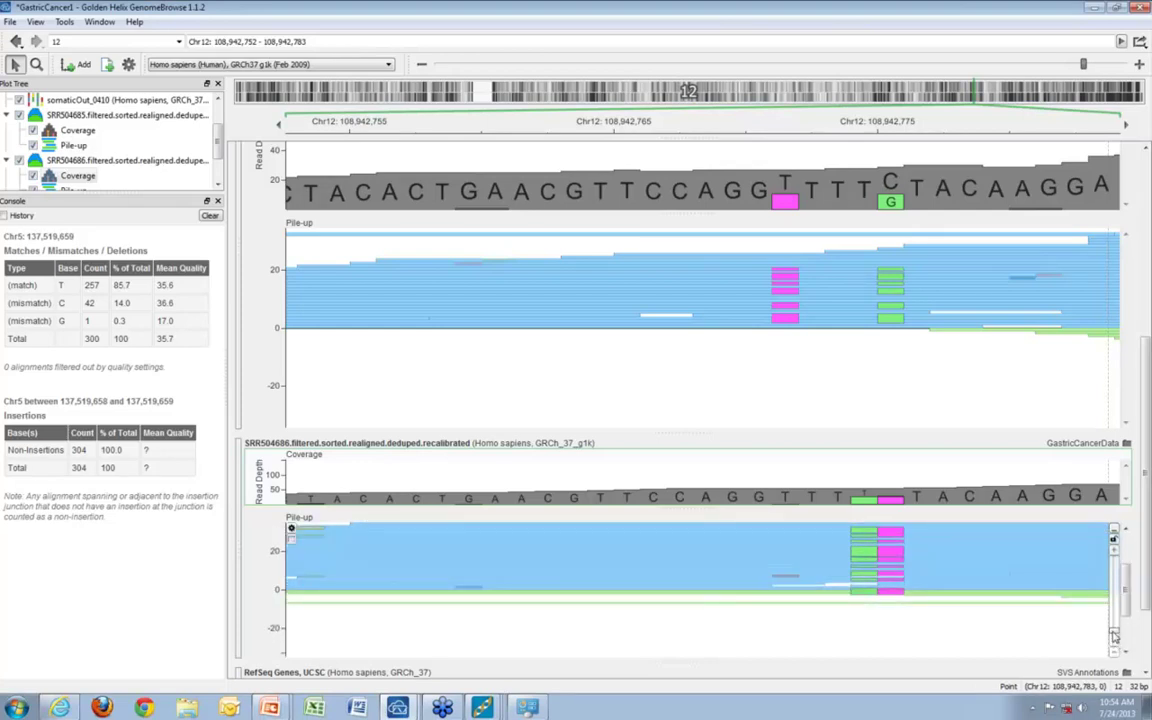
pyautogui.scroll(-2, 1050, 514)
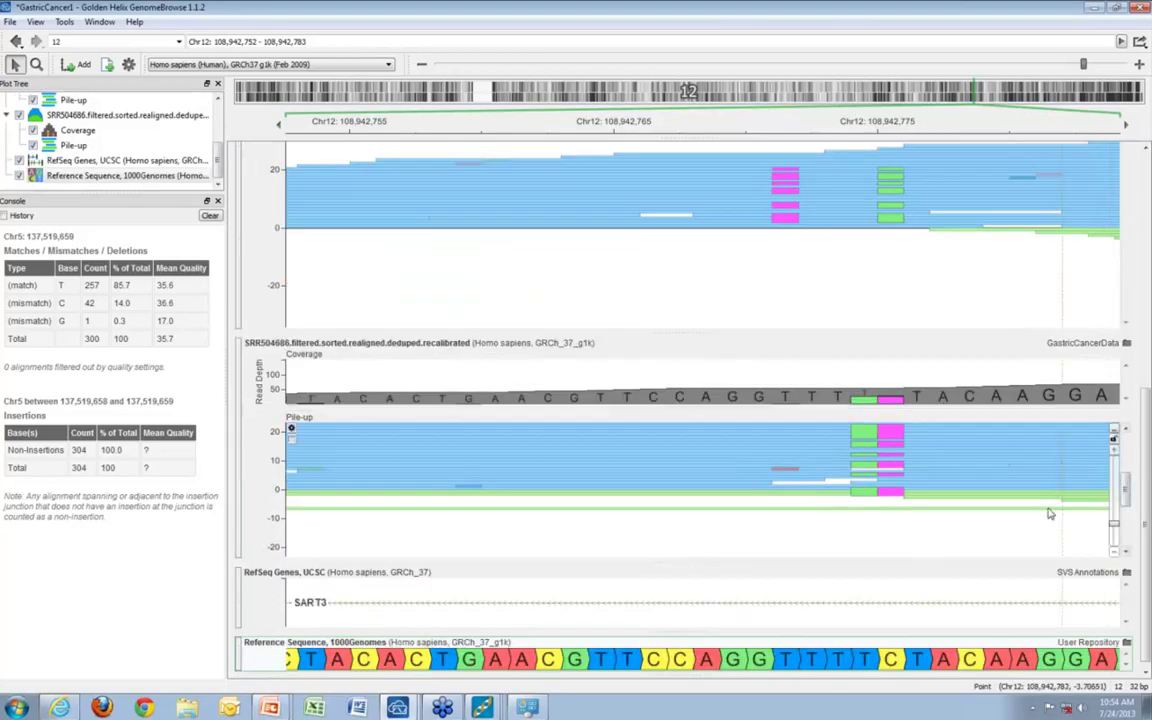
# Step: Examine the reads downstream of the indel and compare both samples' pile-ups across the surrounding SART3 exons
pyautogui.press('Right')
pyautogui.press('Right')
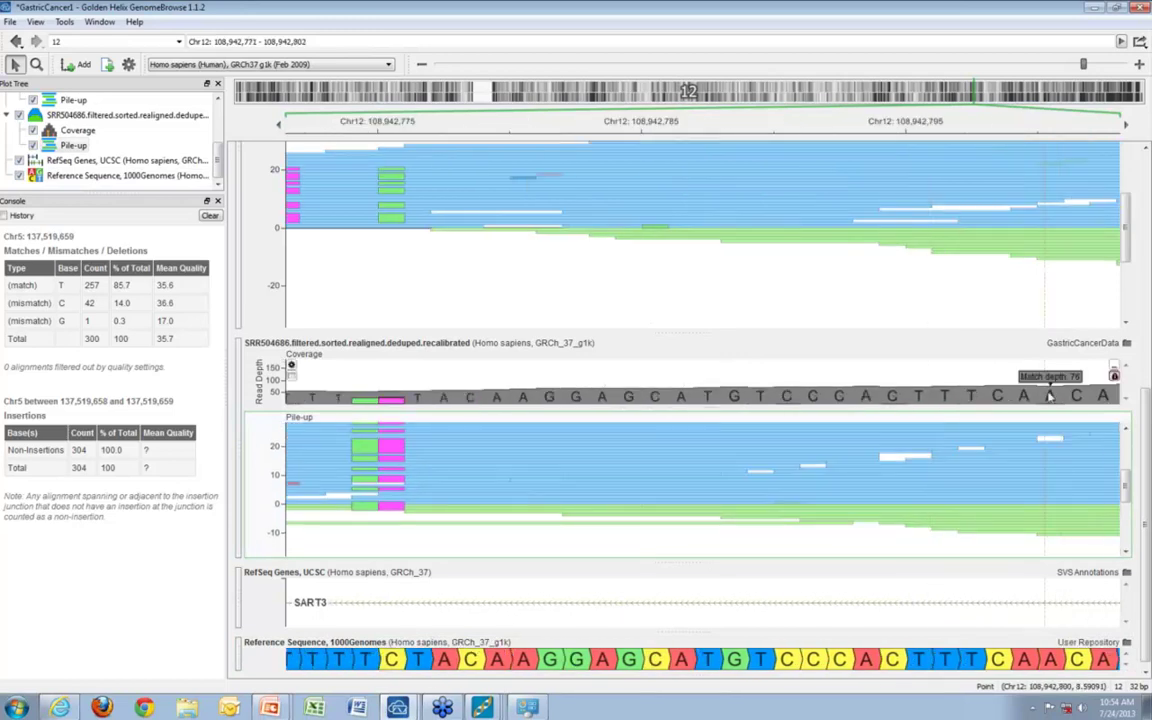
pyautogui.scroll(-3, 1048, 394)
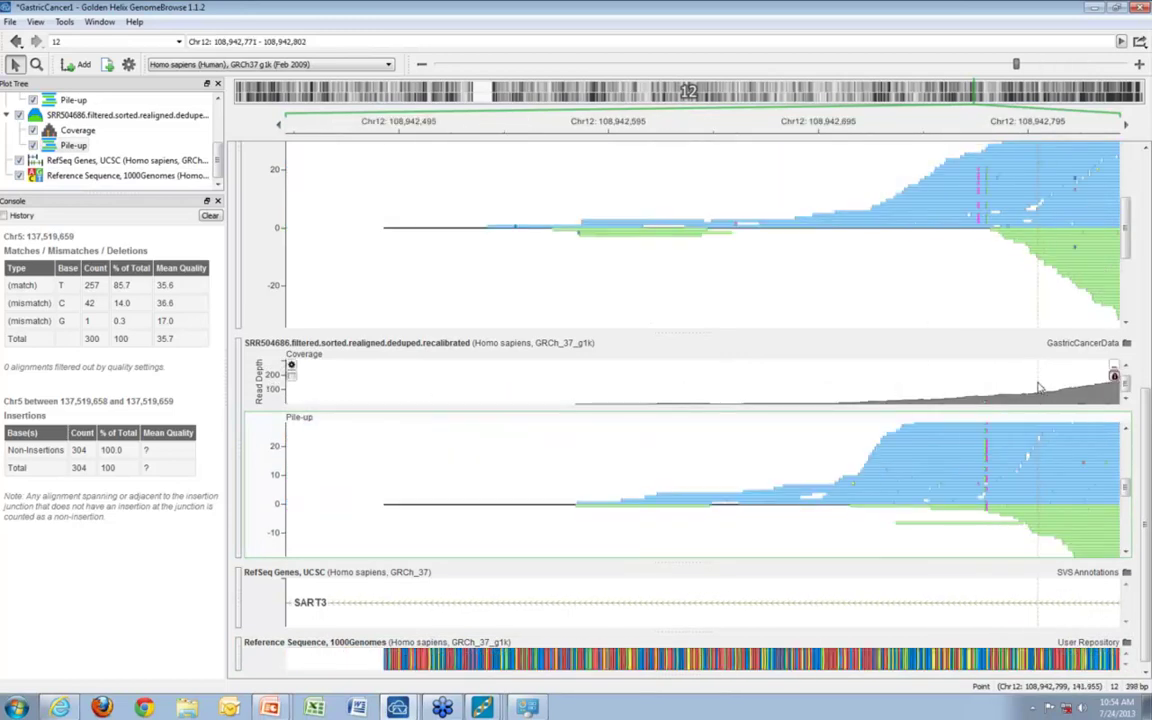
pyautogui.scroll(-4, 1040, 388)
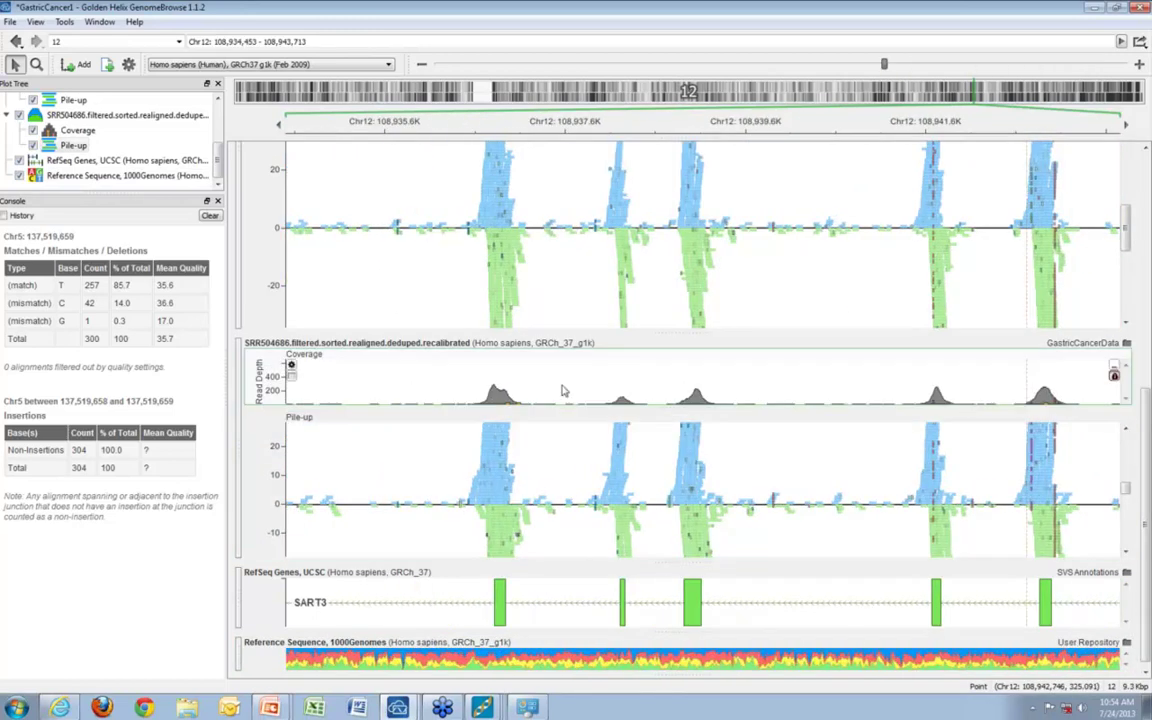
# Step: Make the SRR504686 pile-up plot taller and widen the displayed chromosome 12 region to show SART3 together with the neighbouring ISCU gene
pyautogui.press('Right')
pyautogui.press('Right')
pyautogui.press('Right')
pyautogui.press('Right')
pyautogui.press('Right')
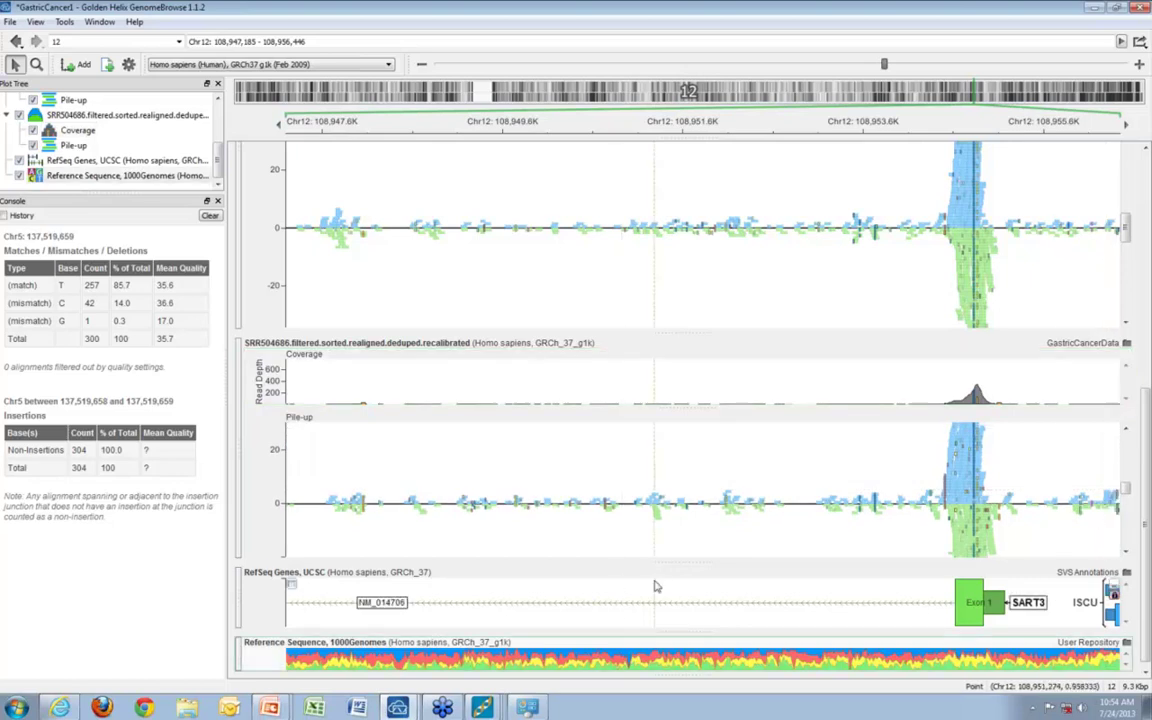
pyautogui.moveTo(660, 560); pyautogui.dragTo(674, 610)
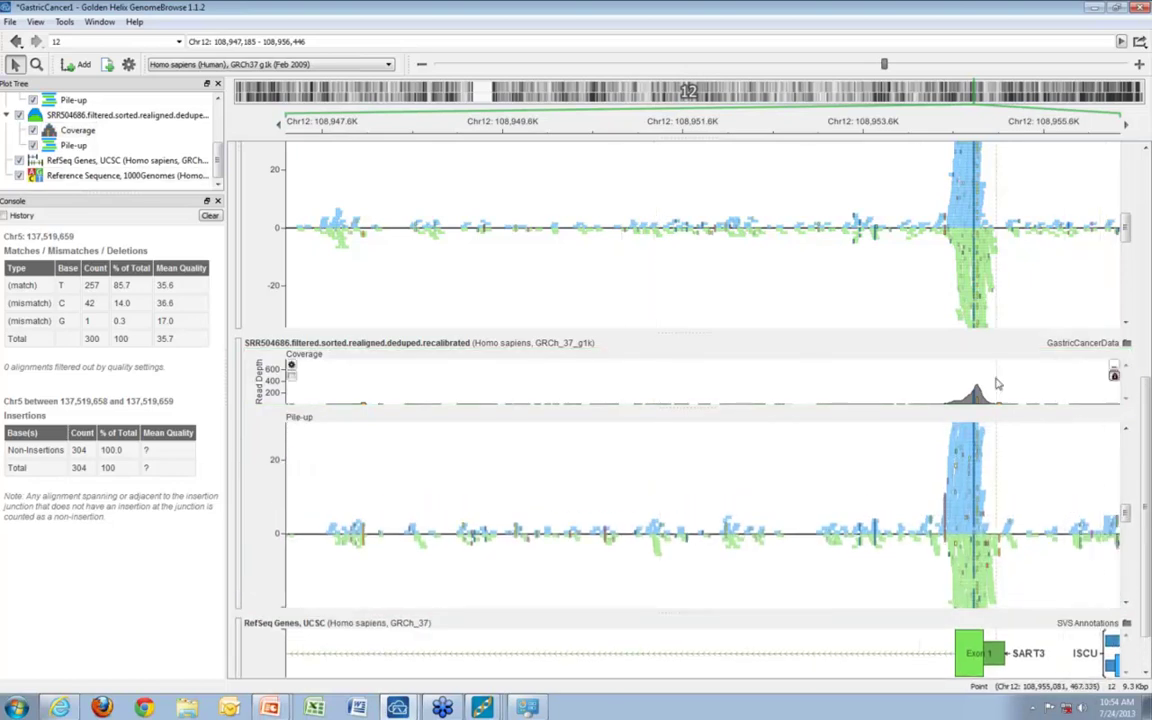
pyautogui.scroll(-4, 740, 462)
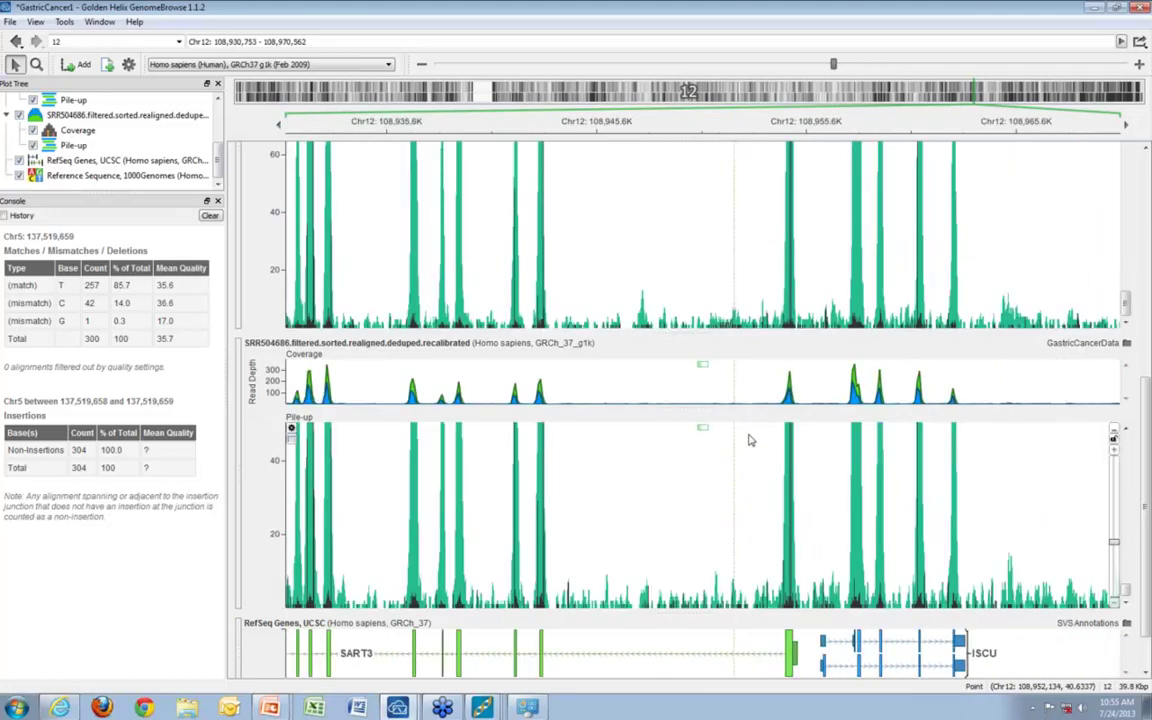
pyautogui.scroll(-1, 750, 440)
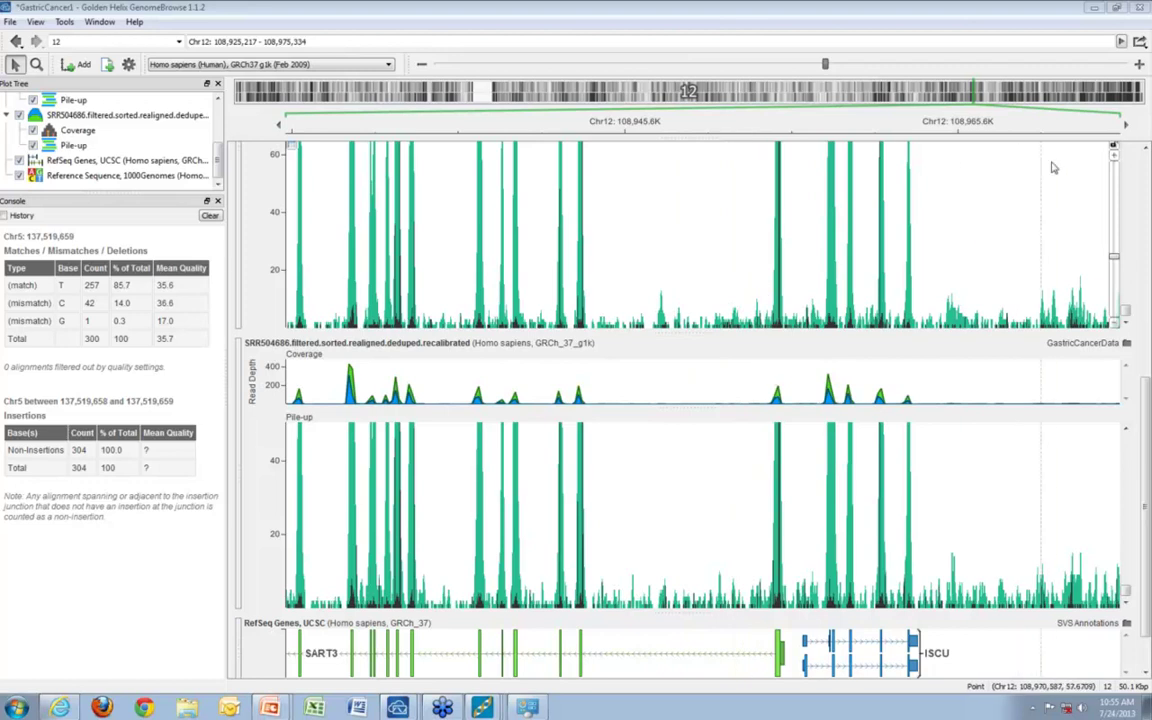
# Step: Minimize GenomeBrowse and close the download page's browser window to return to the Questions slide
pyautogui.click(1094, 10)
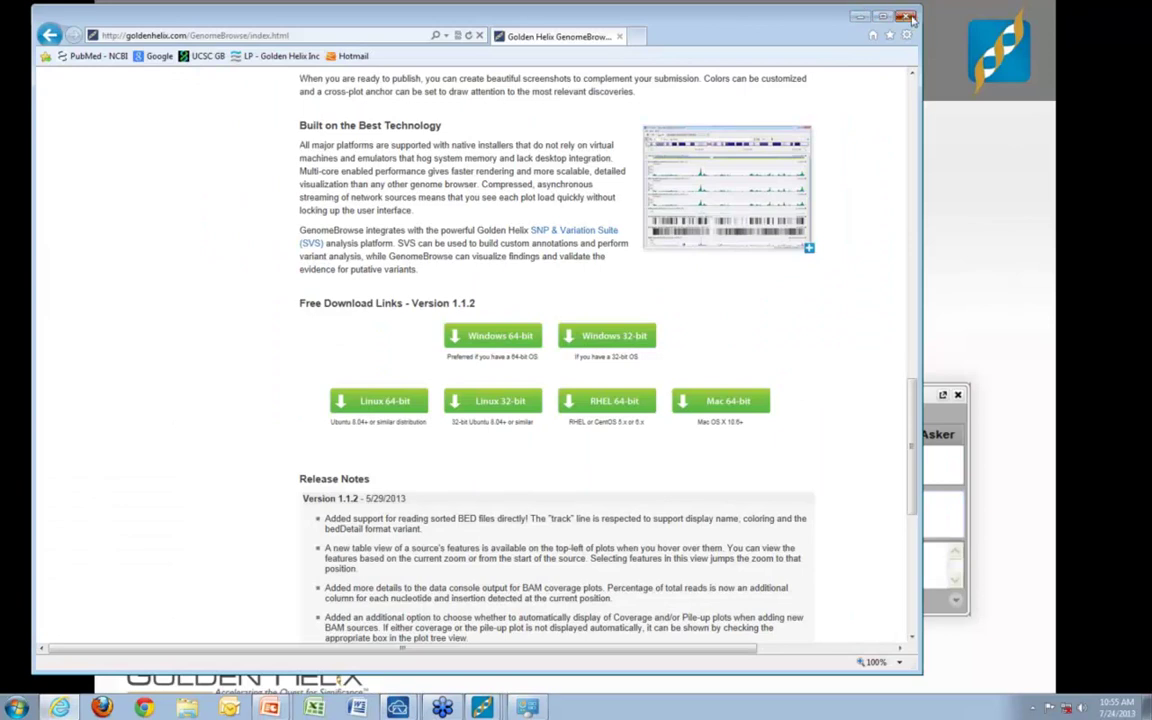
pyautogui.click(859, 16)
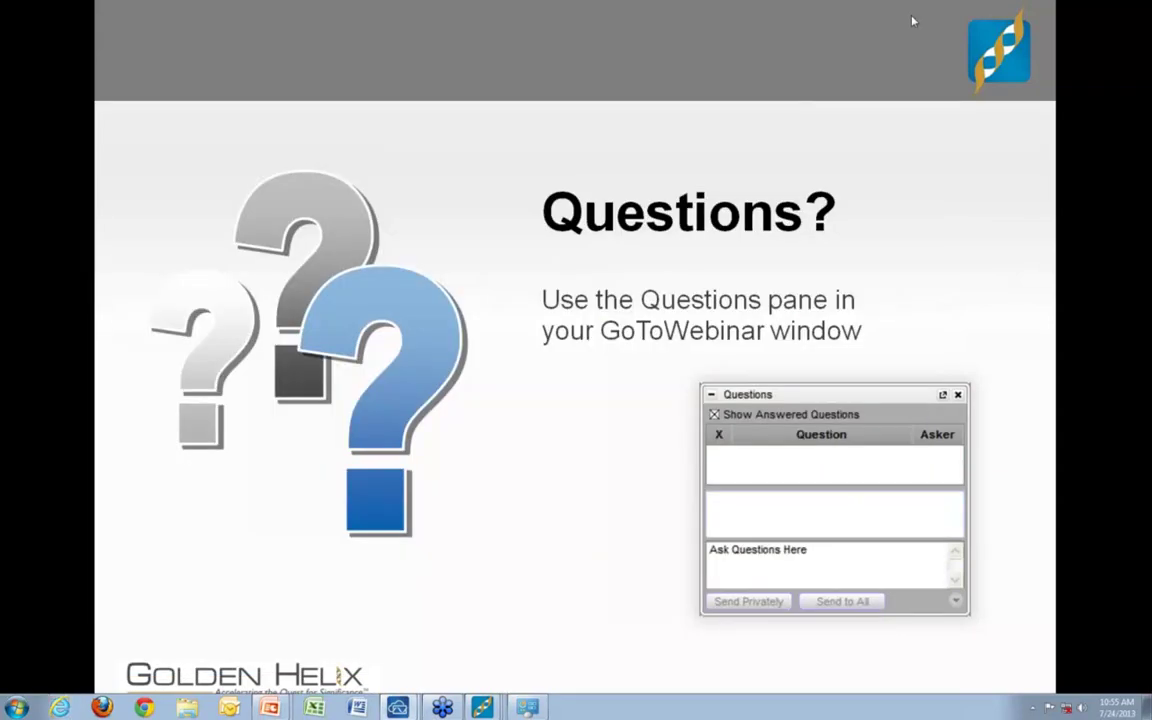